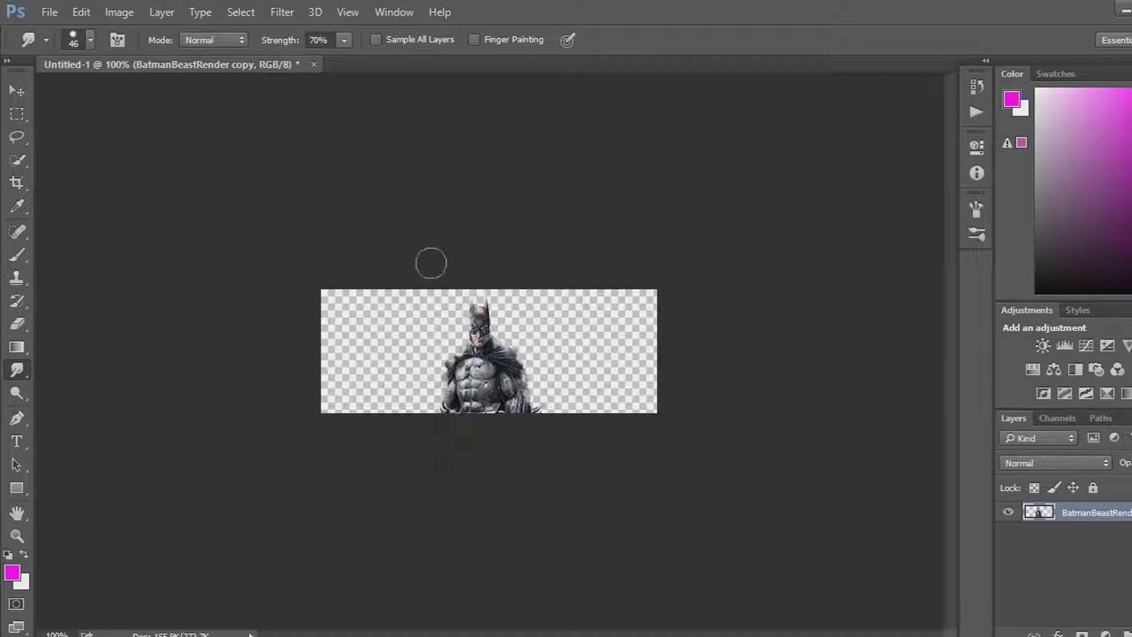
{"action": "left_click_drag", "start_coordinate": [459, 333], "coordinate": [449, 352]}
{"action": "key", "text": "ctrl+alt+z"}
{"action": "key", "text": "ctrl+alt+z"}
Set up a new 380 × 140 pixel document with Transparent background contents, but dismiss the setup without creating it
{"action": "left_click", "coordinate": [55, 15]}
{"action": "left_click", "coordinate": [68, 29]}
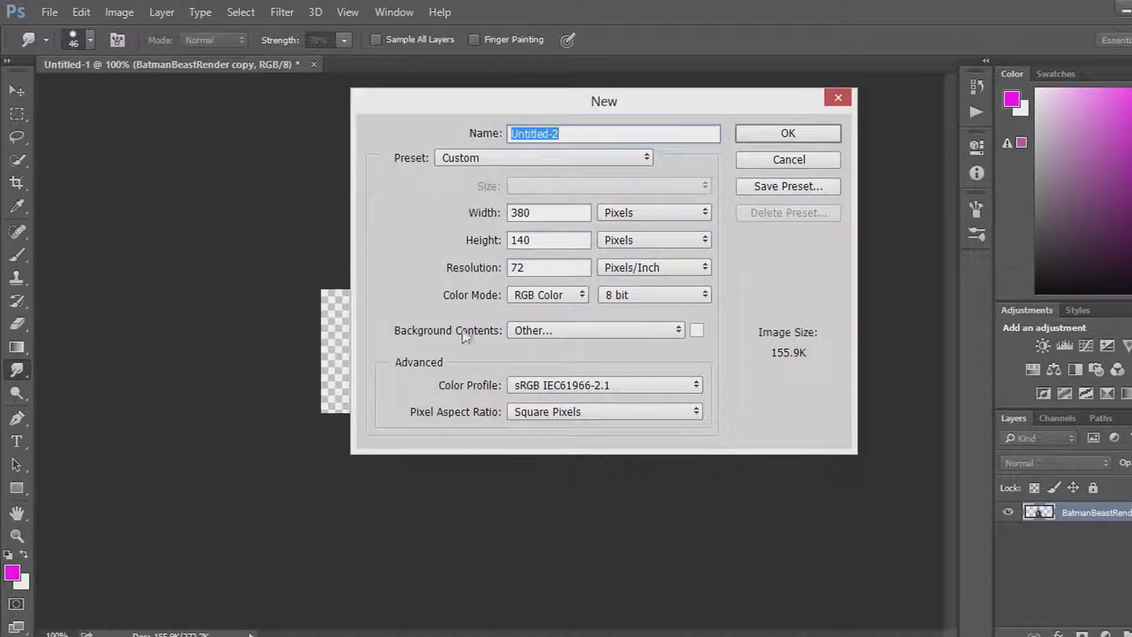
{"action": "left_click", "coordinate": [557, 327]}
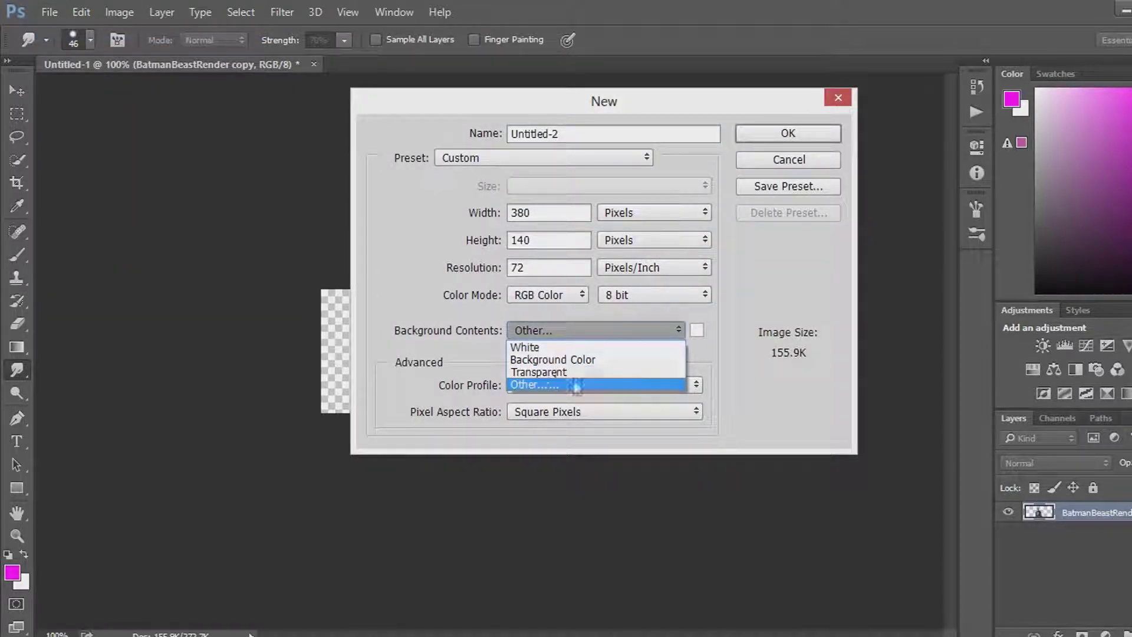
{"action": "left_click", "coordinate": [549, 370]}
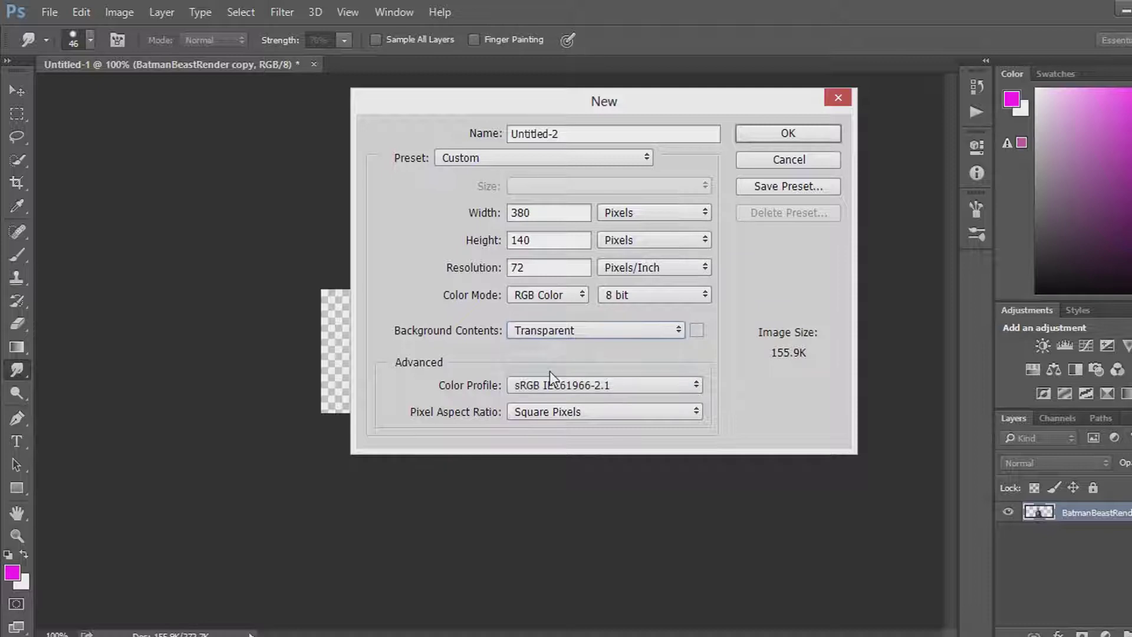
{"action": "left_click", "coordinate": [770, 160]}
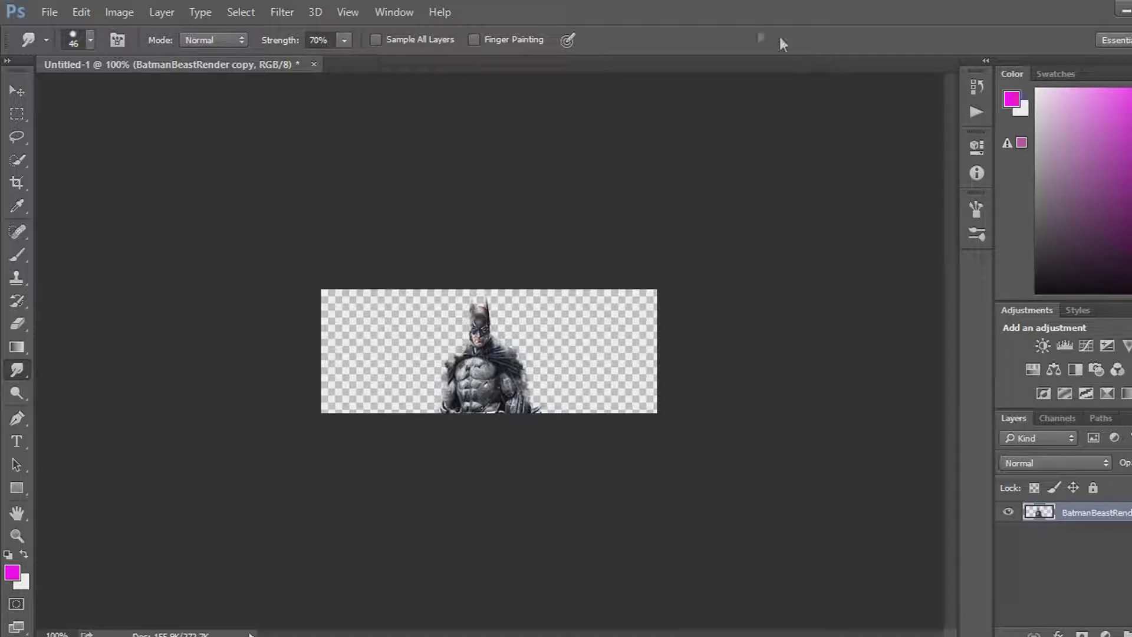
{"action": "left_click_drag", "start_coordinate": [727, 4], "coordinate": [660, 148]}
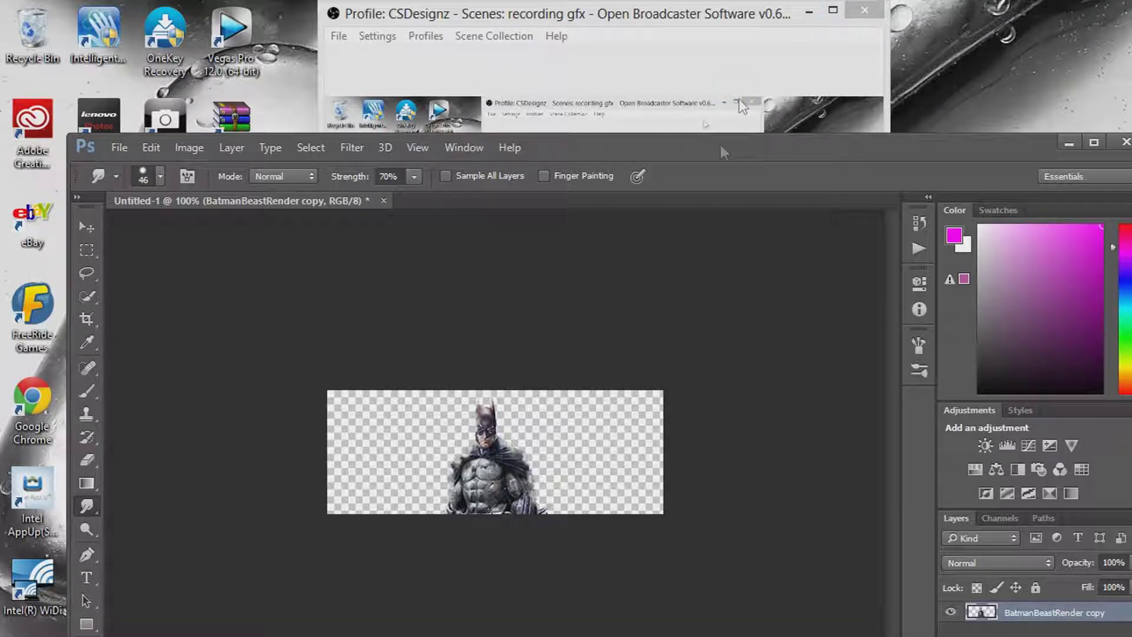
{"action": "left_click", "coordinate": [1094, 142]}
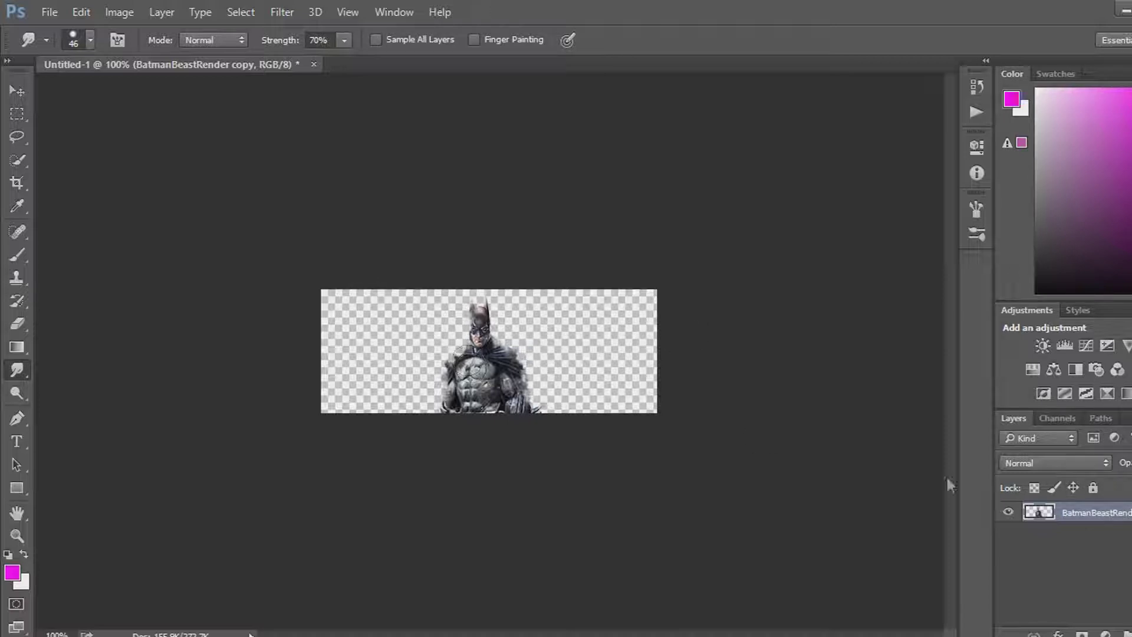
Duplicate the Batman render layer and hide the upper copy
{"action": "right_click", "coordinate": [1095, 512]}
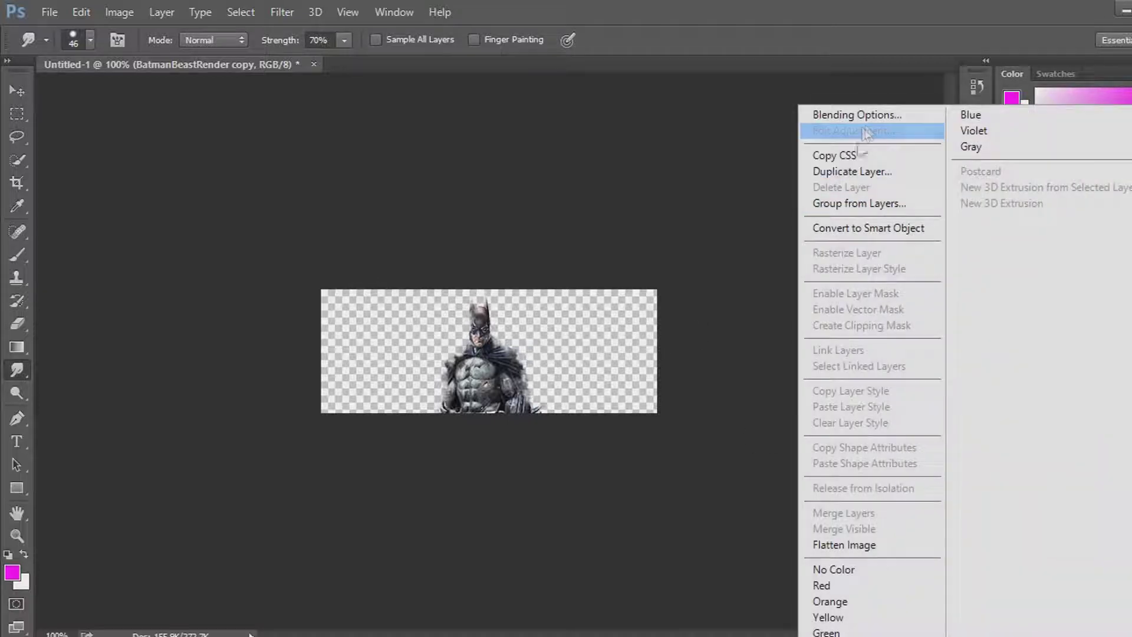
{"action": "left_click", "coordinate": [855, 171]}
{"action": "left_click", "coordinate": [751, 195]}
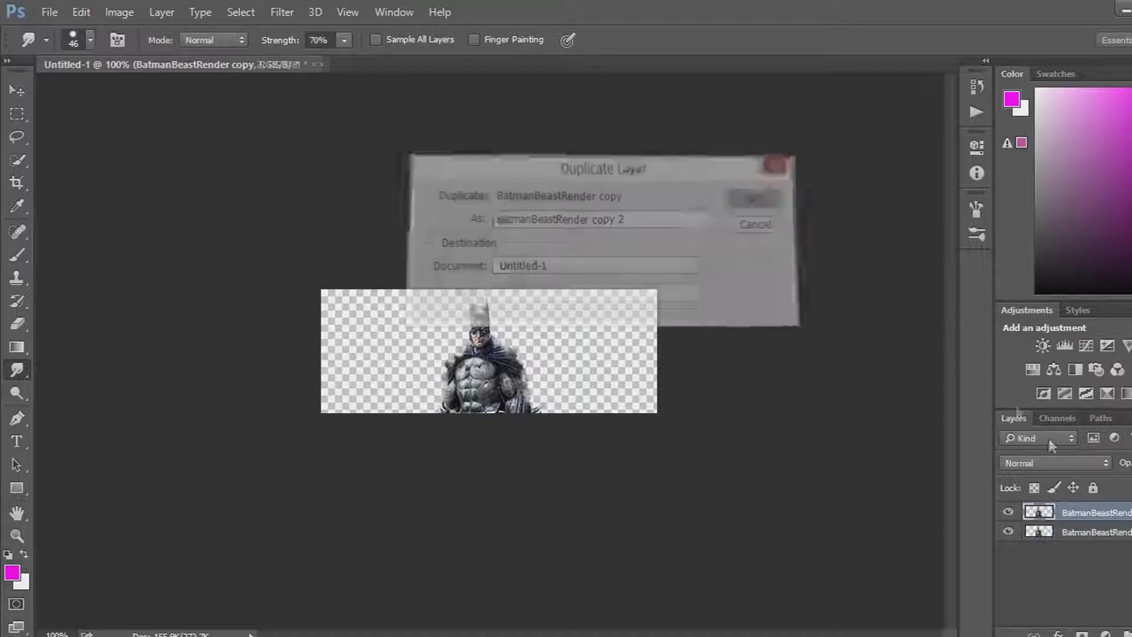
{"action": "left_click", "coordinate": [1008, 513]}
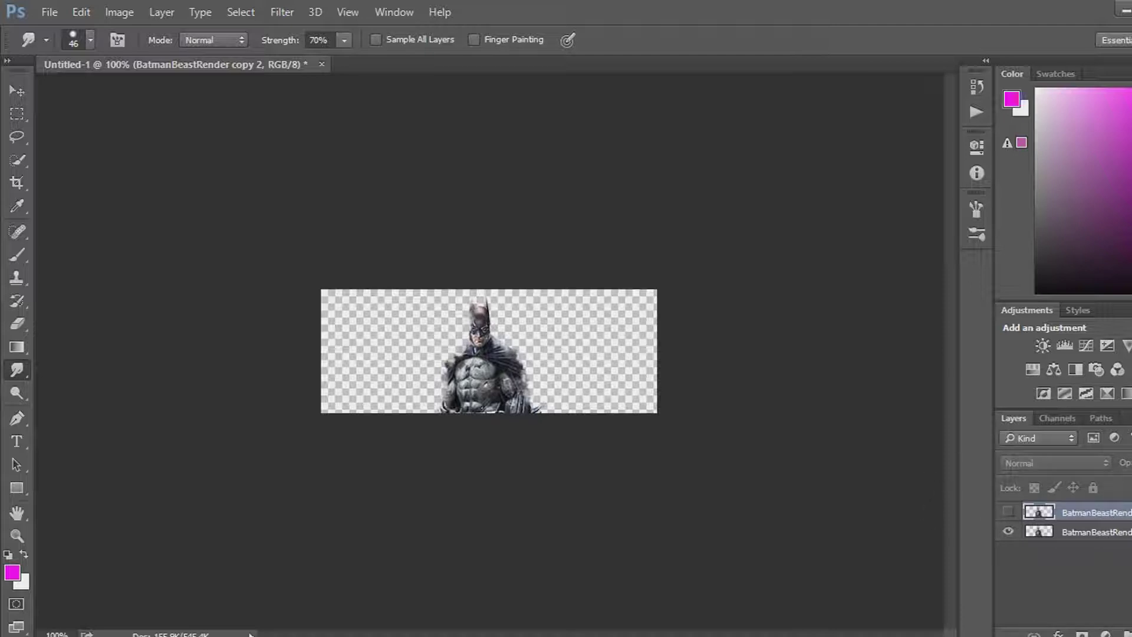
Duplicate the lower, visible Batman layer under its default name
{"action": "left_click", "coordinate": [1088, 533]}
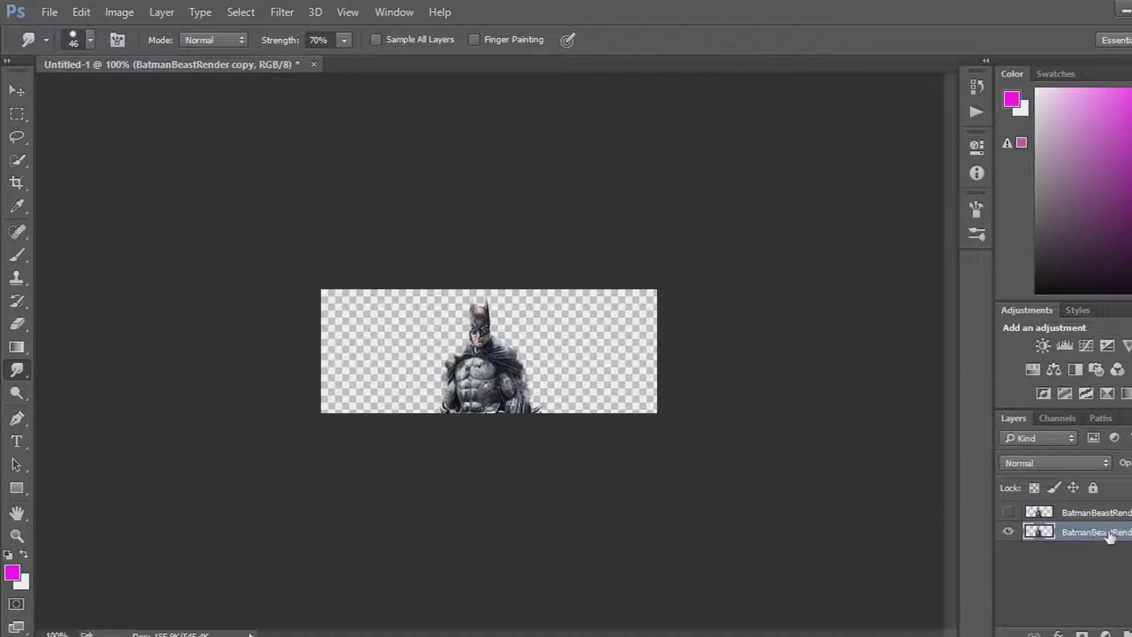
{"action": "right_click", "coordinate": [1087, 534]}
{"action": "left_click", "coordinate": [784, 171]}
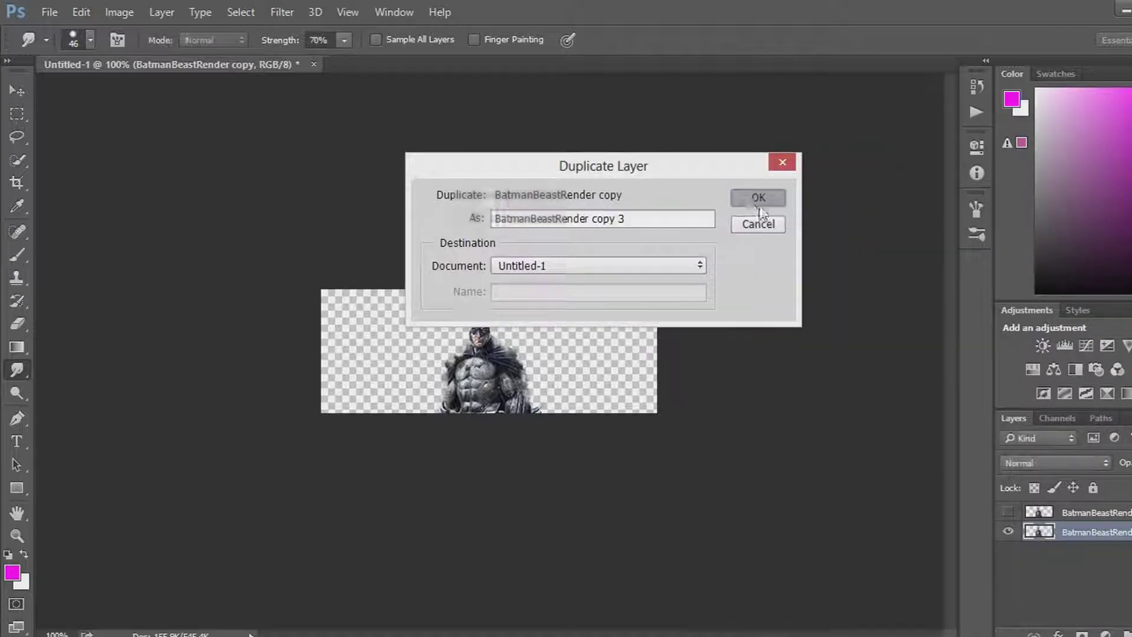
{"action": "left_click", "coordinate": [757, 199]}
Duplicate the visible Batman layer two more times
{"action": "right_click", "coordinate": [1087, 532]}
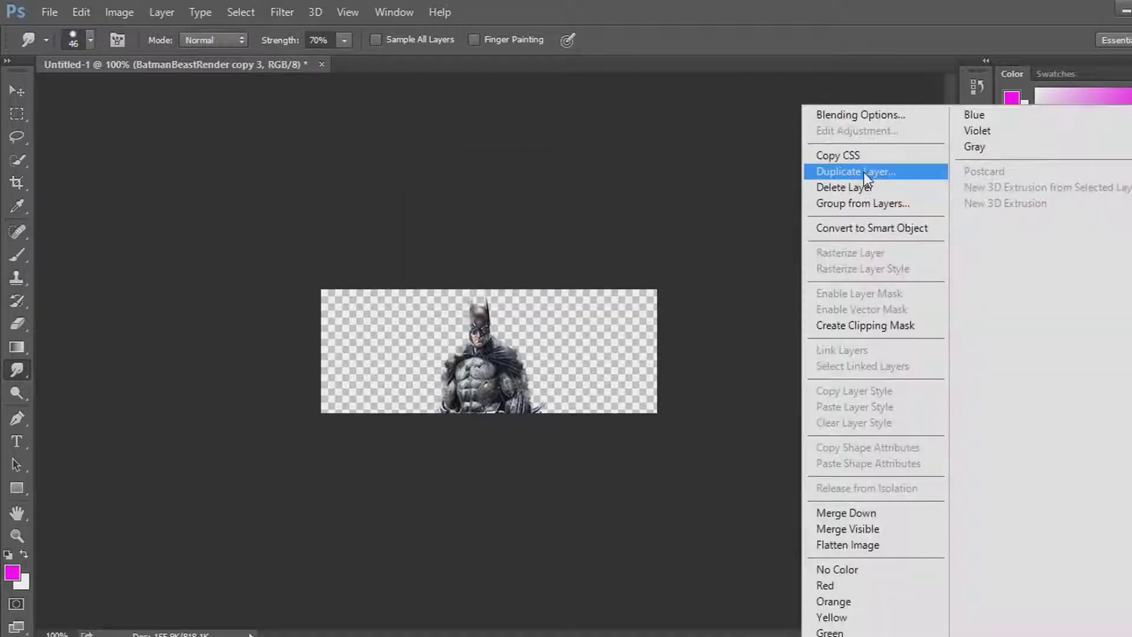
{"action": "left_click", "coordinate": [873, 169]}
{"action": "left_click", "coordinate": [753, 200]}
{"action": "right_click", "coordinate": [1087, 532]}
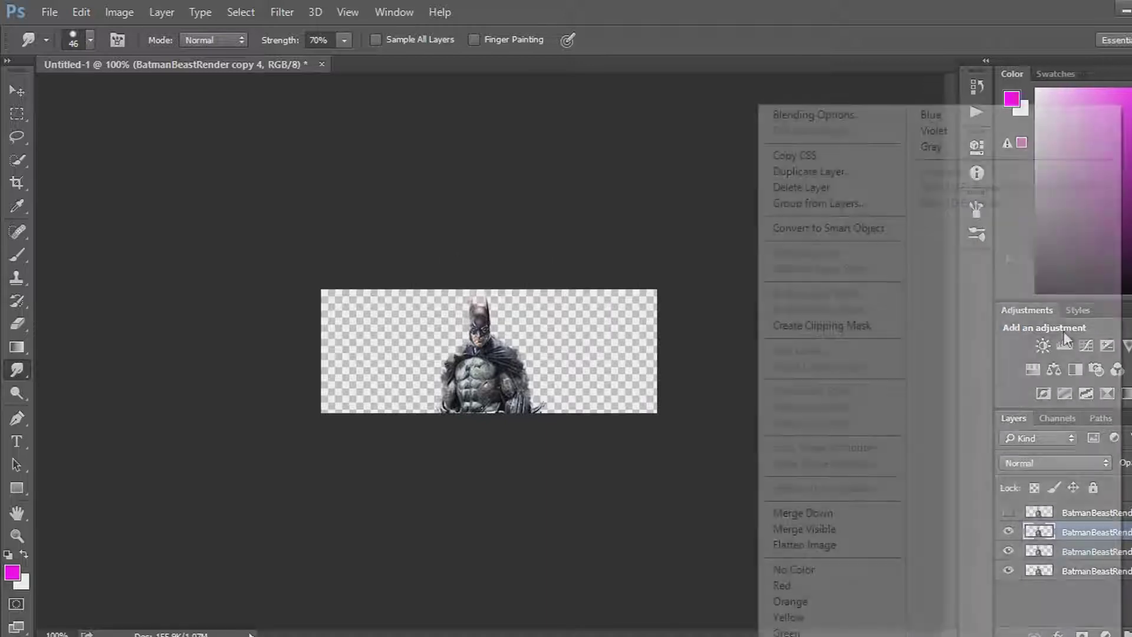
{"action": "left_click", "coordinate": [855, 169]}
{"action": "left_click", "coordinate": [766, 199]}
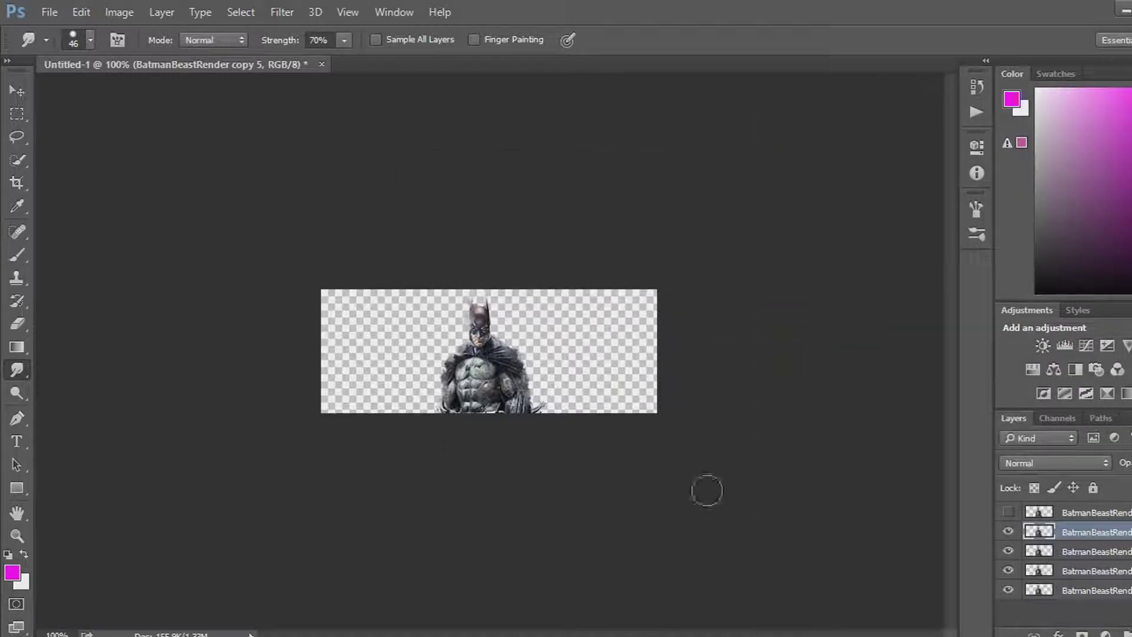
Move the newest Batman copy to the canvas's left side and enlarge it with Free Transform so it overflows the left edge
{"action": "left_click", "coordinate": [17, 89]}
{"action": "left_click_drag", "start_coordinate": [522, 327], "coordinate": [425, 324]}
{"action": "key", "text": "alt+t"}
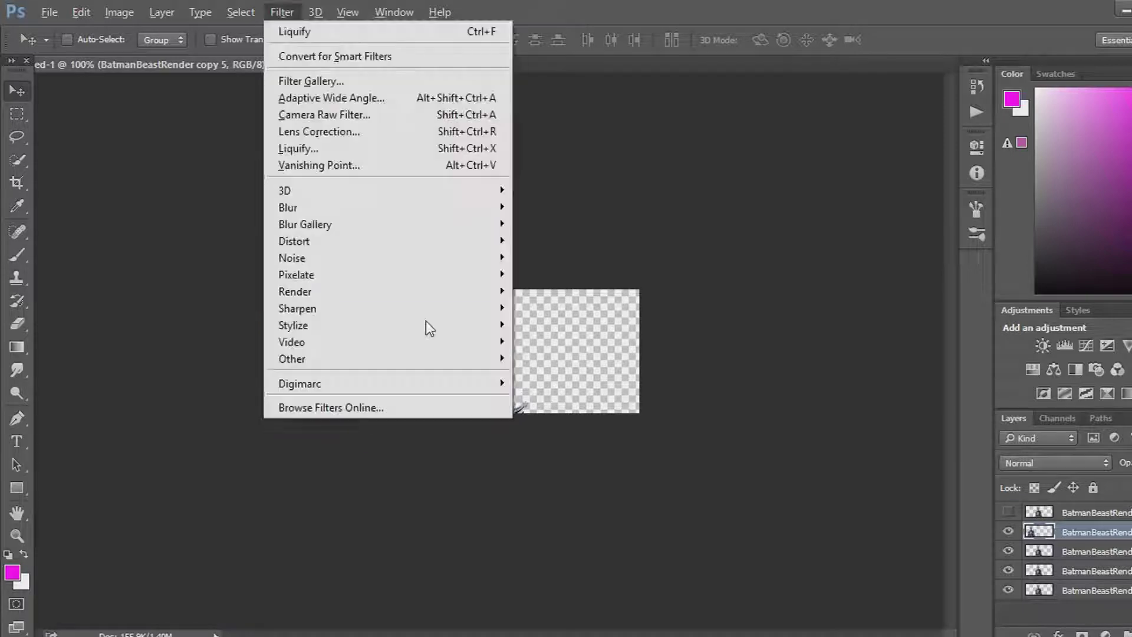
{"action": "left_click", "coordinate": [630, 232]}
{"action": "key", "text": "ctrl+t"}
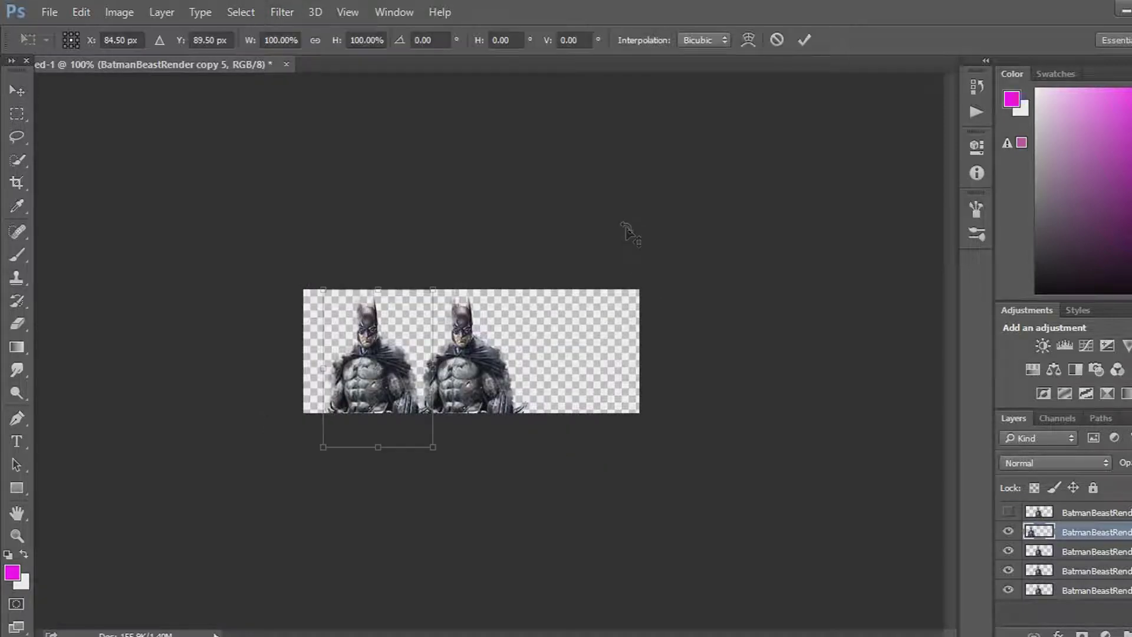
{"action": "left_click_drag", "start_coordinate": [440, 286], "coordinate": [584, 202]}
{"action": "left_click_drag", "start_coordinate": [446, 339], "coordinate": [373, 327]}
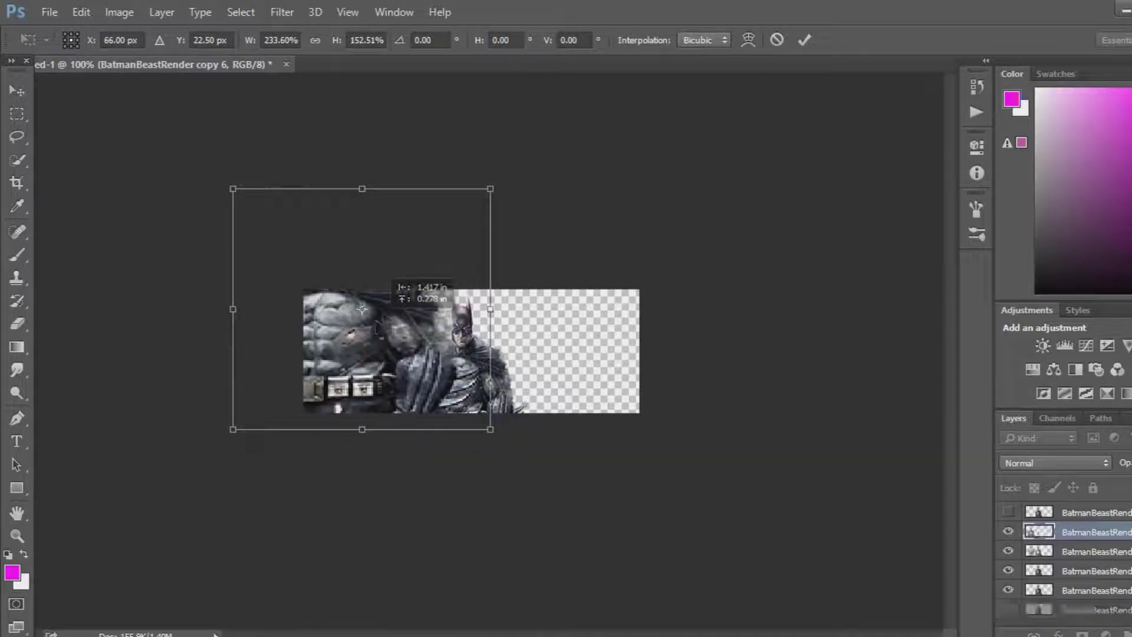
{"action": "left_click_drag", "start_coordinate": [487, 189], "coordinate": [449, 248]}
{"action": "left_click_drag", "start_coordinate": [413, 361], "coordinate": [380, 352]}
{"action": "key", "text": "Return"}
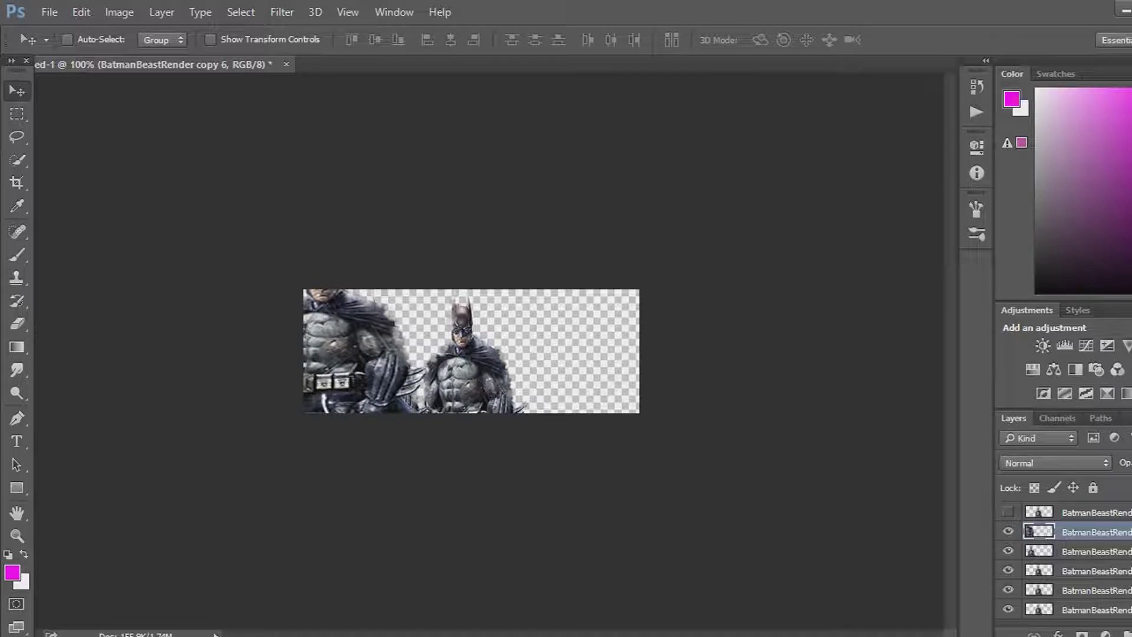
Move the smaller left Batman copy up beside the central figure and enlarge it to about 130% width and 154% height
{"action": "left_click", "coordinate": [1112, 552]}
{"action": "left_click_drag", "start_coordinate": [369, 361], "coordinate": [426, 317]}
{"action": "key", "text": "ctrl+t"}
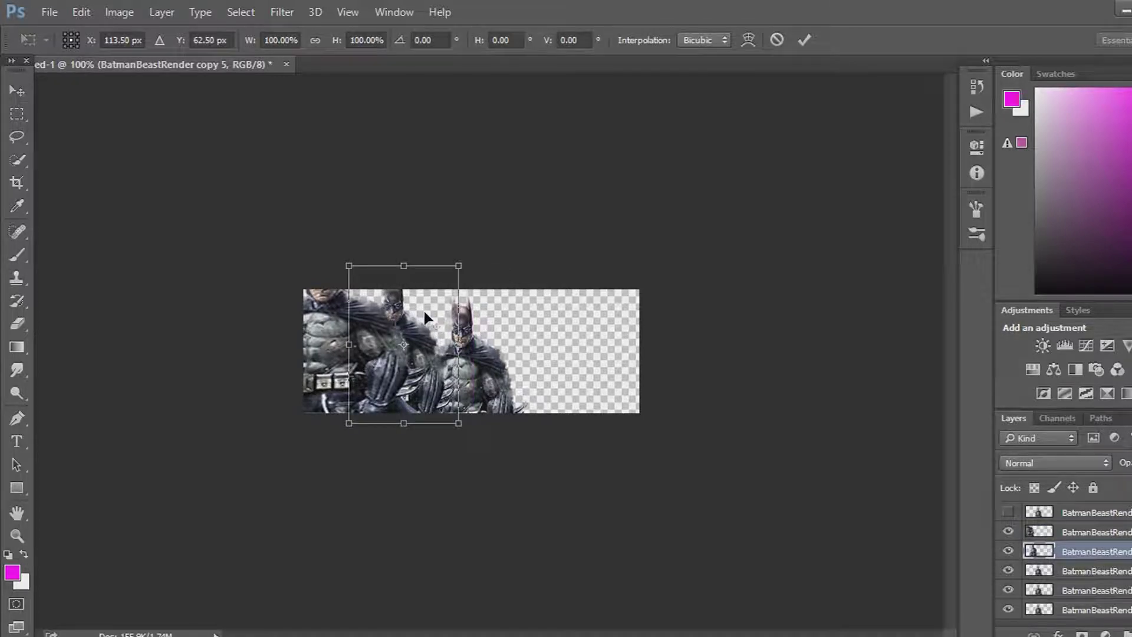
{"action": "left_click_drag", "start_coordinate": [460, 260], "coordinate": [491, 177]}
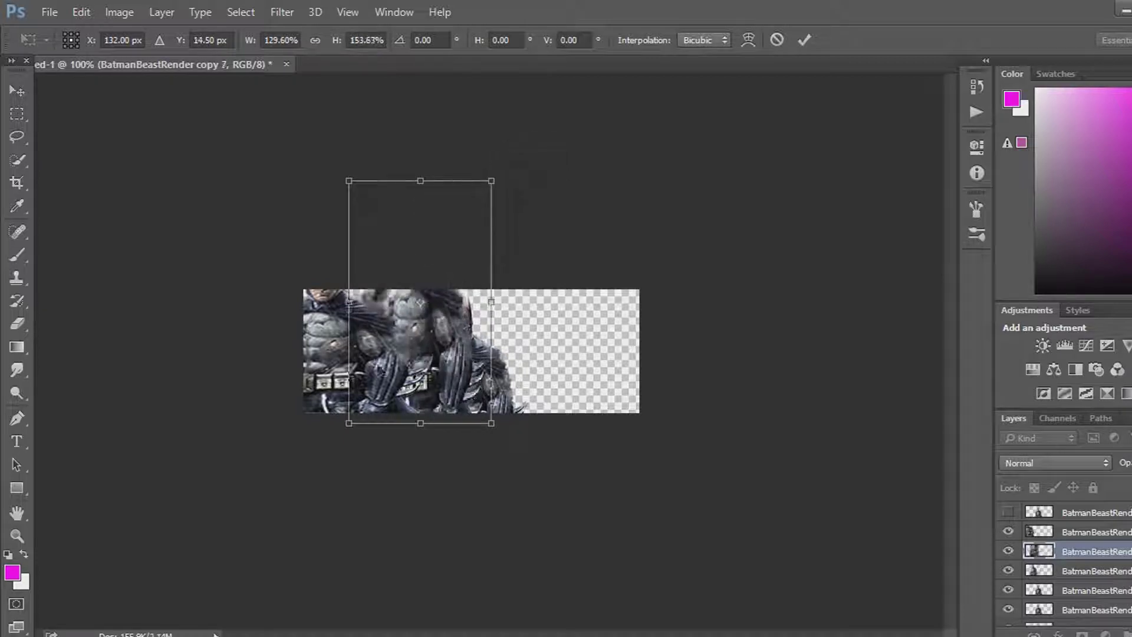
{"action": "left_click_drag", "start_coordinate": [382, 368], "coordinate": [367, 357]}
{"action": "key", "text": "Return"}
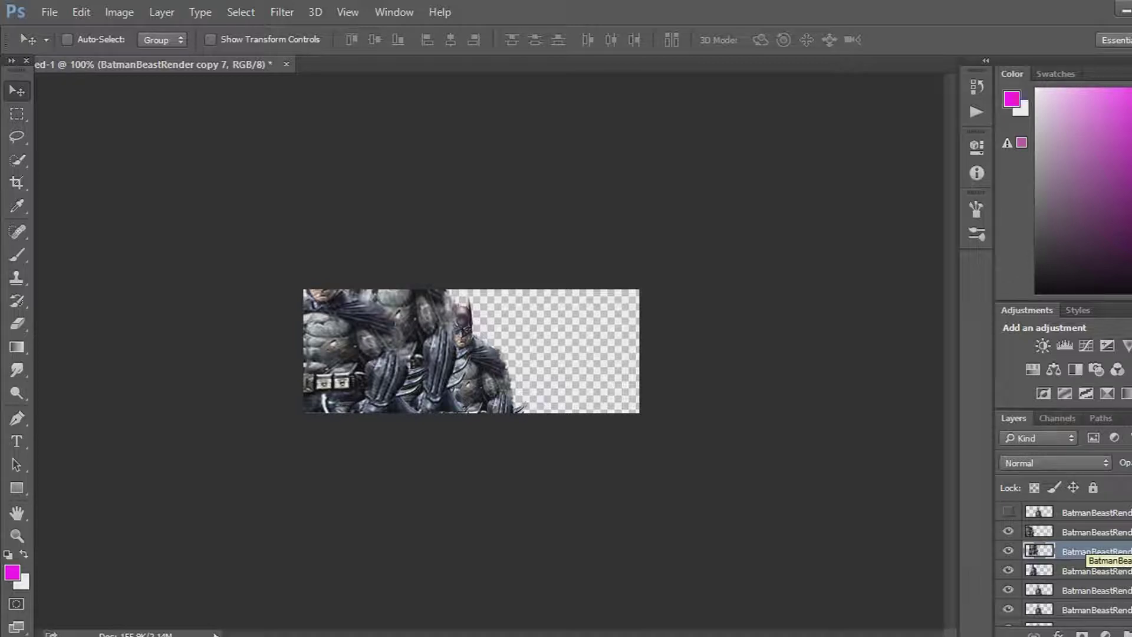
Delete the enlarged and extra Batman copies below the hidden layer
{"action": "left_click", "coordinate": [1084, 532]}
{"action": "key", "text": "Delete"}
{"action": "key", "text": "Delete"}
{"action": "key", "text": "Delete"}
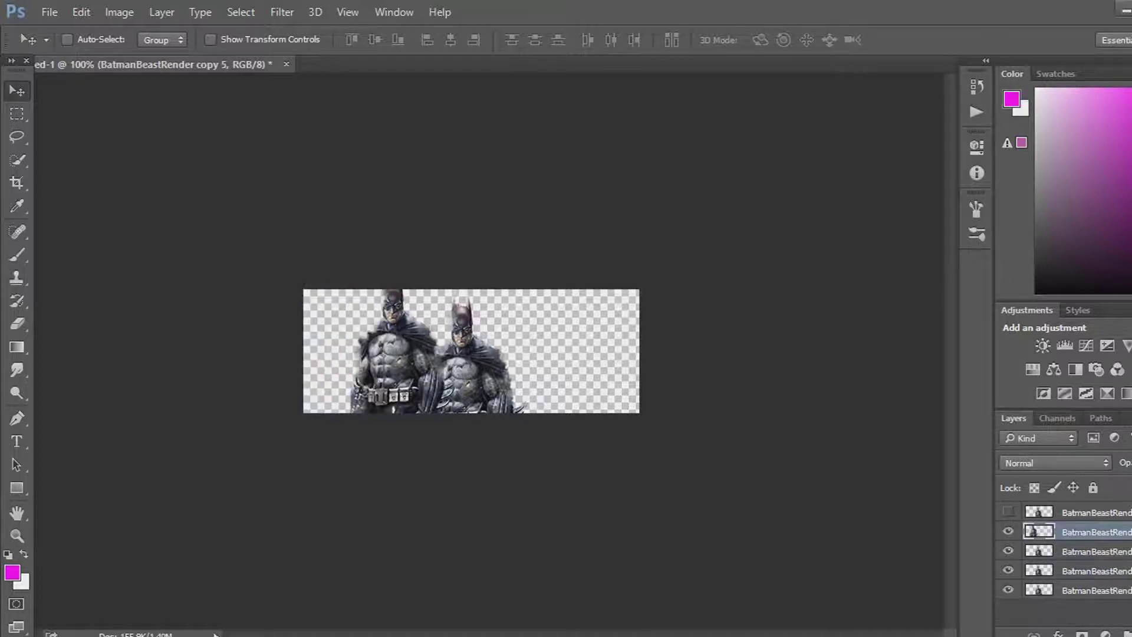
Duplicate the upper visible Batman layer, placing the duplicate at the canvas's left edge and its source between that and the central figure
{"action": "right_click", "coordinate": [1085, 532]}
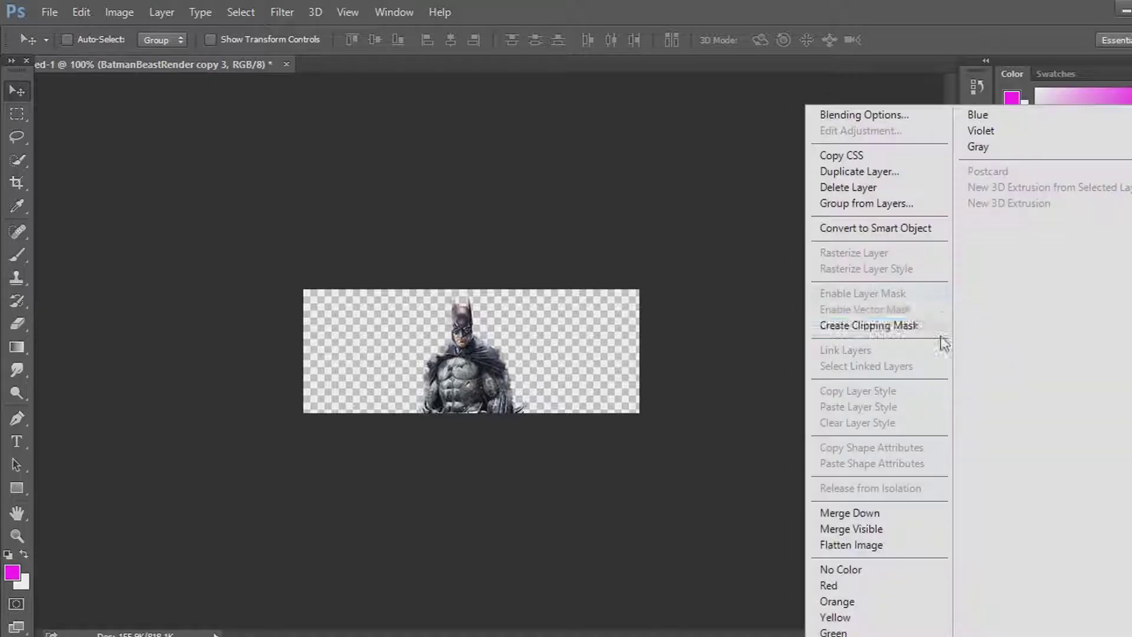
{"action": "left_click", "coordinate": [875, 172]}
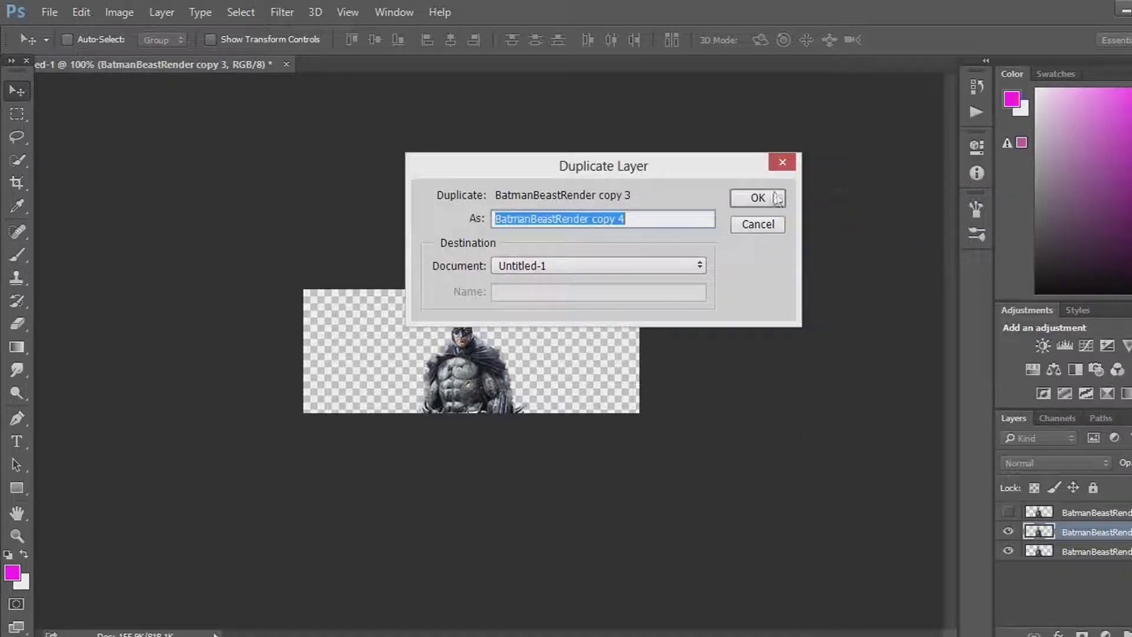
{"action": "left_click", "coordinate": [777, 200]}
{"action": "left_click_drag", "start_coordinate": [463, 354], "coordinate": [345, 354]}
{"action": "left_click", "coordinate": [1087, 554]}
{"action": "left_click_drag", "start_coordinate": [377, 394], "coordinate": [313, 370]}
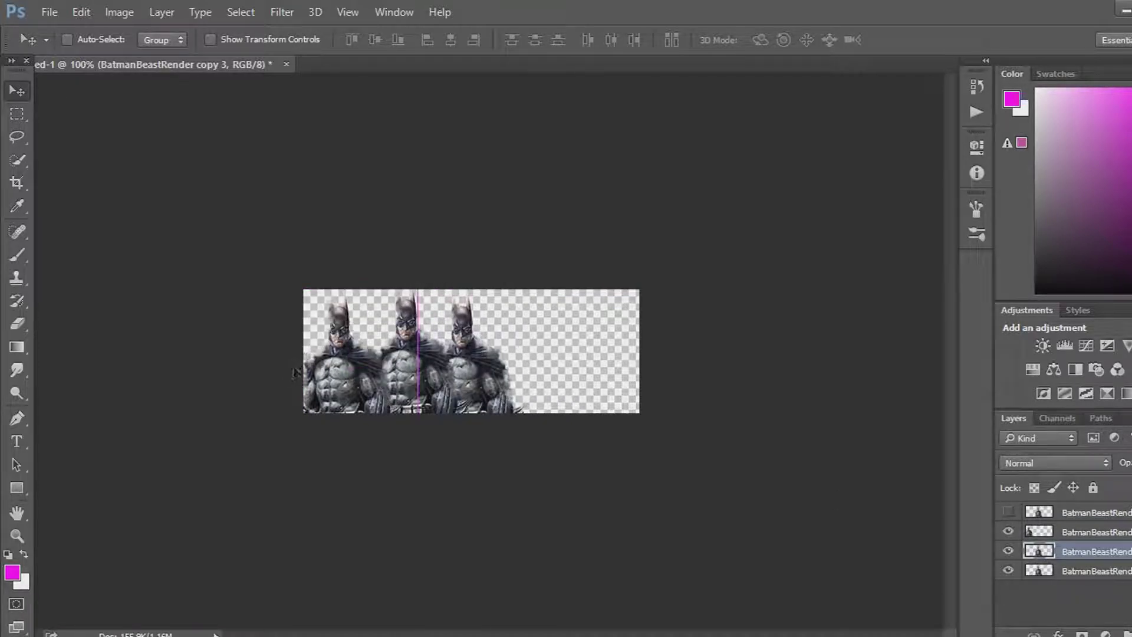
Duplicate the Batman layer twice more, placing one copy just right of the central figure and the other at the canvas's right edge
{"action": "right_click", "coordinate": [1102, 554]}
{"action": "left_click", "coordinate": [893, 77]}
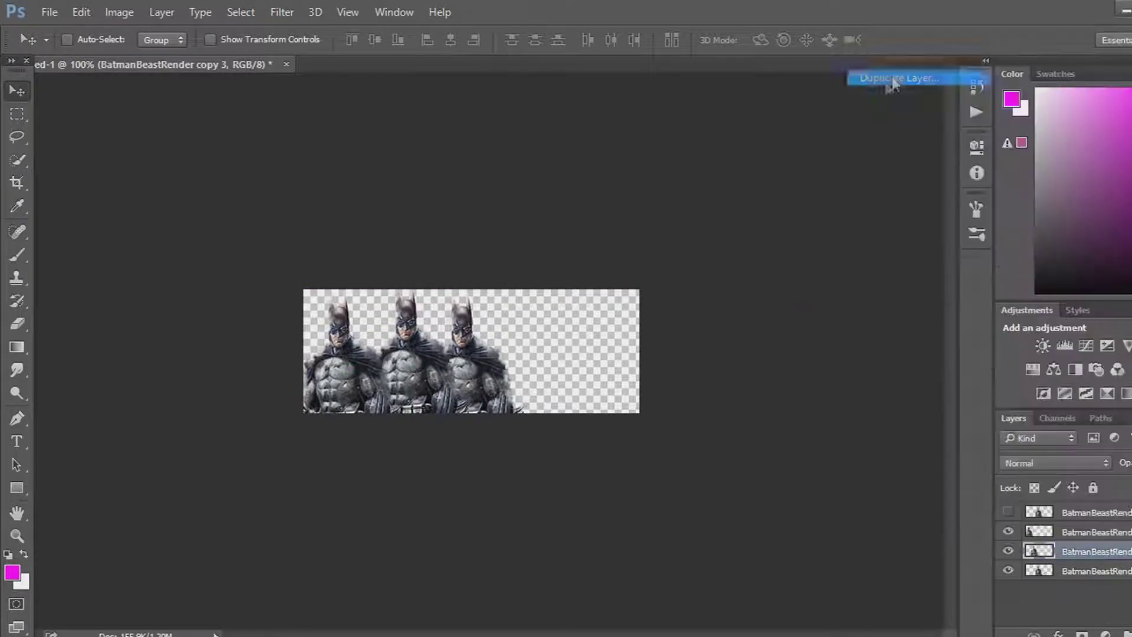
{"action": "left_click", "coordinate": [753, 195]}
{"action": "left_click_drag", "start_coordinate": [495, 327], "coordinate": [510, 328]}
{"action": "right_click", "coordinate": [1096, 551]}
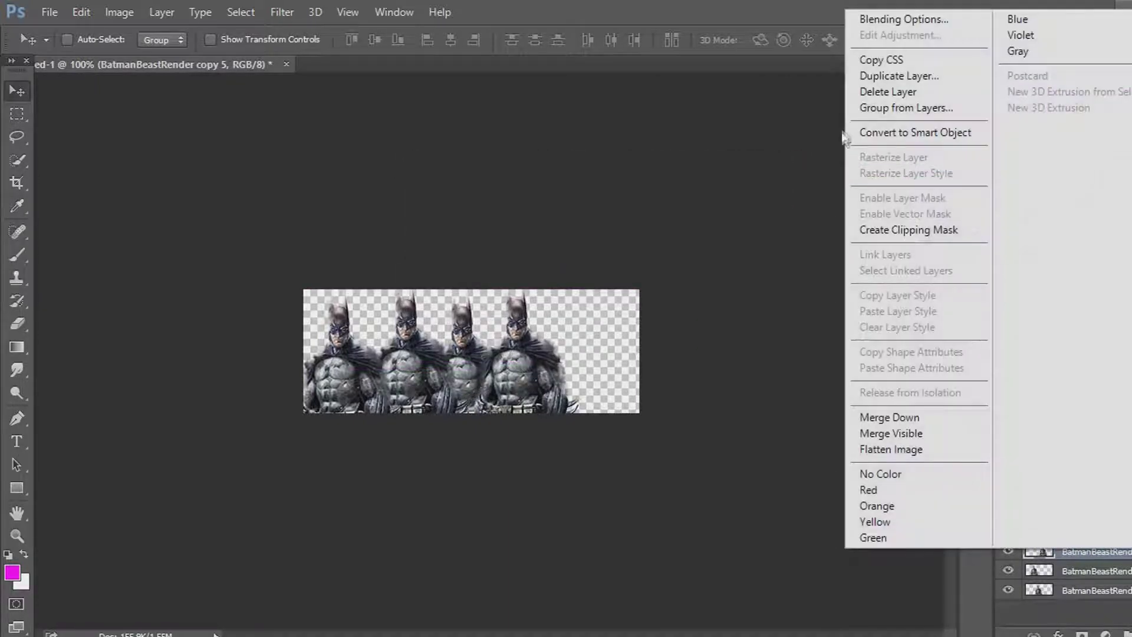
{"action": "left_click", "coordinate": [893, 76]}
{"action": "left_click", "coordinate": [756, 194]}
{"action": "left_click_drag", "start_coordinate": [531, 336], "coordinate": [616, 333]}
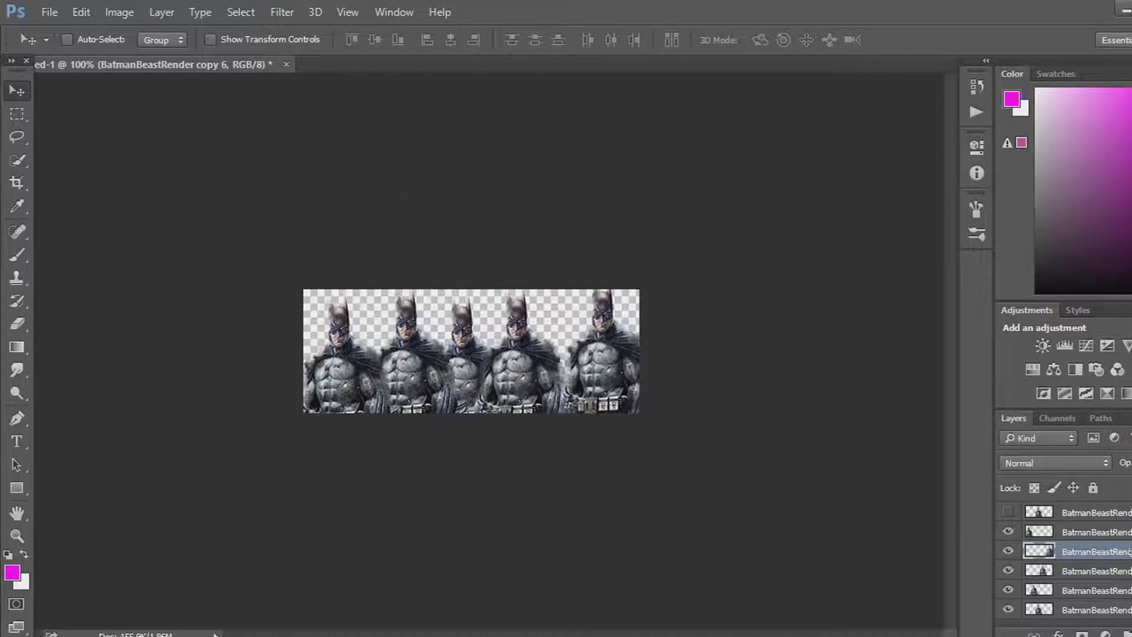
Duplicate the rightmost Batman layer, move the copy to the upper-left corner, and stretch it across the canvas with Free Transform
{"action": "right_click", "coordinate": [1127, 553]}
{"action": "left_click", "coordinate": [894, 75]}
{"action": "left_click", "coordinate": [757, 197]}
{"action": "left_click_drag", "start_coordinate": [619, 347], "coordinate": [334, 299]}
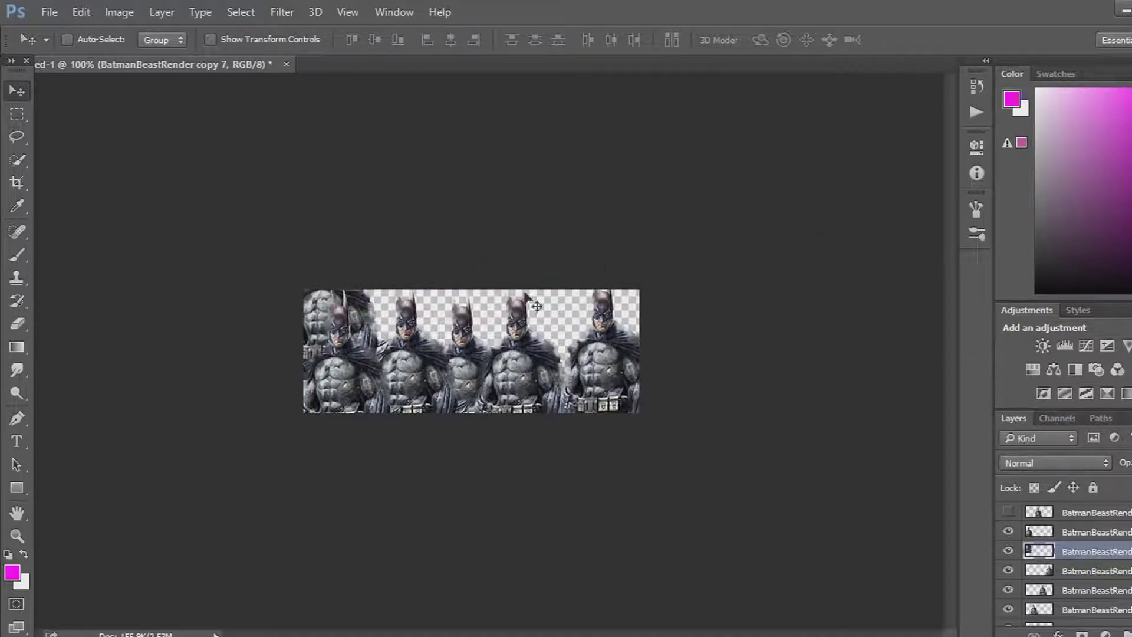
{"action": "key", "text": "ctrl+t"}
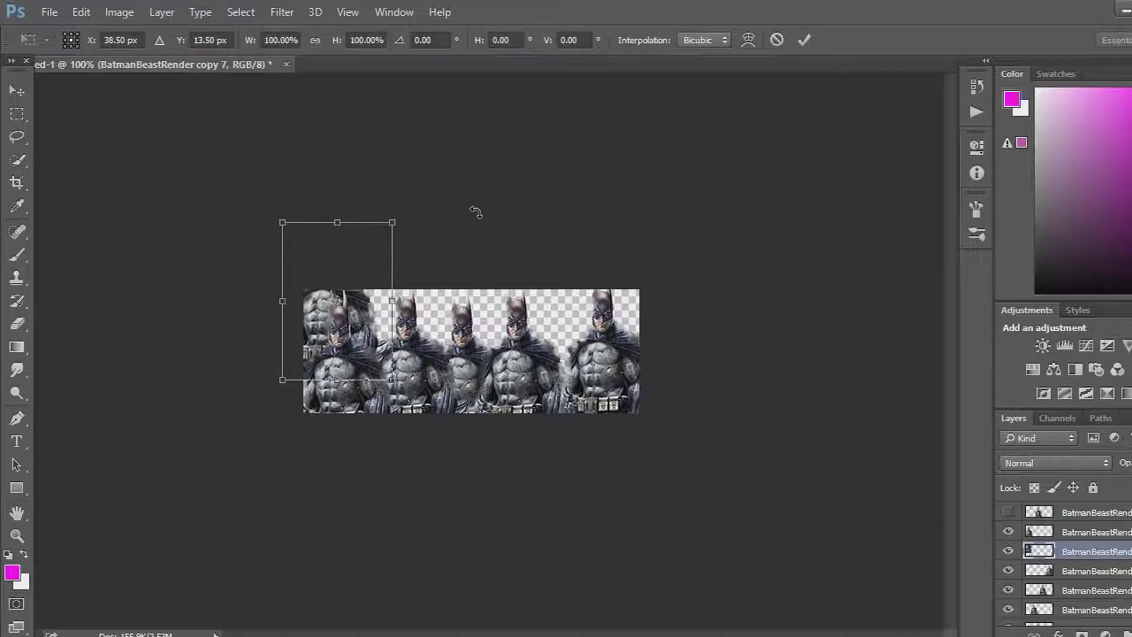
{"action": "left_click_drag", "start_coordinate": [393, 223], "coordinate": [699, 189]}
{"action": "key", "text": "Escape"}
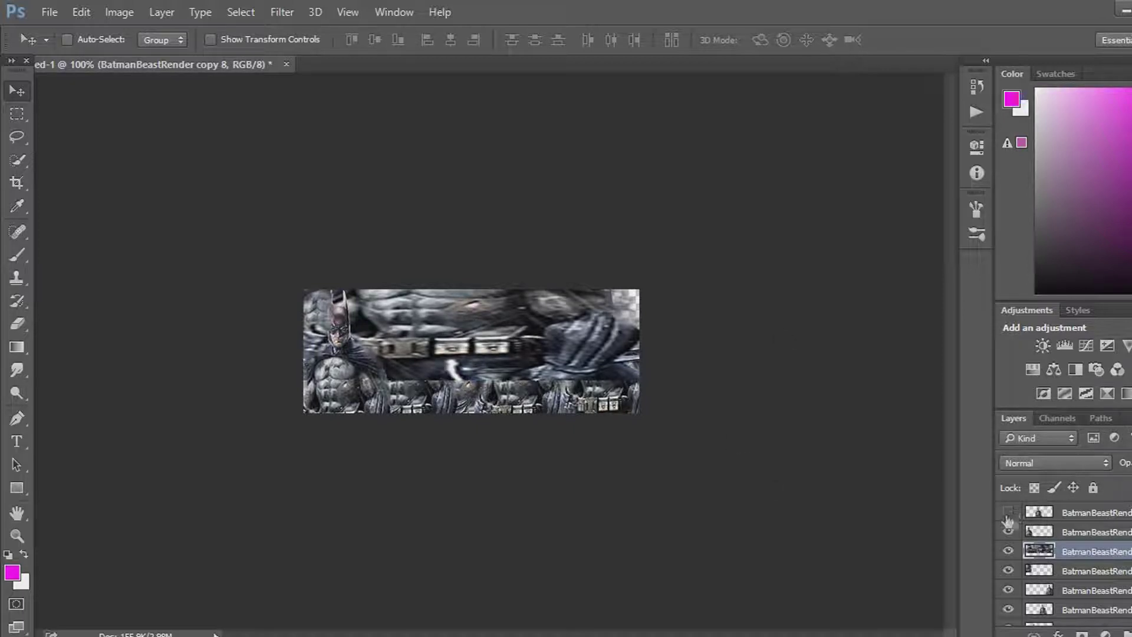
Merge the stretched Batman layer with all the Batman copies below it into one layer
{"action": "left_click", "coordinate": [1093, 533], "text": "shift"}
{"action": "left_click", "coordinate": [1102, 590], "text": "shift"}
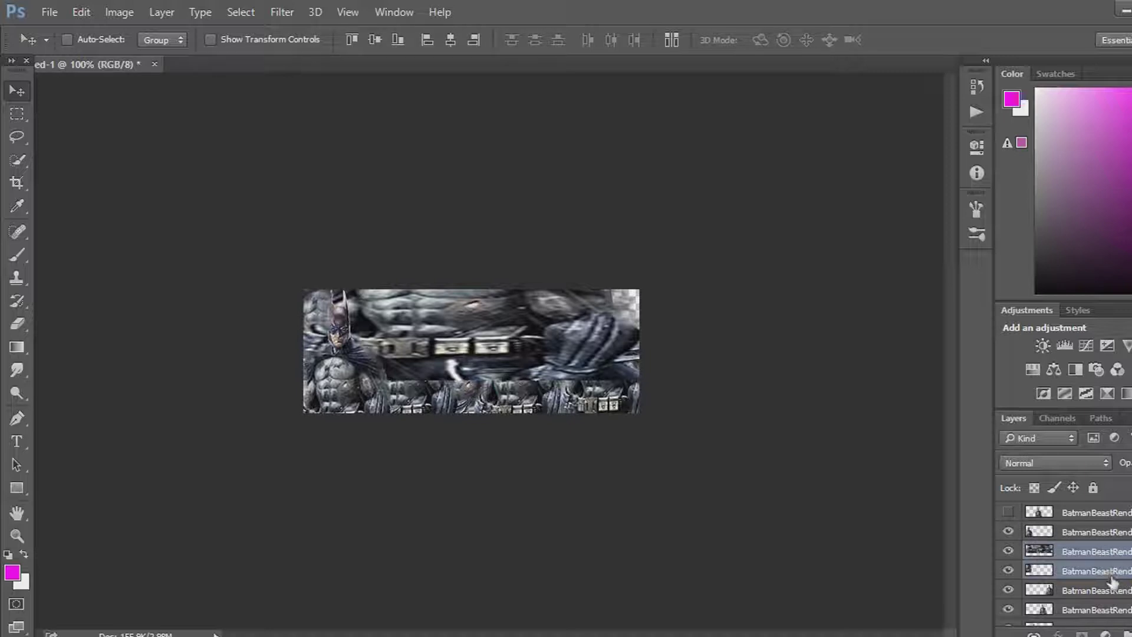
{"action": "left_click", "coordinate": [1112, 614], "text": "shift"}
{"action": "scroll", "coordinate": [1108, 613], "scroll_direction": "down", "scroll_amount": 1}
{"action": "left_click", "coordinate": [1109, 597], "text": "shift"}
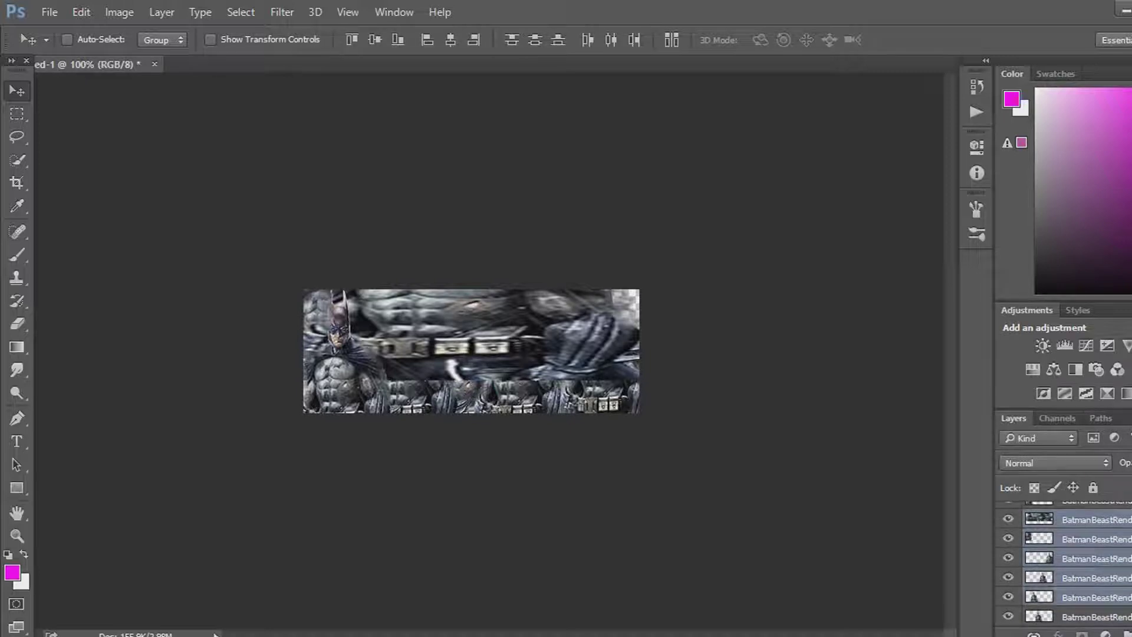
{"action": "left_click", "coordinate": [1108, 617], "text": "shift"}
{"action": "right_click", "coordinate": [1127, 557]}
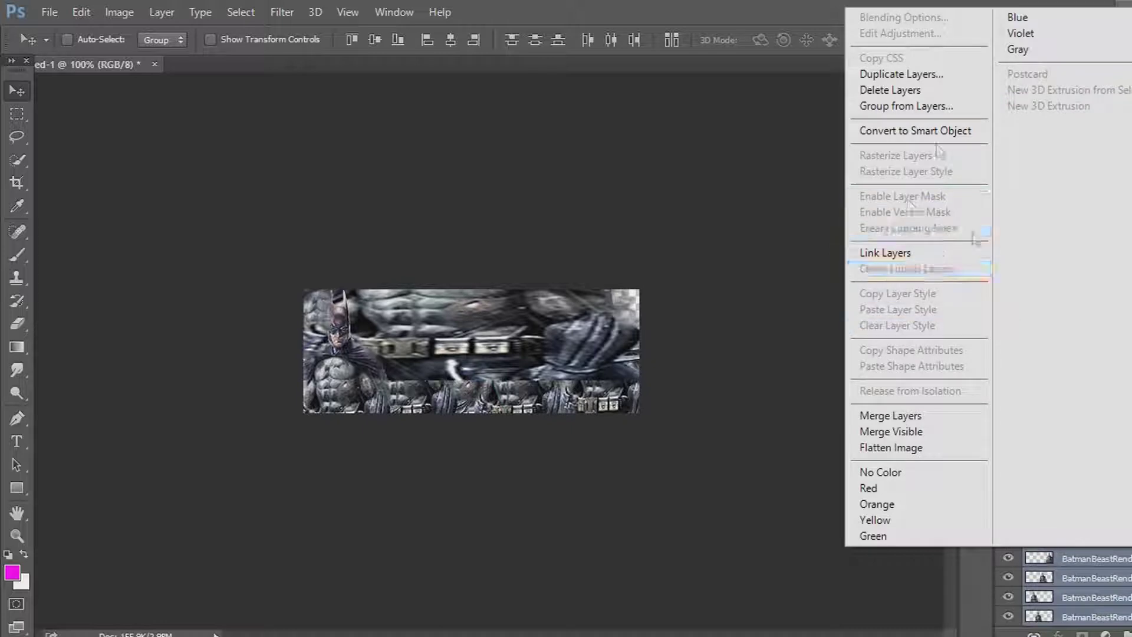
{"action": "left_click", "coordinate": [890, 415]}
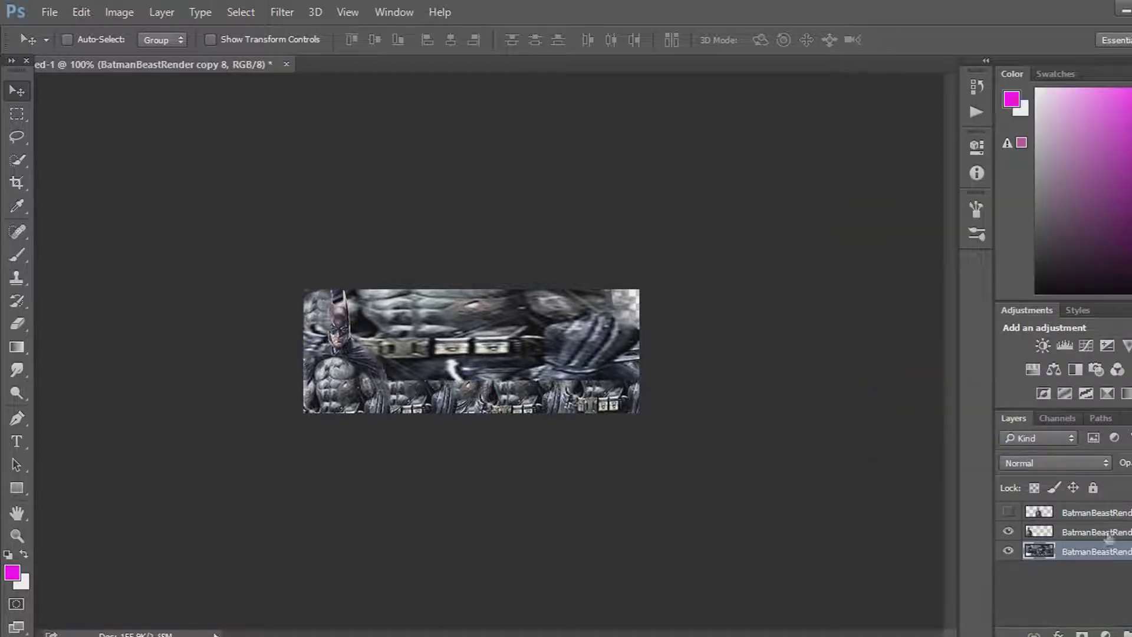
Merge the visible single Batman figure layer with the stretched and duplicated background layer beneath it
{"action": "left_click", "coordinate": [1127, 531]}
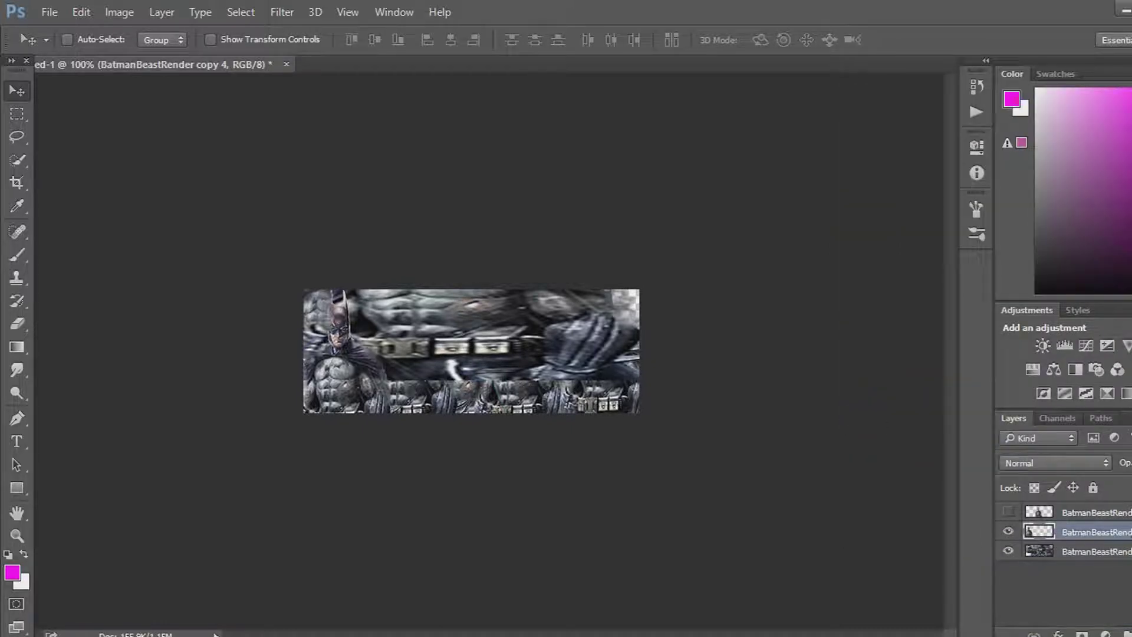
{"action": "right_click", "coordinate": [1126, 531]}
{"action": "left_click", "coordinate": [833, 514]}
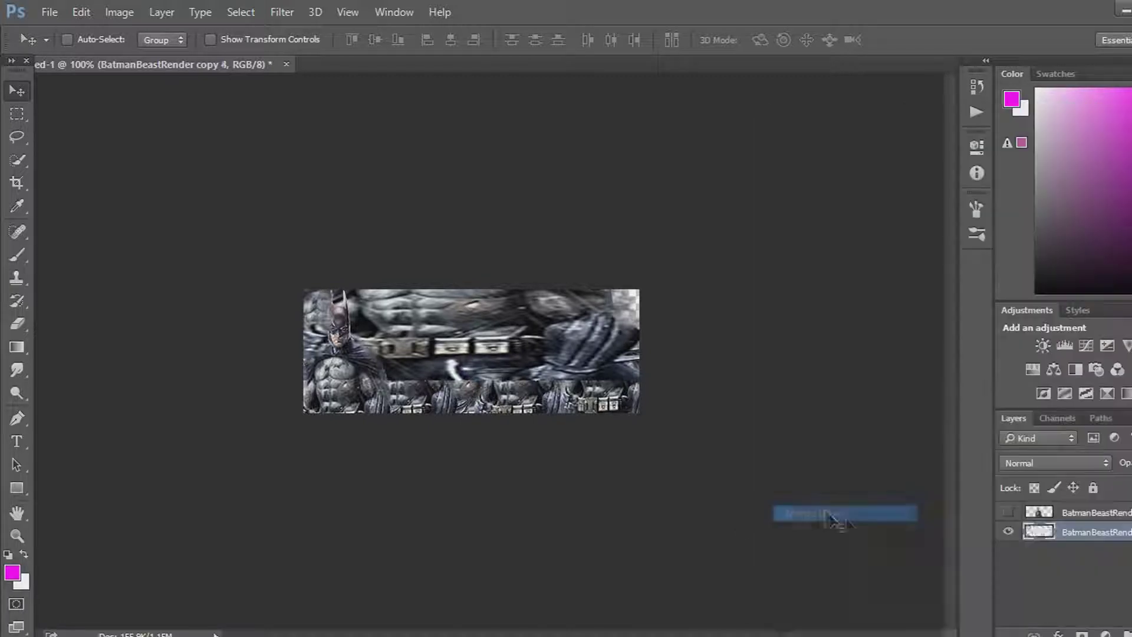
Liquify the merged Batman layer, enlarging the warp brush and smearing the figures into swirls with vertical and horizontal zigzag strokes
{"action": "left_click", "coordinate": [291, 16]}
{"action": "left_click", "coordinate": [328, 148]}
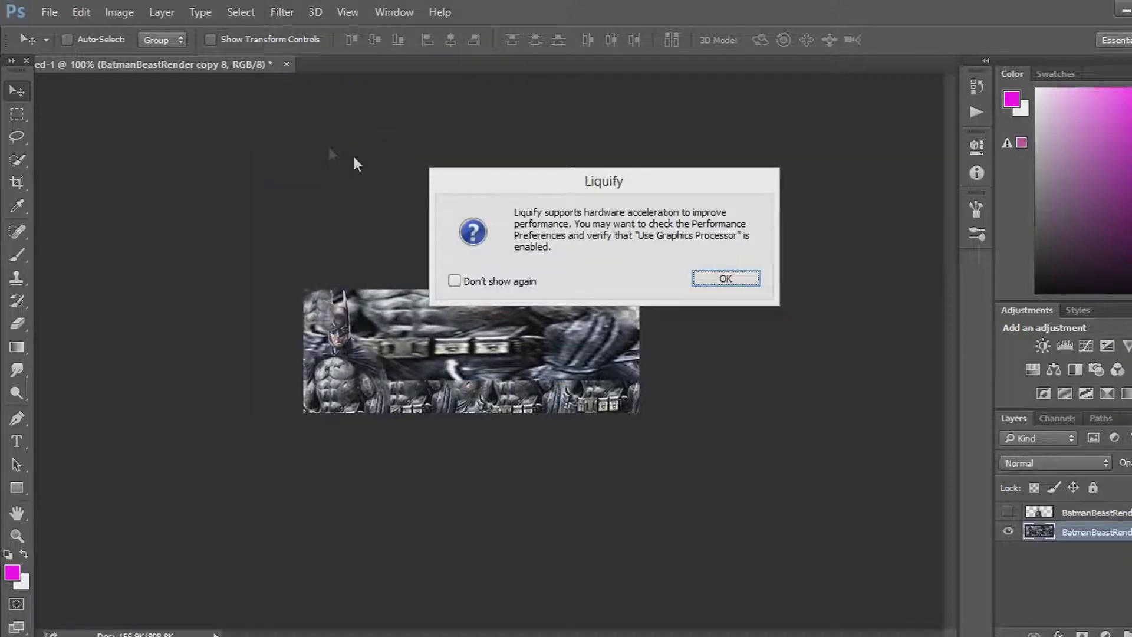
{"action": "left_click", "coordinate": [724, 281]}
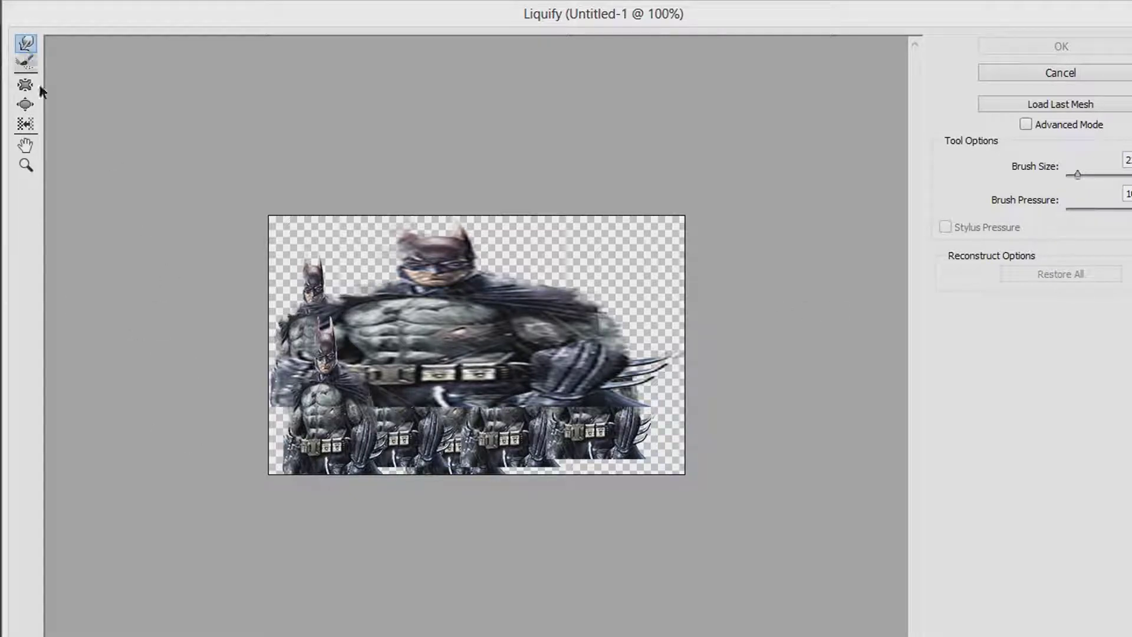
{"action": "mouse_move", "coordinate": [312, 287]}
{"action": "left_mouse_down"}
{"action": "mouse_move", "coordinate": [271, 422]}
{"action": "mouse_move", "coordinate": [270, 396]}
{"action": "mouse_move", "coordinate": [275, 407]}
{"action": "mouse_move", "coordinate": [313, 288]}
{"action": "left_mouse_up"}
{"action": "left_click_drag", "start_coordinate": [1088, 176], "coordinate": [1081, 178]}
{"action": "mouse_move", "coordinate": [309, 301]}
{"action": "left_mouse_down"}
{"action": "mouse_move", "coordinate": [313, 368]}
{"action": "mouse_move", "coordinate": [323, 315]}
{"action": "mouse_move", "coordinate": [279, 470]}
{"action": "mouse_move", "coordinate": [297, 387]}
{"action": "mouse_move", "coordinate": [296, 477]}
{"action": "mouse_move", "coordinate": [317, 336]}
{"action": "mouse_move", "coordinate": [344, 344]}
{"action": "mouse_move", "coordinate": [314, 489]}
{"action": "mouse_move", "coordinate": [371, 294]}
{"action": "mouse_move", "coordinate": [373, 338]}
{"action": "mouse_move", "coordinate": [342, 481]}
{"action": "mouse_move", "coordinate": [350, 453]}
{"action": "mouse_move", "coordinate": [354, 473]}
{"action": "mouse_move", "coordinate": [393, 316]}
{"action": "mouse_move", "coordinate": [426, 270]}
{"action": "mouse_move", "coordinate": [384, 491]}
{"action": "mouse_move", "coordinate": [449, 275]}
{"action": "mouse_move", "coordinate": [442, 477]}
{"action": "mouse_move", "coordinate": [445, 349]}
{"action": "mouse_move", "coordinate": [466, 290]}
{"action": "mouse_move", "coordinate": [467, 407]}
{"action": "mouse_move", "coordinate": [477, 409]}
{"action": "mouse_move", "coordinate": [488, 349]}
{"action": "mouse_move", "coordinate": [514, 343]}
{"action": "mouse_move", "coordinate": [506, 438]}
{"action": "mouse_move", "coordinate": [496, 320]}
{"action": "mouse_move", "coordinate": [602, 285]}
{"action": "mouse_move", "coordinate": [612, 482]}
{"action": "mouse_move", "coordinate": [511, 444]}
{"action": "mouse_move", "coordinate": [527, 454]}
{"action": "mouse_move", "coordinate": [530, 443]}
{"action": "mouse_move", "coordinate": [545, 486]}
{"action": "mouse_move", "coordinate": [636, 421]}
{"action": "mouse_move", "coordinate": [436, 219]}
{"action": "mouse_move", "coordinate": [441, 252]}
{"action": "mouse_move", "coordinate": [404, 288]}
{"action": "mouse_move", "coordinate": [418, 287]}
{"action": "mouse_move", "coordinate": [462, 266]}
{"action": "mouse_move", "coordinate": [469, 232]}
{"action": "mouse_move", "coordinate": [332, 320]}
{"action": "mouse_move", "coordinate": [306, 323]}
{"action": "mouse_move", "coordinate": [316, 268]}
{"action": "mouse_move", "coordinate": [285, 342]}
{"action": "mouse_move", "coordinate": [276, 496]}
{"action": "mouse_move", "coordinate": [293, 430]}
{"action": "mouse_move", "coordinate": [424, 451]}
{"action": "mouse_move", "coordinate": [428, 475]}
{"action": "mouse_move", "coordinate": [428, 465]}
{"action": "mouse_move", "coordinate": [554, 448]}
{"action": "mouse_move", "coordinate": [589, 457]}
{"action": "mouse_move", "coordinate": [628, 444]}
{"action": "mouse_move", "coordinate": [626, 481]}
{"action": "left_mouse_up"}
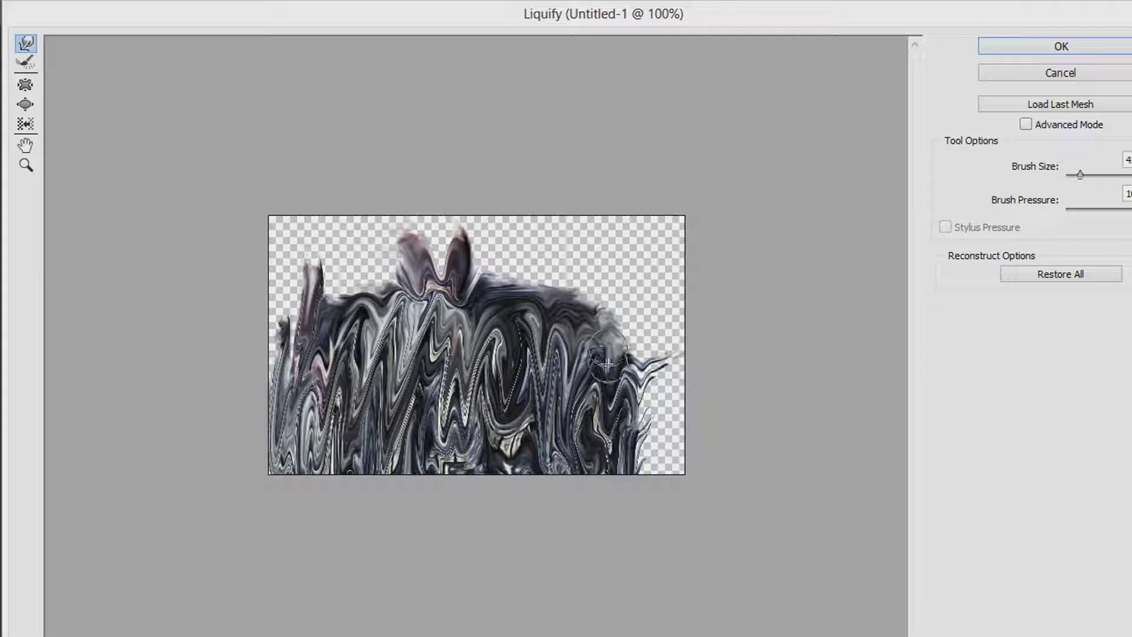
{"action": "mouse_move", "coordinate": [309, 338]}
{"action": "left_mouse_down"}
{"action": "mouse_move", "coordinate": [274, 294]}
{"action": "mouse_move", "coordinate": [377, 268]}
{"action": "mouse_move", "coordinate": [282, 302]}
{"action": "mouse_move", "coordinate": [562, 308]}
{"action": "mouse_move", "coordinate": [448, 330]}
{"action": "mouse_move", "coordinate": [466, 413]}
{"action": "mouse_move", "coordinate": [667, 385]}
{"action": "left_mouse_up"}
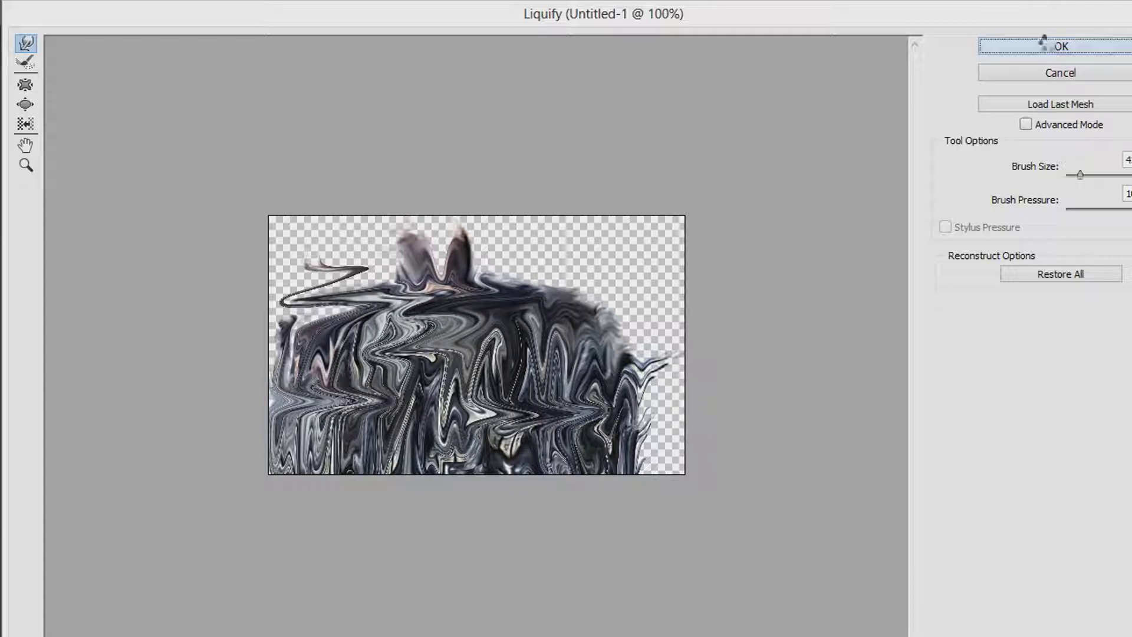
{"action": "key", "text": "Return"}
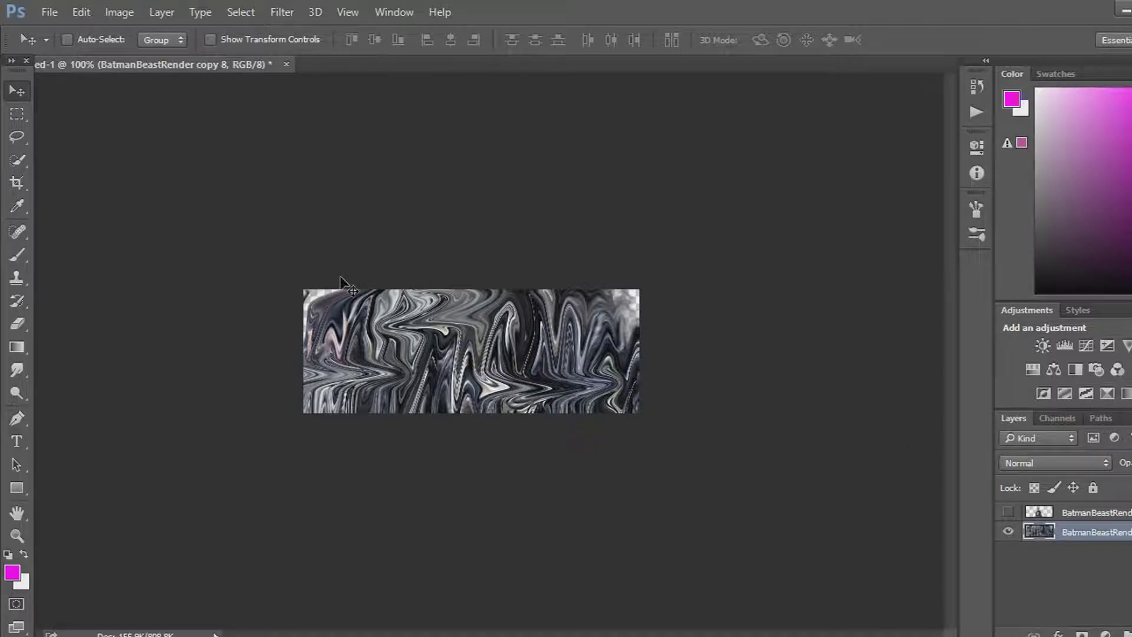
Enlarge a duplicate of the liquified layer with Free Transform until it covers the whole canvas, and merge it into the original
{"action": "key", "text": "ctrl+t"}
{"action": "left_click_drag", "start_coordinate": [283, 190], "coordinate": [265, 183]}
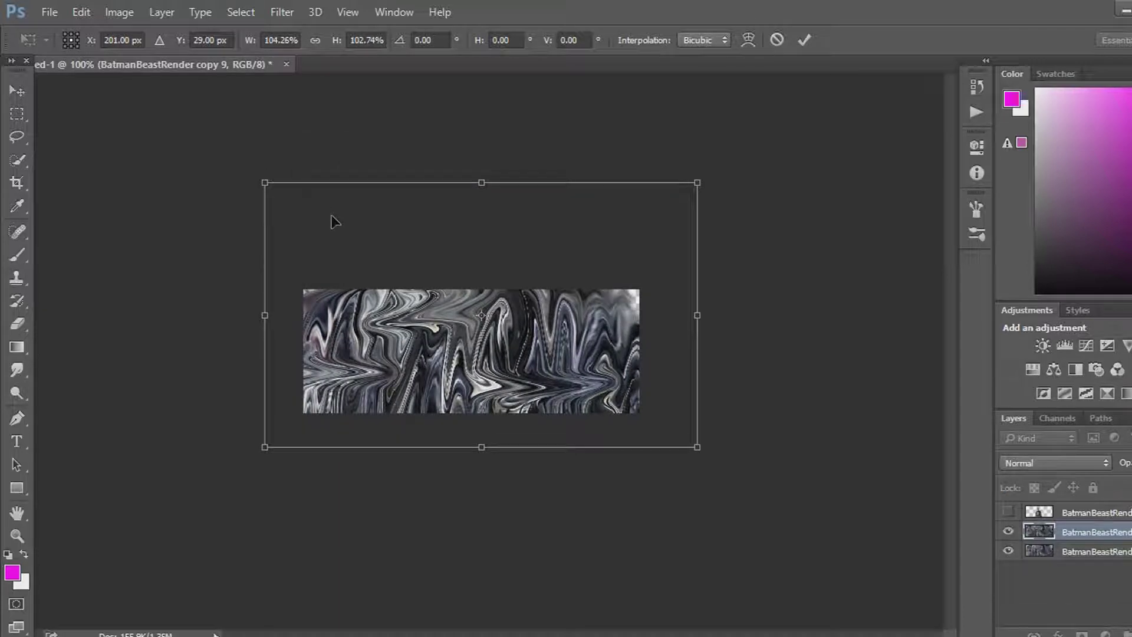
{"action": "left_click_drag", "start_coordinate": [698, 183], "coordinate": [731, 161]}
{"action": "key", "text": "Return"}
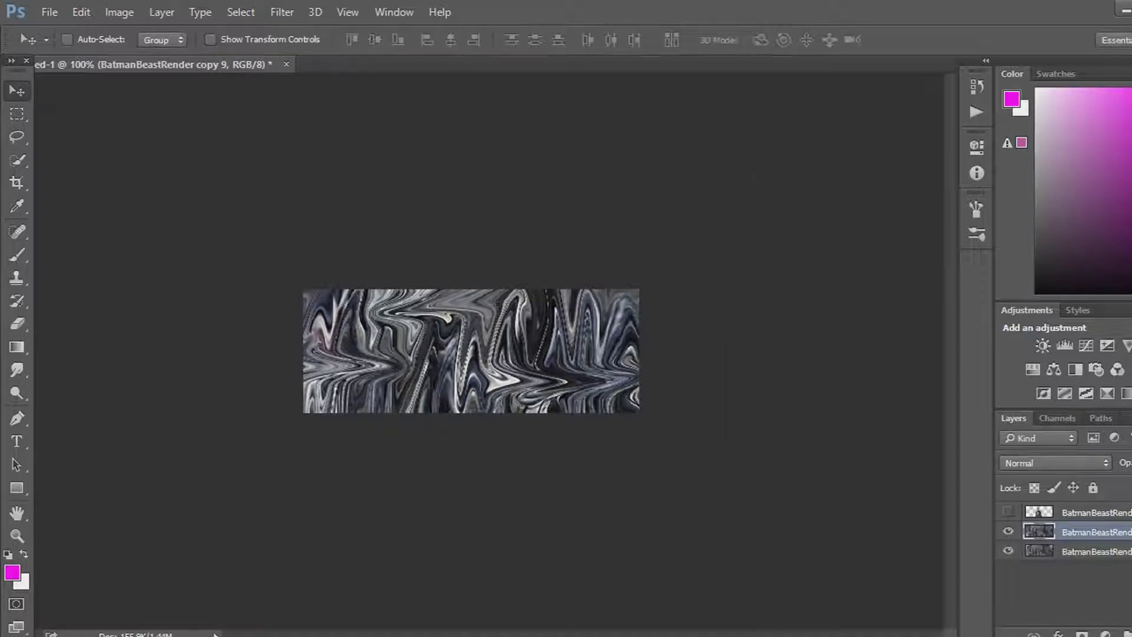
{"action": "key", "text": "ctrl+e"}
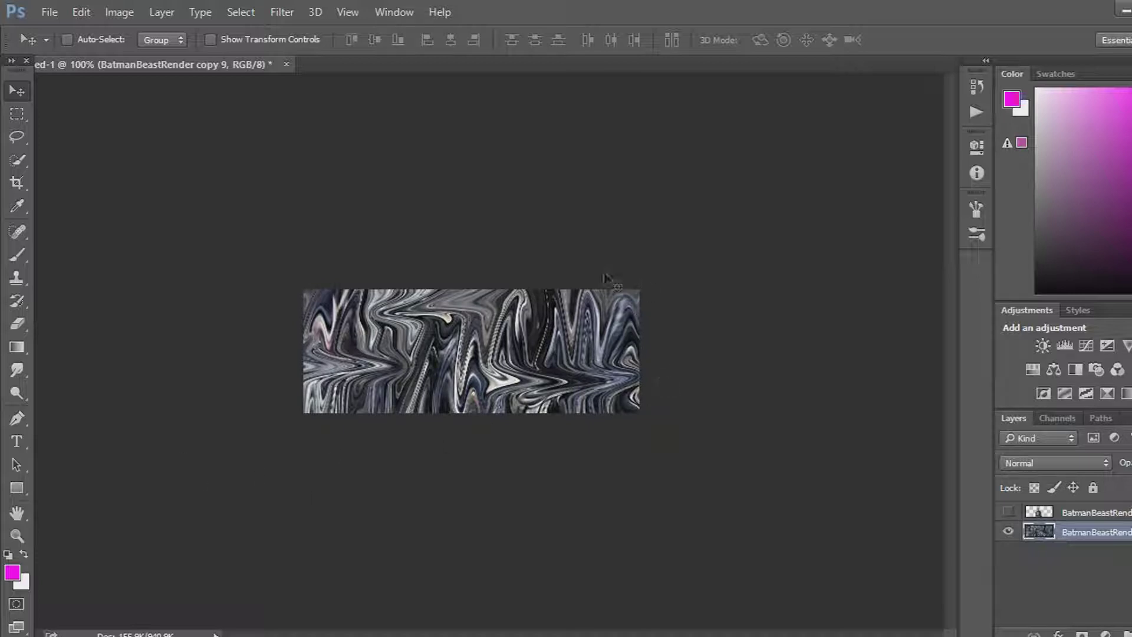
Show the hidden Batman render and add a Hue/Saturation adjustment with Lightness +24 directly above the liquified background
{"action": "left_click", "coordinate": [1009, 512]}
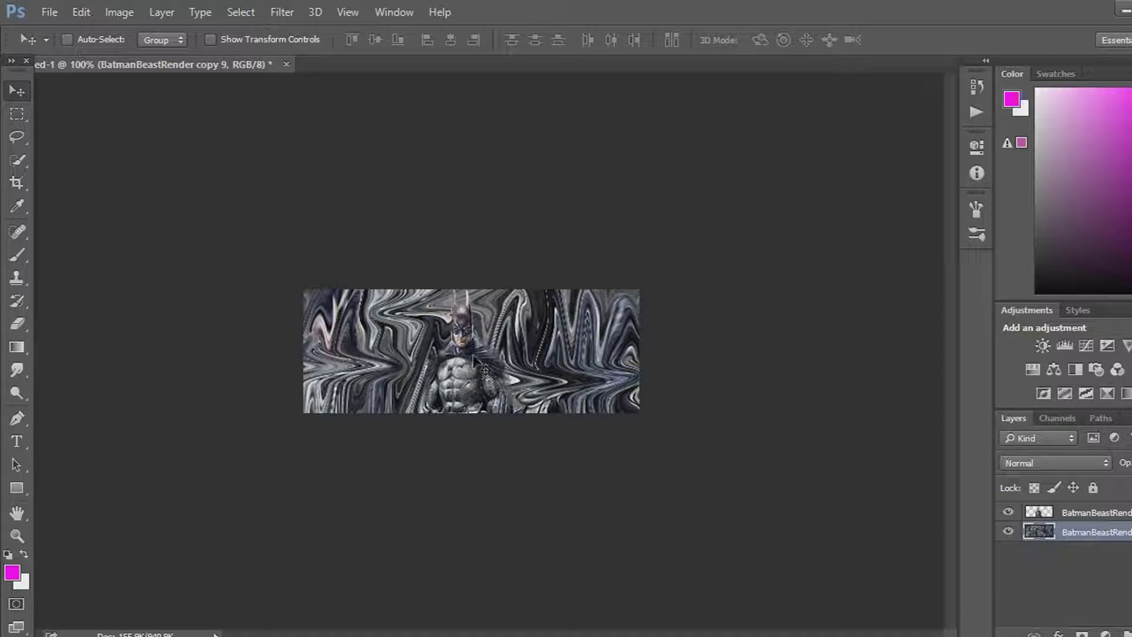
{"action": "right_click", "coordinate": [1102, 534]}
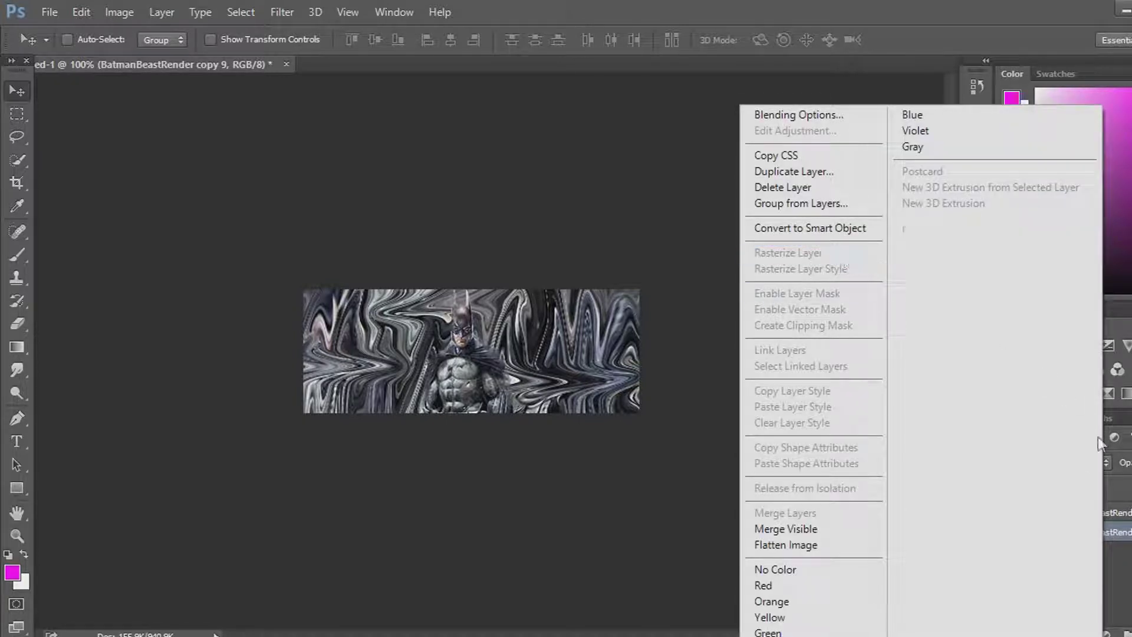
{"action": "key", "text": "Escape"}
{"action": "left_click", "coordinate": [1032, 370]}
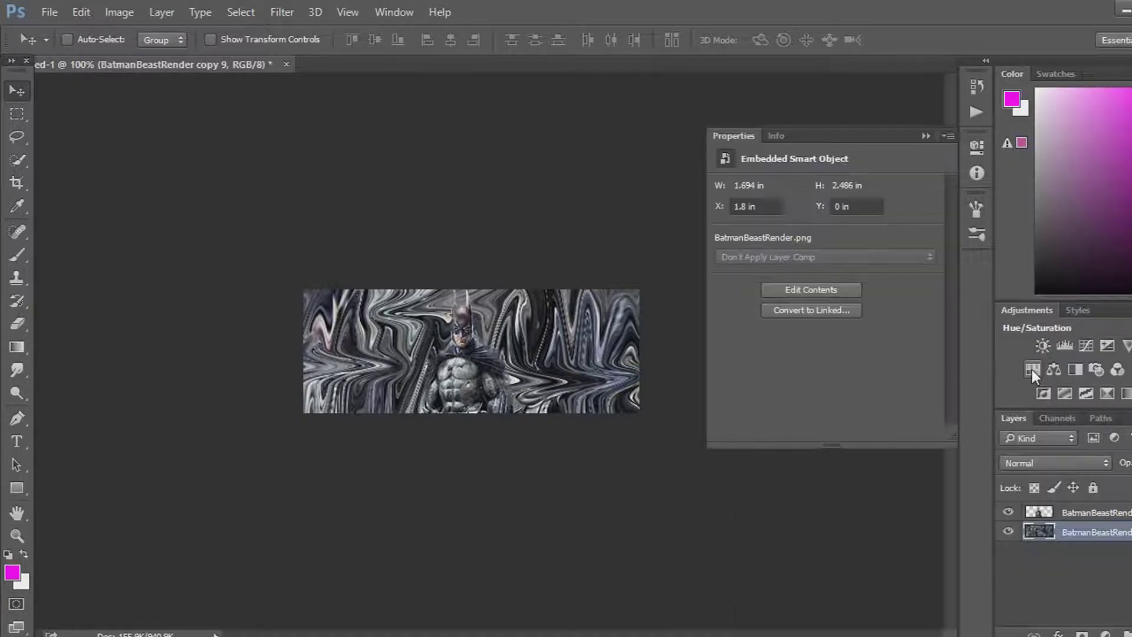
{"action": "left_click_drag", "start_coordinate": [827, 330], "coordinate": [850, 328]}
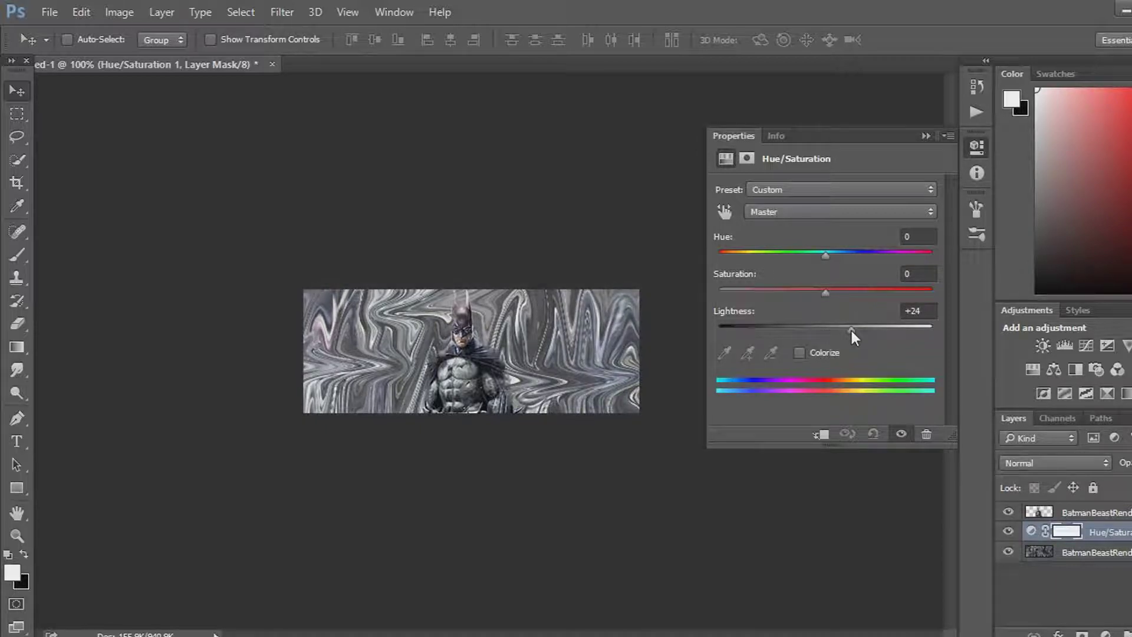
{"action": "left_click", "coordinate": [1095, 511]}
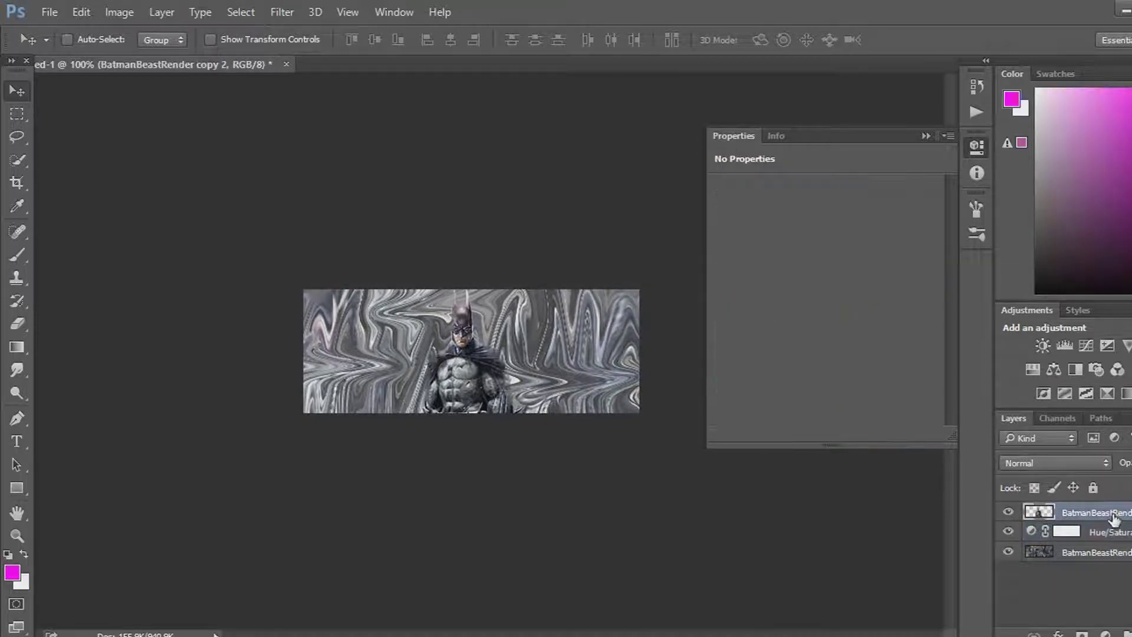
{"action": "left_click", "coordinate": [927, 137]}
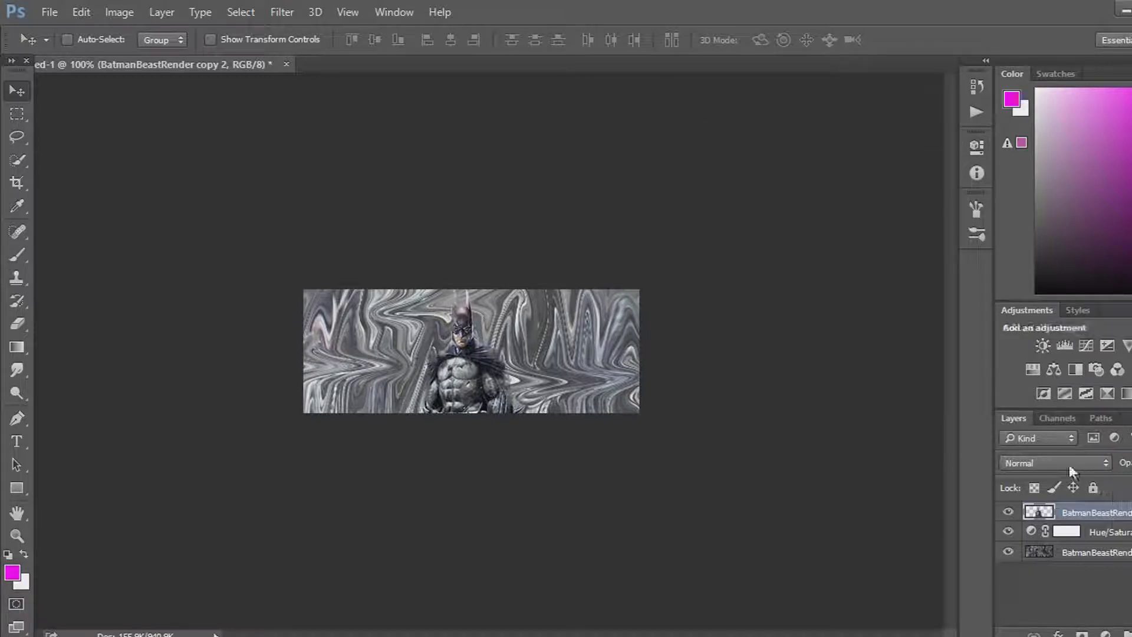
{"action": "right_click", "coordinate": [1098, 514]}
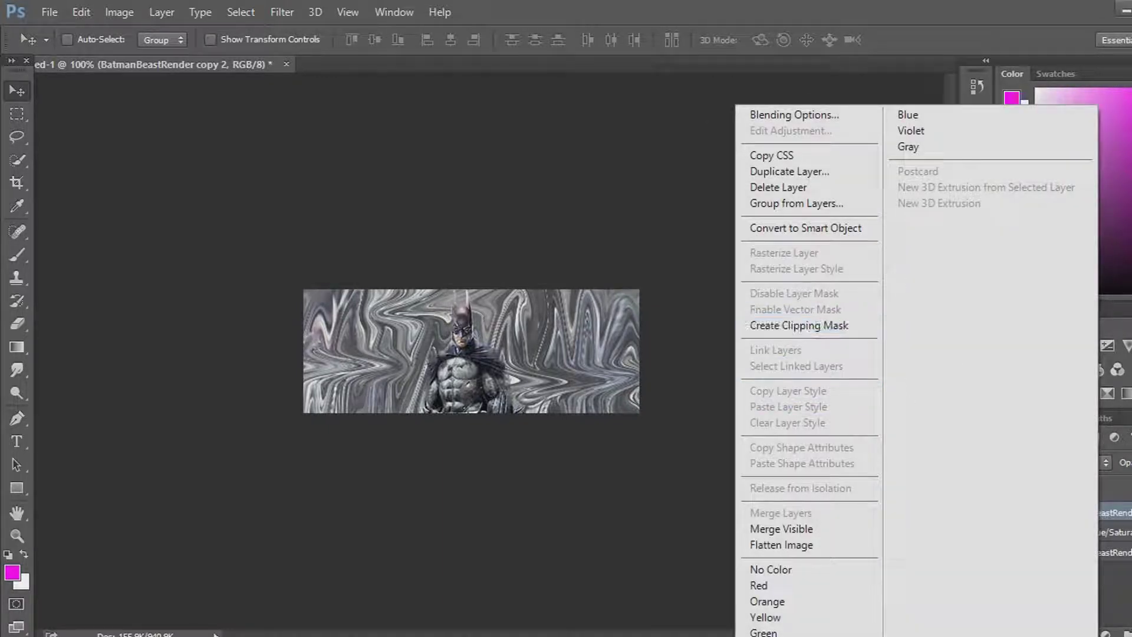
{"action": "left_click", "coordinate": [1115, 438]}
{"action": "left_click", "coordinate": [1038, 376]}
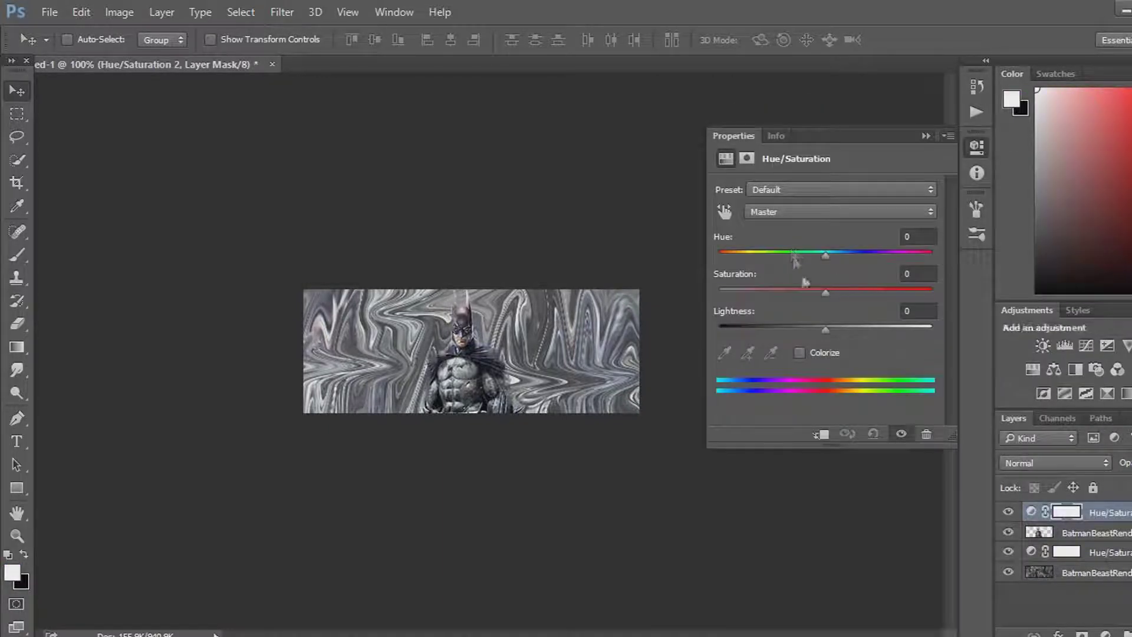
{"action": "left_click", "coordinate": [932, 136]}
{"action": "key", "text": "Delete"}
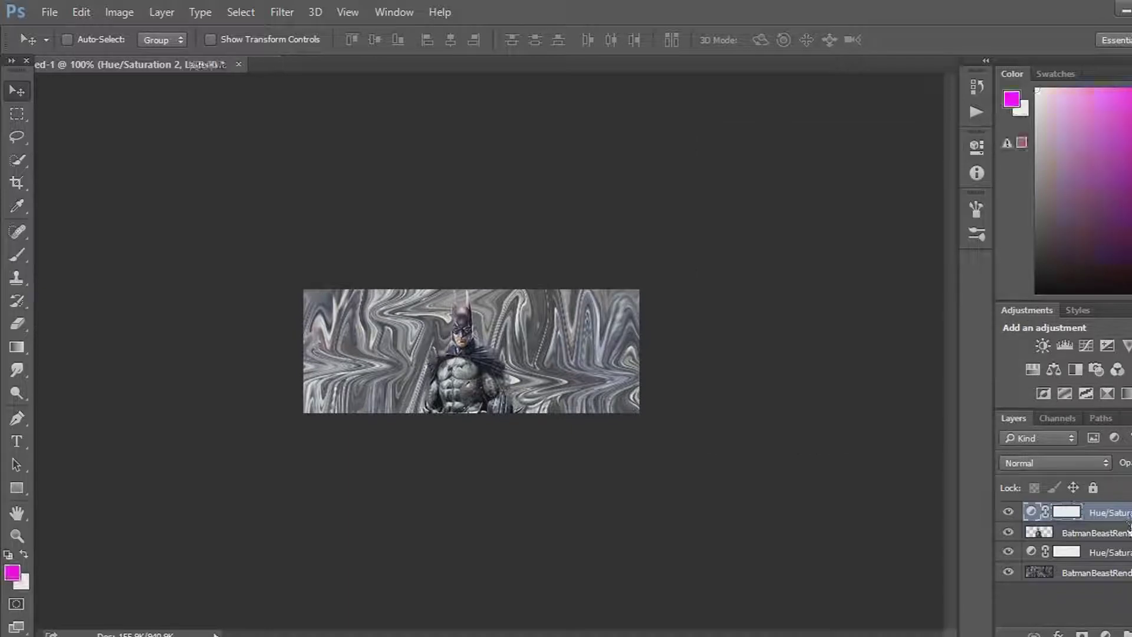
Make the Batman render layer a clipping mask on the layer below it
{"action": "right_click", "coordinate": [1127, 523]}
{"action": "left_click", "coordinate": [861, 324]}
Try darkening the image with a second Hue/Saturation adjustment at Lightness -12, and delete that adjustment
{"action": "left_click", "coordinate": [1037, 376]}
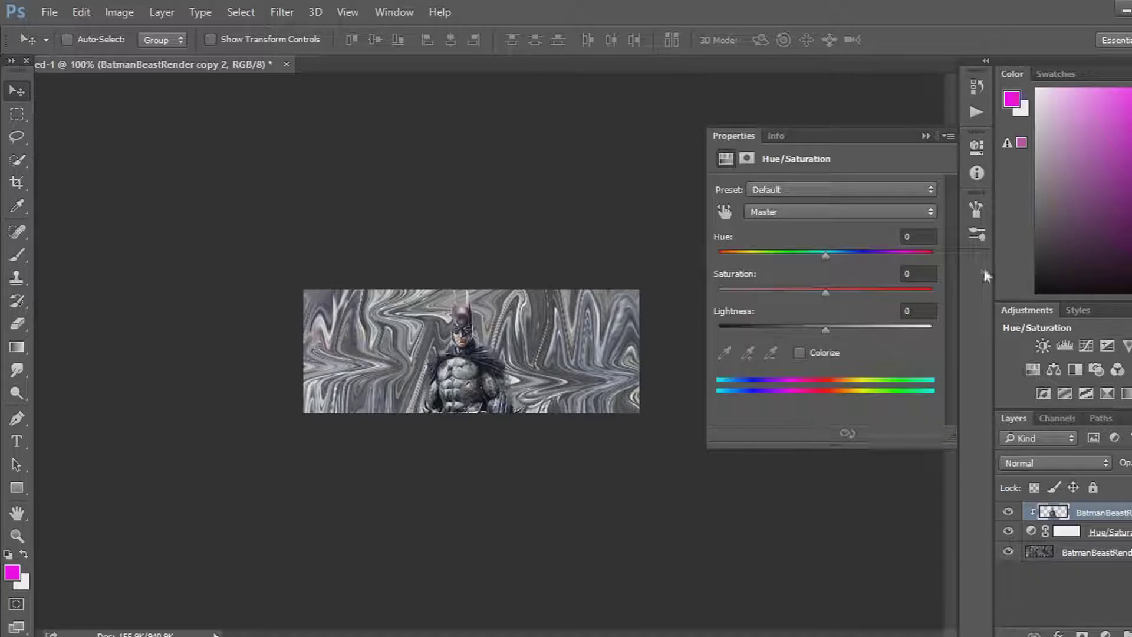
{"action": "mouse_move", "coordinate": [825, 332]}
{"action": "left_mouse_down"}
{"action": "mouse_move", "coordinate": [781, 335]}
{"action": "mouse_move", "coordinate": [812, 331]}
{"action": "left_mouse_up"}
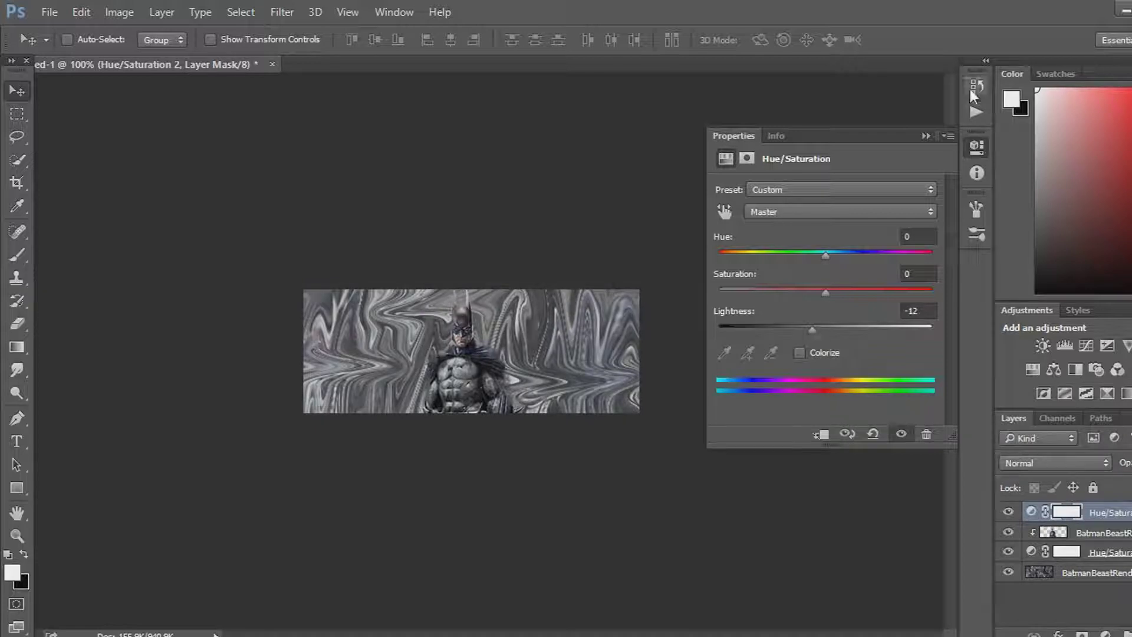
{"action": "left_click", "coordinate": [926, 136]}
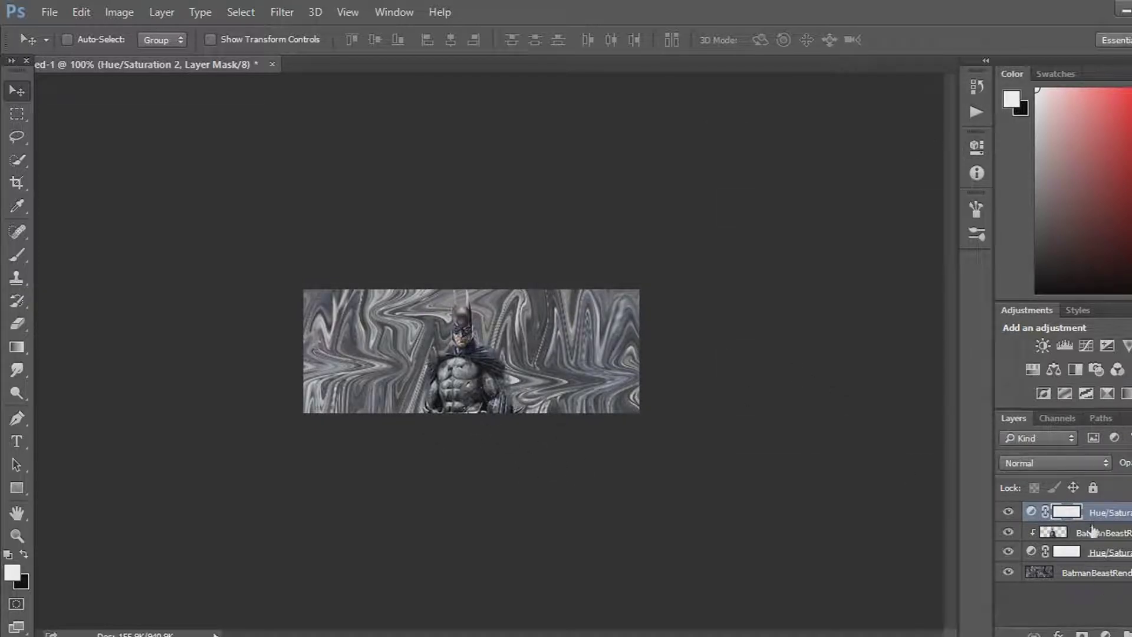
{"action": "key", "text": "Delete"}
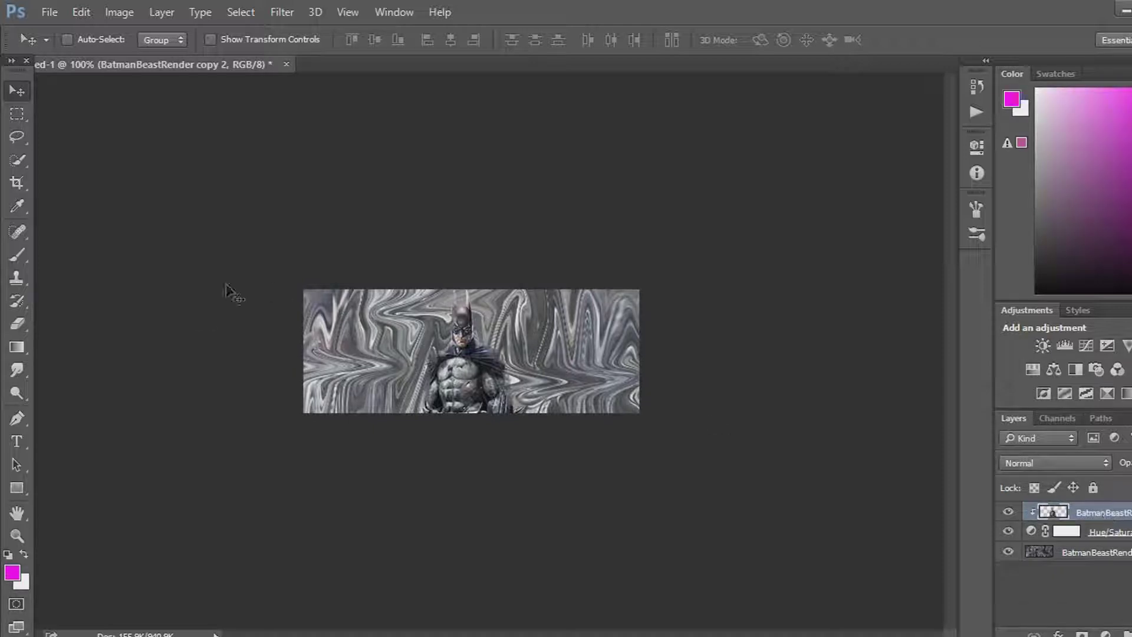
Darken the Batman render and the background layer behind it with the Burn tool, using midtones at 50% exposure
{"action": "left_click_drag", "start_coordinate": [16, 369], "coordinate": [86, 390]}
{"action": "left_click_drag", "start_coordinate": [17, 392], "coordinate": [86, 413]}
{"action": "mouse_move", "coordinate": [482, 376]}
{"action": "left_mouse_down"}
{"action": "mouse_move", "coordinate": [490, 410]}
{"action": "mouse_move", "coordinate": [488, 383]}
{"action": "mouse_move", "coordinate": [436, 400]}
{"action": "left_mouse_up"}
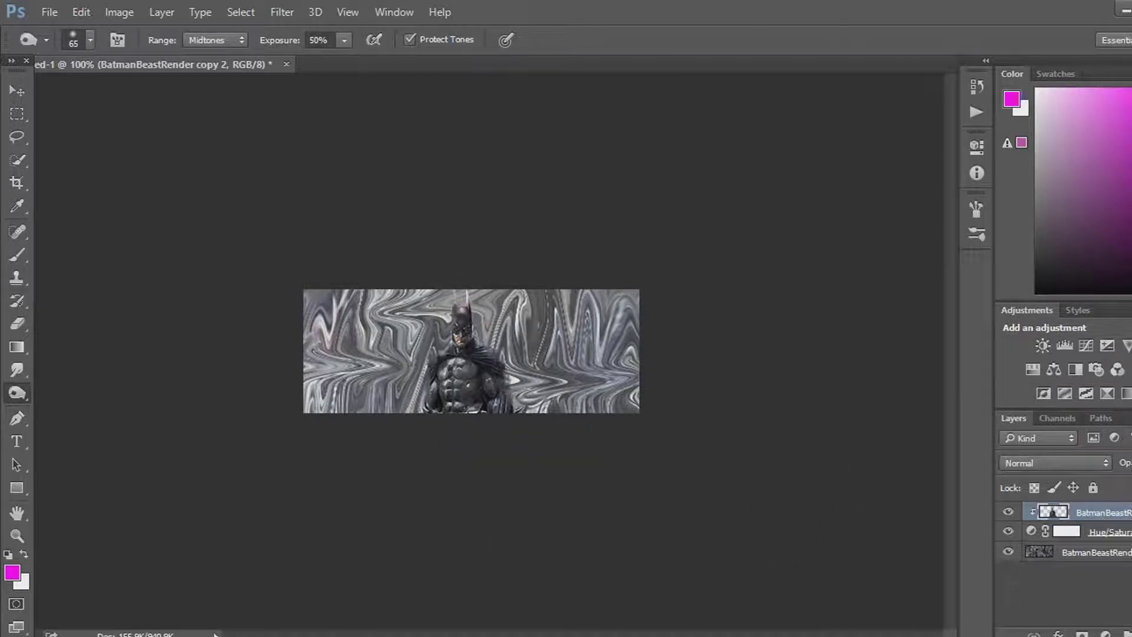
{"action": "left_click", "coordinate": [1119, 551]}
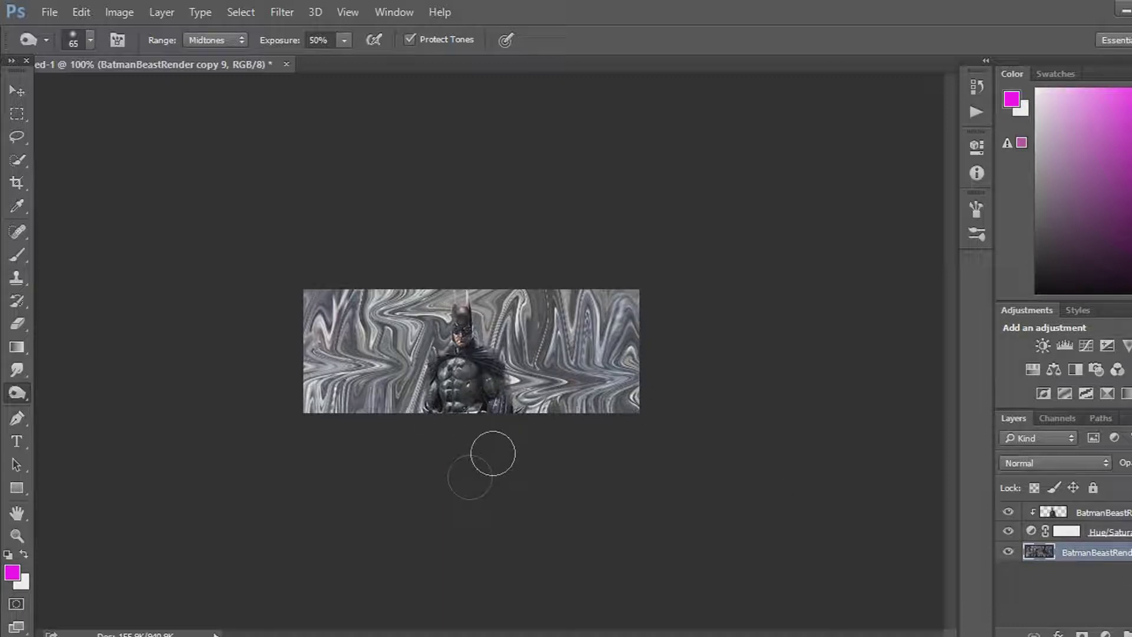
{"action": "mouse_move", "coordinate": [458, 396]}
{"action": "left_mouse_down"}
{"action": "mouse_move", "coordinate": [477, 384]}
{"action": "mouse_move", "coordinate": [463, 332]}
{"action": "left_mouse_up"}
Set the Smudge tool's brush to 15 px with 0% hardness for working on the background layer
{"action": "left_click", "coordinate": [5, 376]}
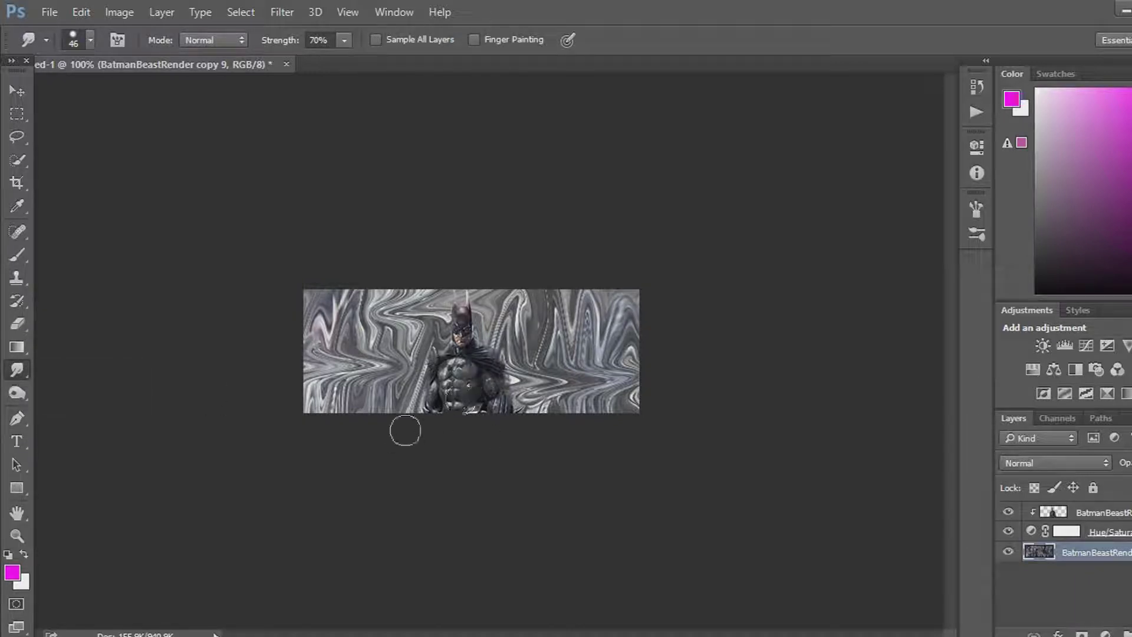
{"action": "left_click", "coordinate": [71, 38]}
{"action": "left_click_drag", "start_coordinate": [123, 97], "coordinate": [112, 101]}
{"action": "key", "text": "Tab"}
{"action": "type", "text": "0"}
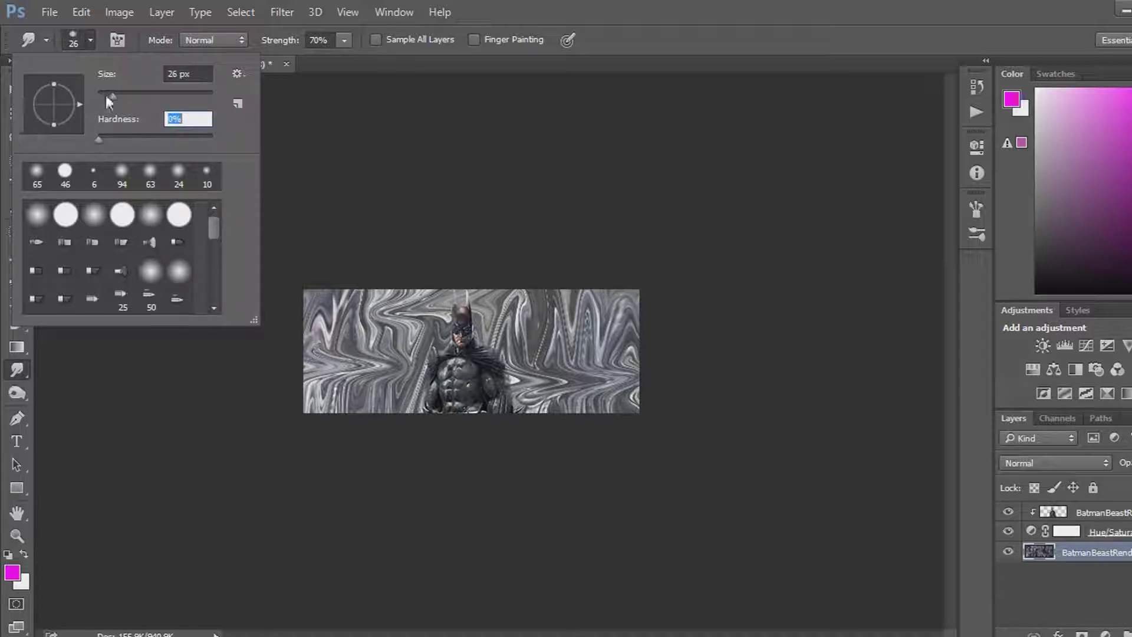
{"action": "key", "text": "Tab"}
{"action": "type", "text": "15"}
{"action": "key", "text": "Return"}
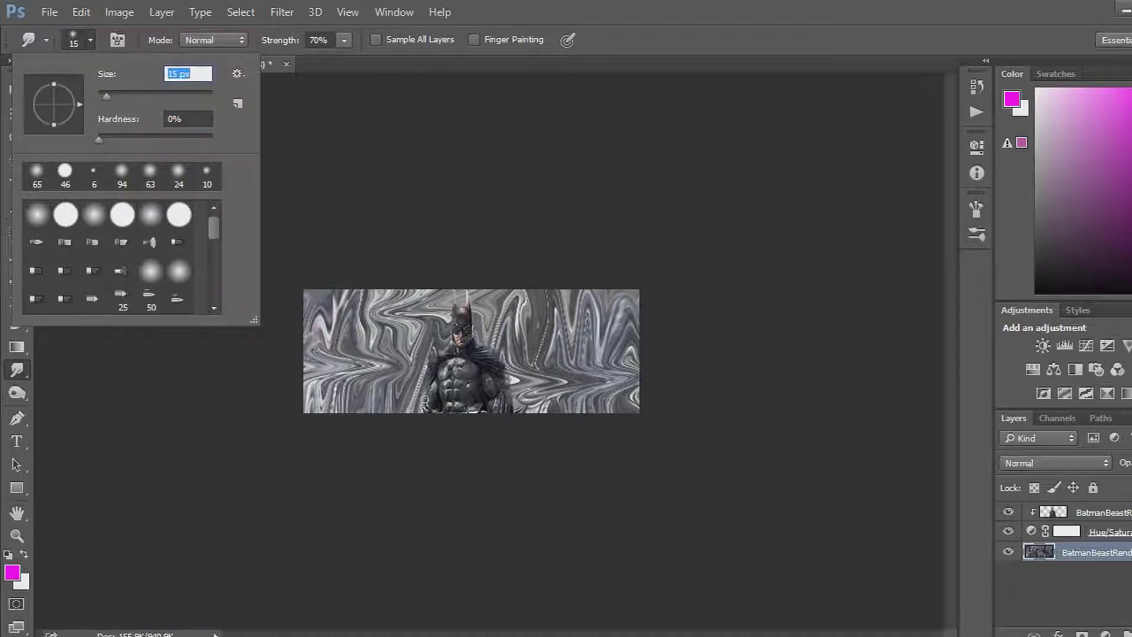
{"action": "key", "text": "Return"}
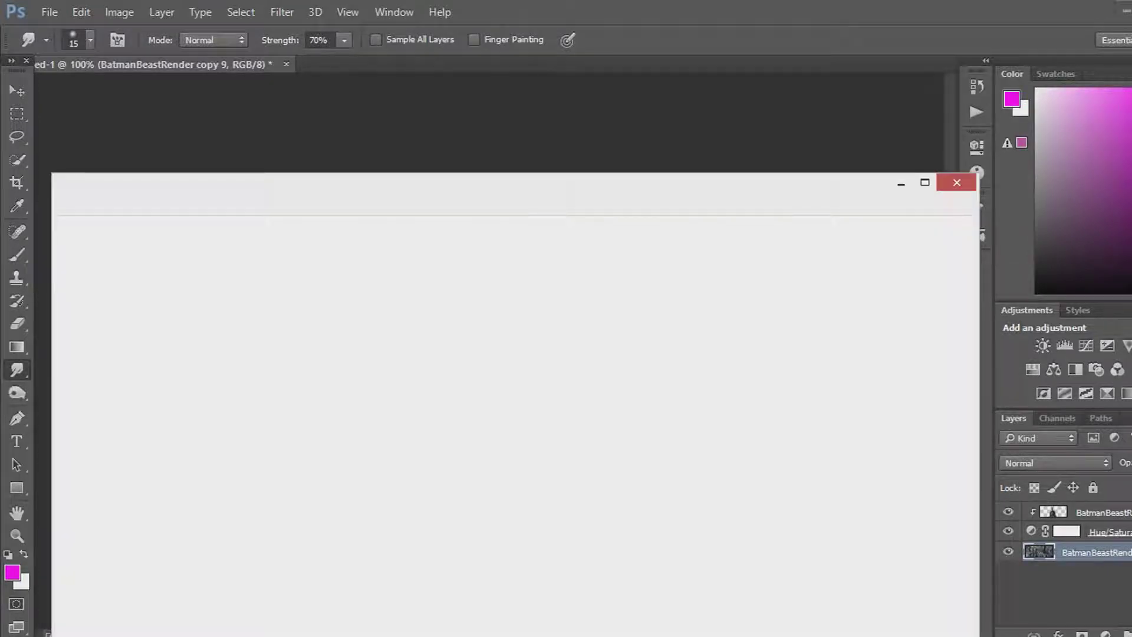
Switch to Chrome, search Google for texture, and show the image results
{"action": "type", "text": "texutre"}
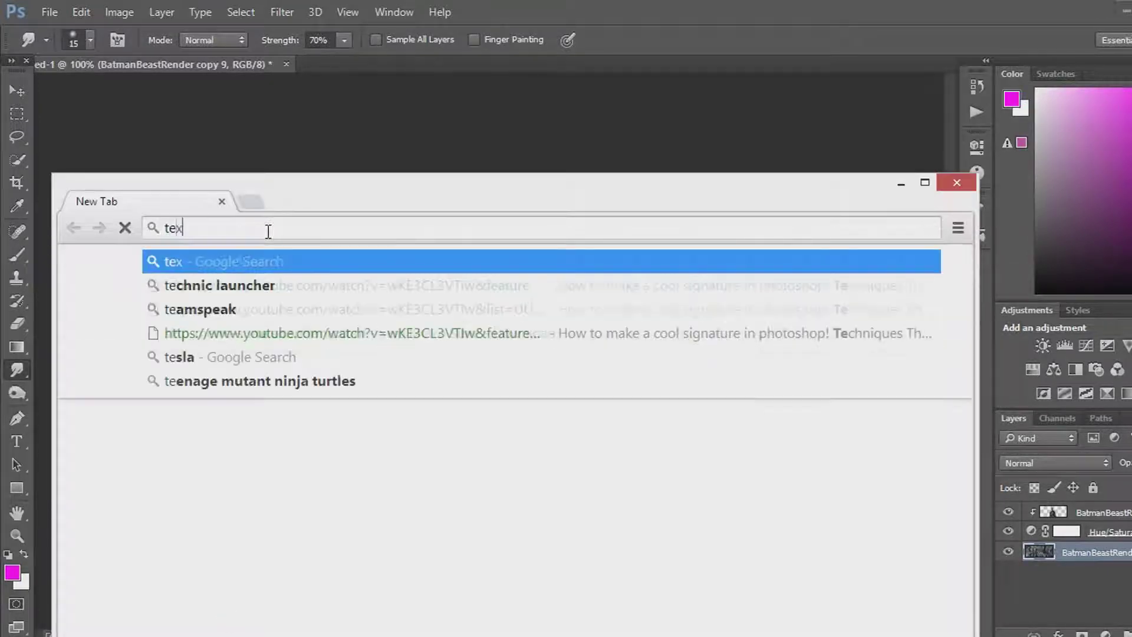
{"action": "key", "text": "Return"}
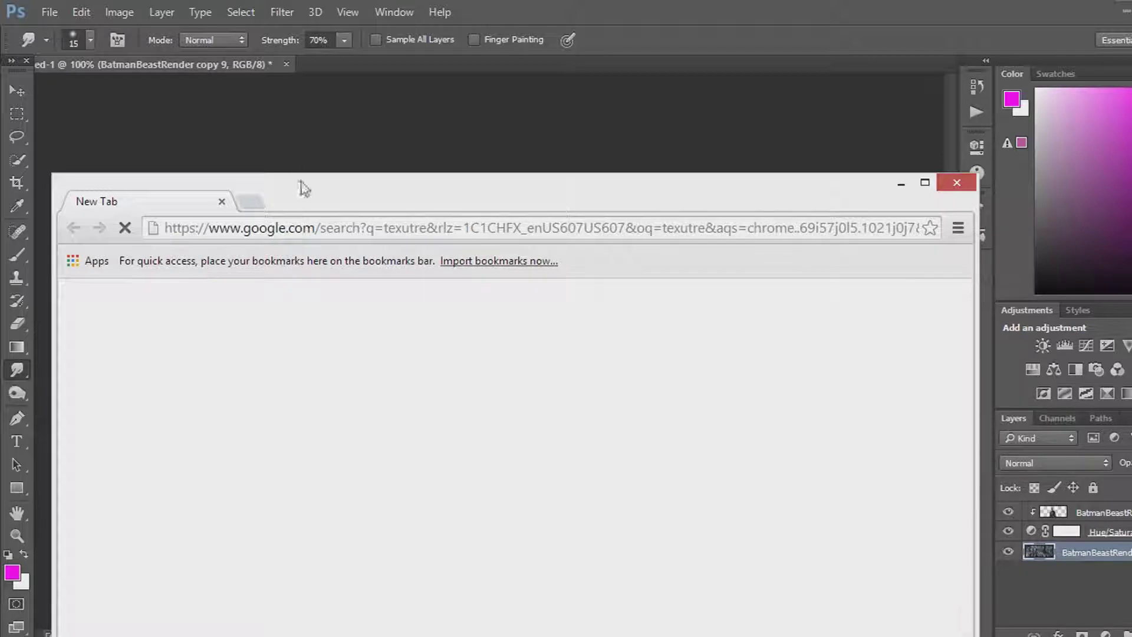
{"action": "left_click_drag", "start_coordinate": [430, 200], "coordinate": [554, 169]}
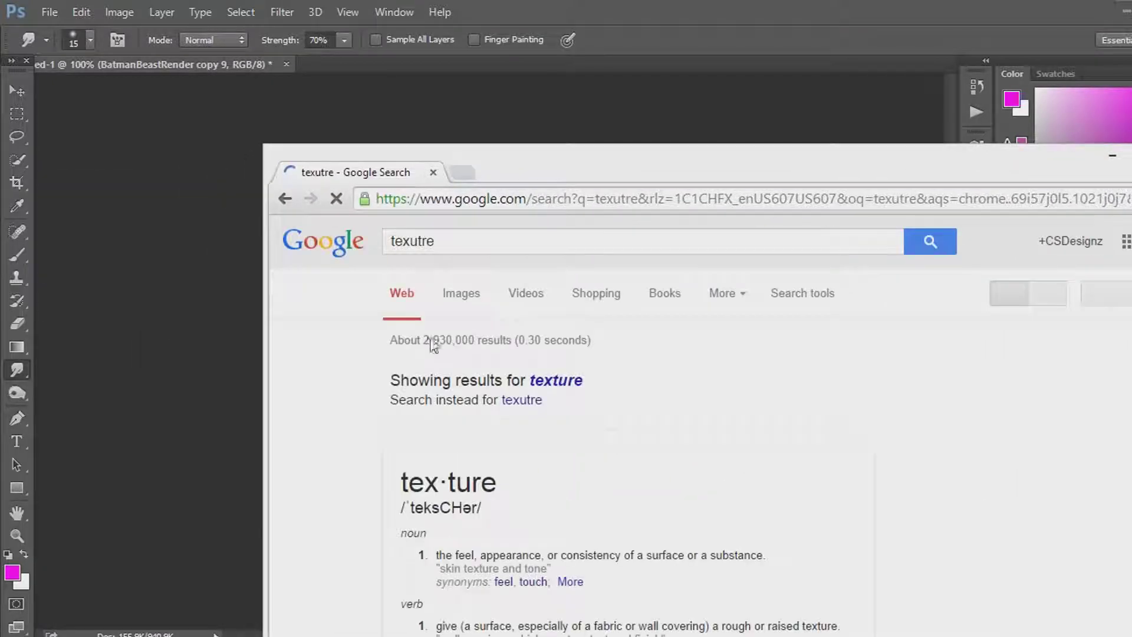
{"action": "left_click", "coordinate": [462, 295]}
Look through the texture image results for a suitable grunge texture
{"action": "left_click_drag", "start_coordinate": [530, 172], "coordinate": [936, 26]}
{"action": "scroll", "coordinate": [908, 394], "scroll_direction": "down", "scroll_amount": 6}
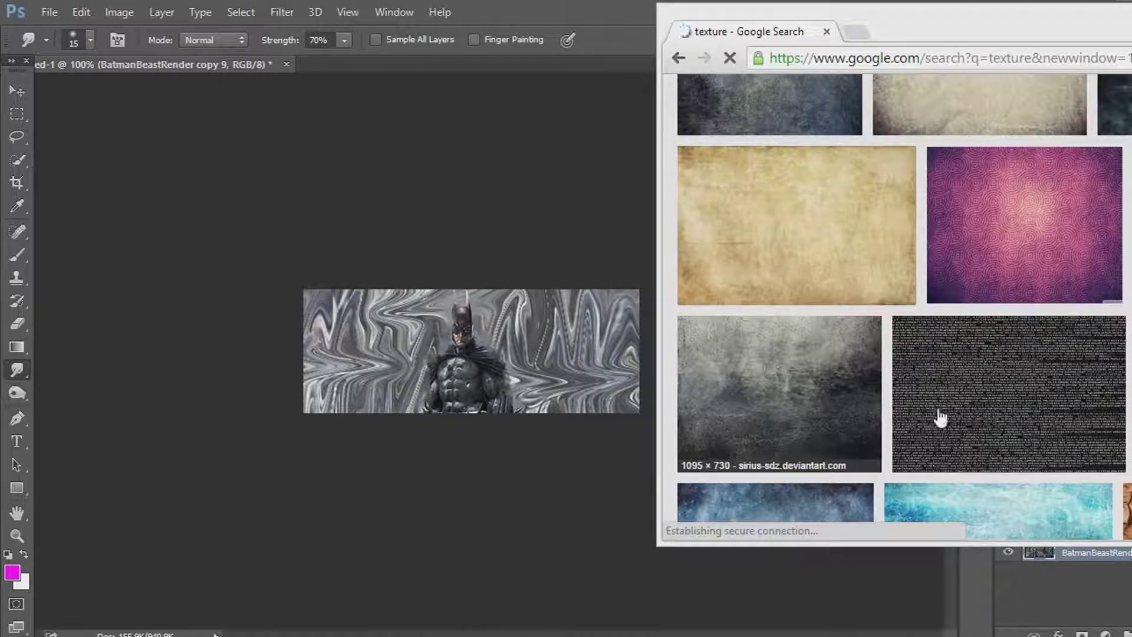
{"action": "scroll", "coordinate": [1043, 450], "scroll_direction": "up", "scroll_amount": 5}
{"action": "scroll", "coordinate": [902, 330], "scroll_direction": "down", "scroll_amount": 4}
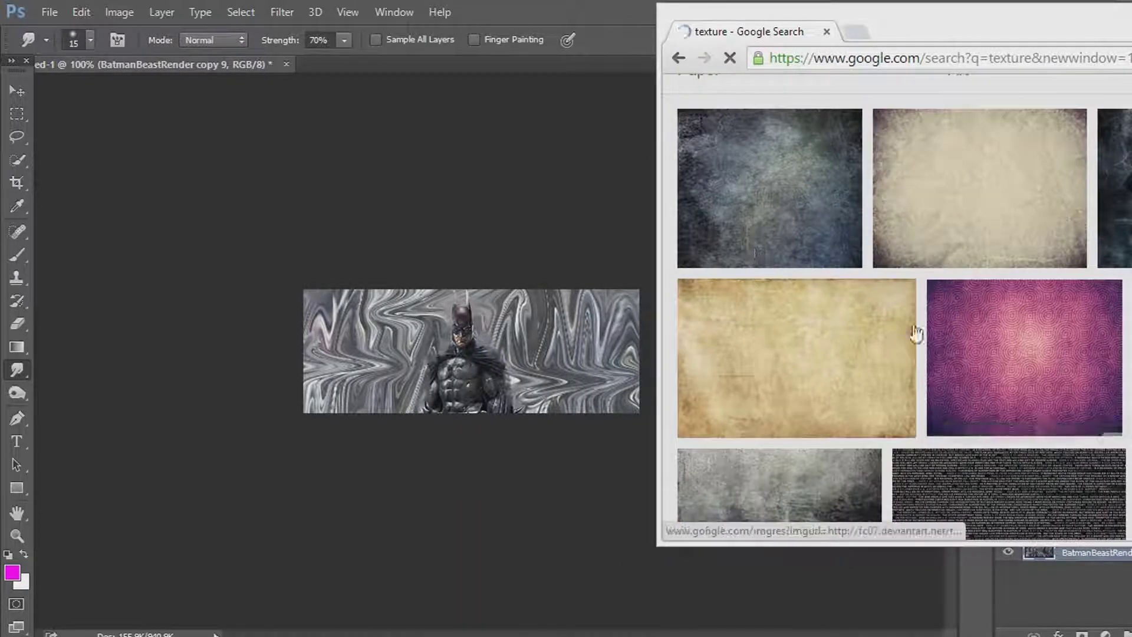
{"action": "scroll", "coordinate": [920, 330], "scroll_direction": "up", "scroll_amount": 5}
{"action": "left_click_drag", "start_coordinate": [985, 25], "coordinate": [647, 12]}
{"action": "scroll", "coordinate": [855, 398], "scroll_direction": "down", "scroll_amount": 5}
{"action": "scroll", "coordinate": [825, 406], "scroll_direction": "up", "scroll_amount": 3}
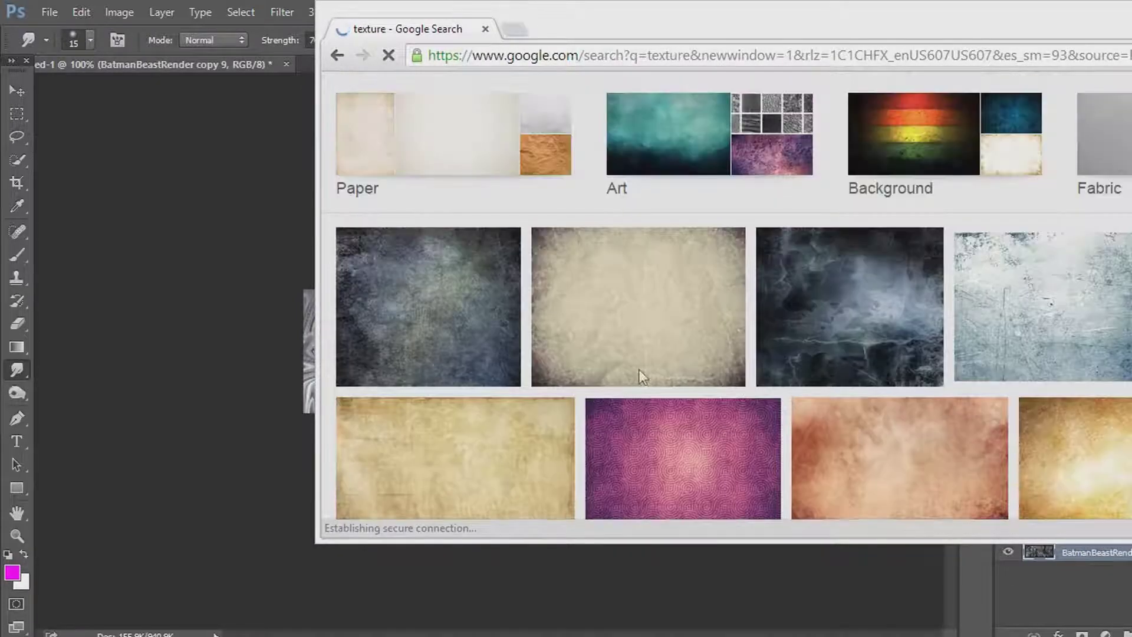
{"action": "left_click_drag", "start_coordinate": [589, 26], "coordinate": [919, 18]}
{"action": "left_click_drag", "start_coordinate": [392, 303], "coordinate": [277, 327]}
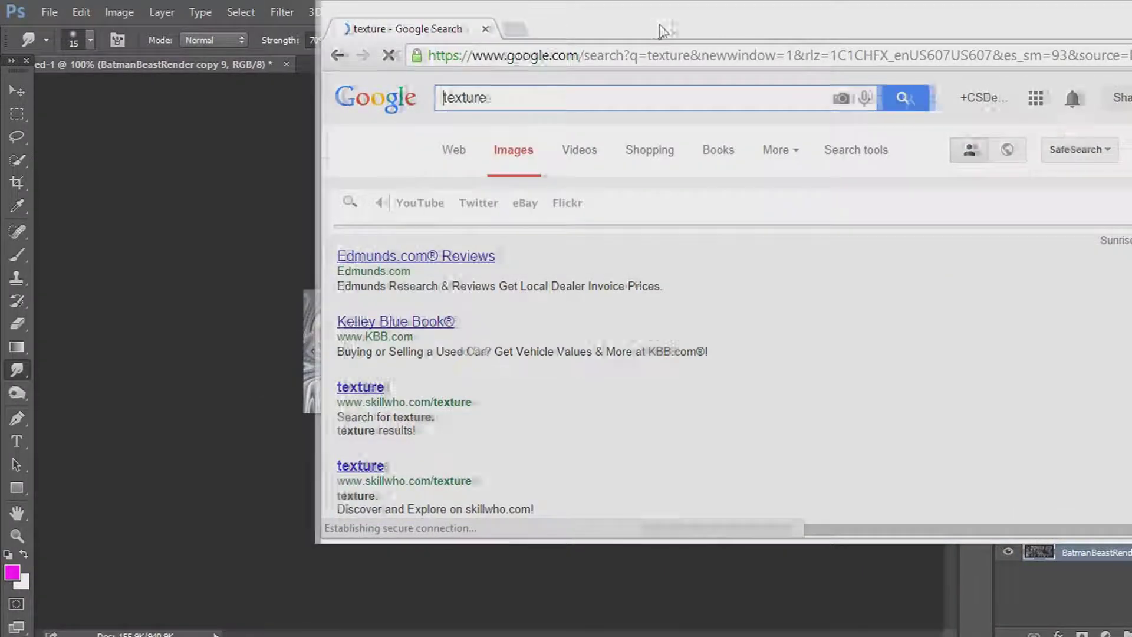
{"action": "left_click_drag", "start_coordinate": [480, 37], "coordinate": [662, 39]}
Reload the texture image results and open the dark blue grunge texture at full size in its own browser tab
{"action": "left_click", "coordinate": [519, 56]}
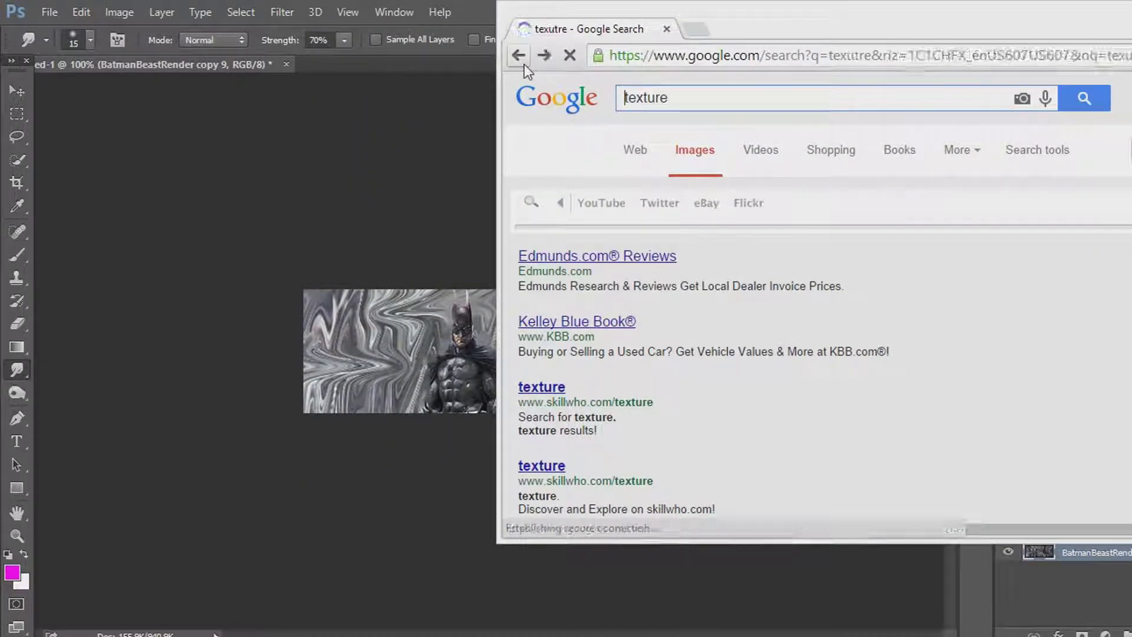
{"action": "left_click", "coordinate": [695, 151]}
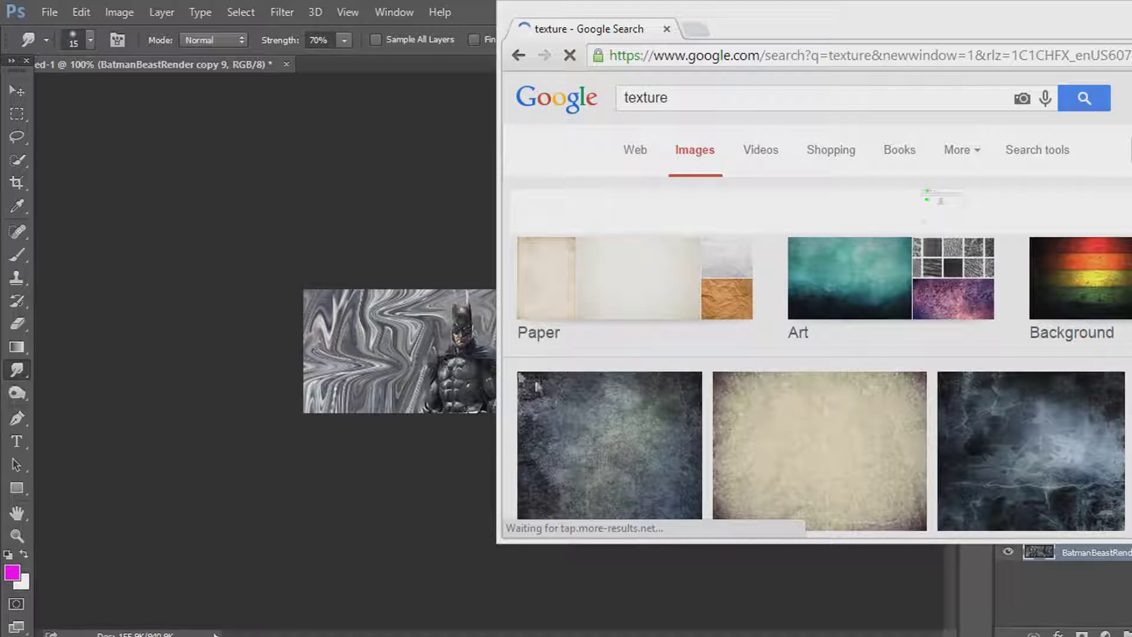
{"action": "left_click", "coordinate": [580, 415]}
{"action": "scroll", "coordinate": [827, 435], "scroll_direction": "up", "scroll_amount": 2}
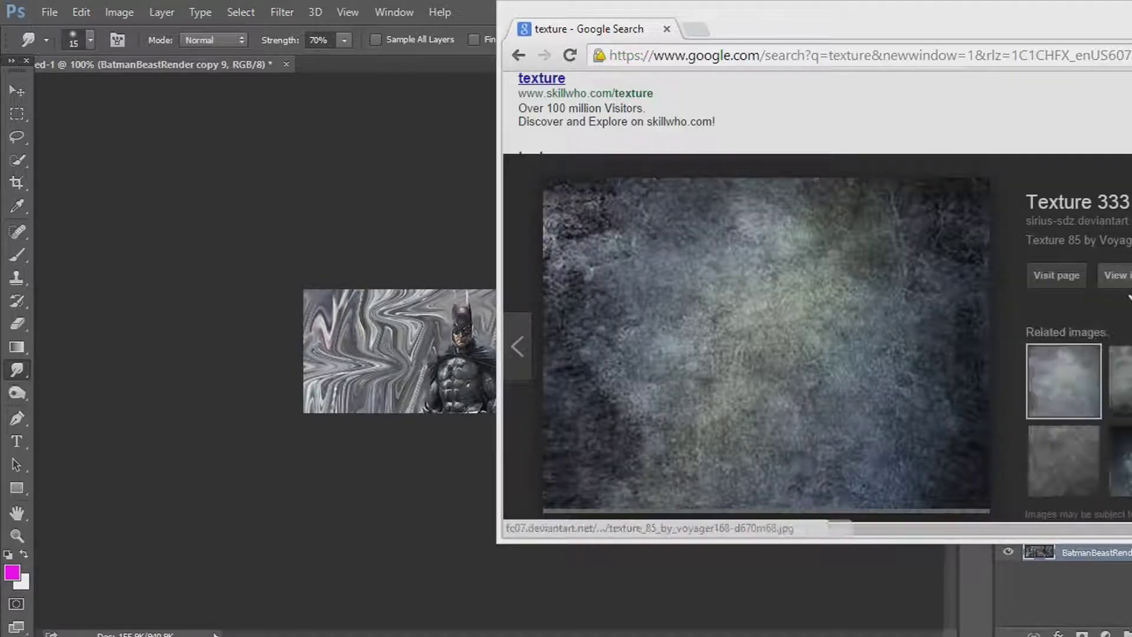
{"action": "left_click", "coordinate": [778, 235]}
{"action": "left_click_drag", "start_coordinate": [930, 38], "coordinate": [1009, 38]}
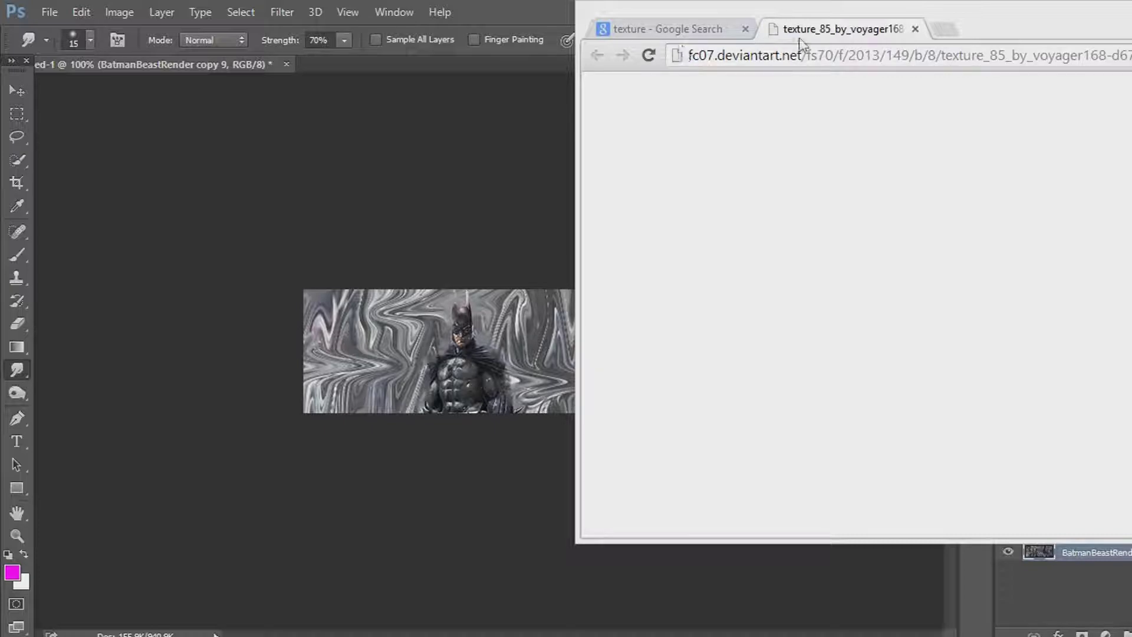
{"action": "left_click", "coordinate": [1014, 53]}
{"action": "key", "text": "Return"}
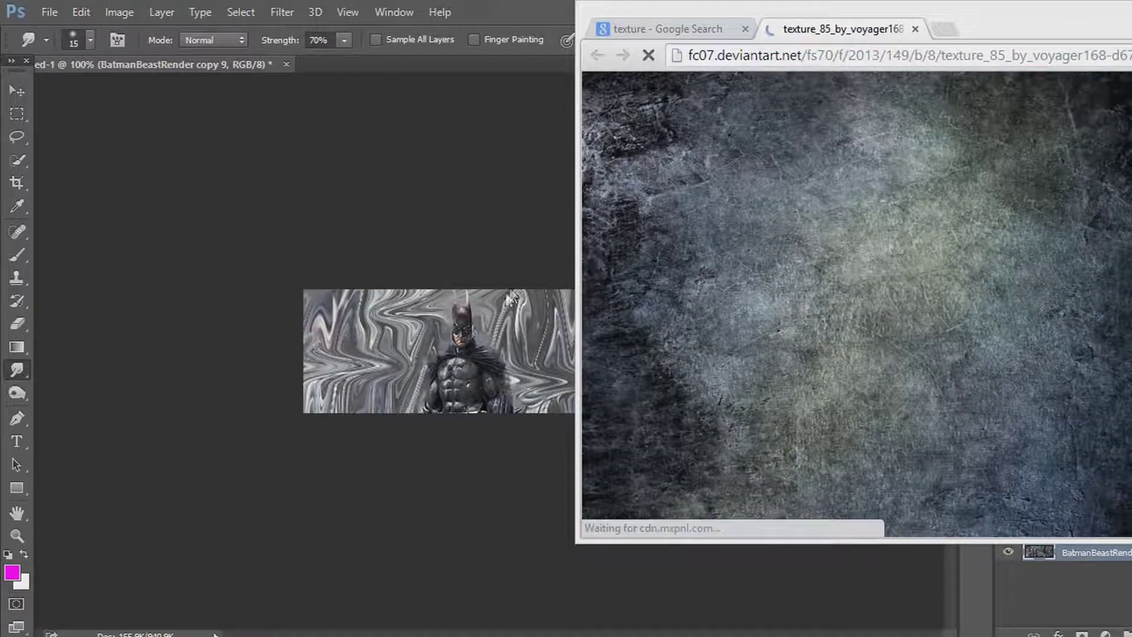
Switch back to Photoshop and place the dark blue grunge texture image into the Batman document
{"action": "left_click_drag", "start_coordinate": [506, 26], "coordinate": [484, 129]}
{"action": "left_click_drag", "start_coordinate": [268, 80], "coordinate": [610, 246]}
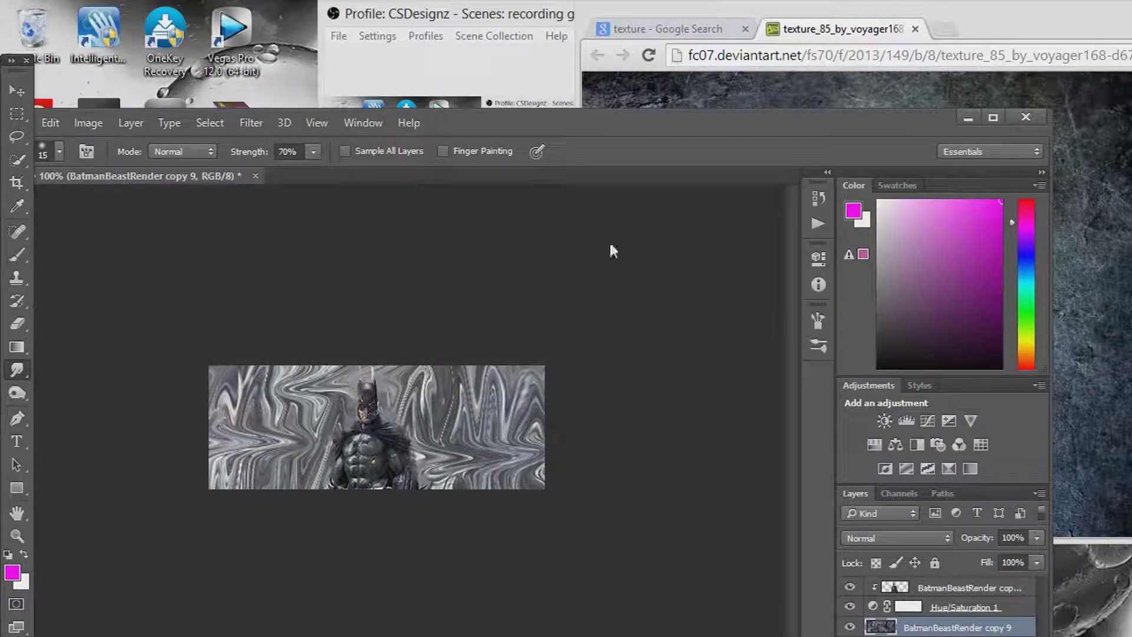
{"action": "left_click", "coordinate": [915, 29]}
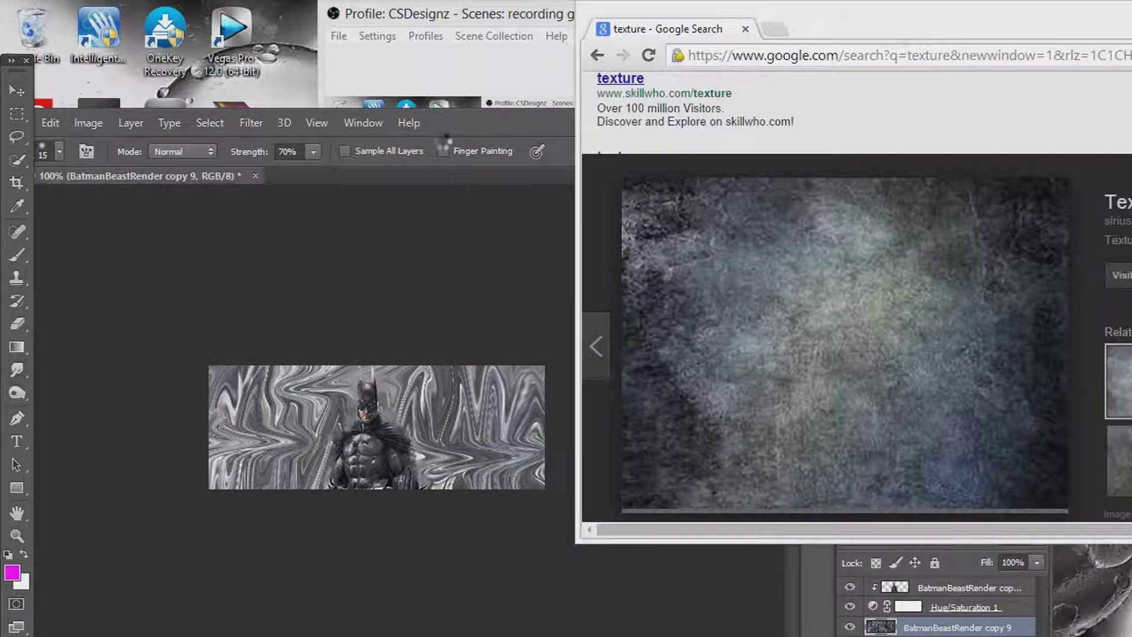
{"action": "left_click_drag", "start_coordinate": [831, 26], "coordinate": [831, 126]}
{"action": "left_click_drag", "start_coordinate": [994, 112], "coordinate": [651, 120]}
{"action": "left_click", "coordinate": [1045, 112]}
{"action": "left_click", "coordinate": [993, 118]}
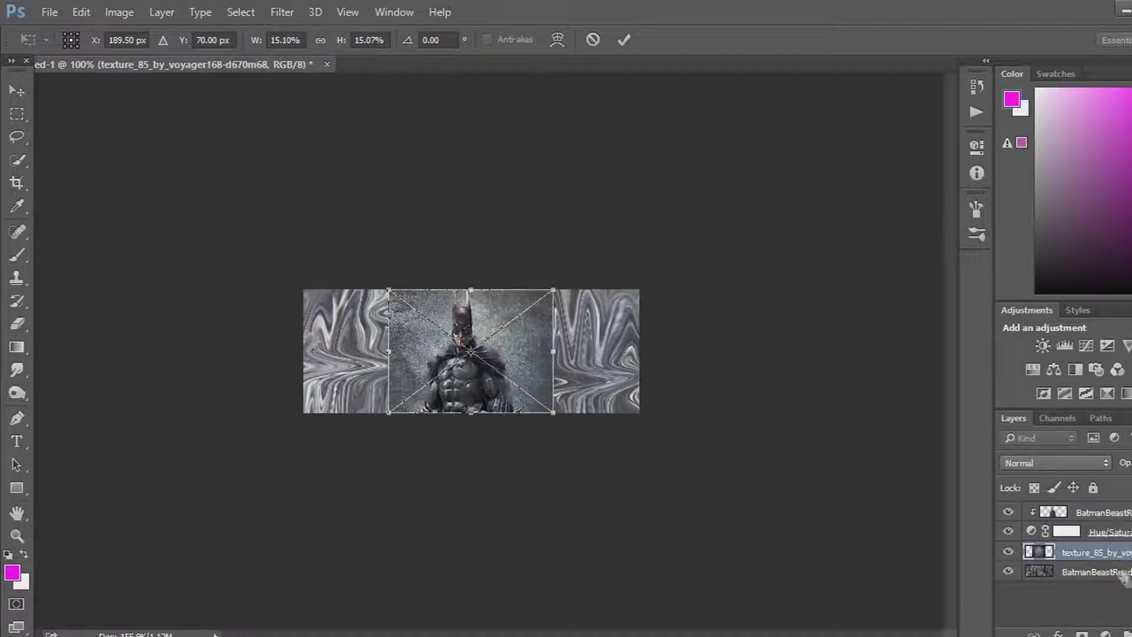
{"action": "key", "text": "Return"}
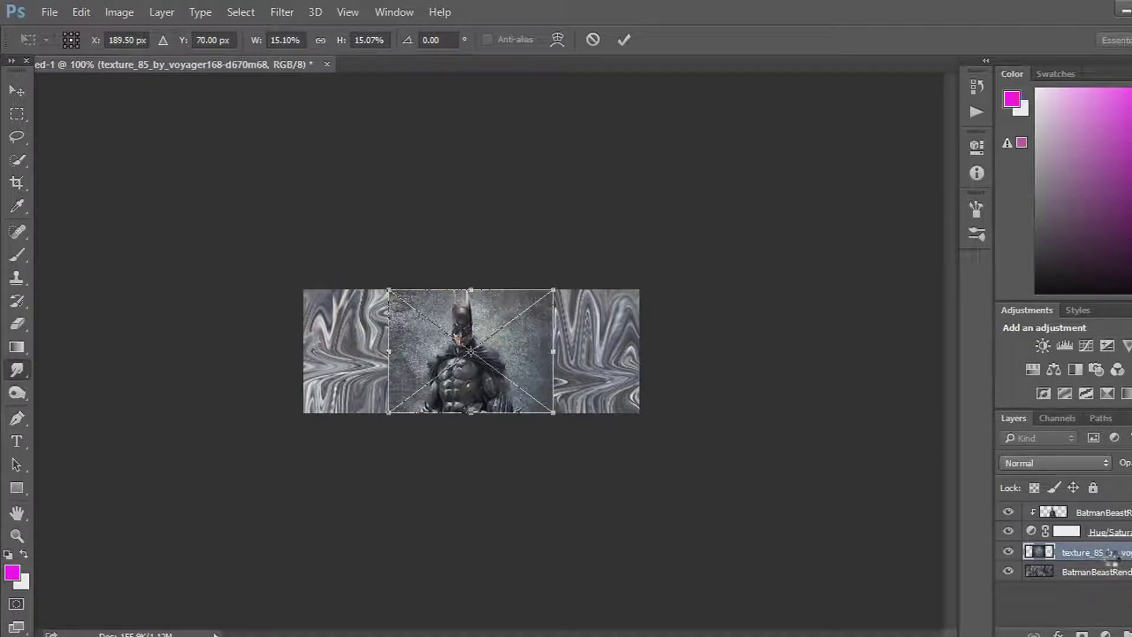
Move the texture layer to the top of the layer stack and stretch it horizontally to cover the full canvas width
{"action": "left_click_drag", "start_coordinate": [1127, 554], "coordinate": [1126, 506]}
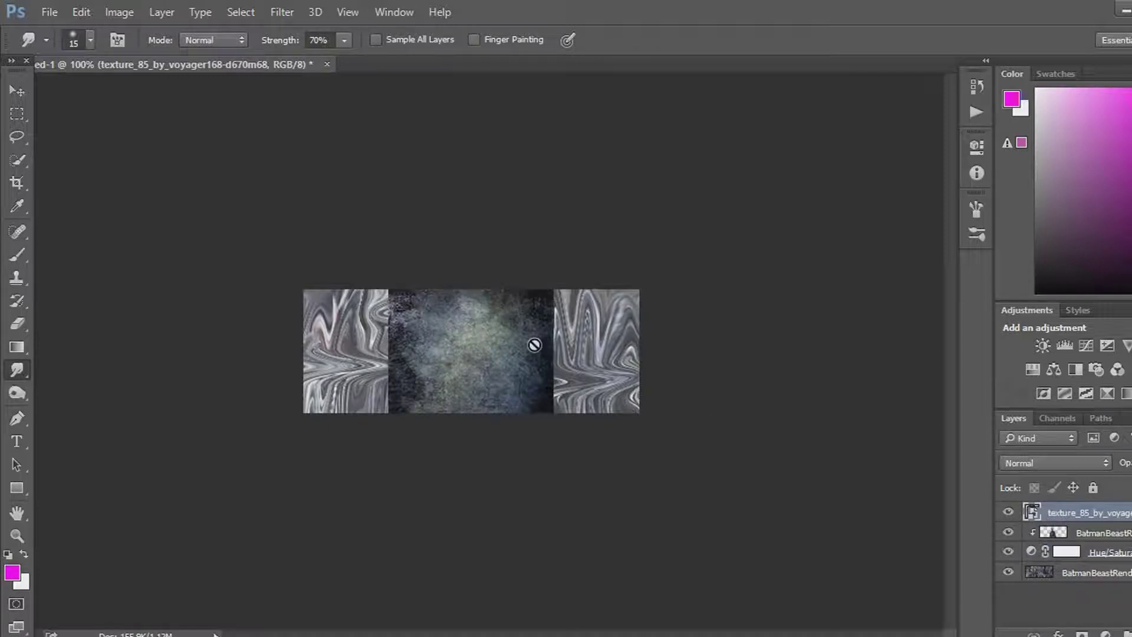
{"action": "key", "text": "ctrl+t"}
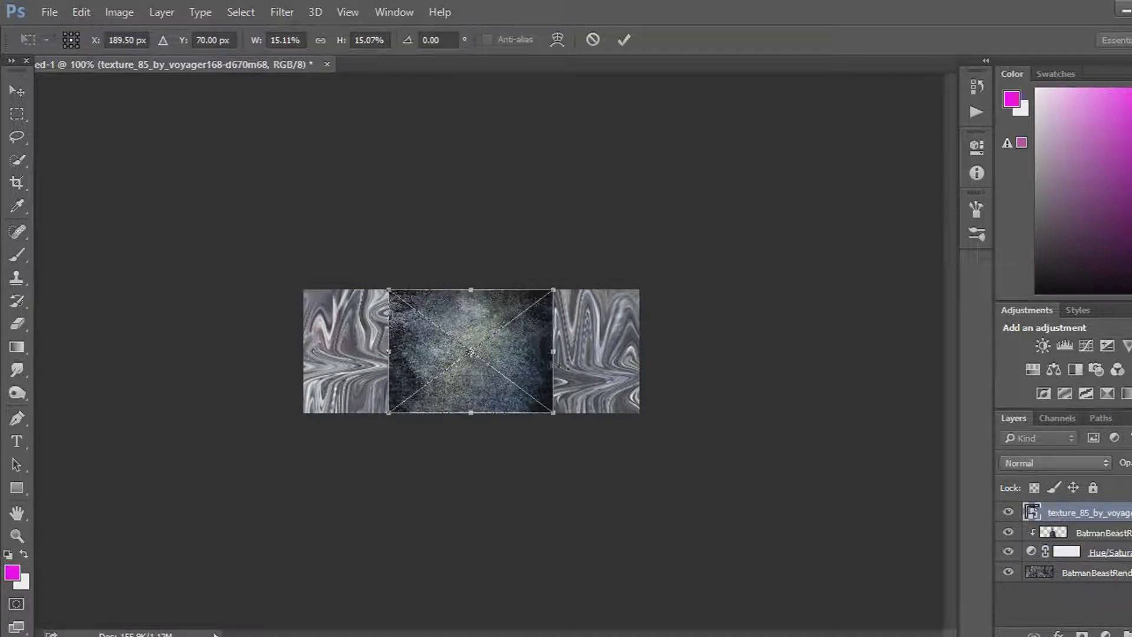
{"action": "left_click_drag", "start_coordinate": [556, 352], "coordinate": [641, 356]}
{"action": "left_click_drag", "start_coordinate": [391, 353], "coordinate": [311, 352]}
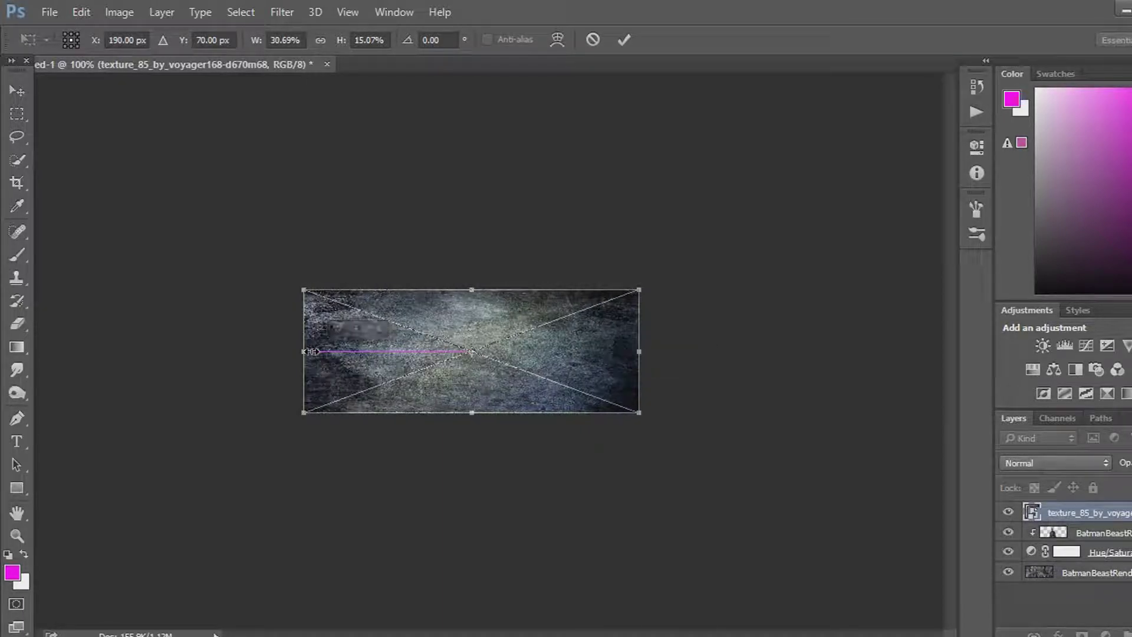
{"action": "key", "text": "Return"}
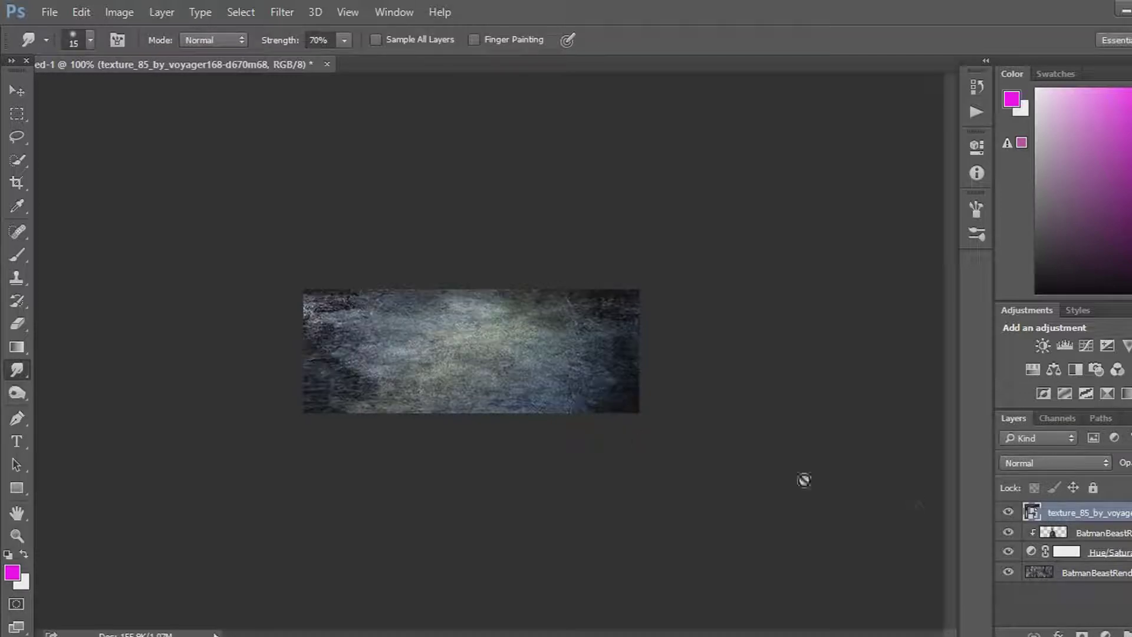
Set the texture layer's blend mode to Screen and lower its opacity until the Batman figure shows clearly
{"action": "left_click", "coordinate": [1026, 464]}
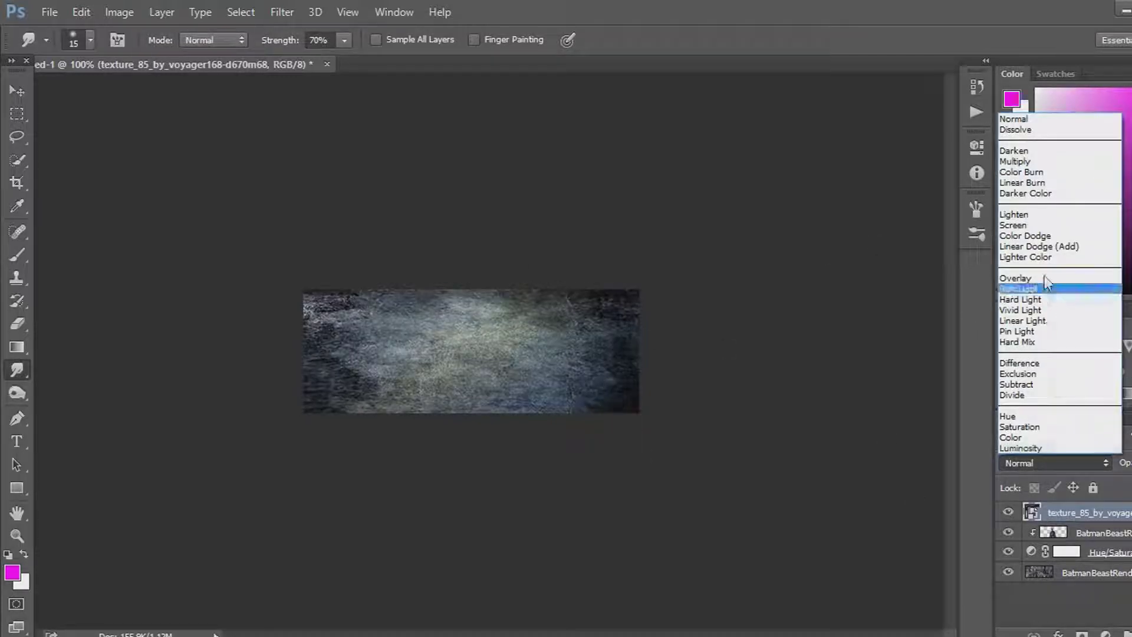
{"action": "left_click", "coordinate": [1032, 225]}
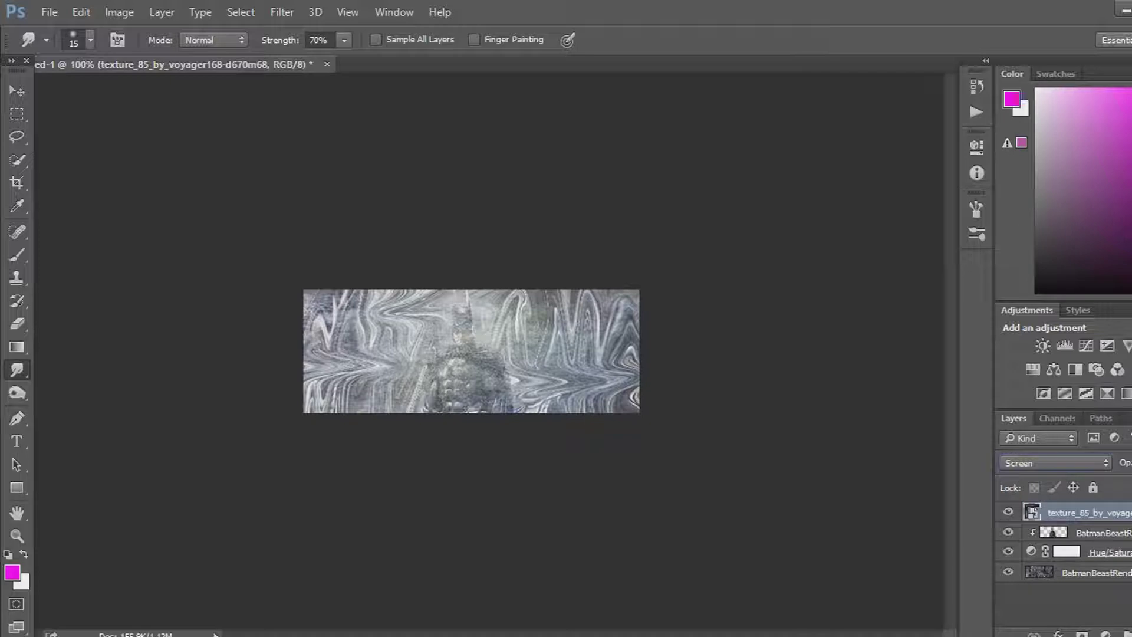
{"action": "left_click", "coordinate": [1130, 462]}
{"action": "left_click_drag", "start_coordinate": [1123, 481], "coordinate": [1111, 480]}
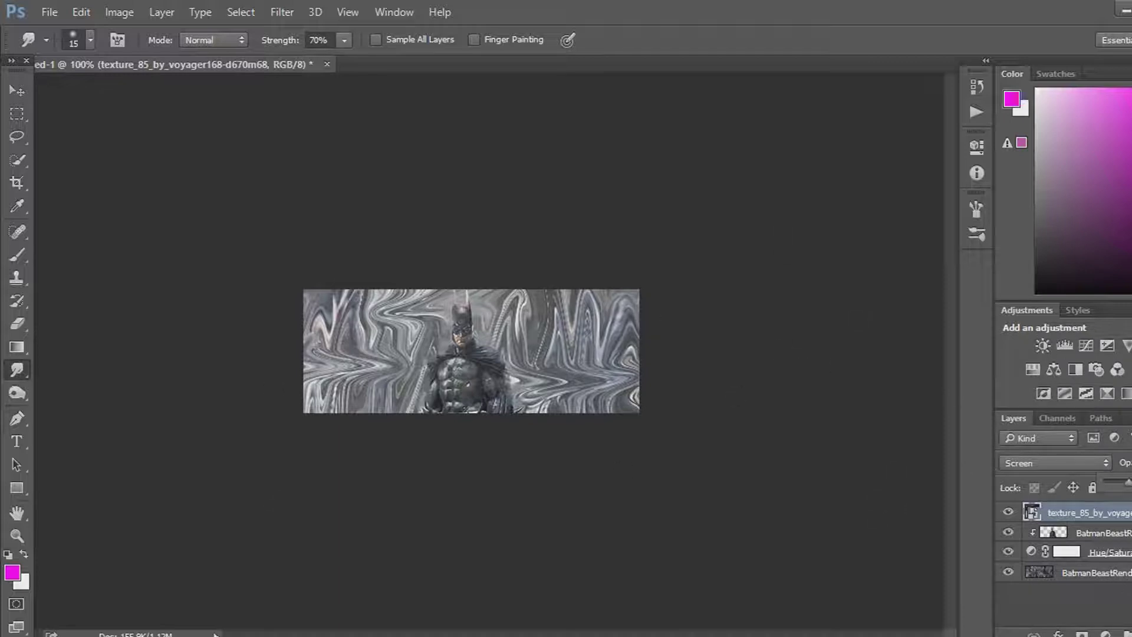
Add a new empty layer above the texture and set the foreground colour to blue 00a8ff
{"action": "key", "text": "ctrl+shift+alt+n"}
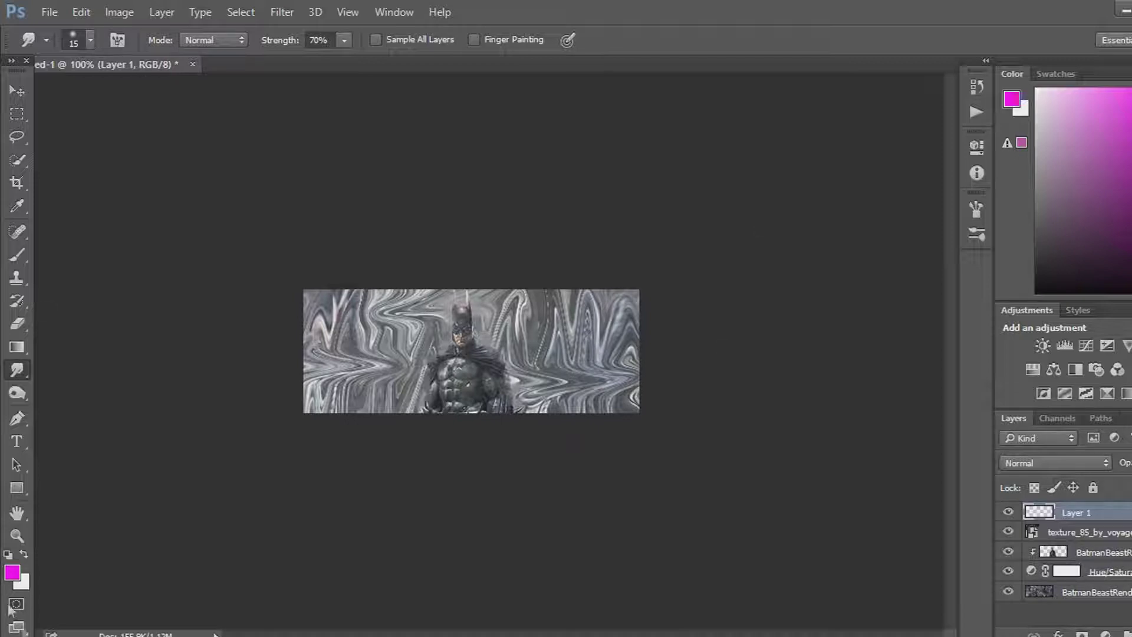
{"action": "left_click", "coordinate": [12, 573]}
{"action": "mouse_move", "coordinate": [616, 108]}
{"action": "left_mouse_down"}
{"action": "mouse_move", "coordinate": [1007, 208]}
{"action": "mouse_move", "coordinate": [899, 370]}
{"action": "mouse_move", "coordinate": [908, 323]}
{"action": "left_mouse_up"}
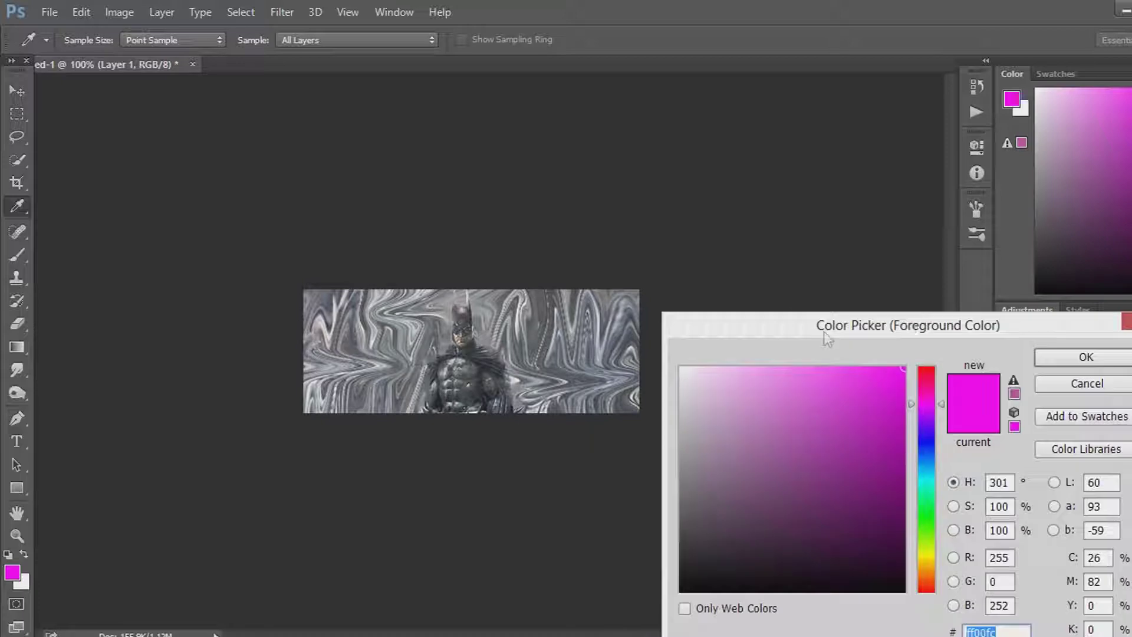
{"action": "left_click_drag", "start_coordinate": [784, 327], "coordinate": [646, 239]}
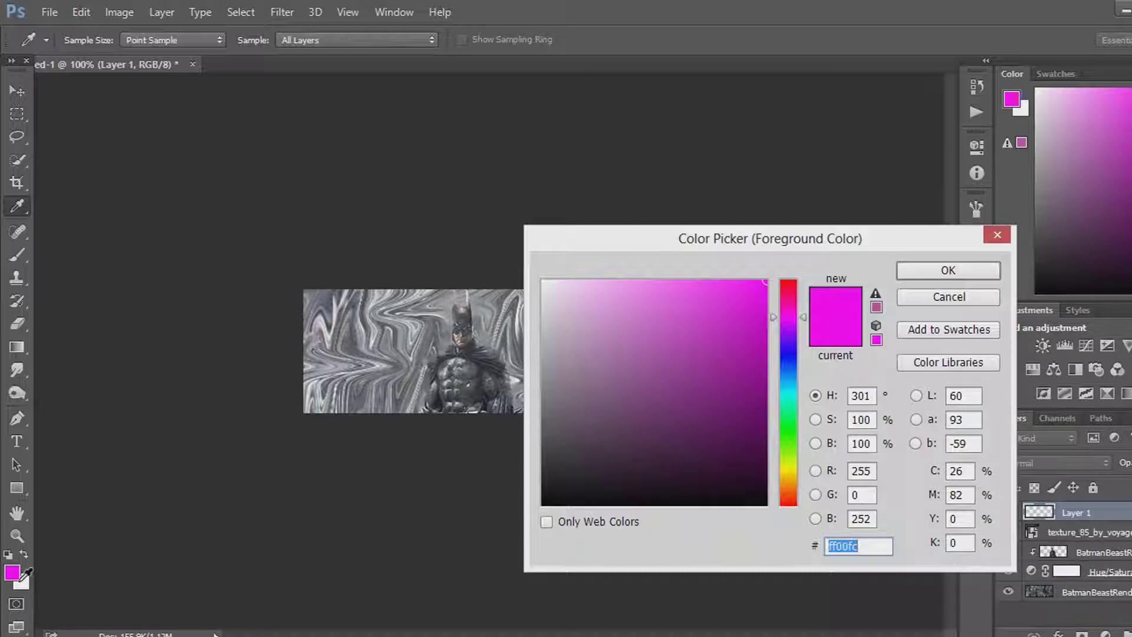
{"action": "mouse_move", "coordinate": [790, 345]}
{"action": "left_mouse_down"}
{"action": "mouse_move", "coordinate": [791, 391]}
{"action": "mouse_move", "coordinate": [791, 380]}
{"action": "left_mouse_up"}
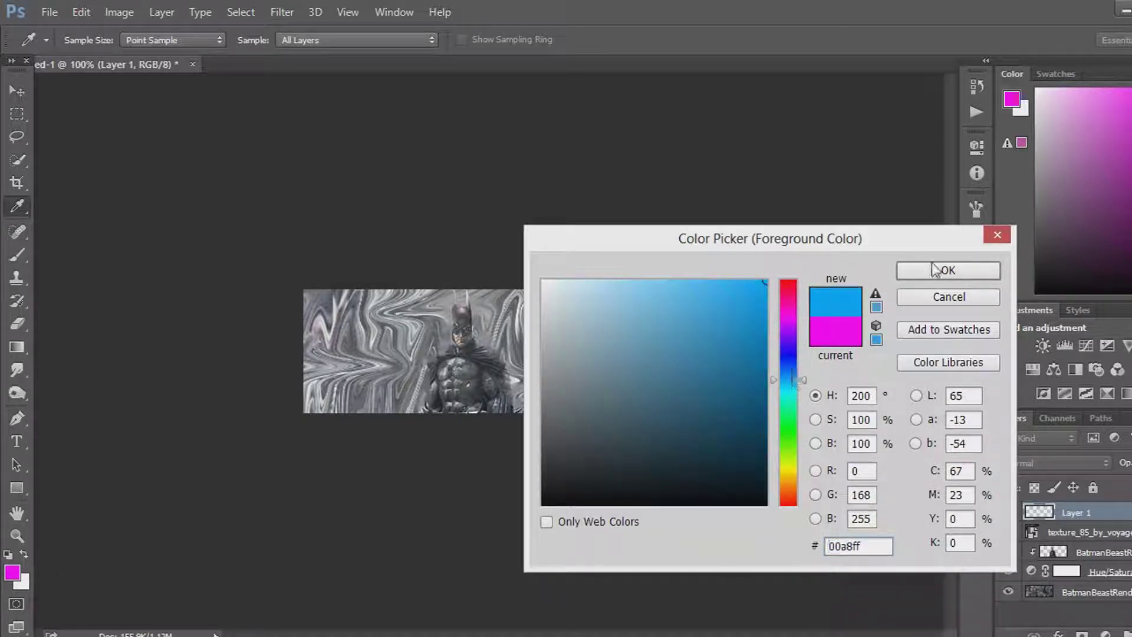
{"action": "left_click", "coordinate": [941, 270]}
{"action": "key", "text": "r"}
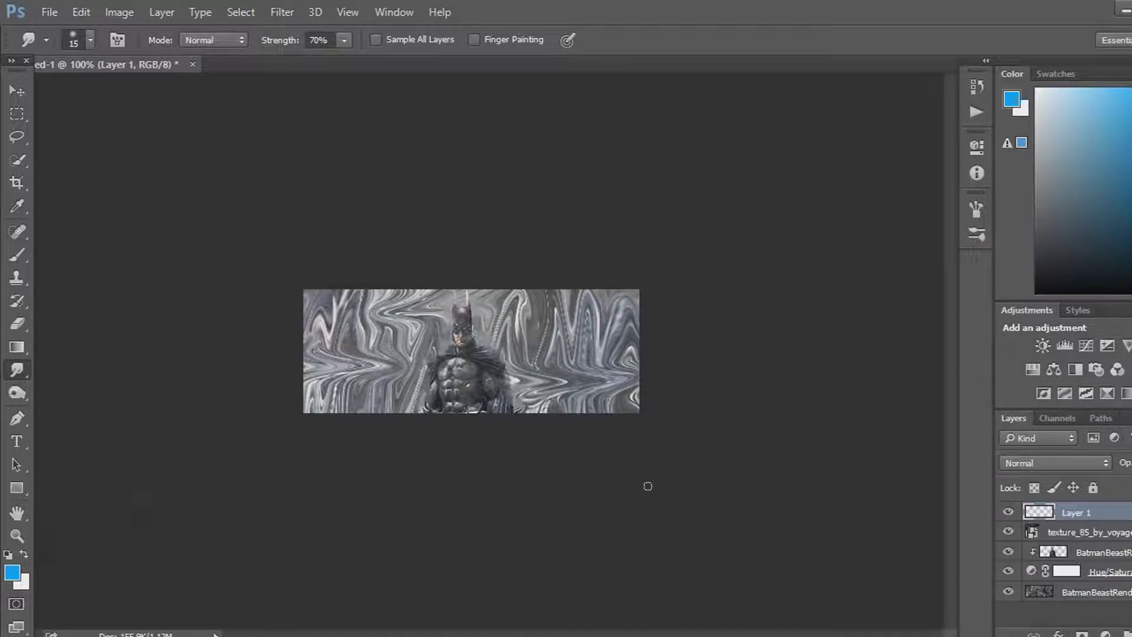
Render Clouds on the new layer, blend it in Screen mode and reduce its opacity
{"action": "left_click", "coordinate": [281, 12]}
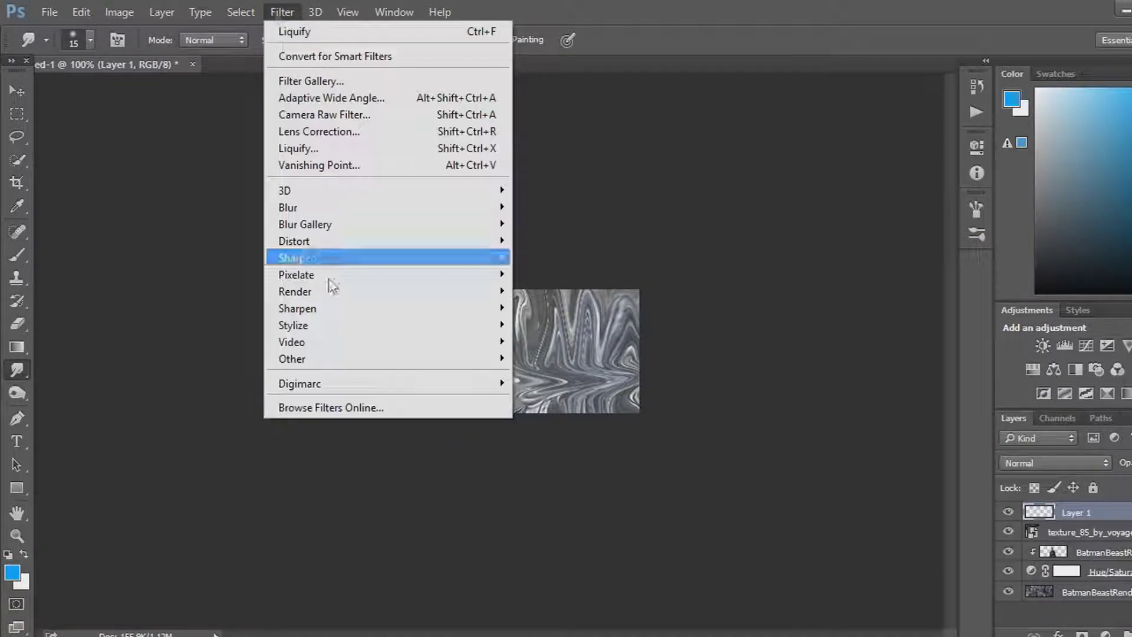
{"action": "left_click", "coordinate": [533, 294]}
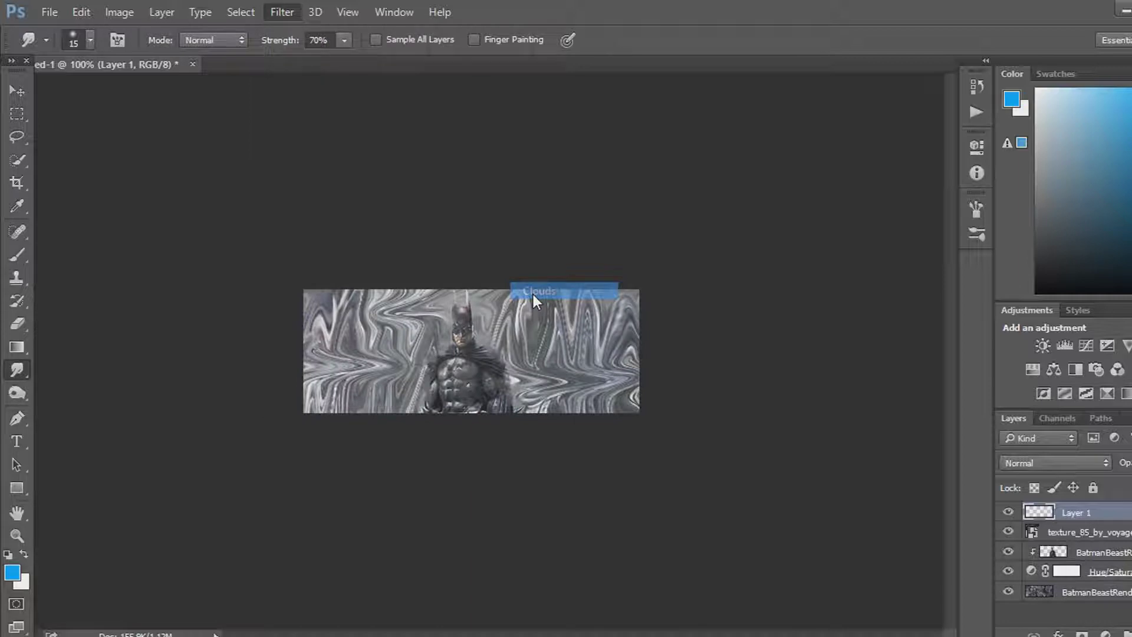
{"action": "left_click", "coordinate": [1092, 464]}
{"action": "left_click", "coordinate": [1032, 223]}
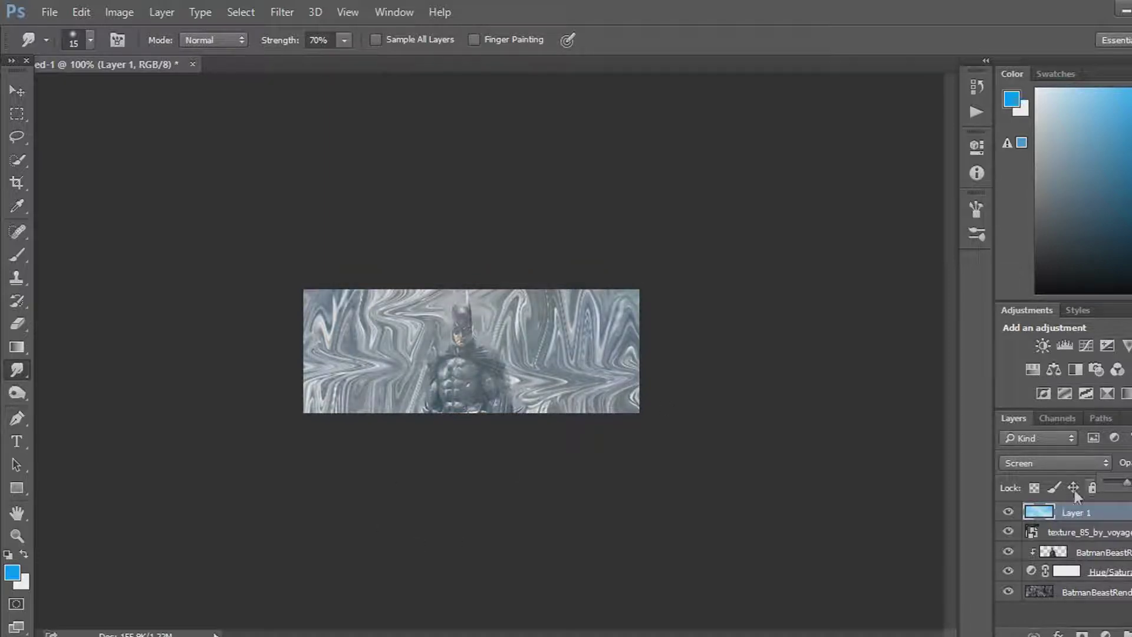
Move the Batman render layer above the texture layer, directly below the clouds layer
{"action": "left_click", "coordinate": [1071, 534]}
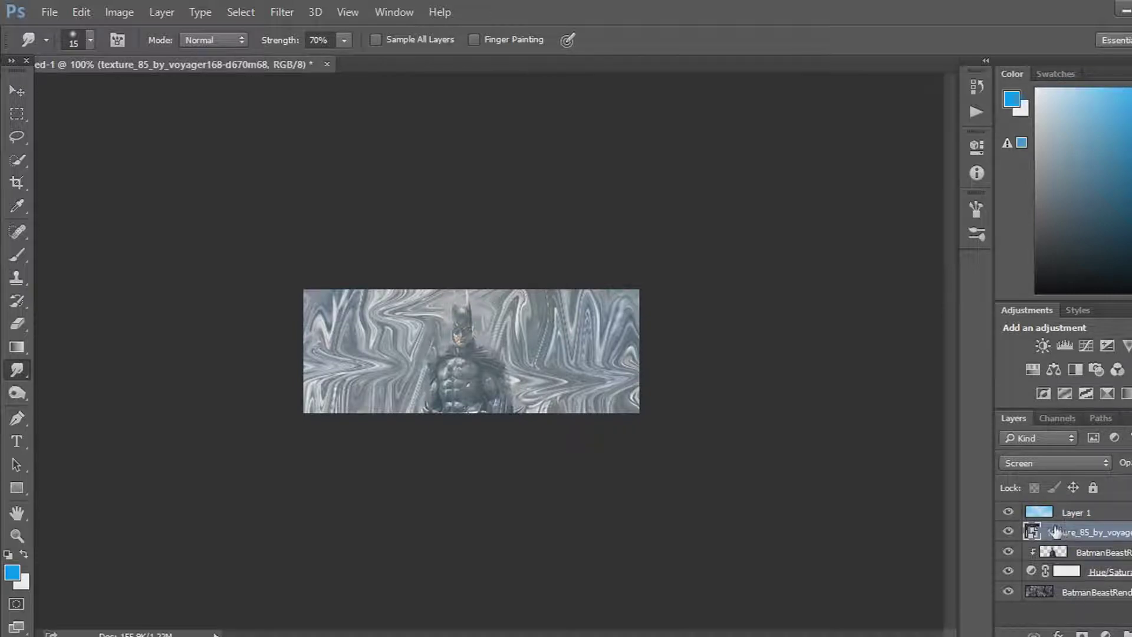
{"action": "left_click", "coordinate": [1094, 553]}
{"action": "left_click_drag", "start_coordinate": [1107, 542], "coordinate": [1112, 514]}
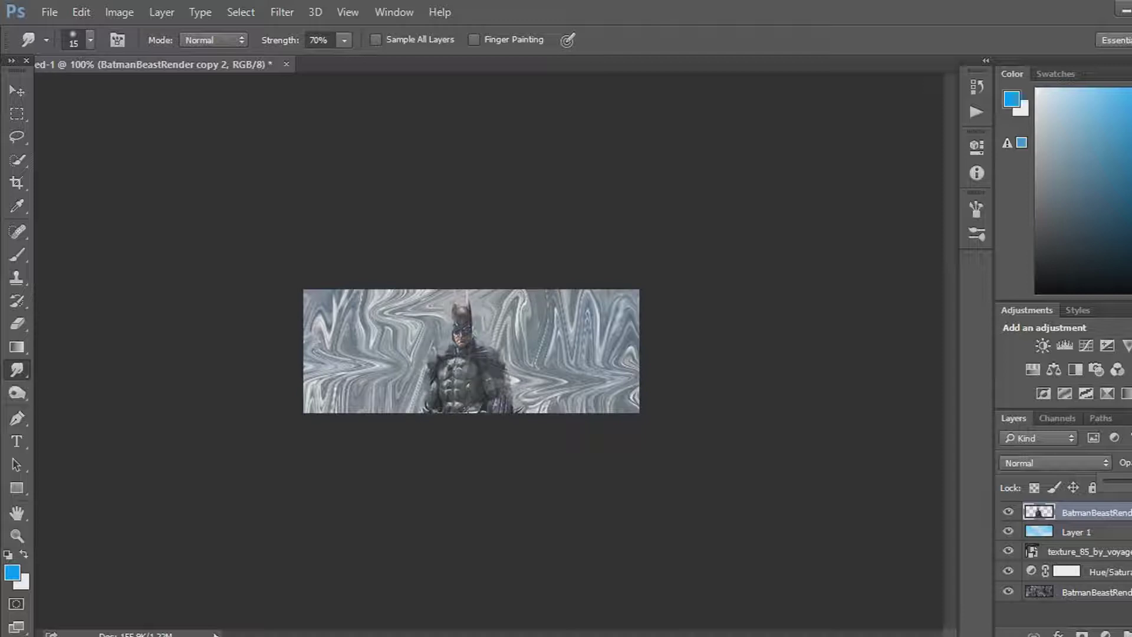
{"action": "left_click_drag", "start_coordinate": [1077, 516], "coordinate": [1083, 545]}
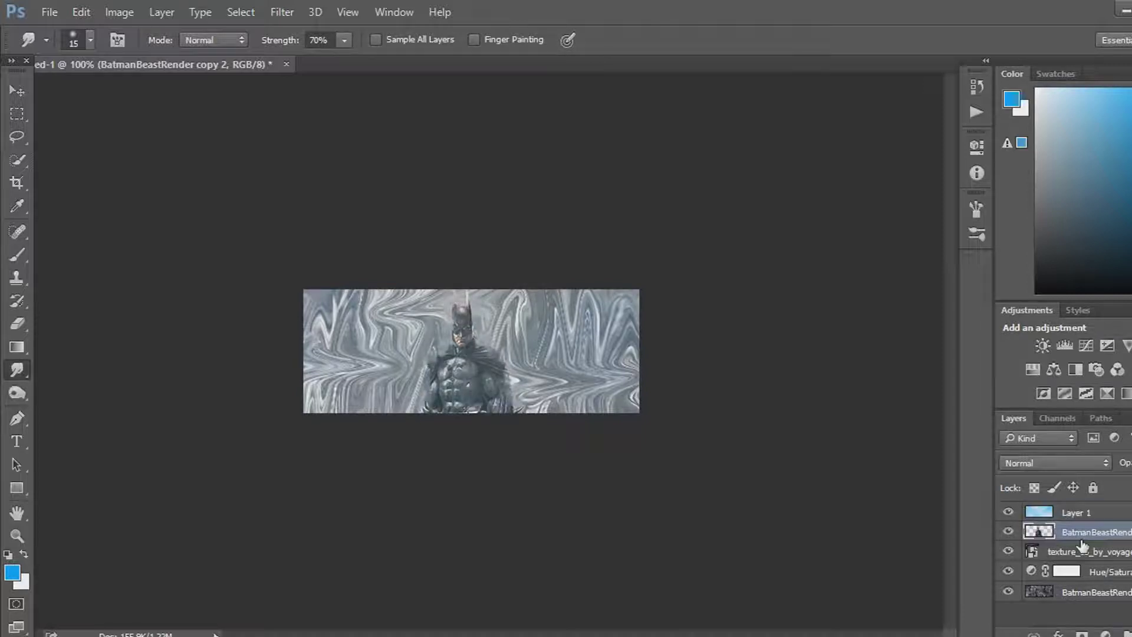
Fine-tune the clouds layer's opacity and select the Batman render layer
{"action": "left_click", "coordinate": [1130, 512]}
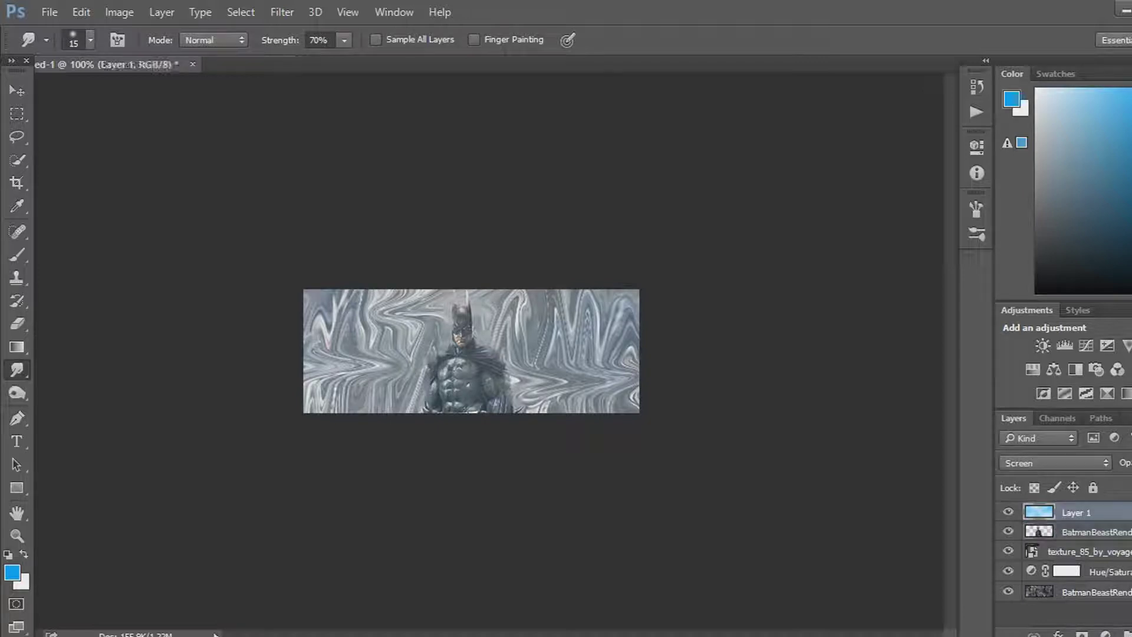
{"action": "left_click_drag", "start_coordinate": [1128, 486], "coordinate": [1129, 488]}
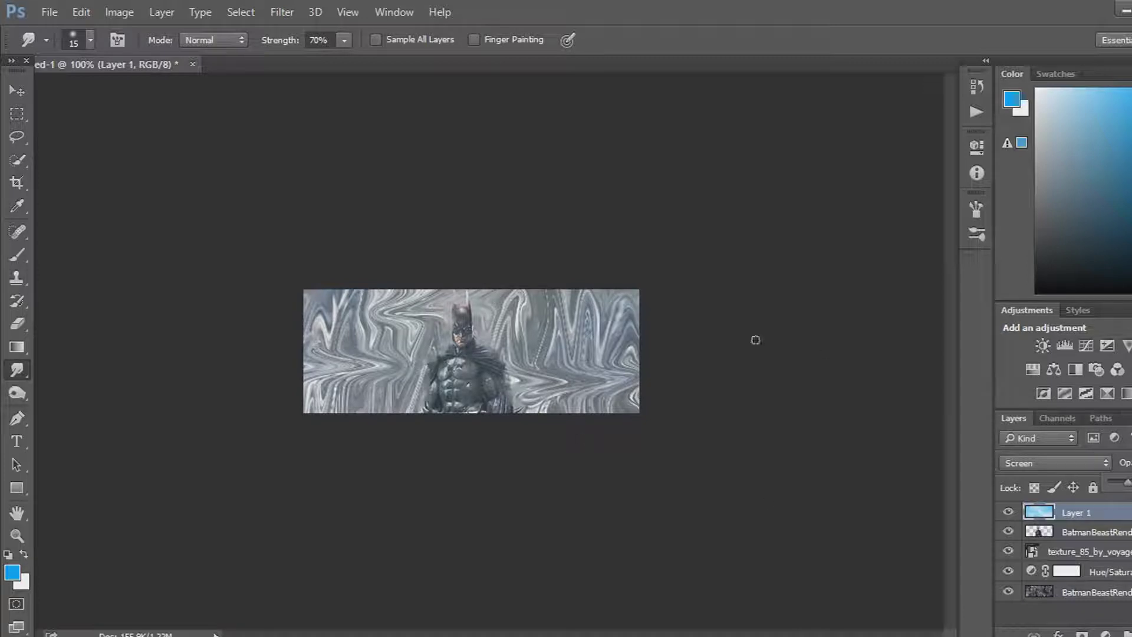
{"action": "left_click", "coordinate": [1081, 611]}
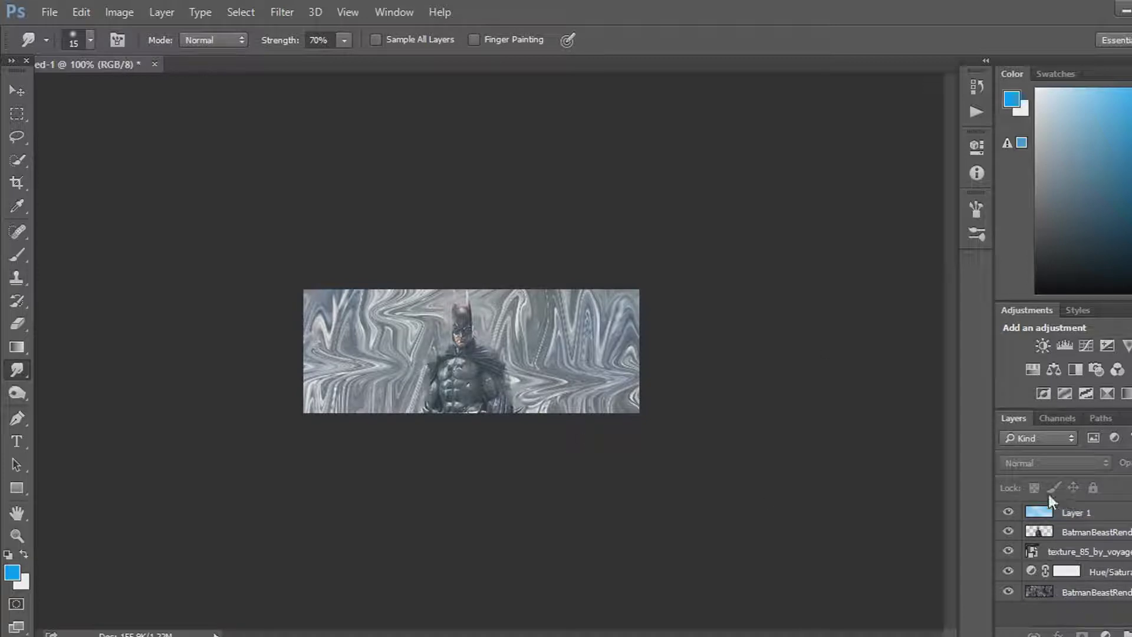
{"action": "left_click", "coordinate": [1070, 532]}
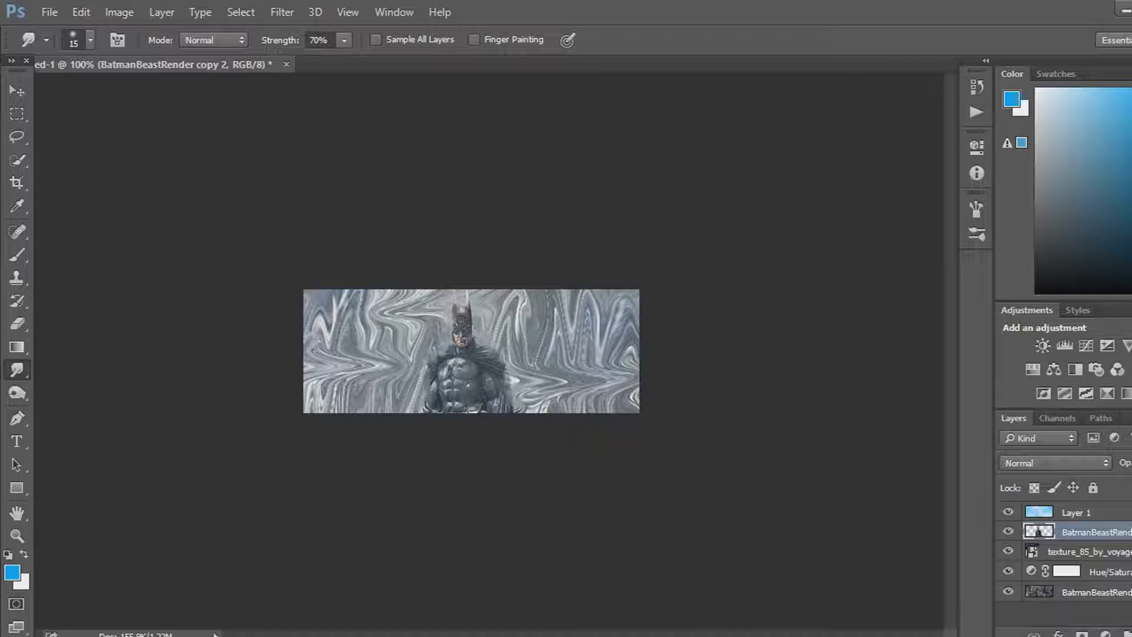
Sharpen Batman's head and chest on the render layer using the Sharpen tool with a 30 px soft brush at 50% strength
{"action": "left_click", "coordinate": [20, 374]}
{"action": "left_click", "coordinate": [22, 371]}
{"action": "left_click", "coordinate": [21, 371]}
{"action": "left_click", "coordinate": [89, 384]}
{"action": "left_click", "coordinate": [88, 40]}
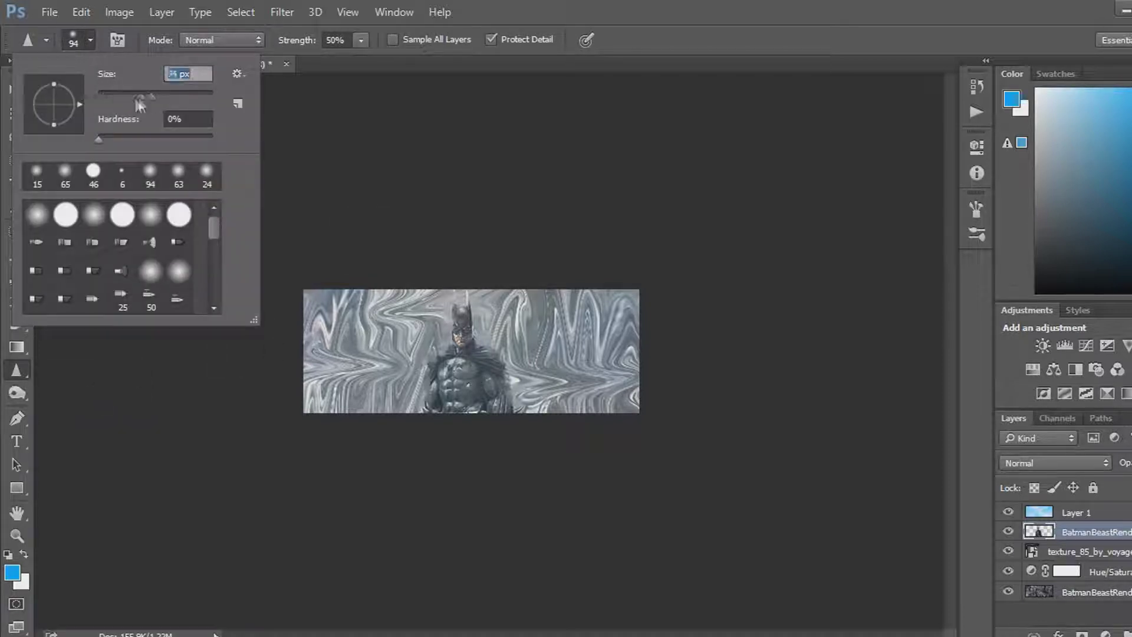
{"action": "left_click_drag", "start_coordinate": [131, 94], "coordinate": [115, 94]}
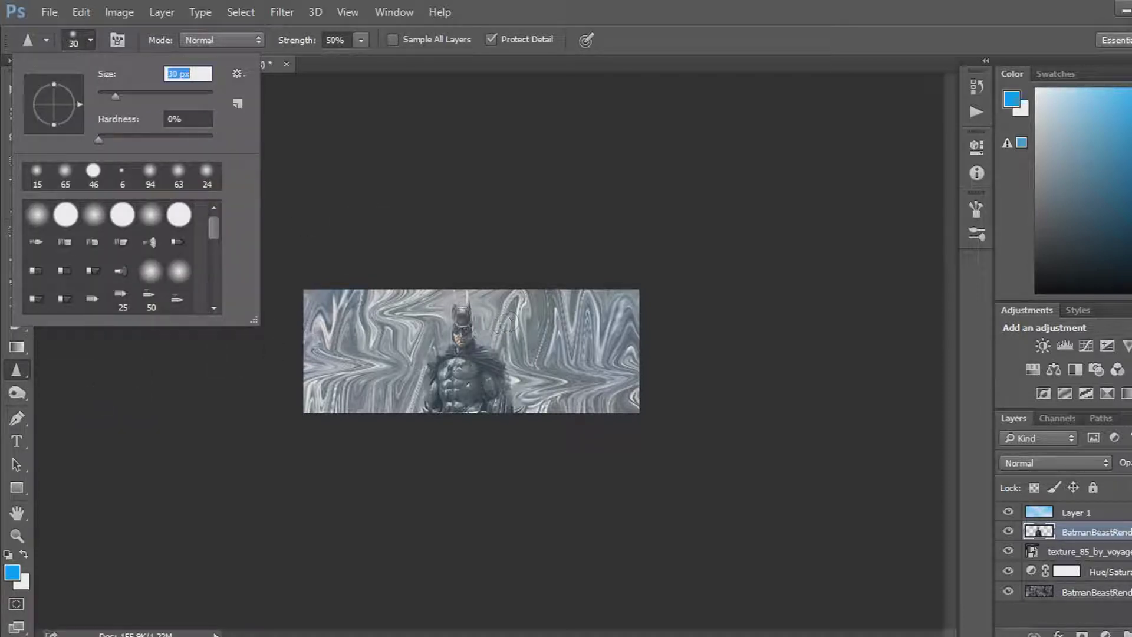
{"action": "left_click", "coordinate": [463, 317]}
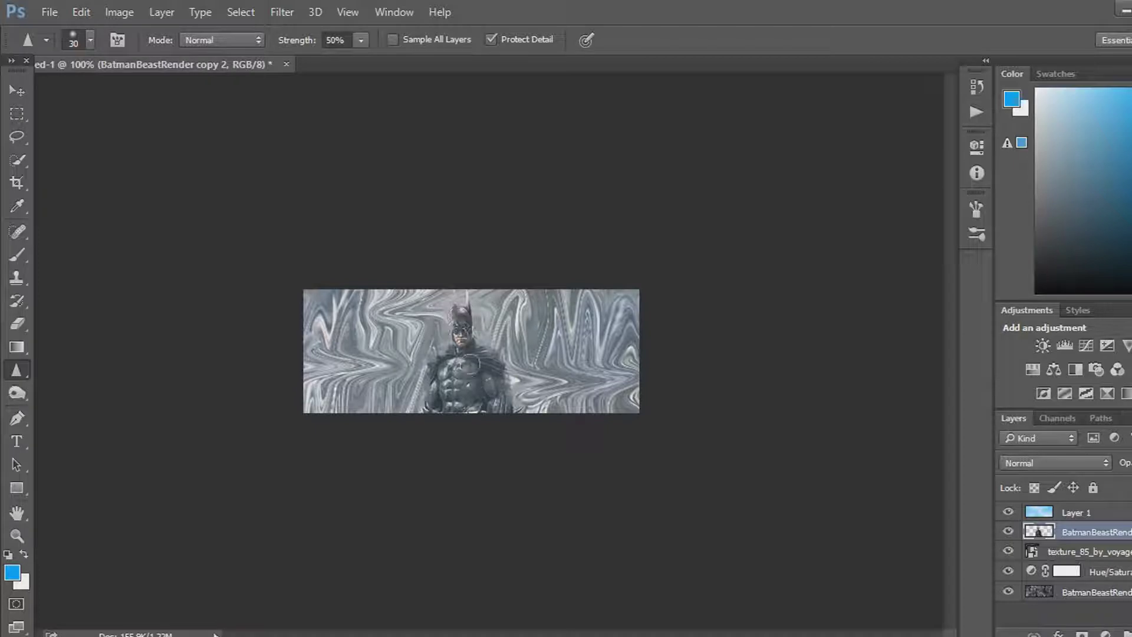
{"action": "left_click_drag", "start_coordinate": [465, 326], "coordinate": [463, 369]}
Step back the last sharpening and sharpen Batman's chest and shoulder area with a fresh pass
{"action": "left_click", "coordinate": [81, 12]}
{"action": "left_click", "coordinate": [81, 12]}
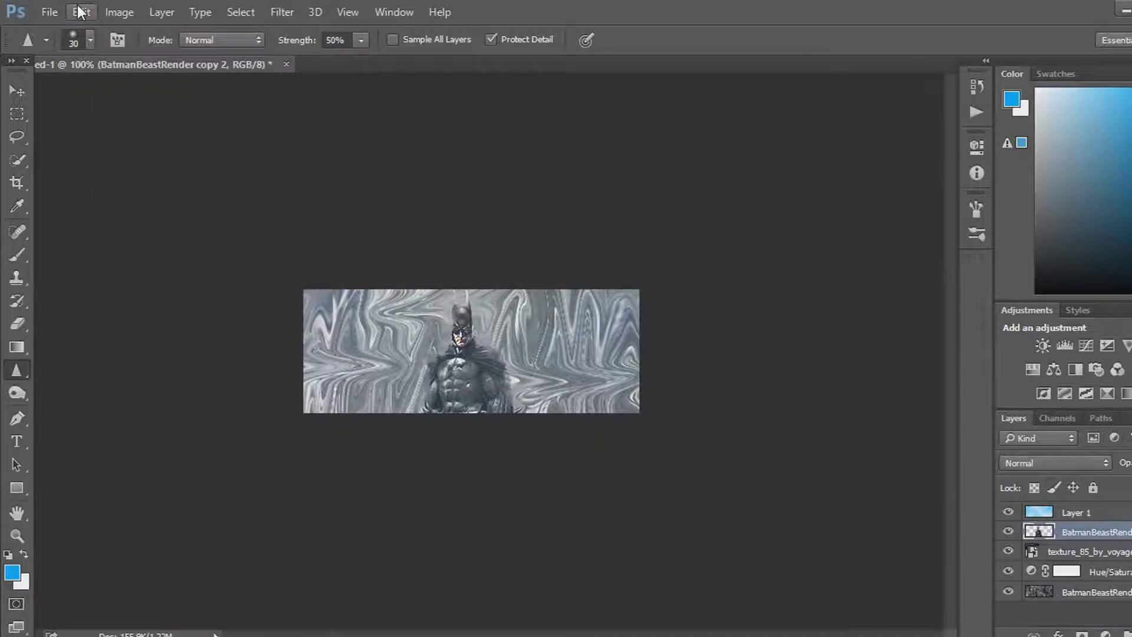
{"action": "key", "text": "ctrl+alt+z"}
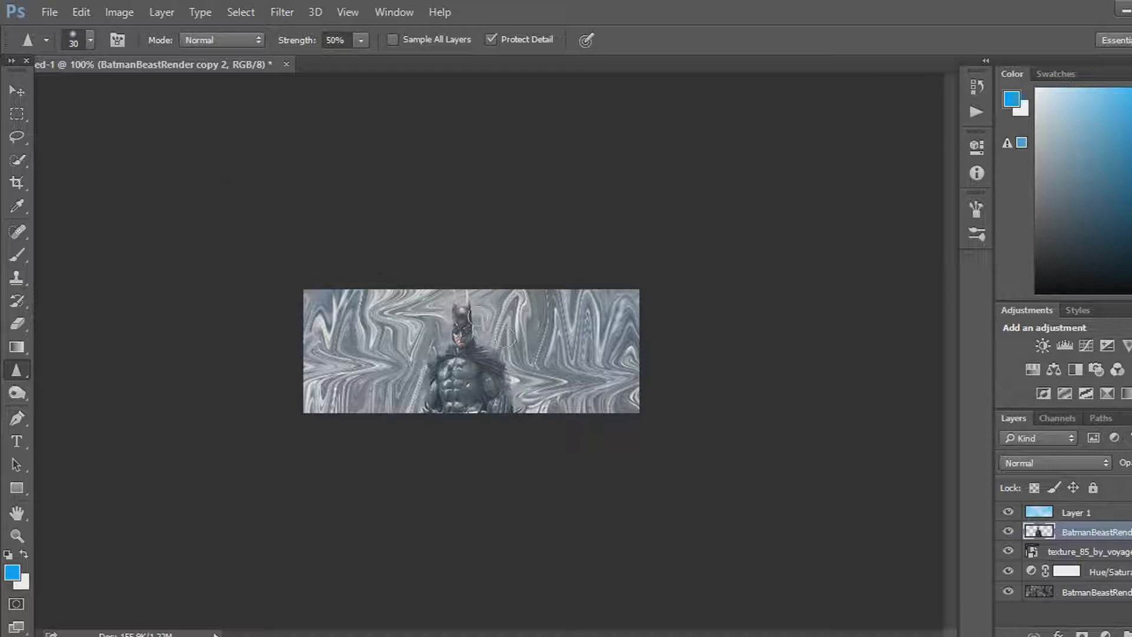
{"action": "mouse_move", "coordinate": [467, 365]}
{"action": "left_mouse_down"}
{"action": "mouse_move", "coordinate": [539, 417]}
{"action": "mouse_move", "coordinate": [510, 384]}
{"action": "mouse_move", "coordinate": [432, 373]}
{"action": "mouse_move", "coordinate": [449, 364]}
{"action": "mouse_move", "coordinate": [437, 363]}
{"action": "mouse_move", "coordinate": [432, 383]}
{"action": "mouse_move", "coordinate": [456, 351]}
{"action": "mouse_move", "coordinate": [440, 366]}
{"action": "mouse_move", "coordinate": [476, 349]}
{"action": "mouse_move", "coordinate": [498, 360]}
{"action": "mouse_move", "coordinate": [480, 347]}
{"action": "mouse_move", "coordinate": [494, 360]}
{"action": "mouse_move", "coordinate": [440, 370]}
{"action": "left_mouse_up"}
Blur Batman's lower torso along the banner's bottom edge using the Blur tool with a 37 px soft brush
{"action": "right_click", "coordinate": [17, 369]}
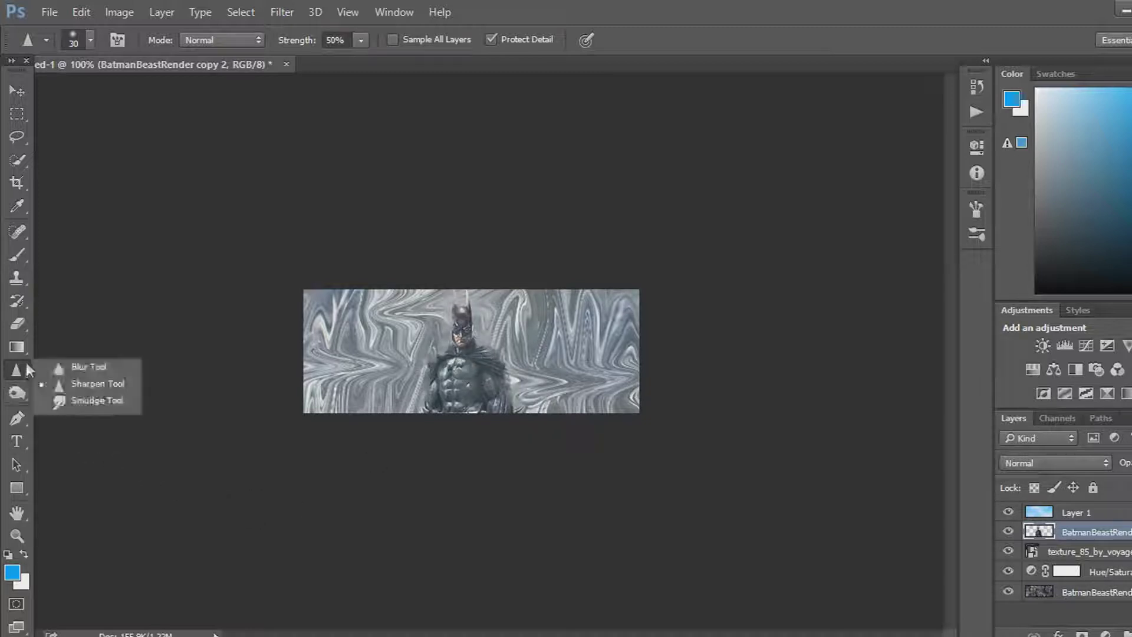
{"action": "left_click", "coordinate": [88, 367]}
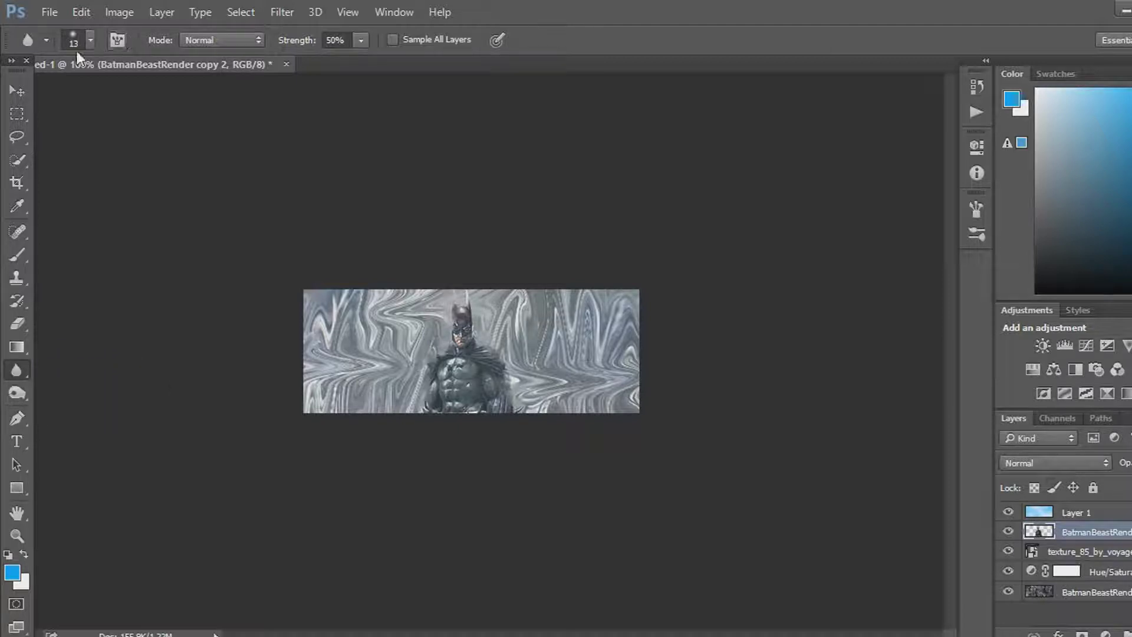
{"action": "left_click", "coordinate": [77, 40]}
{"action": "left_click_drag", "start_coordinate": [111, 98], "coordinate": [119, 100]}
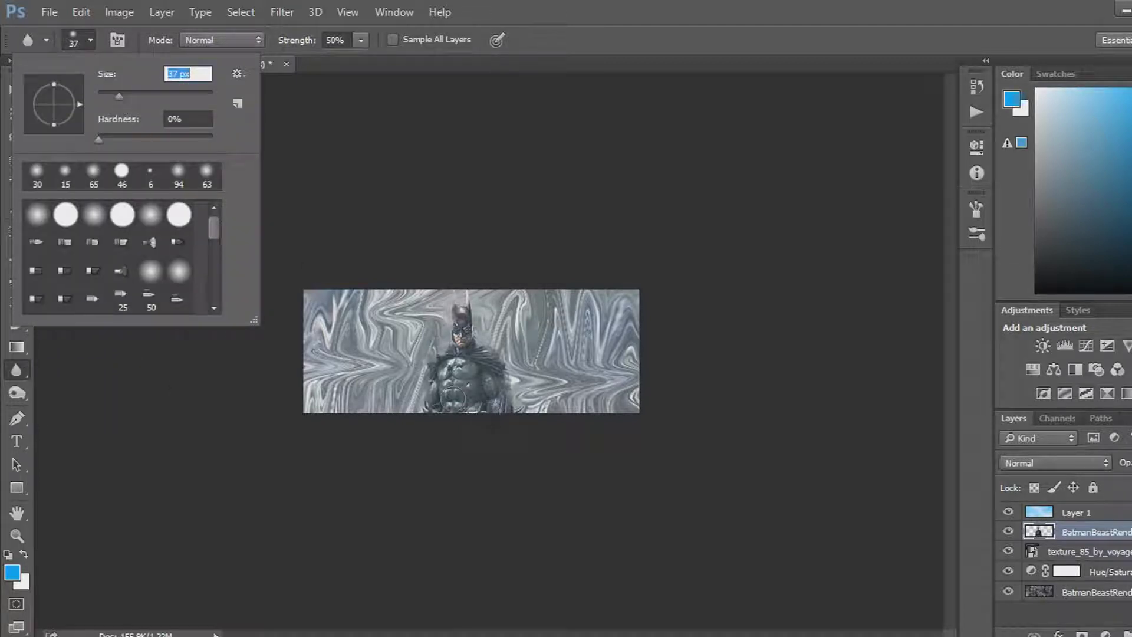
{"action": "left_click", "coordinate": [423, 392]}
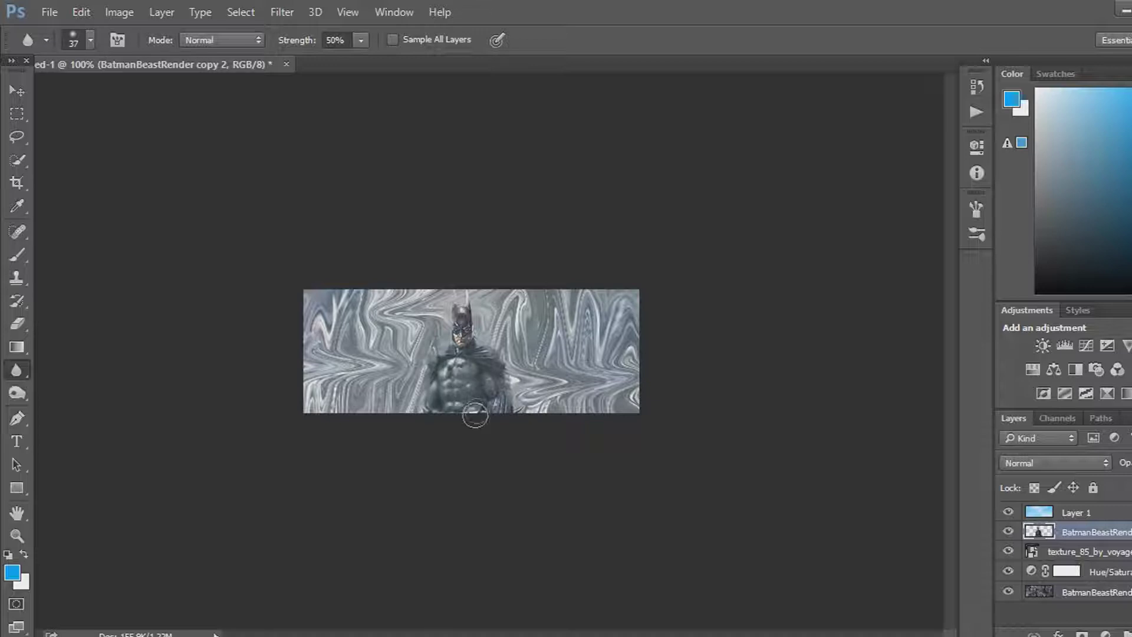
{"action": "left_click_drag", "start_coordinate": [501, 413], "coordinate": [451, 410]}
Undo the torso blurring, lower the Blur strength to 38% and select the liquified background layer
{"action": "left_click", "coordinate": [361, 40]}
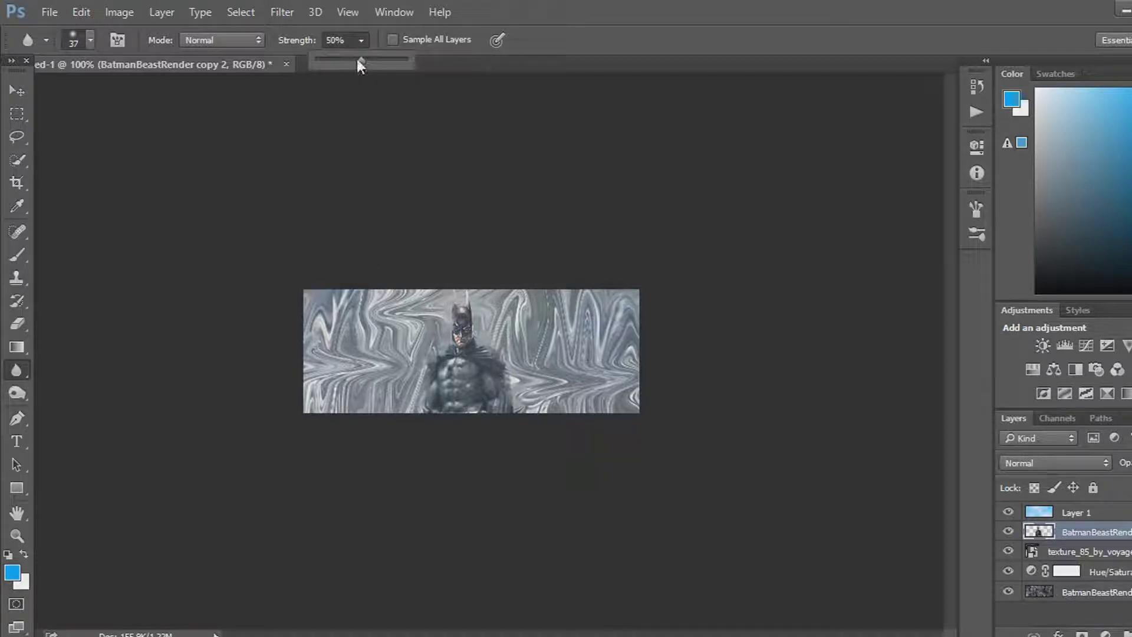
{"action": "left_click", "coordinate": [76, 17]}
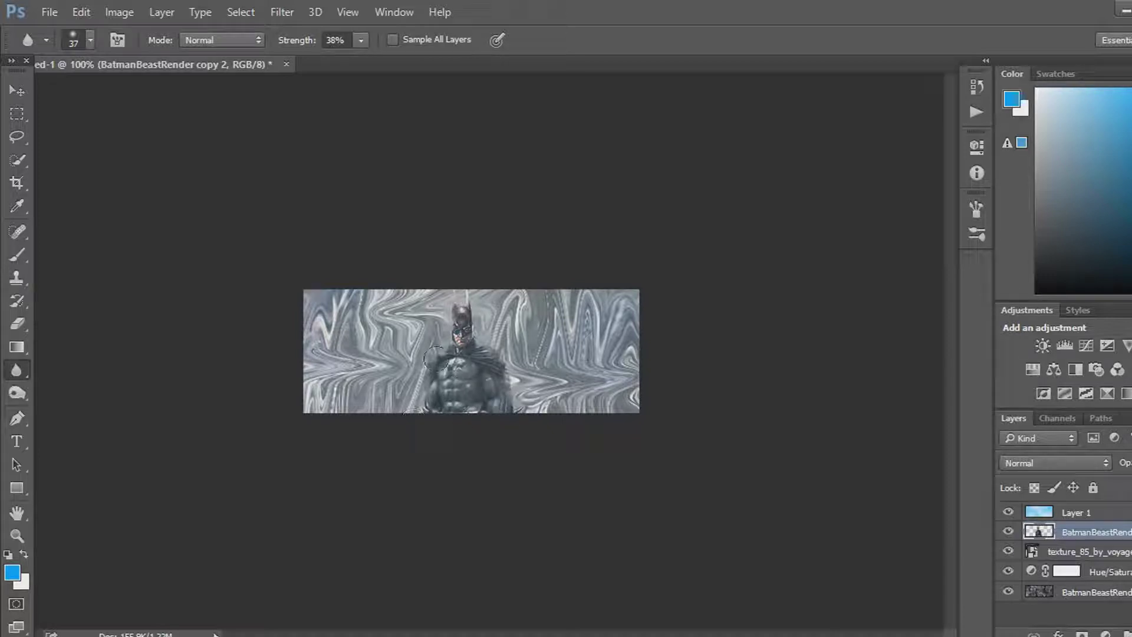
{"action": "left_click", "coordinate": [1055, 591]}
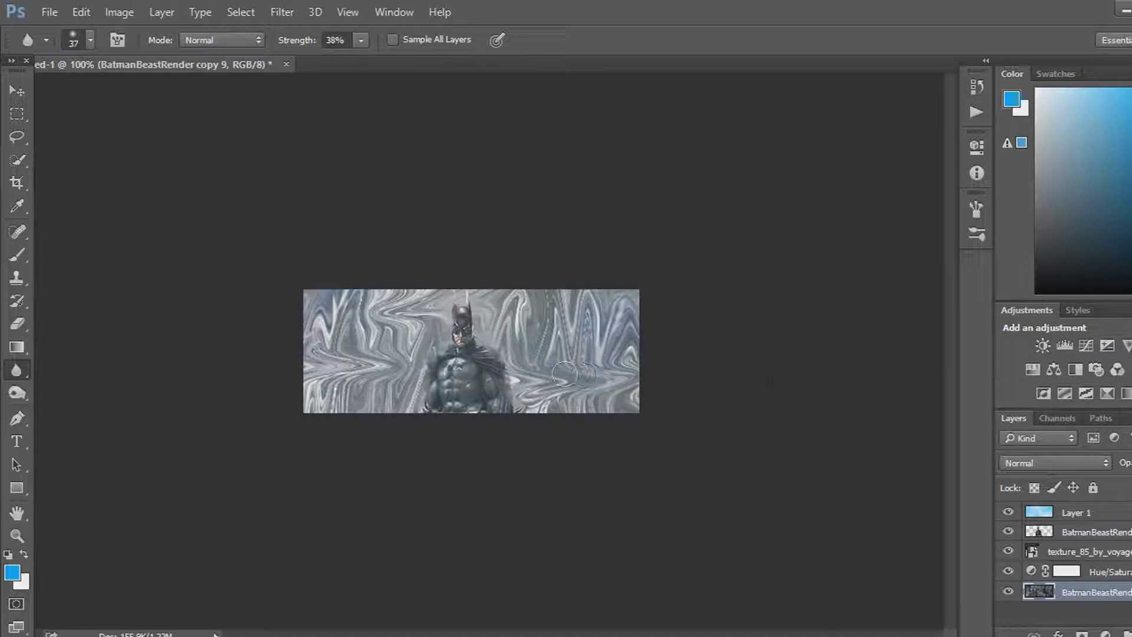
Move the Batman render slightly downward in the banner
{"action": "left_click", "coordinate": [16, 91]}
{"action": "left_click", "coordinate": [1067, 532]}
{"action": "left_click_drag", "start_coordinate": [466, 386], "coordinate": [466, 402]}
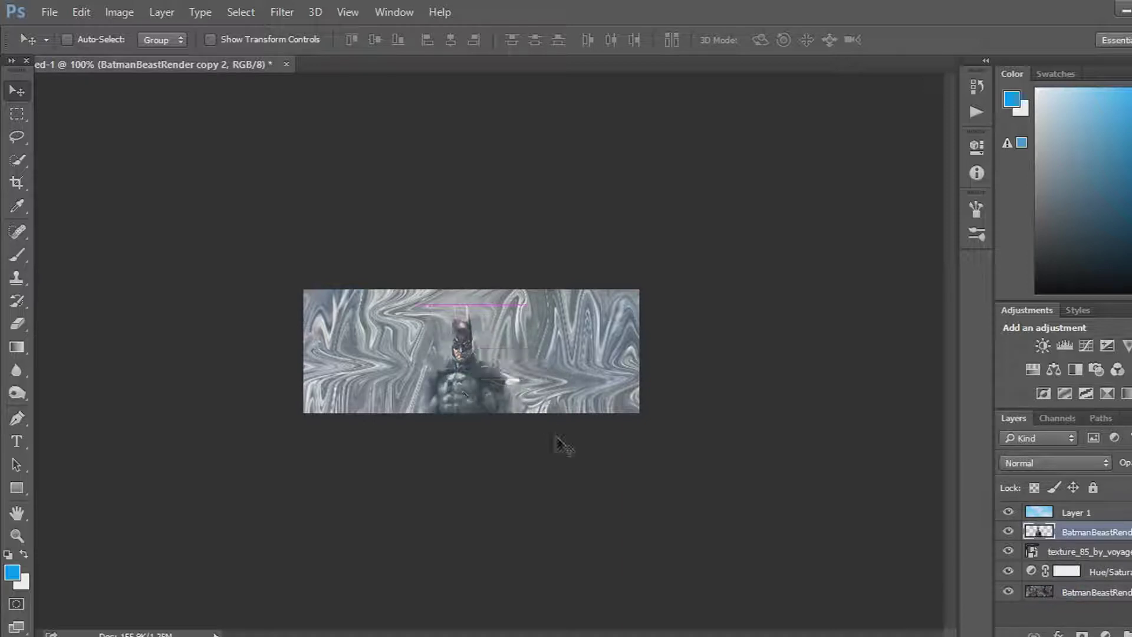
Add a new layer on top and paint a soft white light spot above Batman's head with a 63 px brush
{"action": "left_click", "coordinate": [1088, 601]}
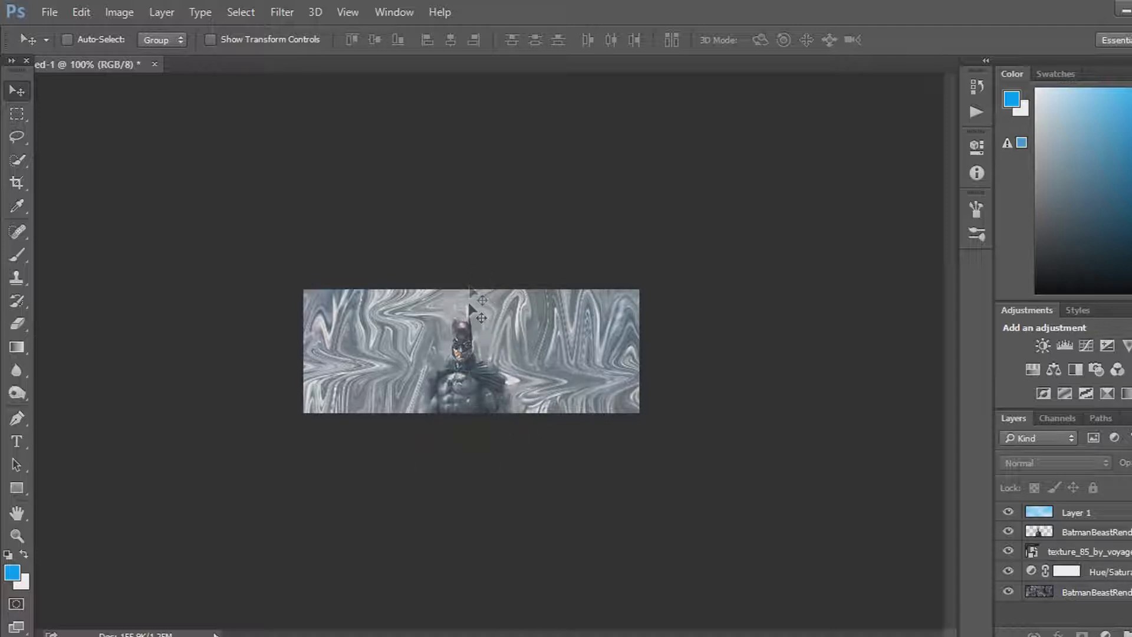
{"action": "left_click", "coordinate": [24, 557]}
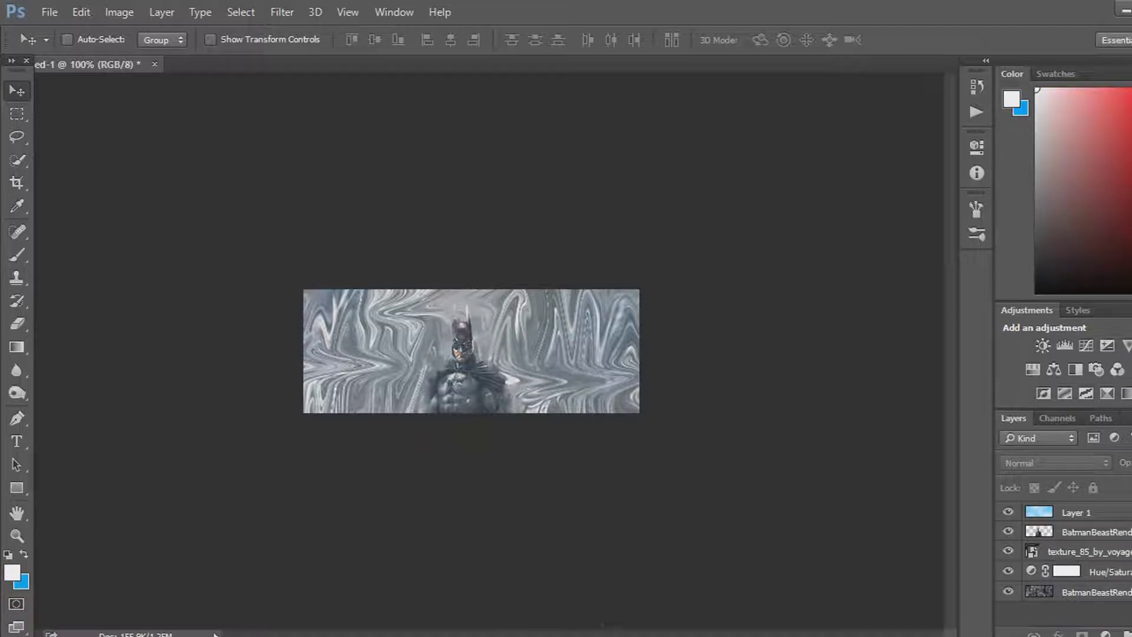
{"action": "key", "text": "ctrl+shift+alt+n"}
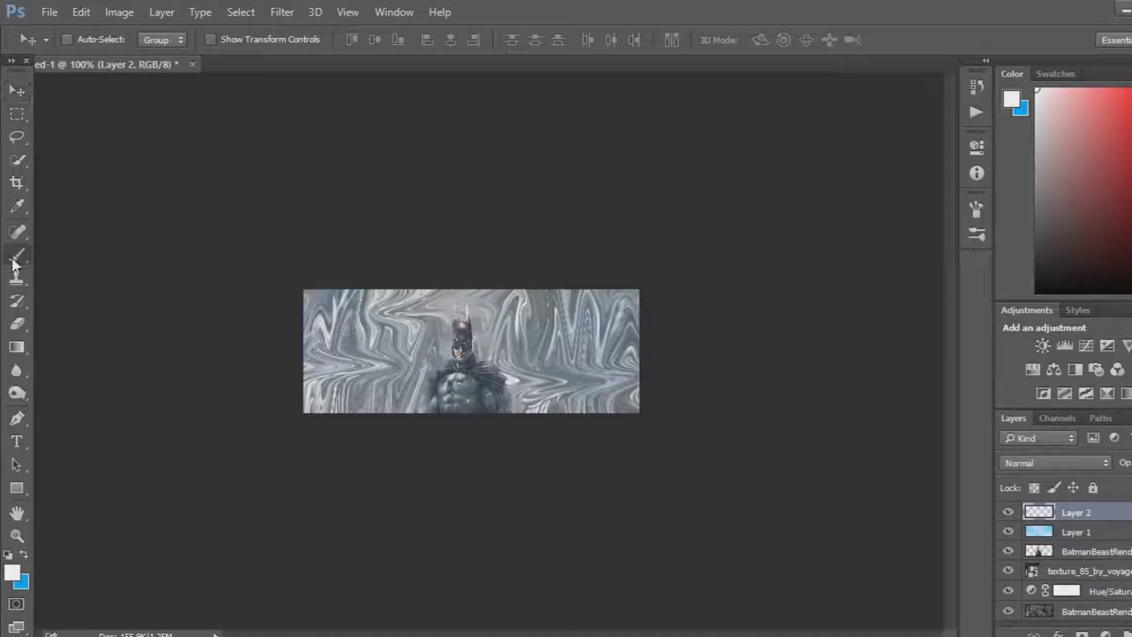
{"action": "left_click", "coordinate": [15, 256]}
{"action": "left_click", "coordinate": [90, 40]}
{"action": "left_click", "coordinate": [90, 39]}
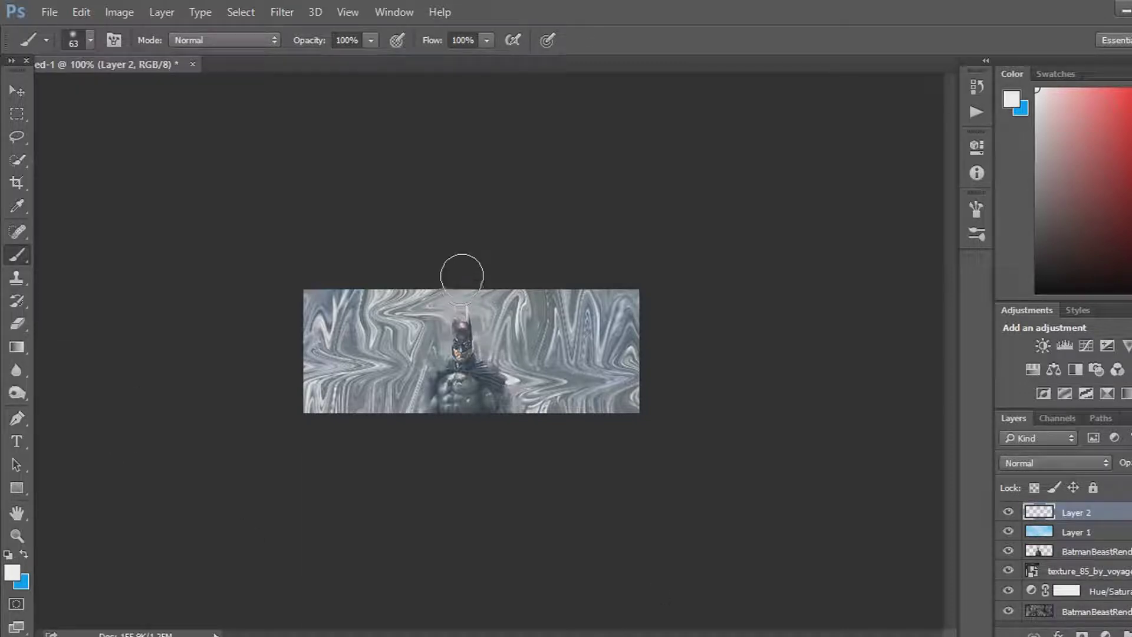
{"action": "mouse_move", "coordinate": [462, 278]}
{"action": "left_mouse_down"}
{"action": "mouse_move", "coordinate": [518, 325]}
{"action": "mouse_move", "coordinate": [466, 282]}
{"action": "left_mouse_up"}
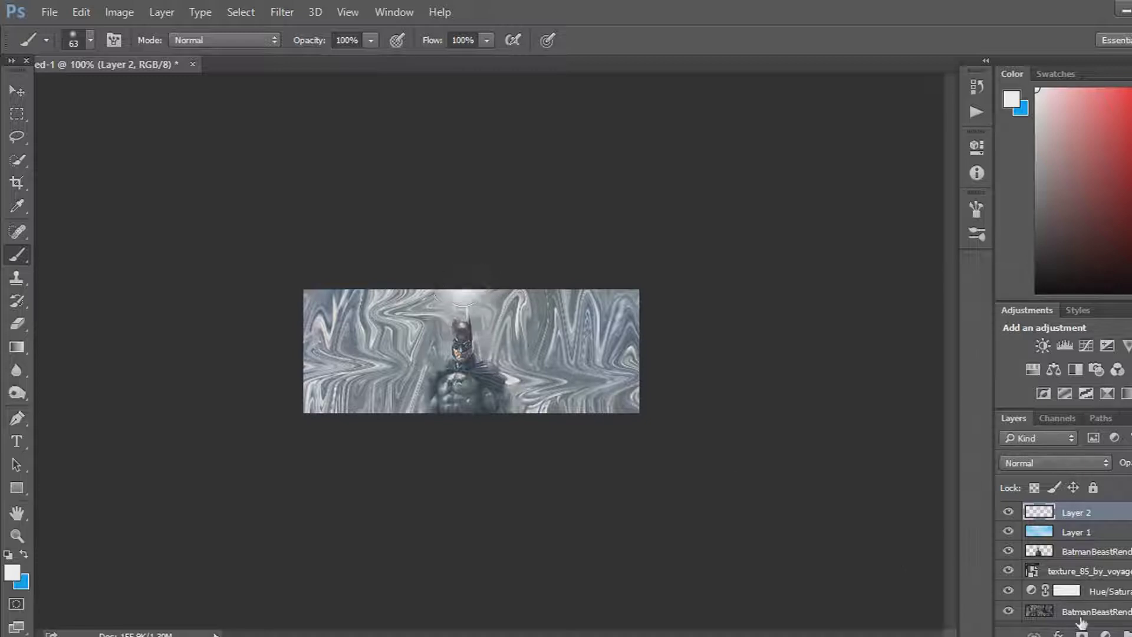
Try Screen blending on the light spot layer and return it to Normal for comparison
{"action": "left_click", "coordinate": [1041, 462]}
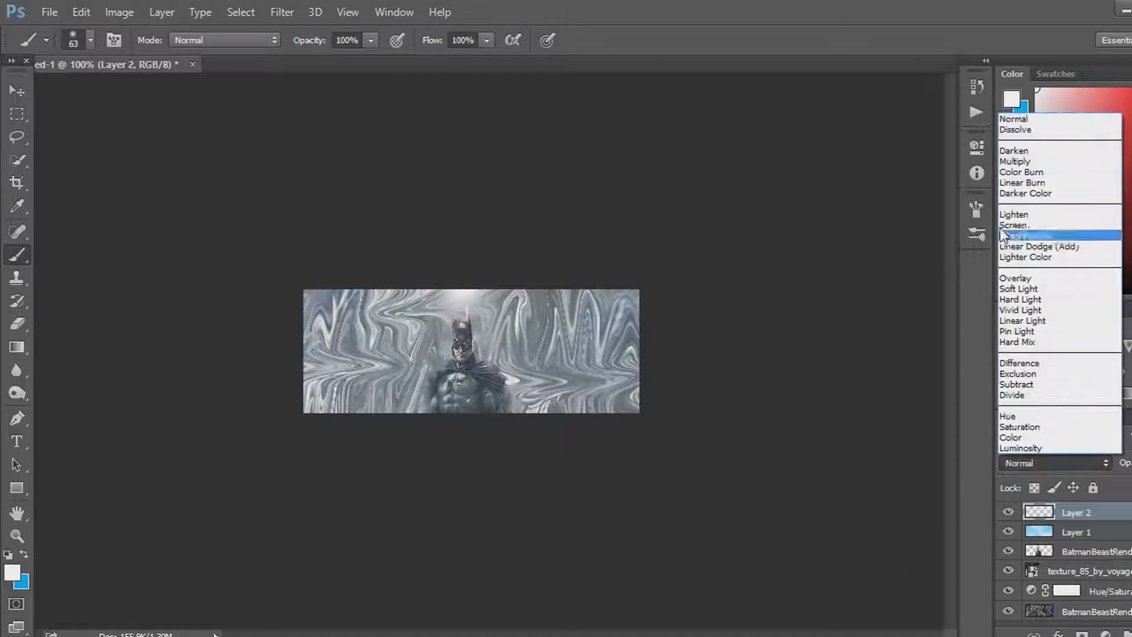
{"action": "left_click", "coordinate": [1008, 235]}
{"action": "left_click", "coordinate": [1031, 460]}
{"action": "left_click", "coordinate": [1032, 460]}
{"action": "left_click", "coordinate": [1046, 465]}
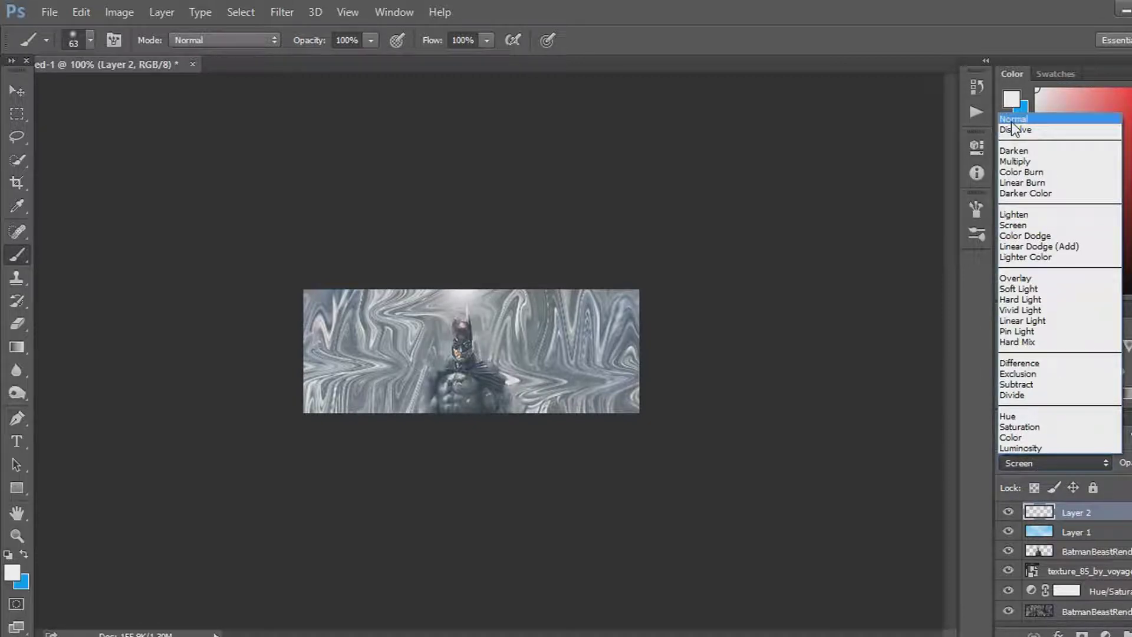
{"action": "left_click", "coordinate": [1012, 120]}
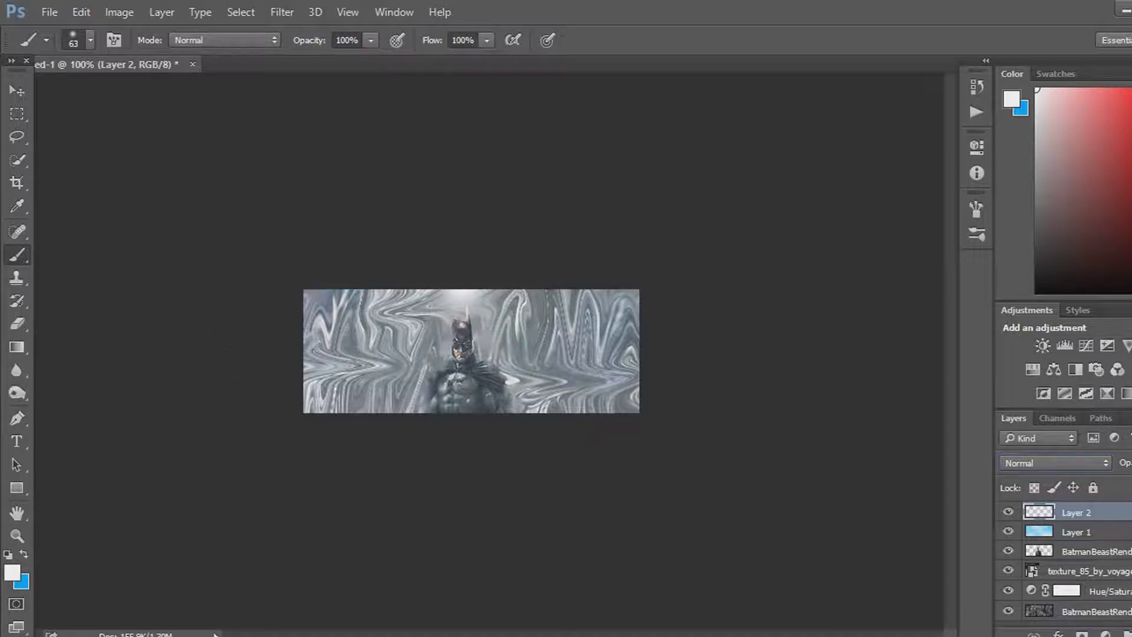
Blend the light spot layer in Screen mode and open its opacity setting
{"action": "left_click", "coordinate": [1038, 463]}
{"action": "left_click", "coordinate": [1032, 235]}
{"action": "left_click", "coordinate": [1131, 463]}
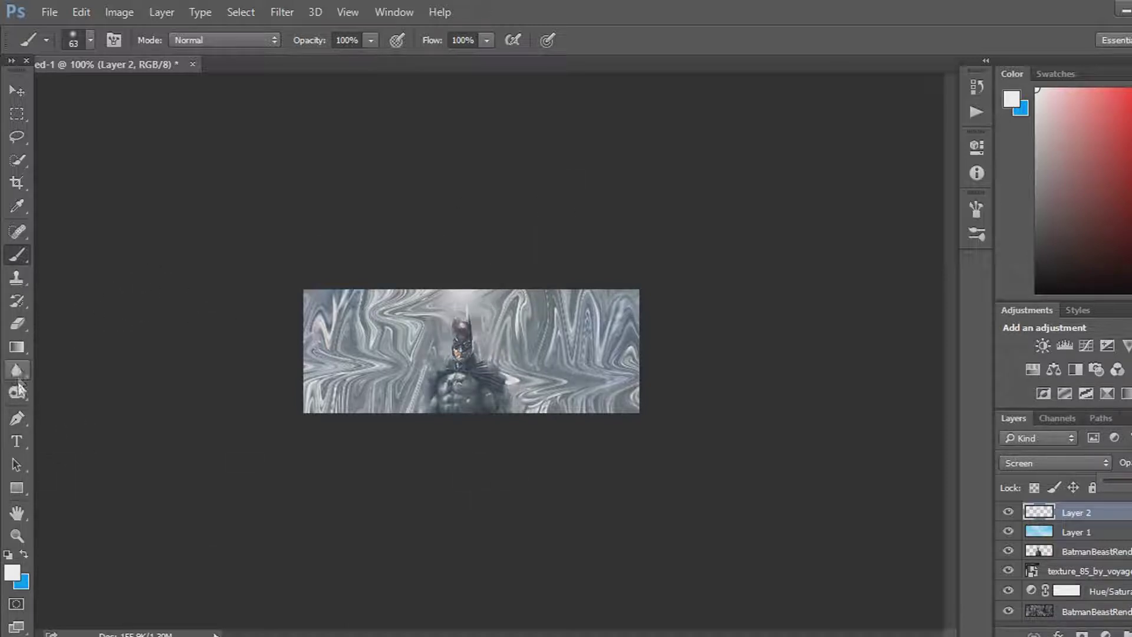
Set up the Dodge tool with a 26 px brush and lighten Batman's highlights on the render layer
{"action": "left_click_drag", "start_coordinate": [26, 389], "coordinate": [69, 387]}
{"action": "left_click", "coordinate": [91, 40]}
{"action": "mouse_move", "coordinate": [119, 91]}
{"action": "left_mouse_down"}
{"action": "mouse_move", "coordinate": [129, 93]}
{"action": "mouse_move", "coordinate": [112, 98]}
{"action": "left_mouse_up"}
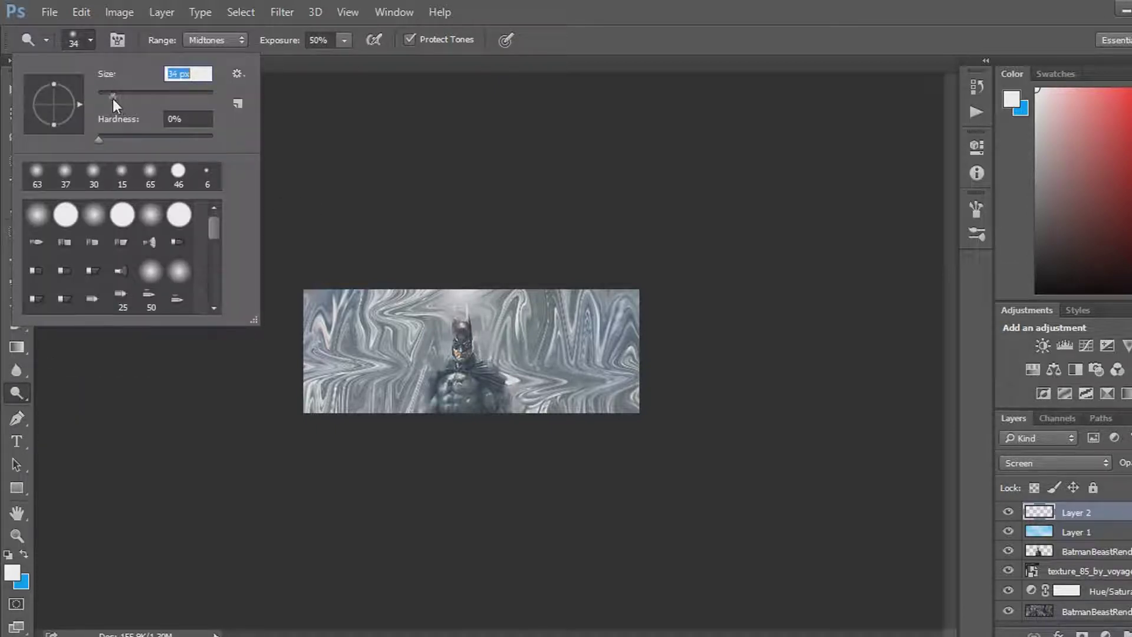
{"action": "left_click", "coordinate": [459, 331]}
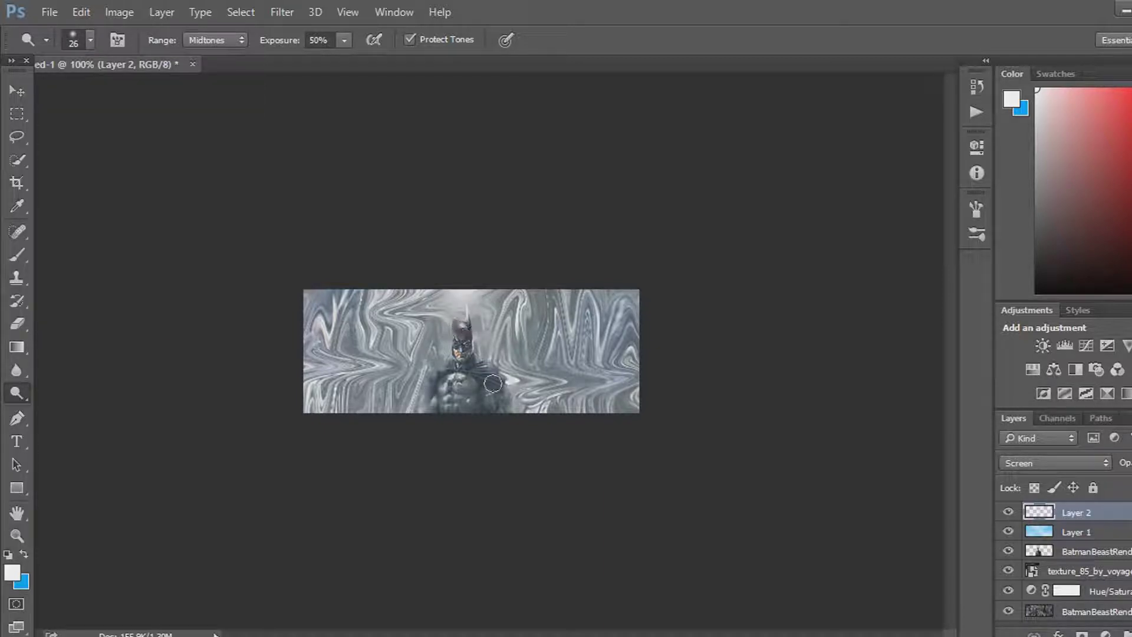
{"action": "left_click", "coordinate": [1078, 554]}
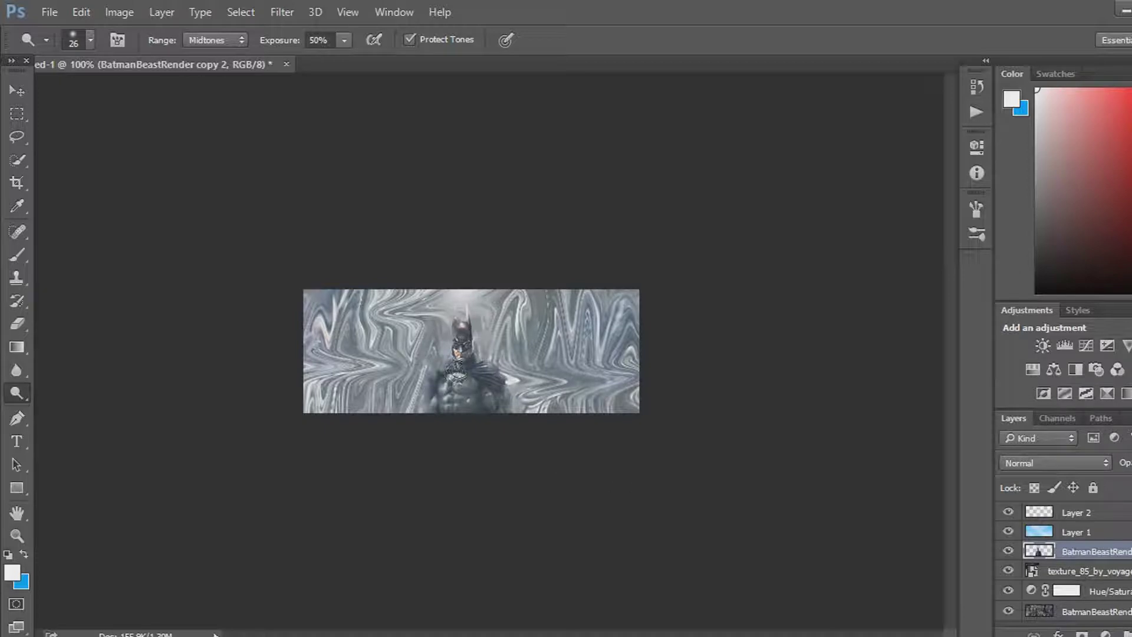
Darken Batman's lower torso using the Burn tool with a 65 px brush, and select the liquified background layer
{"action": "right_click", "coordinate": [16, 393]}
{"action": "left_click", "coordinate": [79, 408]}
{"action": "mouse_move", "coordinate": [417, 412]}
{"action": "left_mouse_down"}
{"action": "mouse_move", "coordinate": [464, 408]}
{"action": "mouse_move", "coordinate": [498, 448]}
{"action": "mouse_move", "coordinate": [450, 399]}
{"action": "mouse_move", "coordinate": [549, 528]}
{"action": "left_mouse_up"}
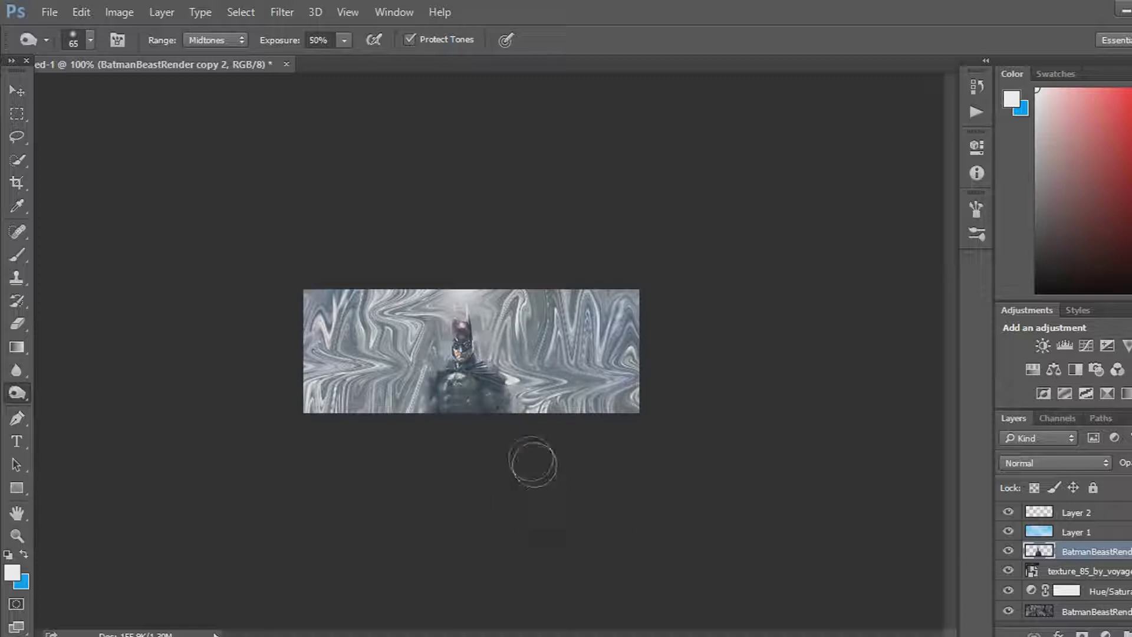
{"action": "left_click", "coordinate": [1097, 612]}
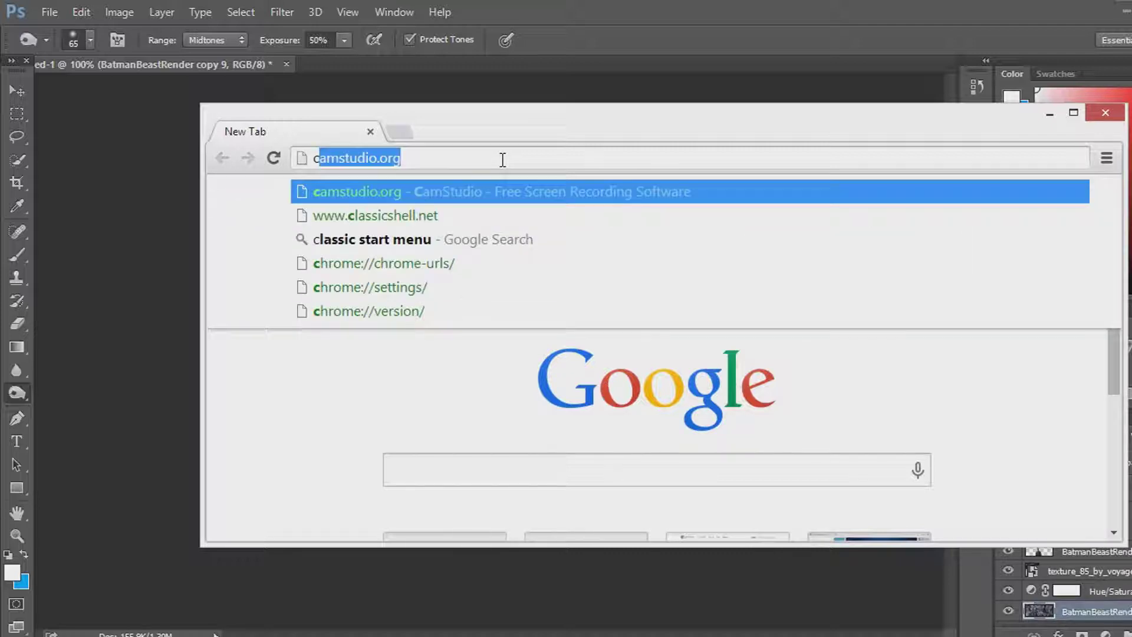
Switch to the Chrome browser and search the web for "effect c4d"
{"action": "key", "text": "BackSpace"}
{"action": "key", "text": "BackSpace"}
{"action": "type", "text": "effect "}
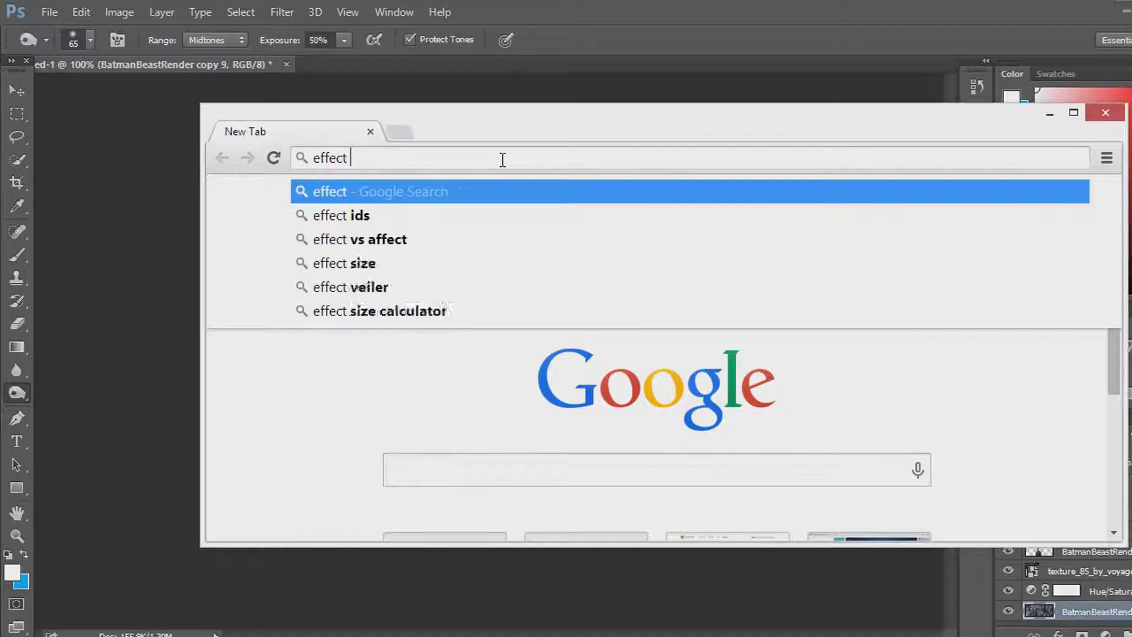
{"action": "type", "text": "c4d"}
{"action": "key", "text": "Return"}
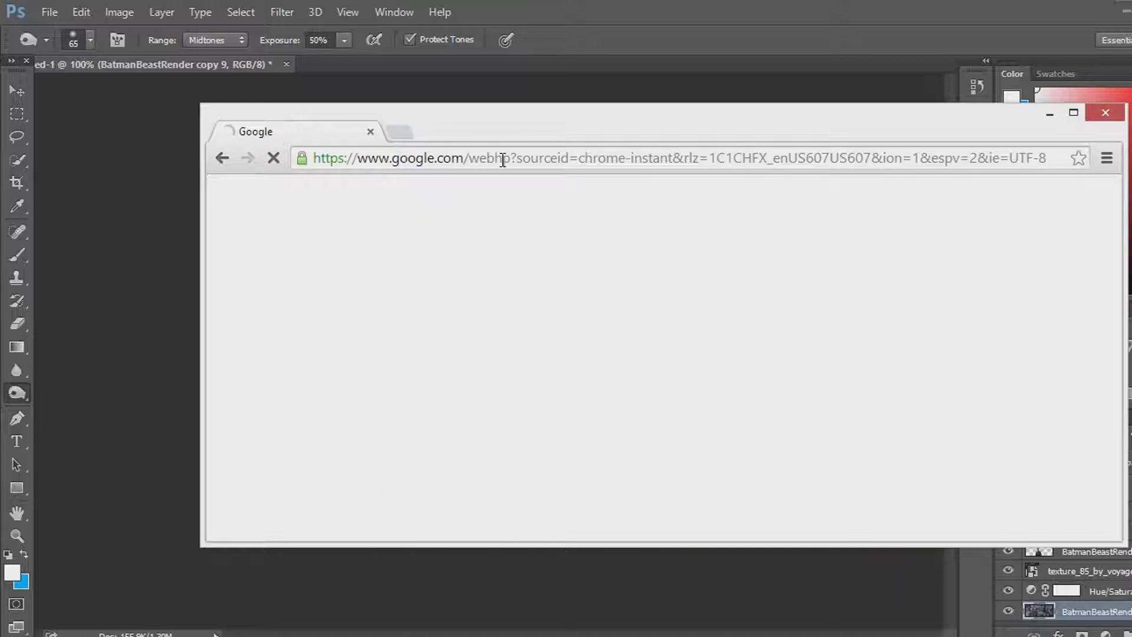
{"action": "left_click_drag", "start_coordinate": [470, 136], "coordinate": [438, 190]}
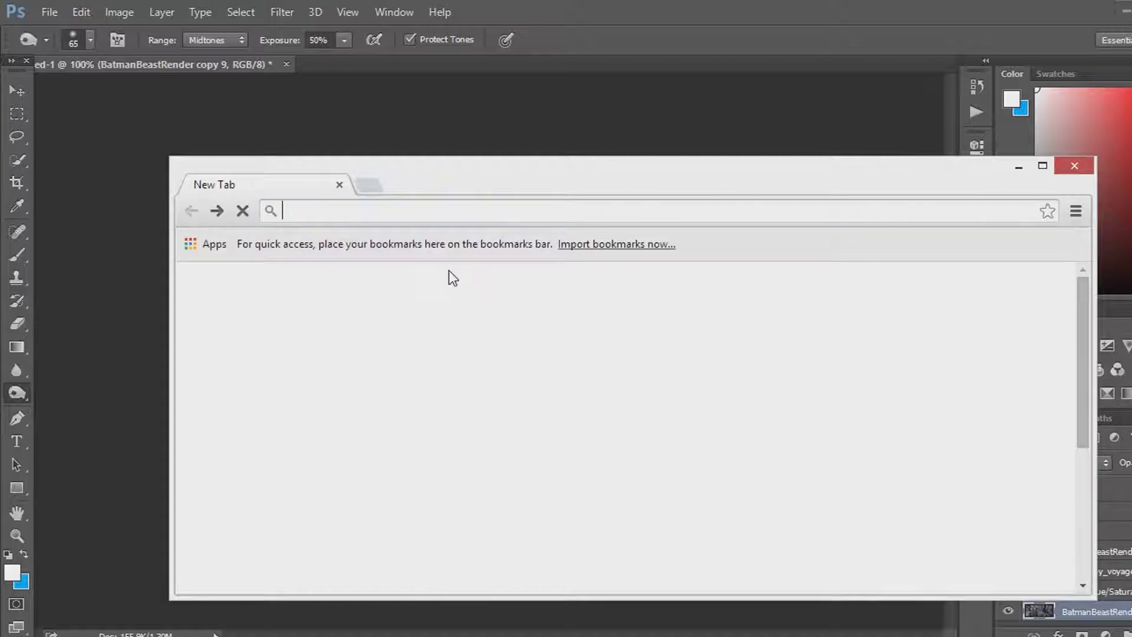
Retry the "effect c4d" web search and reload the page
{"action": "left_click", "coordinate": [370, 218]}
{"action": "type", "text": "effect c4d"}
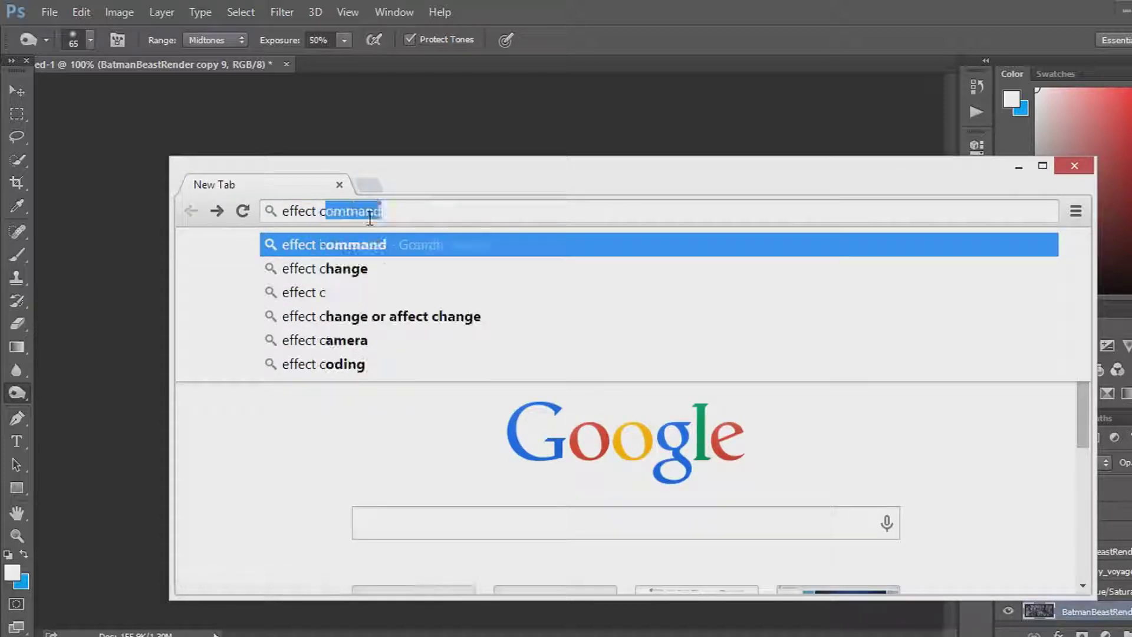
{"action": "key", "text": "Return"}
{"action": "left_click_drag", "start_coordinate": [486, 181], "coordinate": [463, 213]}
{"action": "left_click", "coordinate": [218, 246]}
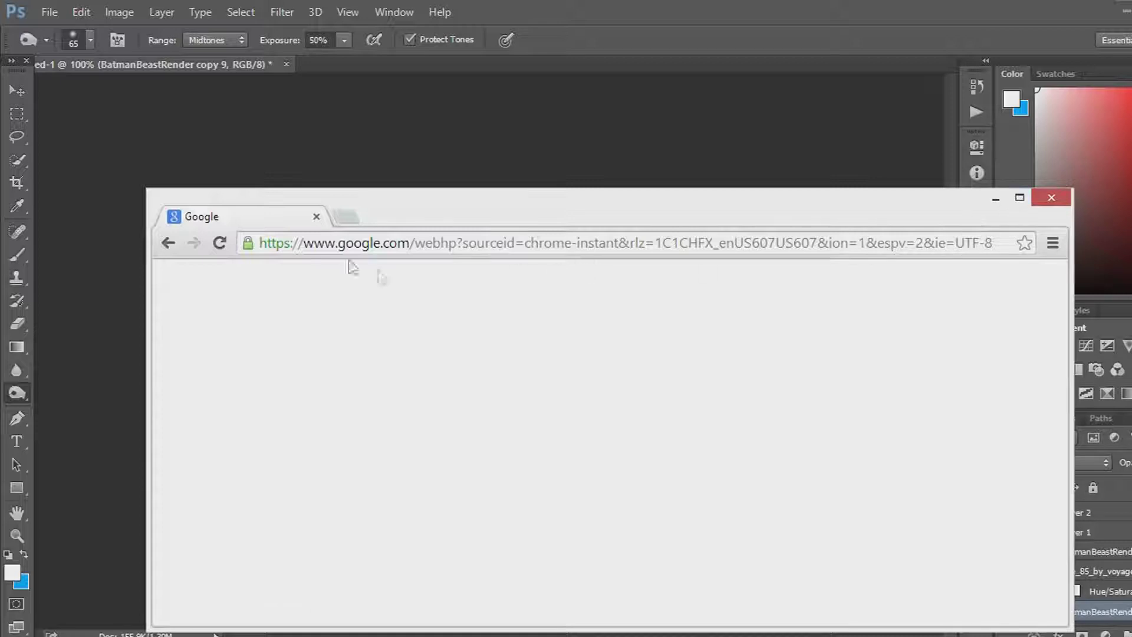
Restart the browser and search the web for "images"
{"action": "left_click", "coordinate": [316, 216]}
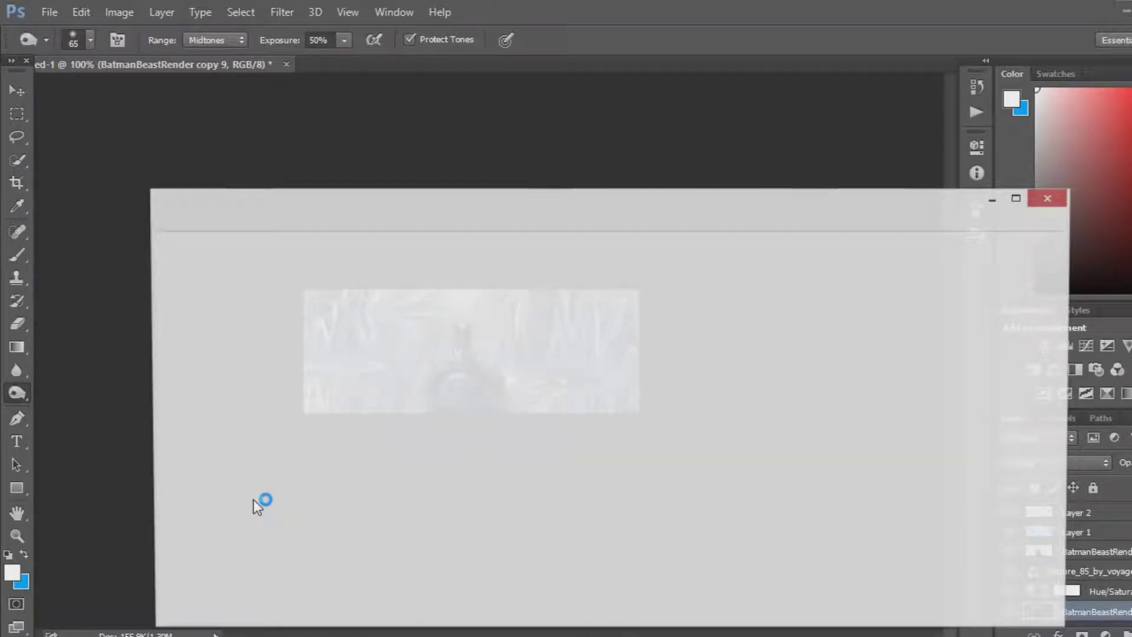
{"action": "type", "text": "images"}
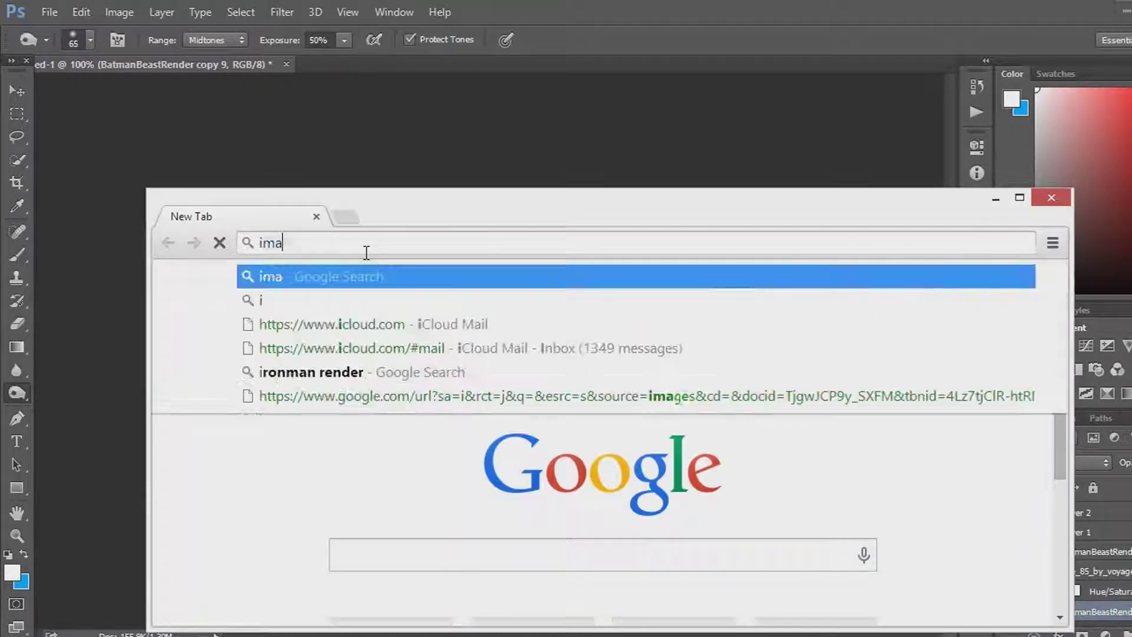
{"action": "key", "text": "Return"}
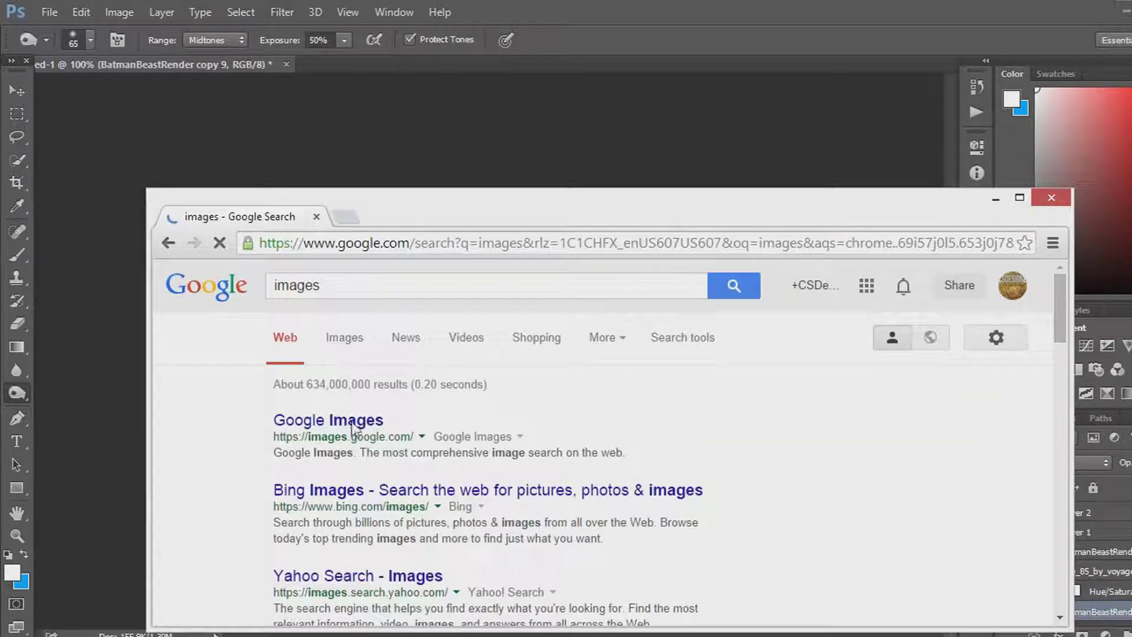
Open Google Images and search for "effect c4d"
{"action": "left_click", "coordinate": [355, 422]}
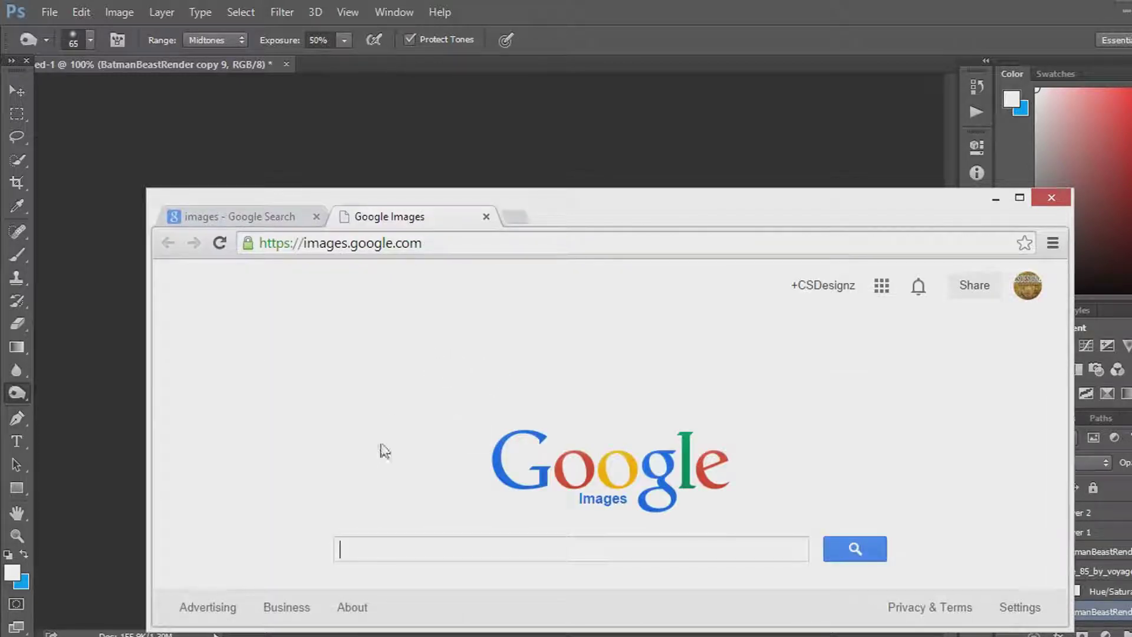
{"action": "type", "text": "effec"}
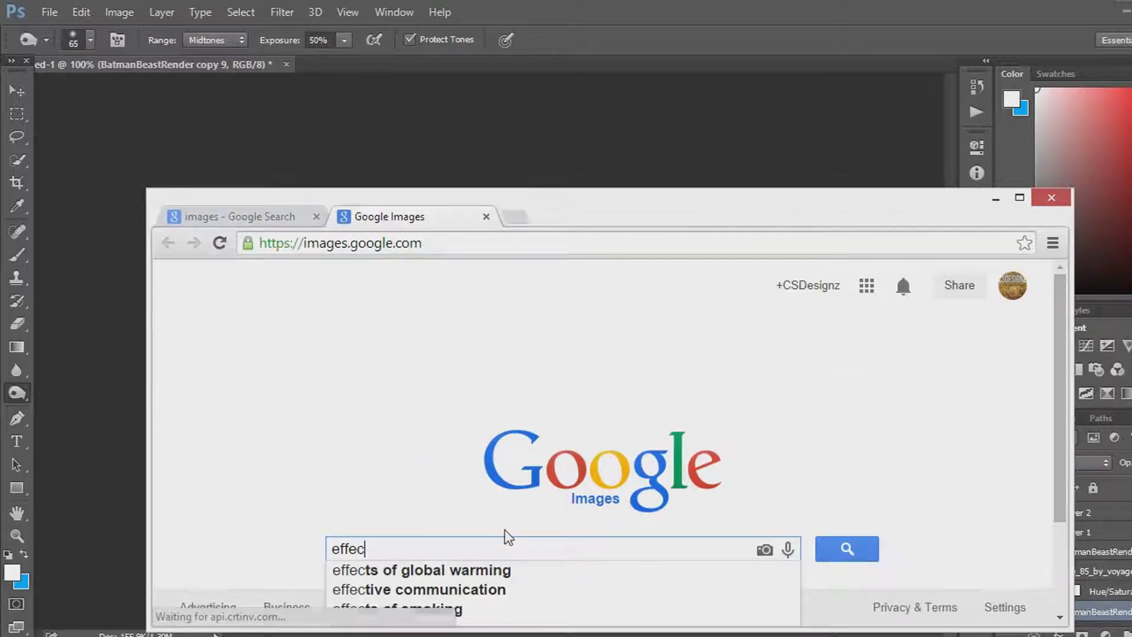
{"action": "type", "text": "t c4d"}
{"action": "key", "text": "Return"}
{"action": "left_click_drag", "start_coordinate": [573, 189], "coordinate": [643, 49]}
Browse the image results for a suitable C4D effect for the Batman graphic
{"action": "scroll", "coordinate": [948, 262], "scroll_direction": "down", "scroll_amount": 3}
{"action": "scroll", "coordinate": [778, 230], "scroll_direction": "down", "scroll_amount": 9}
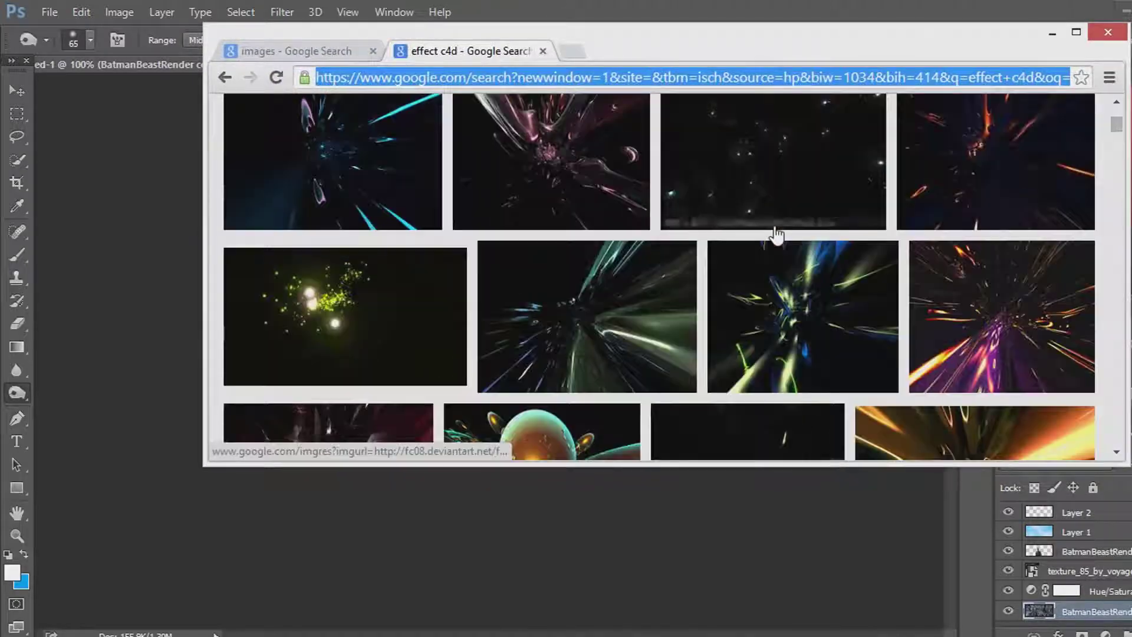
{"action": "scroll", "coordinate": [792, 224], "scroll_direction": "down", "scroll_amount": 5}
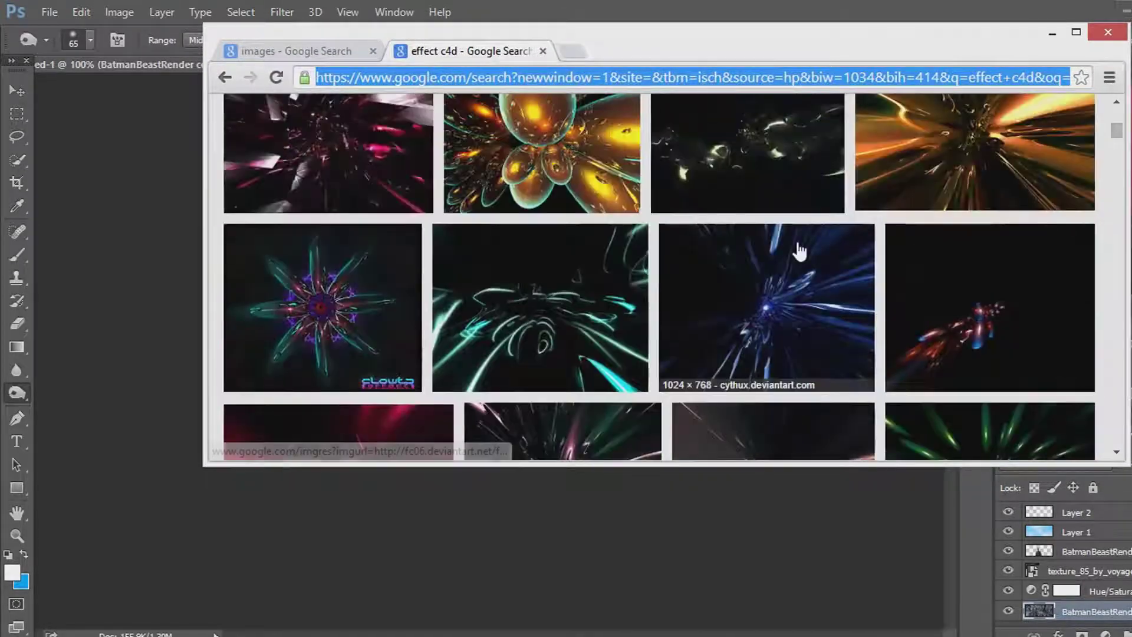
{"action": "scroll", "coordinate": [872, 241], "scroll_direction": "down", "scroll_amount": 10}
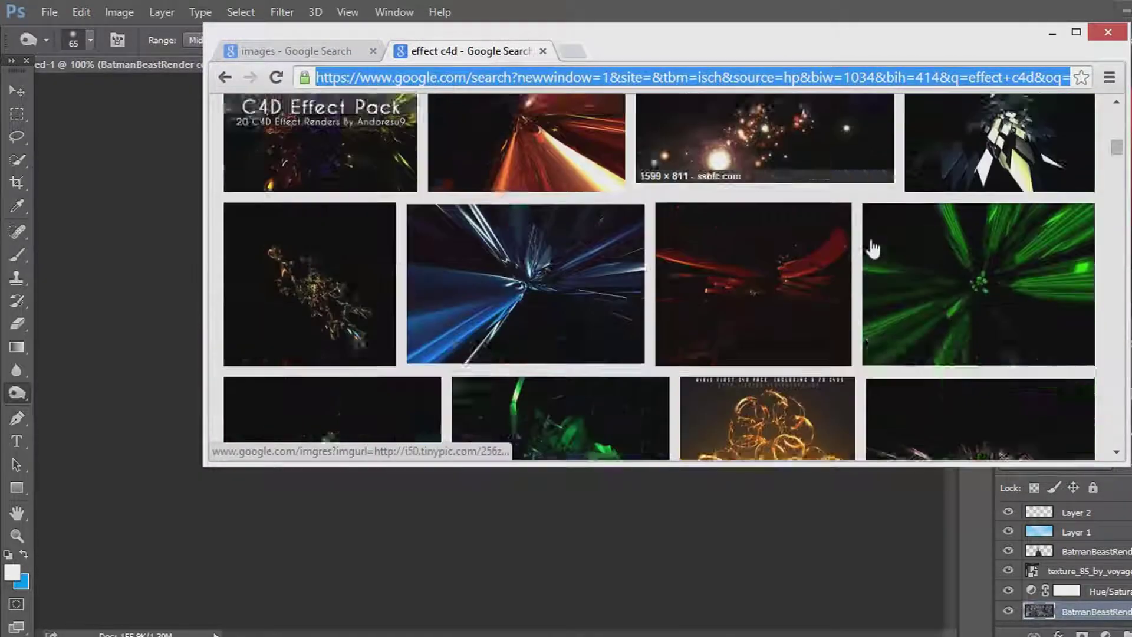
{"action": "scroll", "coordinate": [861, 254], "scroll_direction": "down", "scroll_amount": 8}
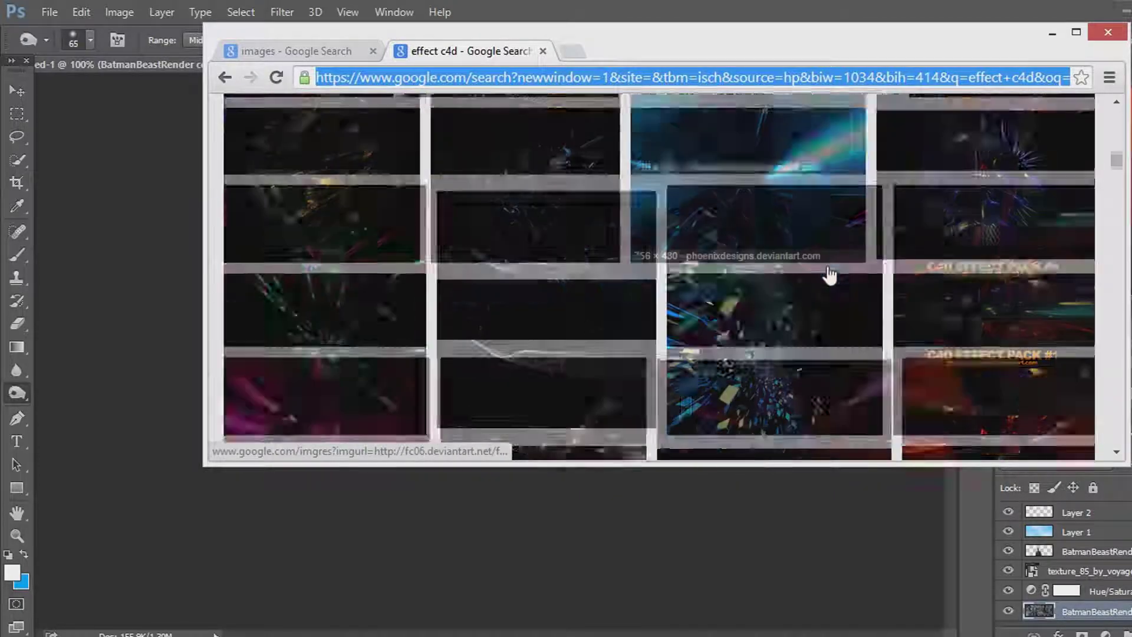
{"action": "scroll", "coordinate": [677, 289], "scroll_direction": "up", "scroll_amount": 20}
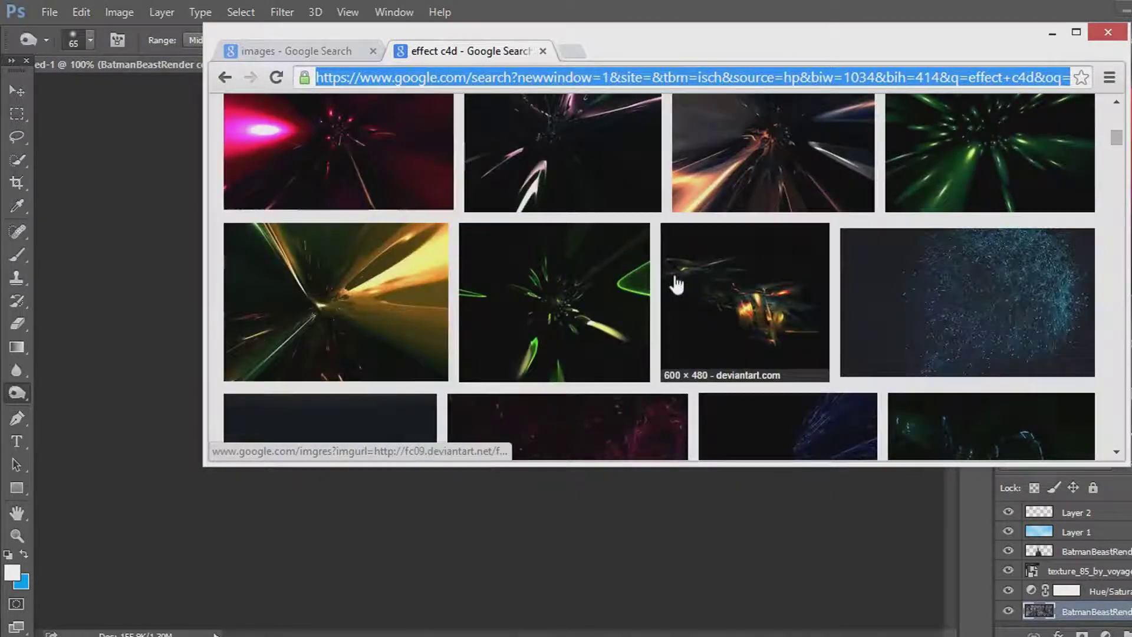
{"action": "scroll", "coordinate": [394, 289], "scroll_direction": "down", "scroll_amount": 3}
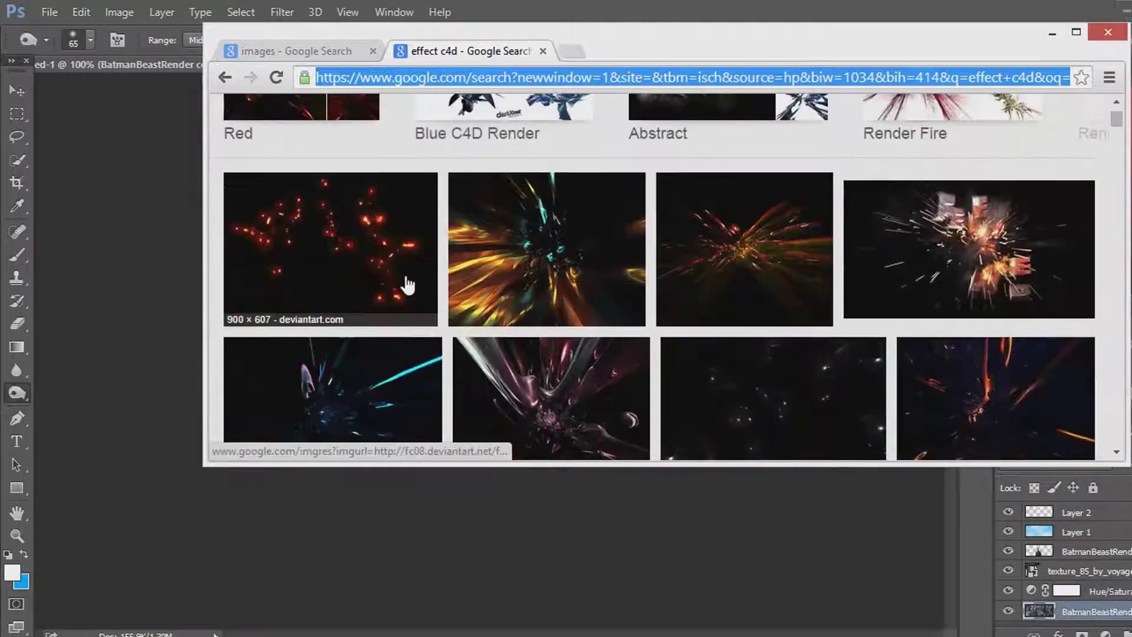
Try to bring the preview of the red spark effect into the Batman document, and return to the image results
{"action": "left_click", "coordinate": [352, 283]}
{"action": "left_click_drag", "start_coordinate": [811, 26], "coordinate": [1131, 21]}
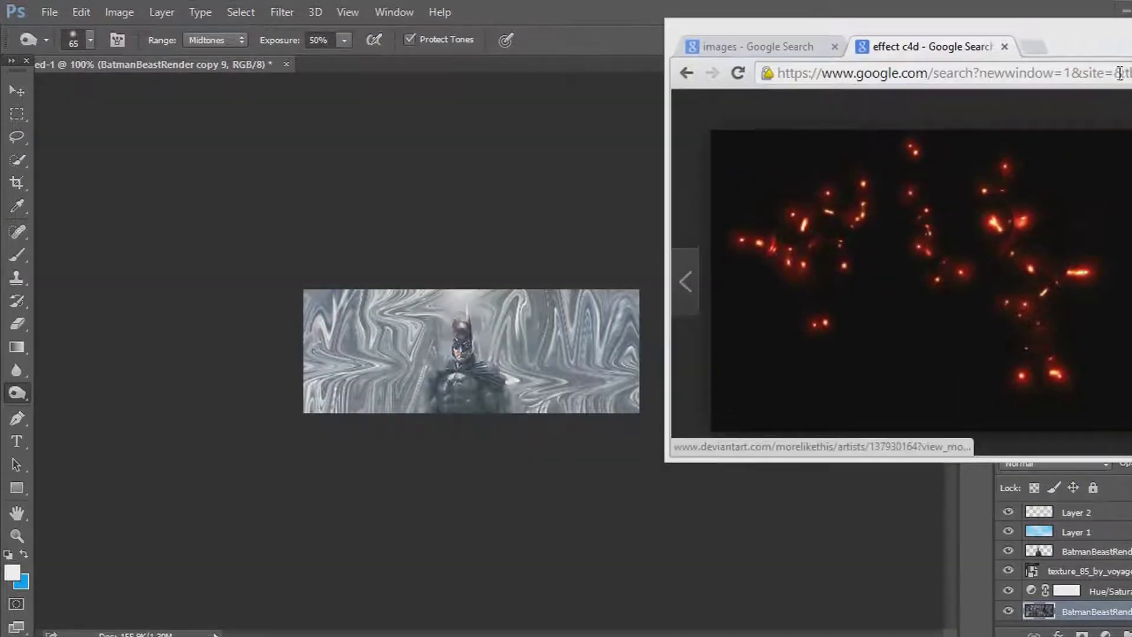
{"action": "left_click_drag", "start_coordinate": [981, 231], "coordinate": [943, 260]}
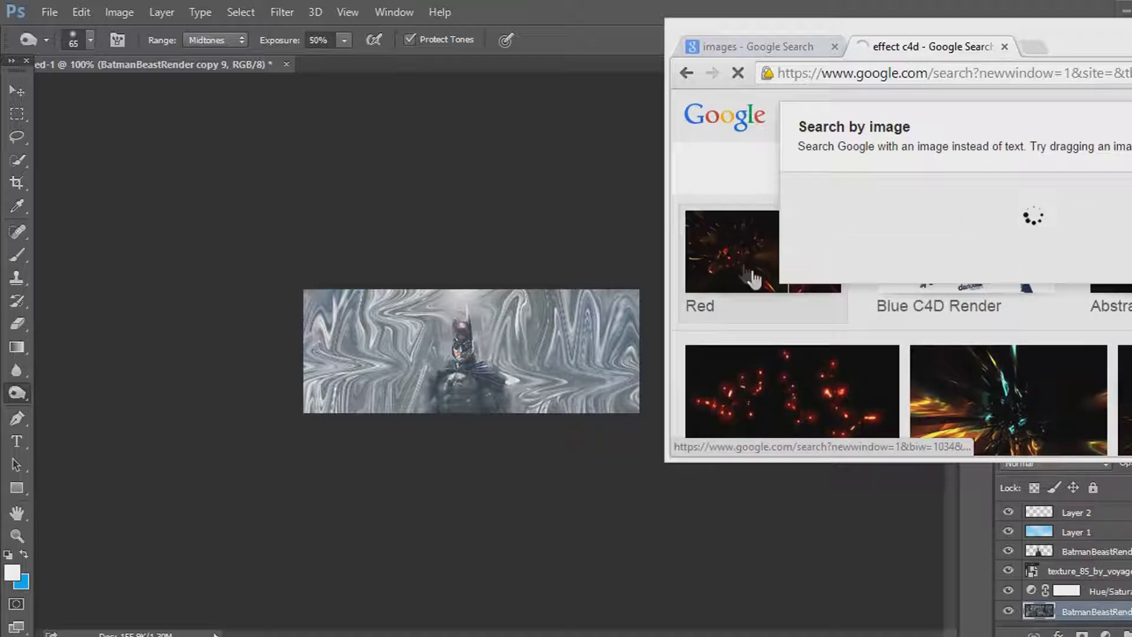
{"action": "left_click_drag", "start_coordinate": [563, 8], "coordinate": [528, 99]}
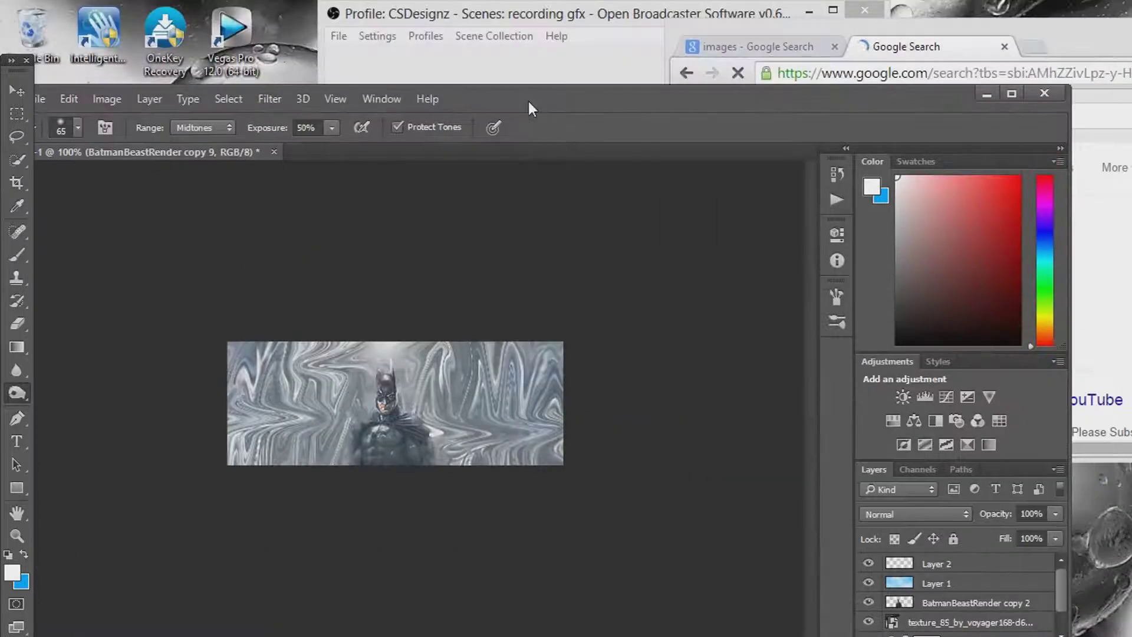
{"action": "key", "text": "alt+Tab"}
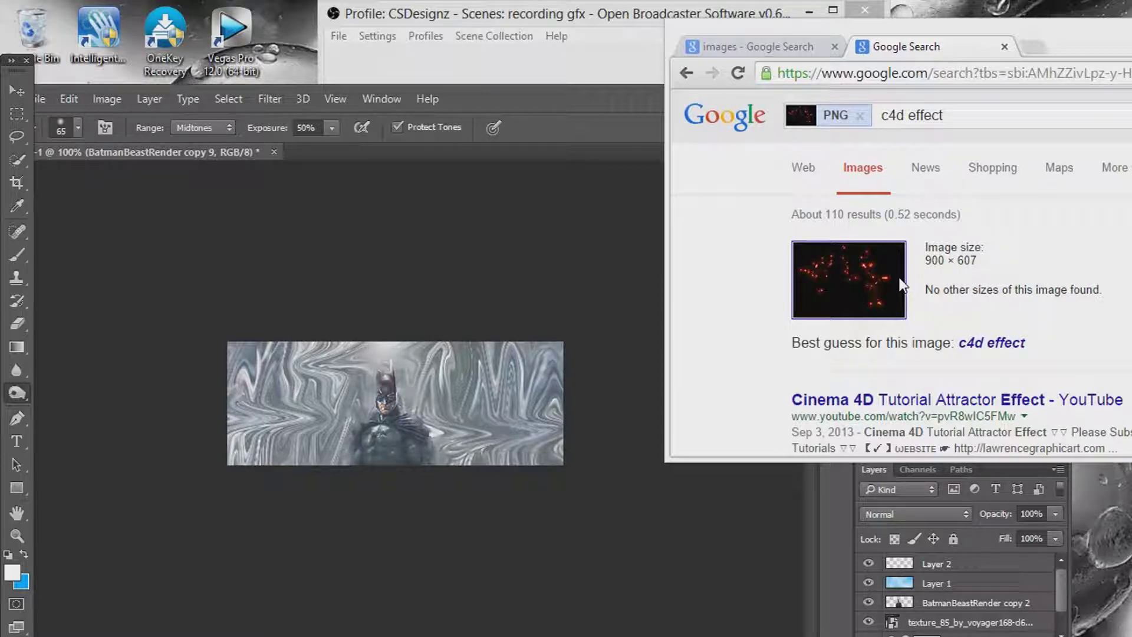
{"action": "left_click", "coordinate": [686, 73]}
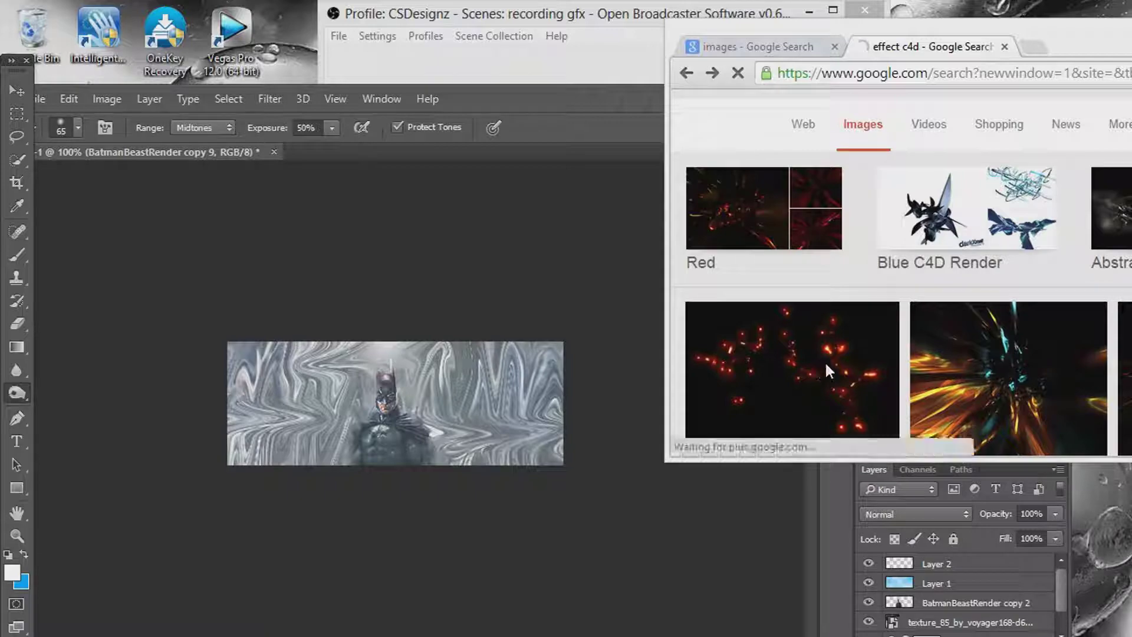
Open the red spark effect image, C4d_Effect_4_by_StockFactory.png, at full size in its own browser tab
{"action": "double_click", "coordinate": [1092, 30]}
{"action": "left_click", "coordinate": [156, 341]}
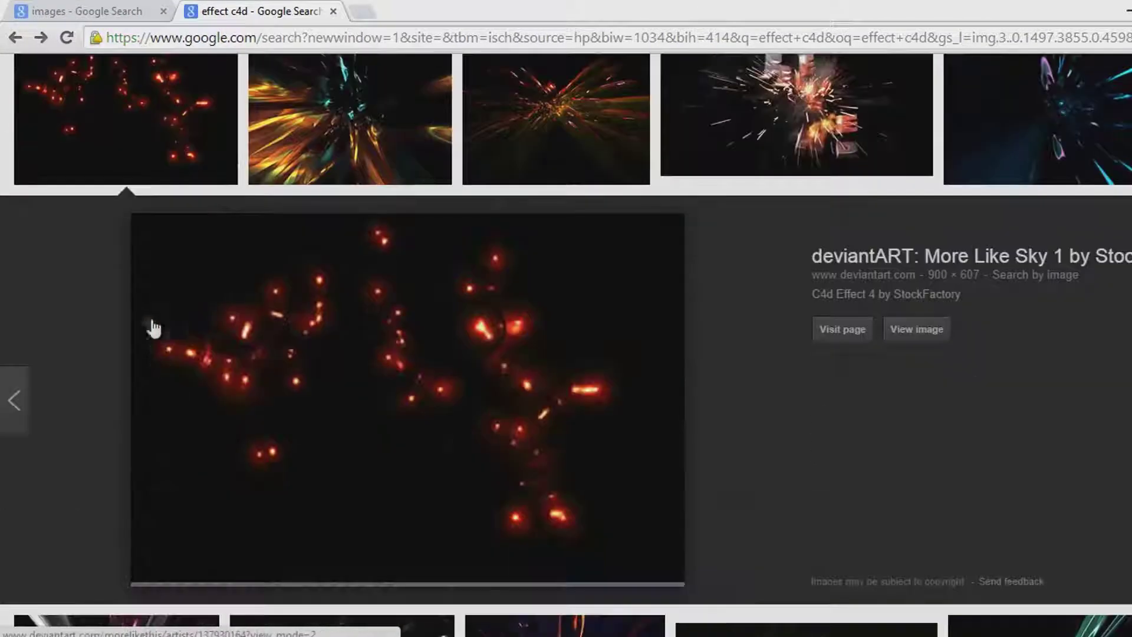
{"action": "left_click", "coordinate": [914, 325]}
{"action": "double_click", "coordinate": [560, 13]}
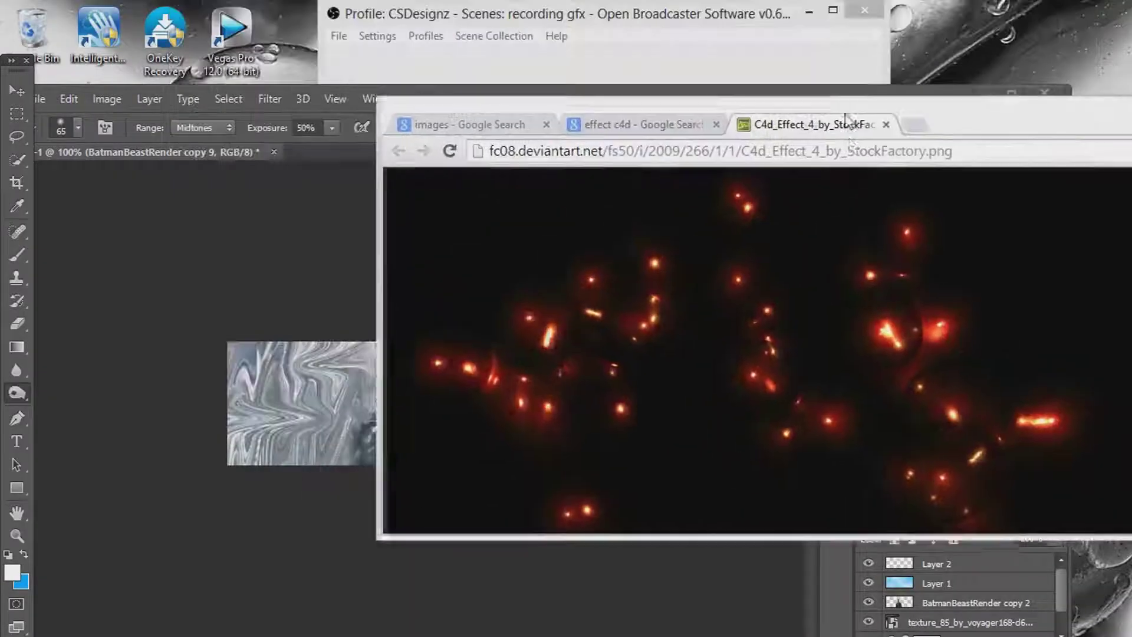
Place the full-size red spark image into the Batman document and switch back to a maximized Photoshop window
{"action": "left_click_drag", "start_coordinate": [692, 263], "coordinate": [331, 413]}
{"action": "left_click", "coordinate": [992, 100]}
{"action": "left_click", "coordinate": [1079, 124]}
{"action": "left_click_drag", "start_coordinate": [1077, 129], "coordinate": [878, 145]}
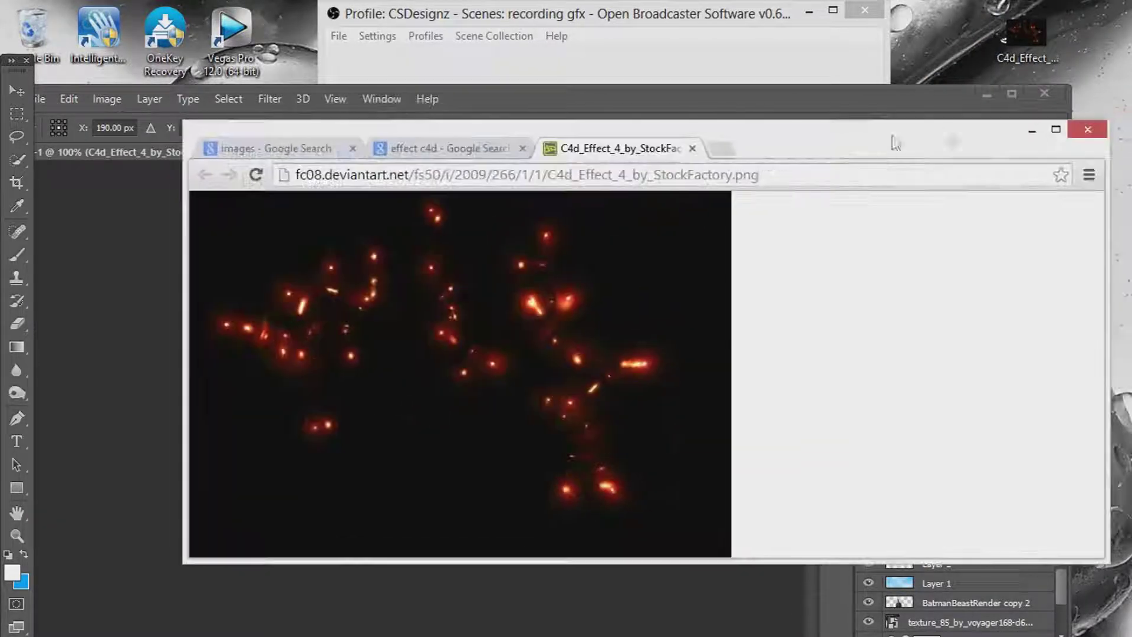
{"action": "left_click", "coordinate": [1024, 97]}
{"action": "left_click", "coordinate": [1011, 94]}
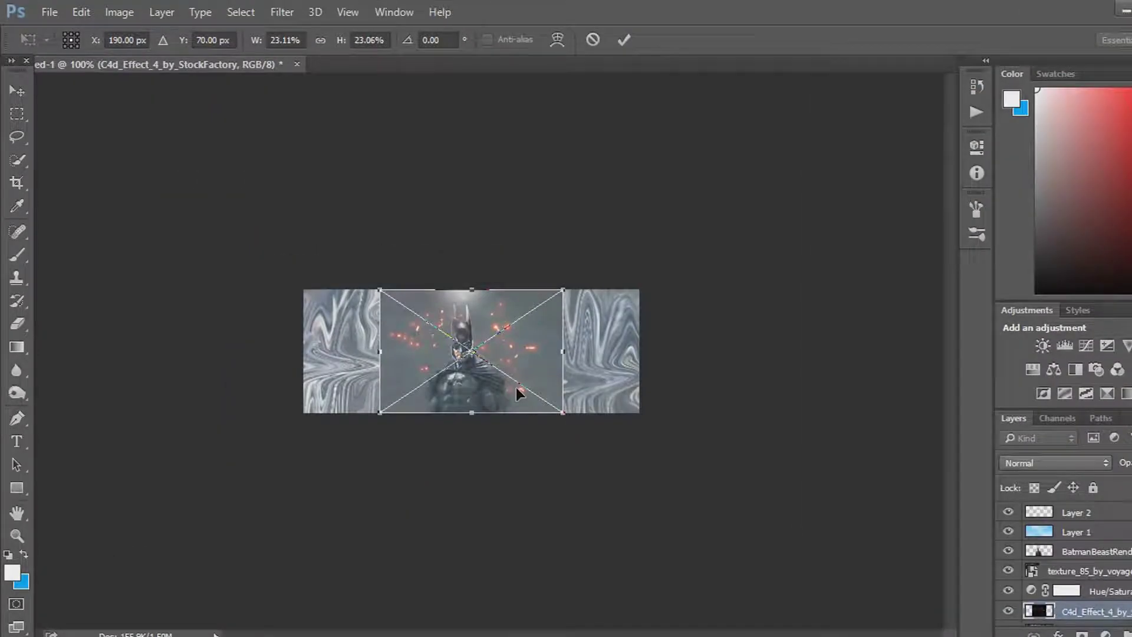
Stretch the placed C4D effect image horizontally to both side edges of the canvas and commit the placement
{"action": "left_click_drag", "start_coordinate": [586, 351], "coordinate": [639, 352]}
{"action": "left_click_drag", "start_coordinate": [380, 352], "coordinate": [304, 352]}
{"action": "key", "text": "Return"}
{"action": "key", "text": "o"}
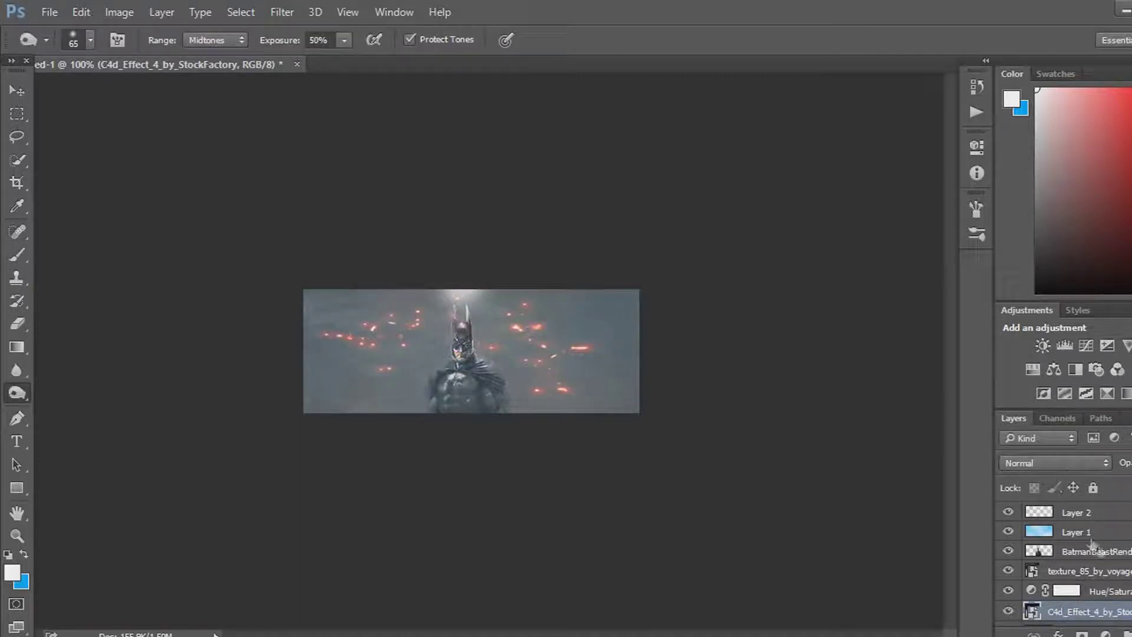
Move the C4d_Effect_4 layer to the top of the layer stack and set its blend mode to Screen
{"action": "left_click_drag", "start_coordinate": [1094, 616], "coordinate": [1092, 511]}
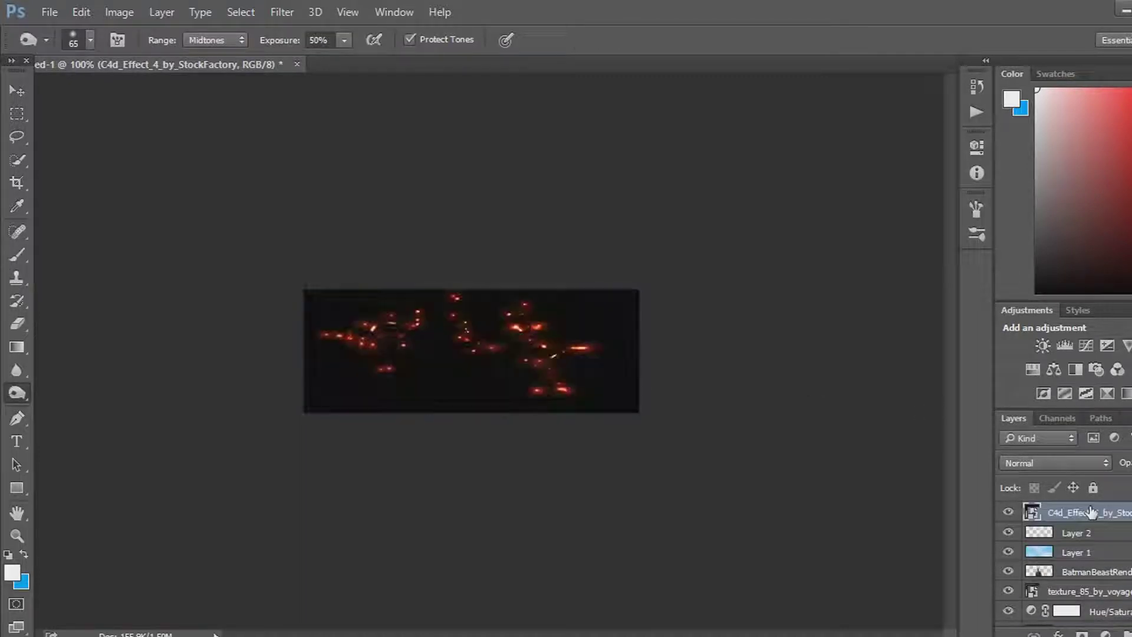
{"action": "left_click", "coordinate": [1046, 463]}
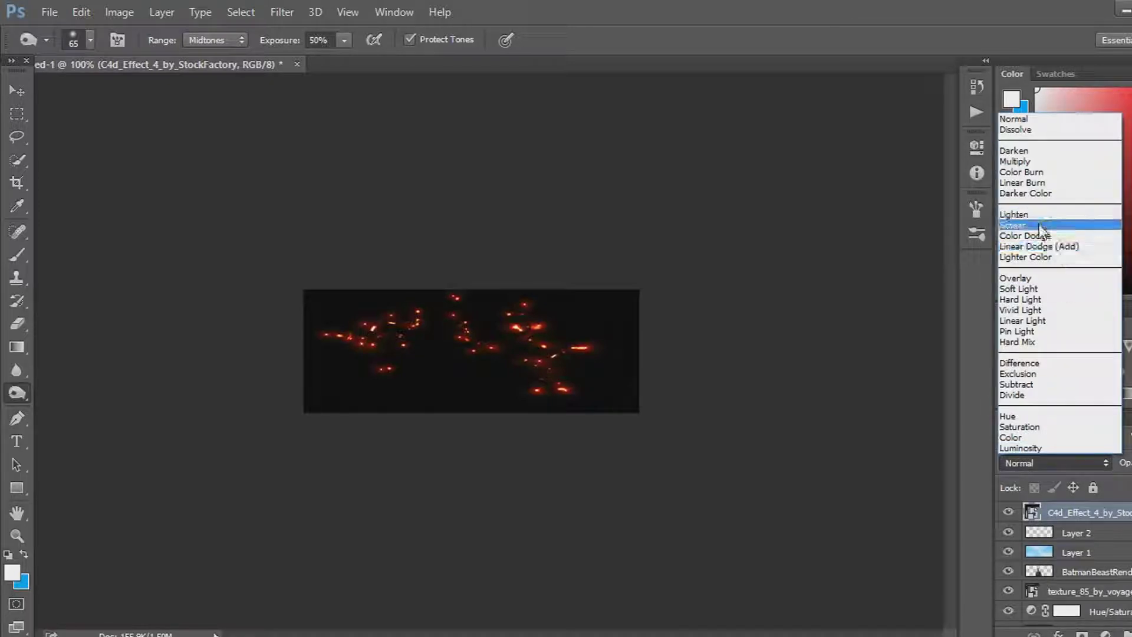
{"action": "left_click", "coordinate": [1040, 229]}
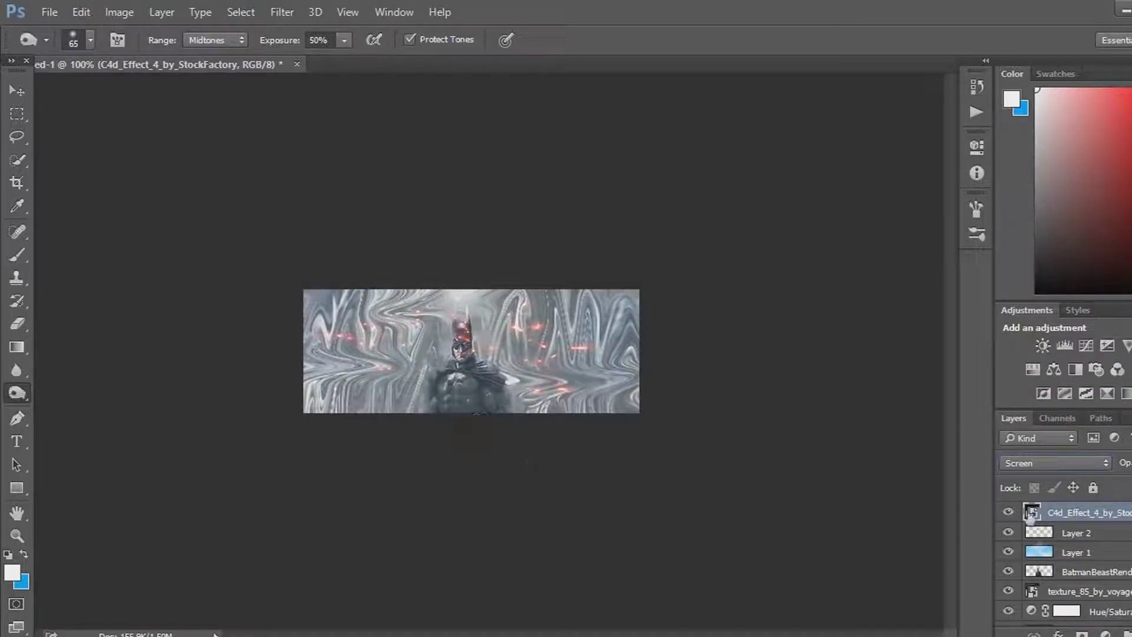
Add a Channel Mixer adjustment above the C4D effect layer with Blue at -2% for the Red output channel
{"action": "left_click", "coordinate": [1117, 370]}
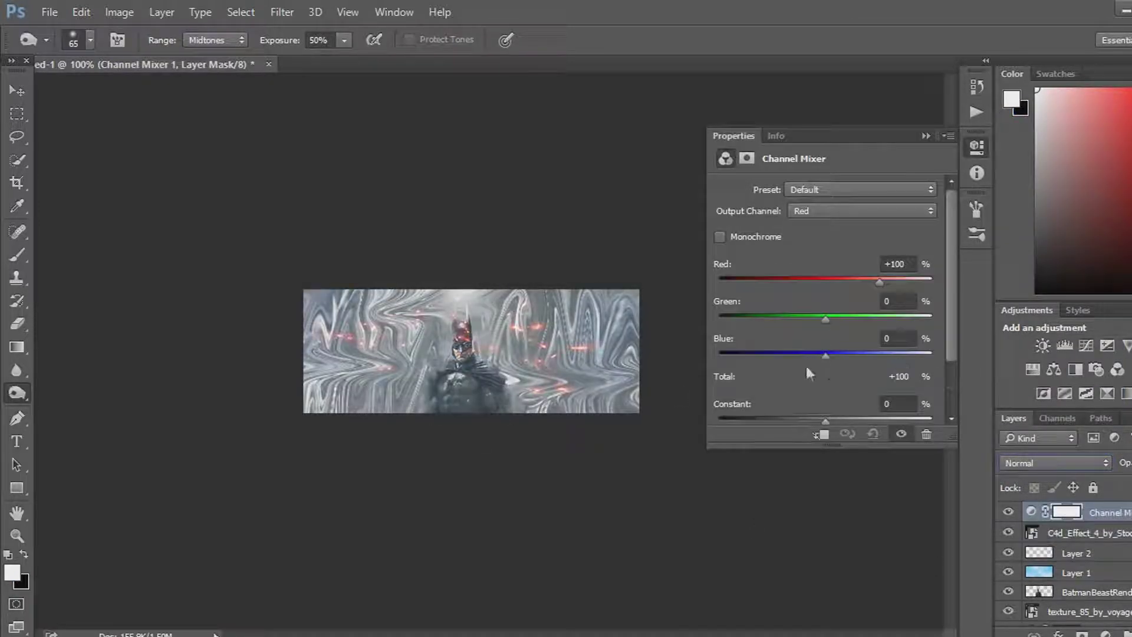
{"action": "mouse_move", "coordinate": [827, 356]}
{"action": "left_mouse_down"}
{"action": "mouse_move", "coordinate": [812, 357]}
{"action": "mouse_move", "coordinate": [822, 356]}
{"action": "left_mouse_up"}
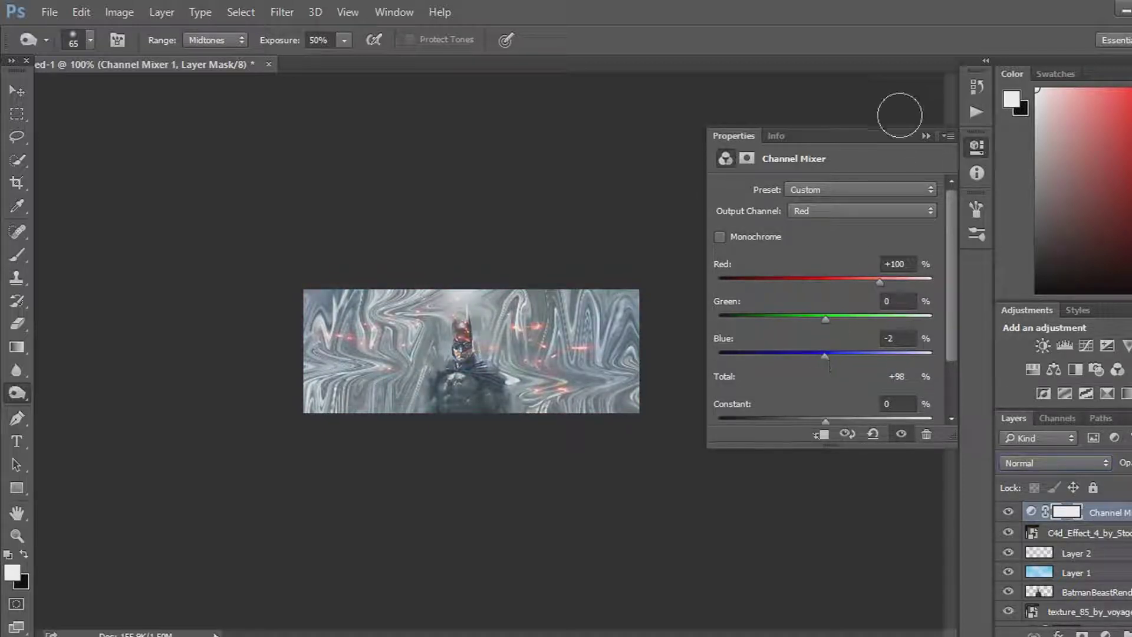
{"action": "left_click", "coordinate": [926, 136]}
Clip the C4D effect layer to Layer 2 with a clipping mask
{"action": "left_click", "coordinate": [1114, 537]}
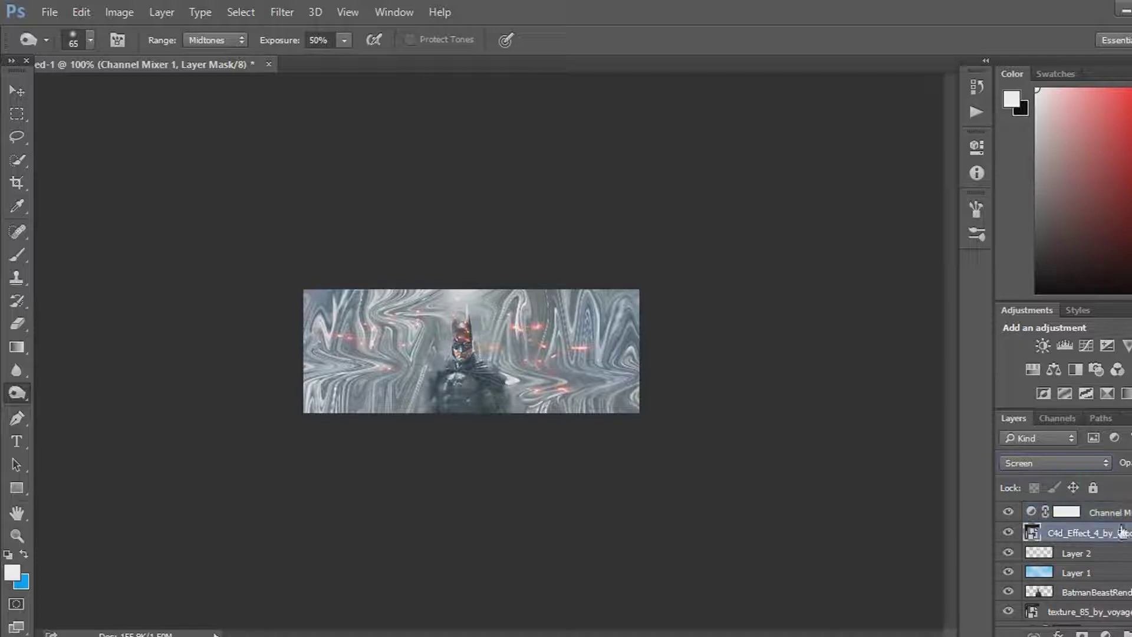
{"action": "right_click", "coordinate": [1064, 536]}
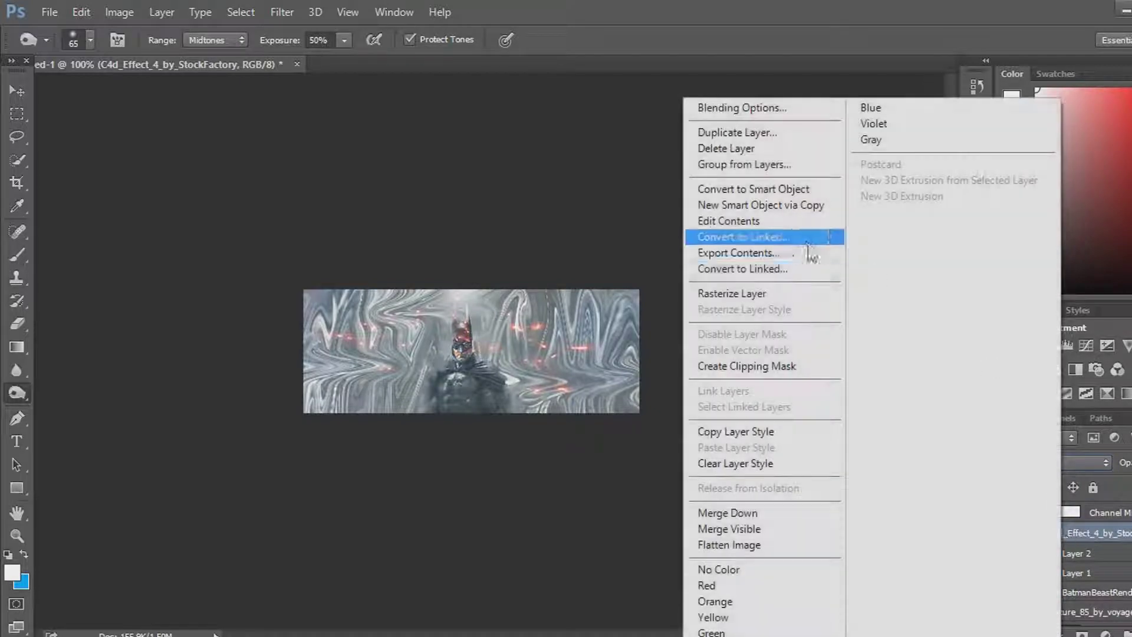
{"action": "left_click", "coordinate": [776, 369]}
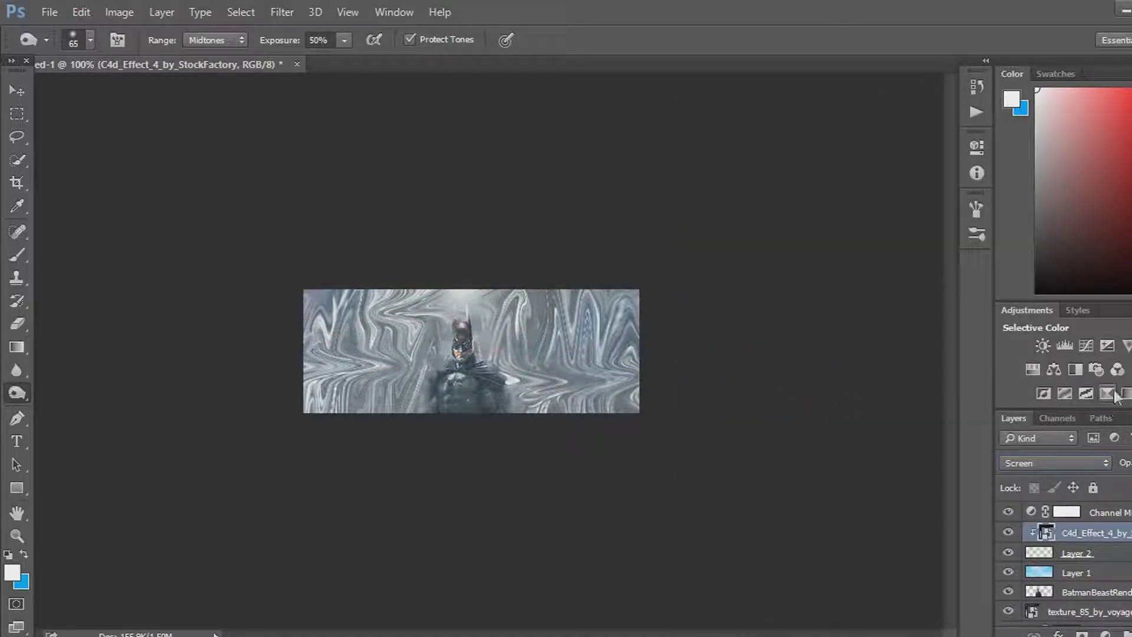
Add two Hue/Saturation adjustments above the C4D effect layer, raising the first one's hue slightly and setting the second one's hue to +24
{"action": "left_click", "coordinate": [1032, 370]}
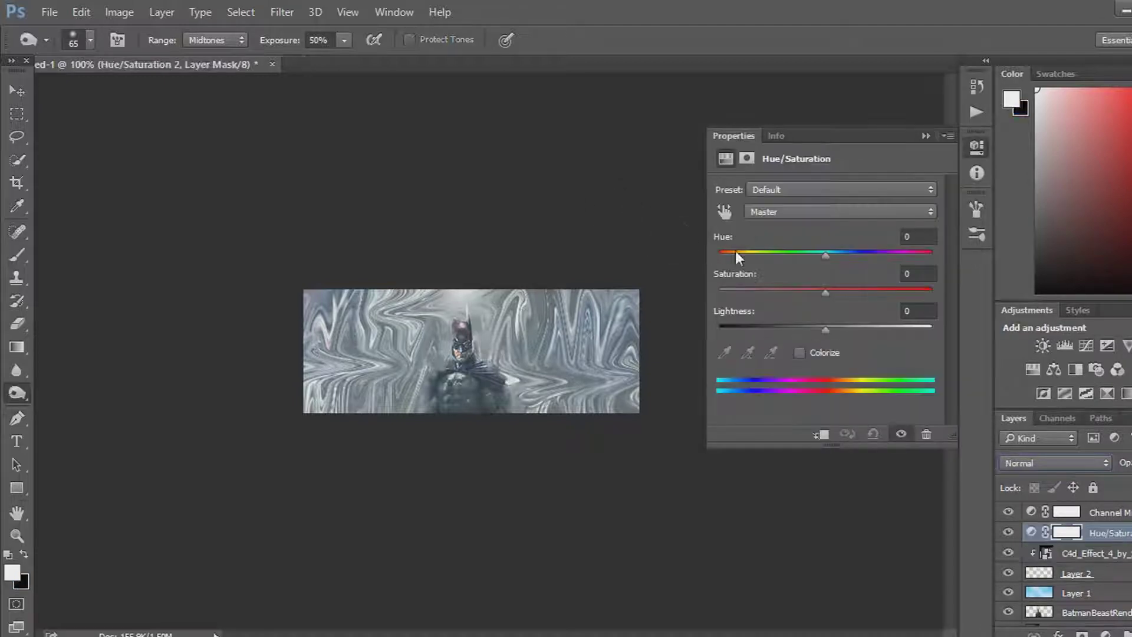
{"action": "left_click_drag", "start_coordinate": [825, 257], "coordinate": [837, 257]}
{"action": "left_click", "coordinate": [1089, 552]}
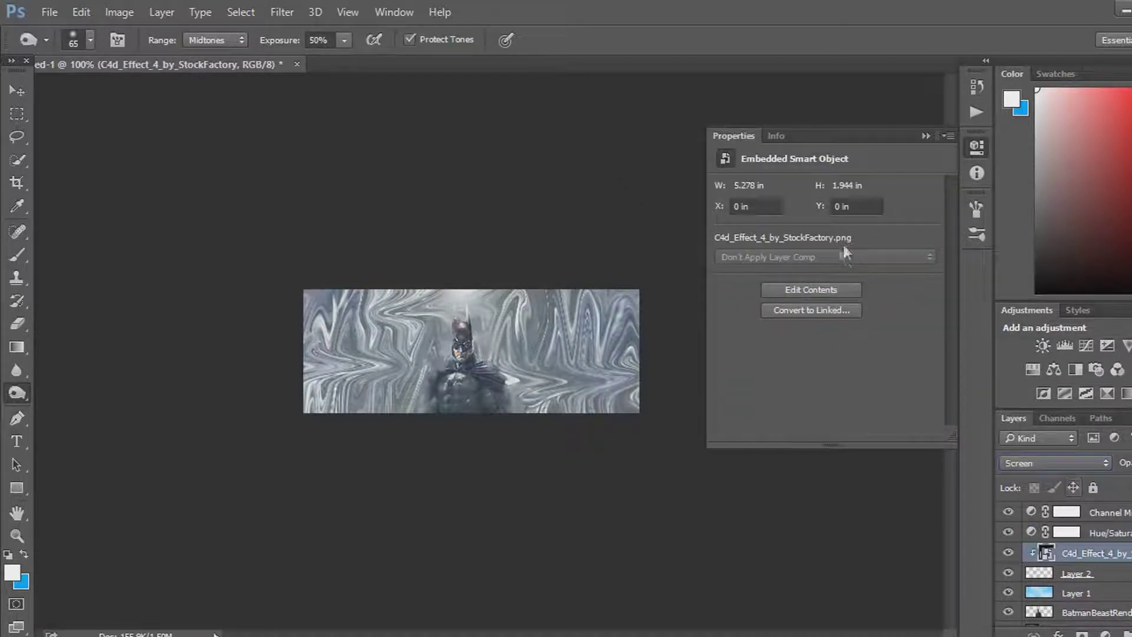
{"action": "left_click", "coordinate": [970, 142]}
{"action": "left_click", "coordinate": [1031, 370]}
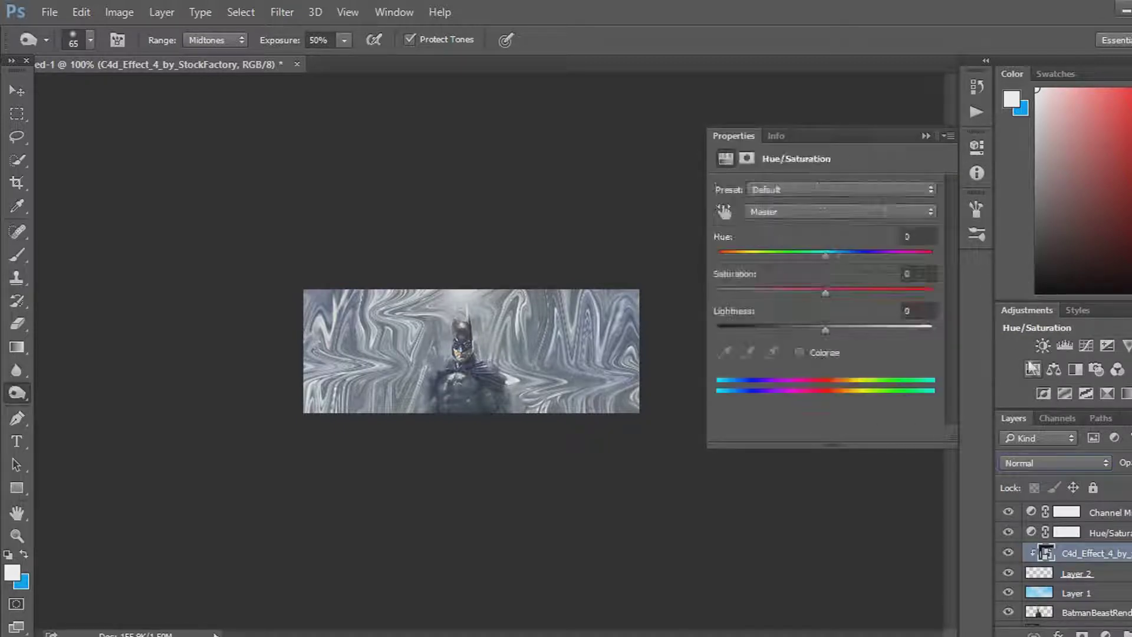
{"action": "left_click_drag", "start_coordinate": [826, 255], "coordinate": [851, 257]}
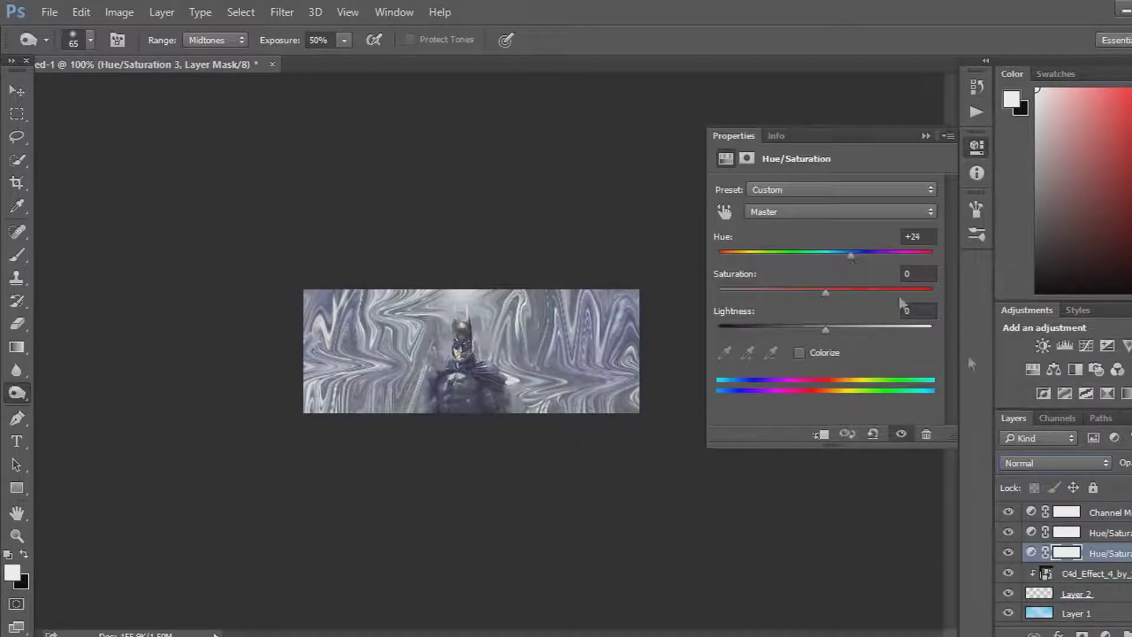
{"action": "left_click", "coordinate": [1110, 558]}
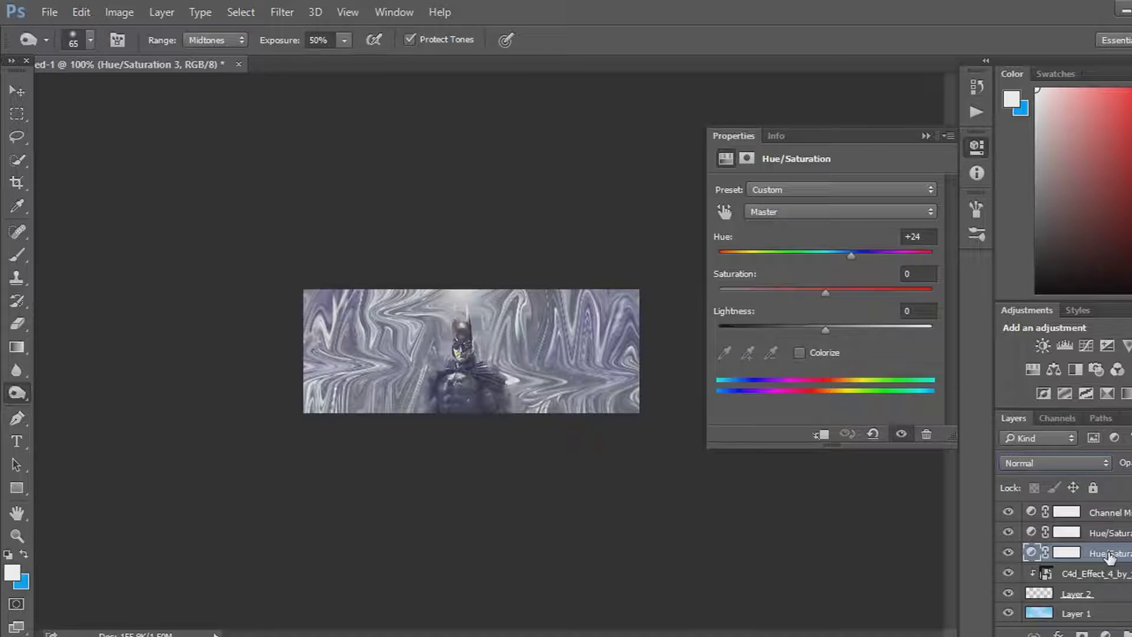
{"action": "left_click", "coordinate": [925, 136]}
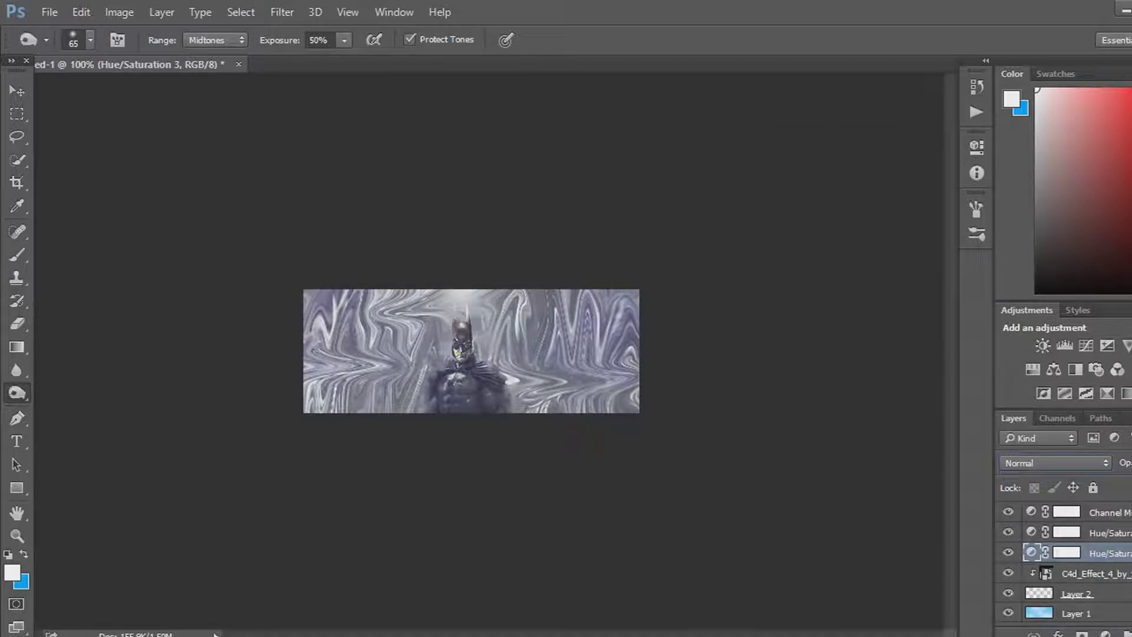
Delete the Channel Mixer adjustment layer together with its mask
{"action": "left_click", "coordinate": [1127, 534]}
{"action": "left_click", "coordinate": [1127, 512]}
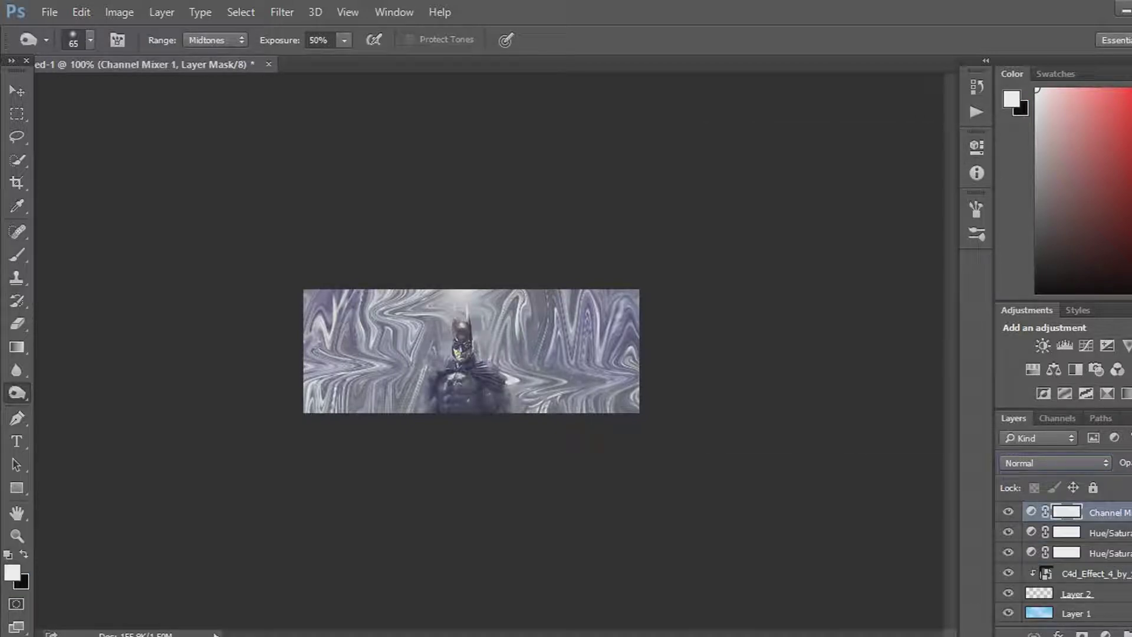
{"action": "key", "text": "Delete"}
{"action": "left_click", "coordinate": [567, 254]}
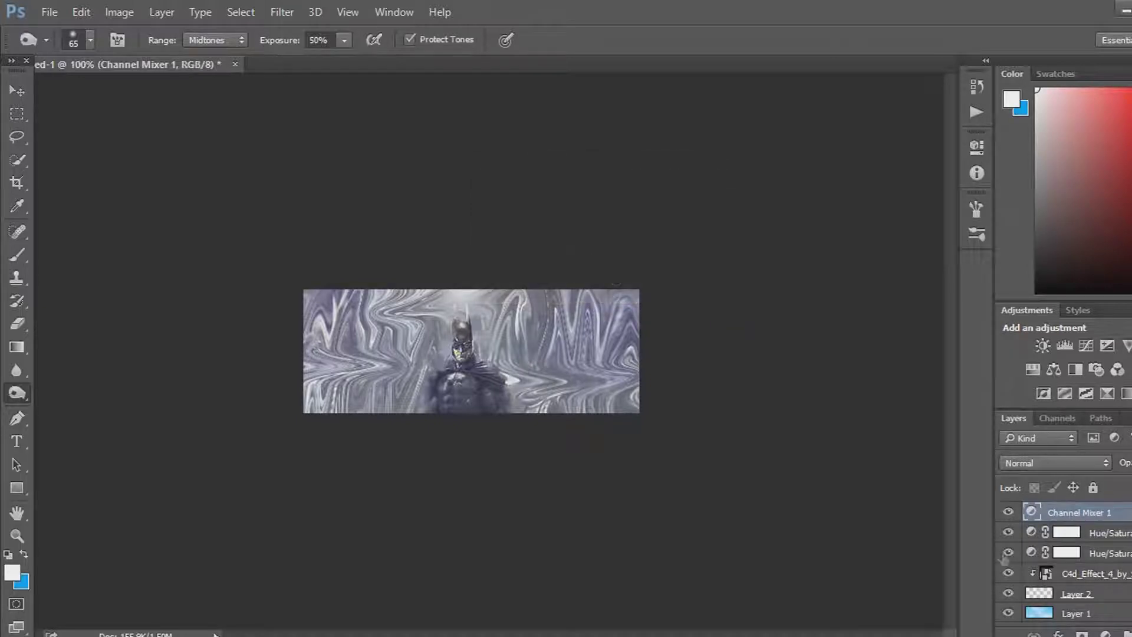
{"action": "key", "text": "Delete"}
{"action": "left_click", "coordinate": [575, 254]}
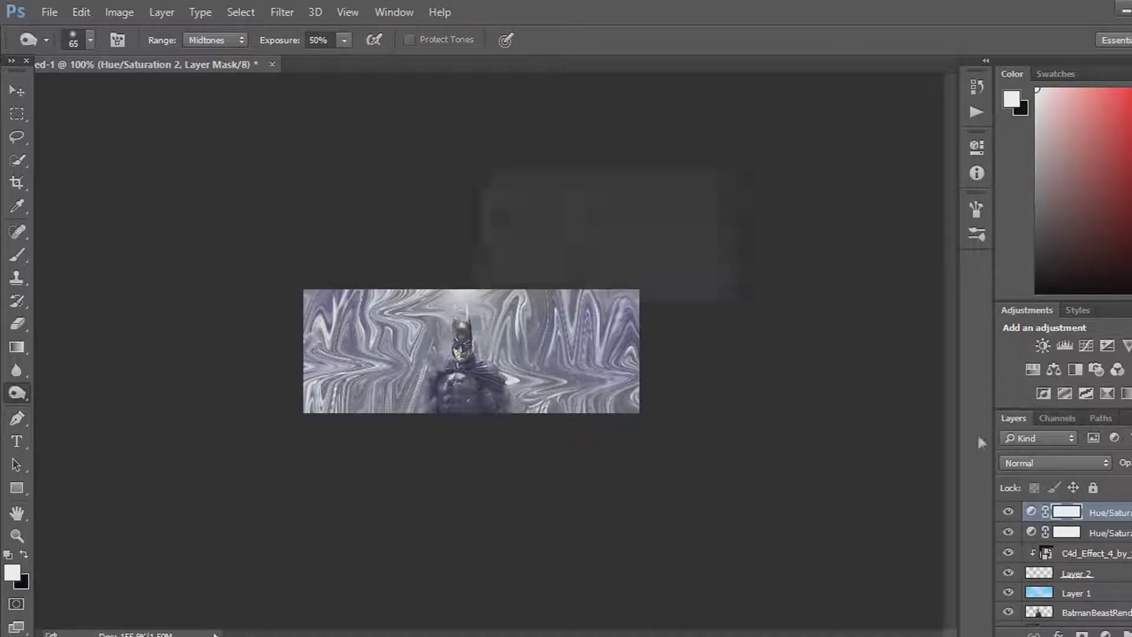
Delete both Hue/Saturation adjustments above the C4D effect layer and release that layer's clipping mask
{"action": "key", "text": "Delete"}
{"action": "left_click", "coordinate": [547, 259]}
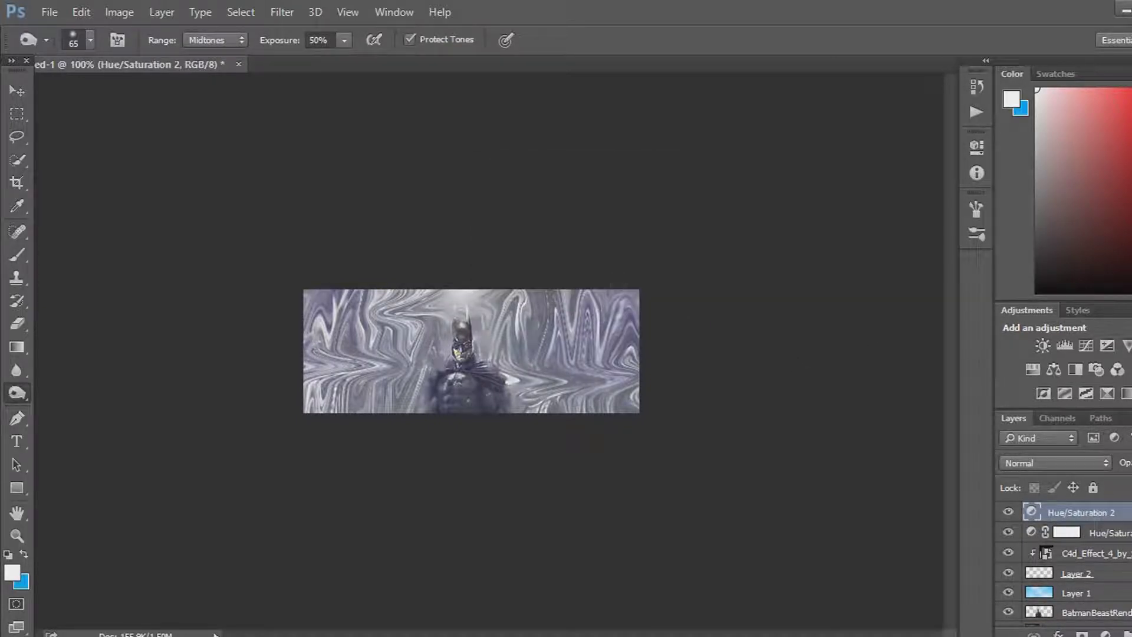
{"action": "key", "text": "Delete"}
{"action": "left_click", "coordinate": [569, 255]}
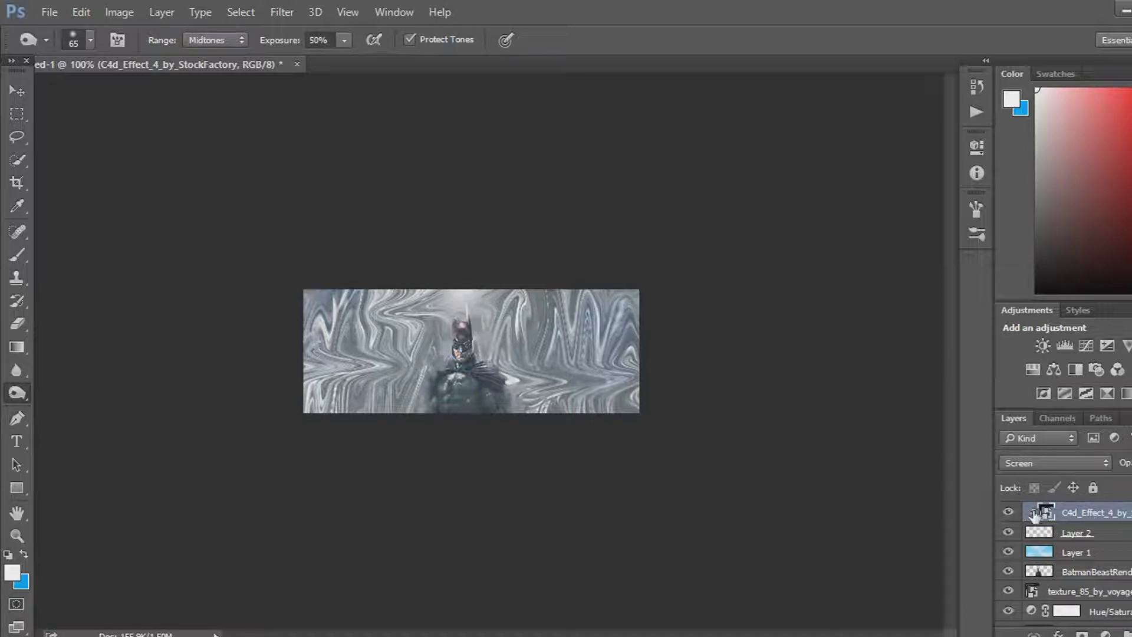
{"action": "right_click", "coordinate": [1071, 510]}
{"action": "left_click", "coordinate": [789, 365]}
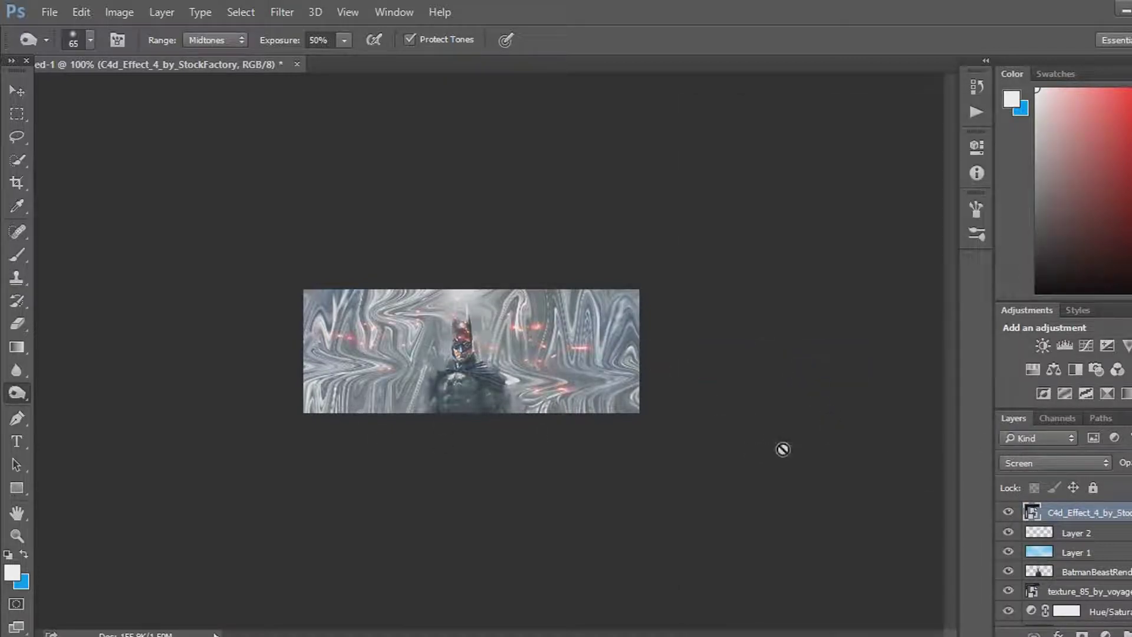
Add a Channel Mixer adjustment above the C4D effect layer with Red at +147% for the Red output channel
{"action": "left_click", "coordinate": [1117, 370]}
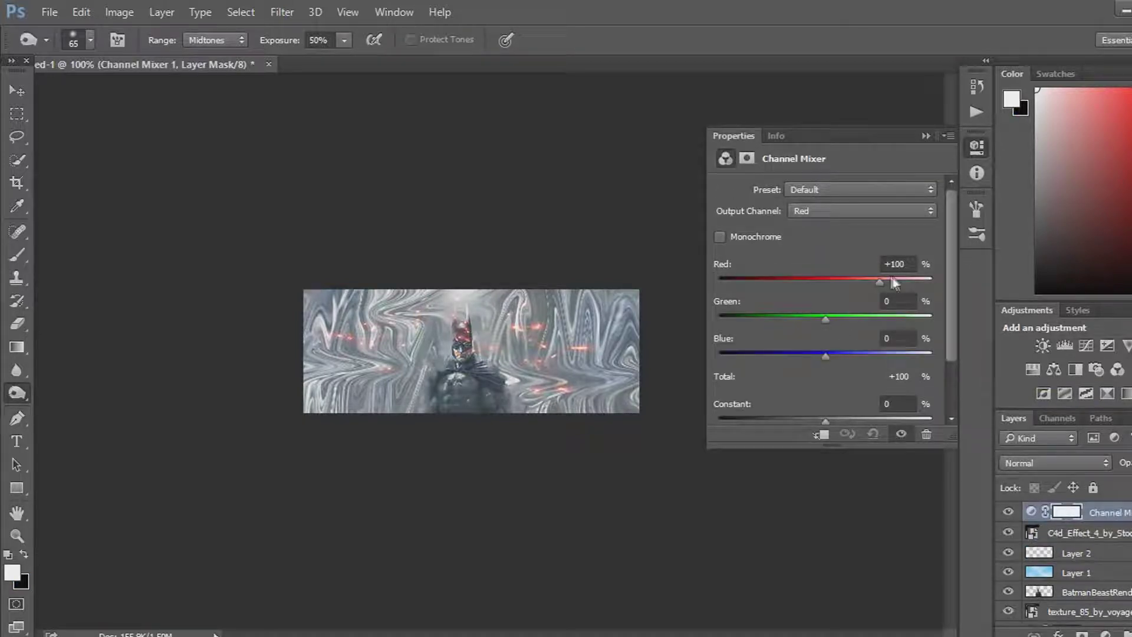
{"action": "left_click_drag", "start_coordinate": [876, 282], "coordinate": [904, 288]}
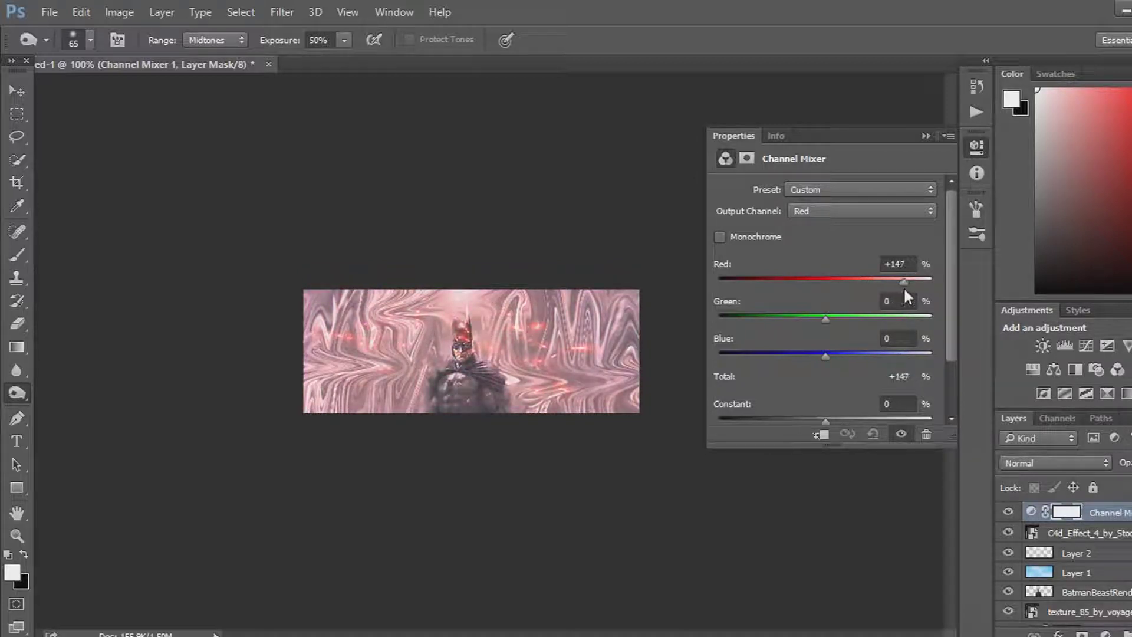
{"action": "left_click", "coordinate": [920, 134]}
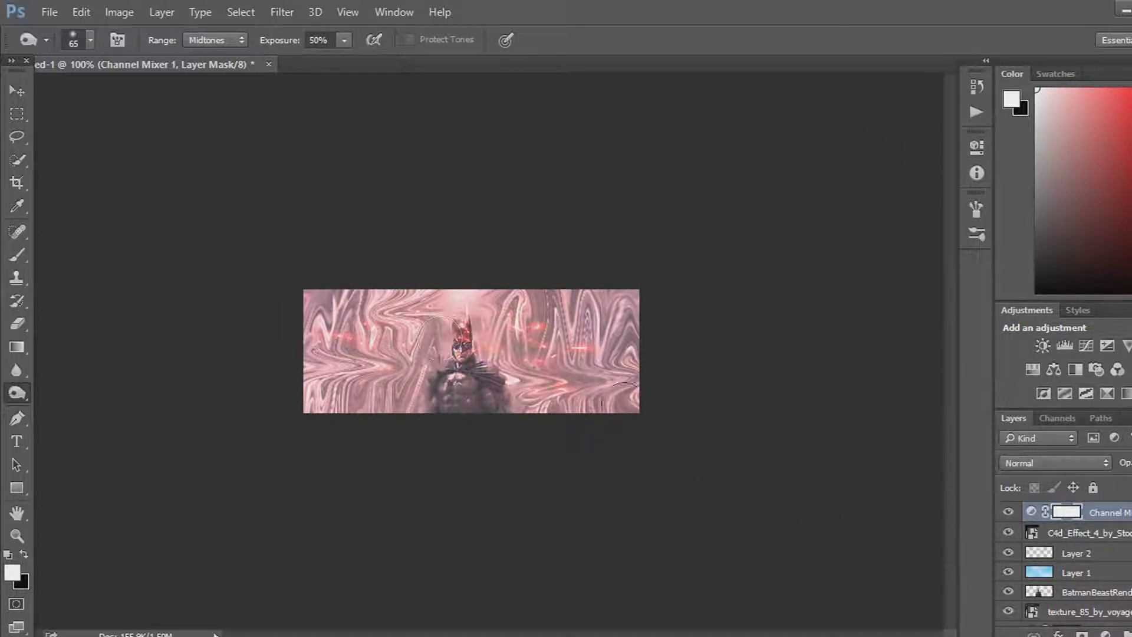
Scale the C4D effect layer down to about 20% and place it over the Batman figure
{"action": "left_click", "coordinate": [1089, 534]}
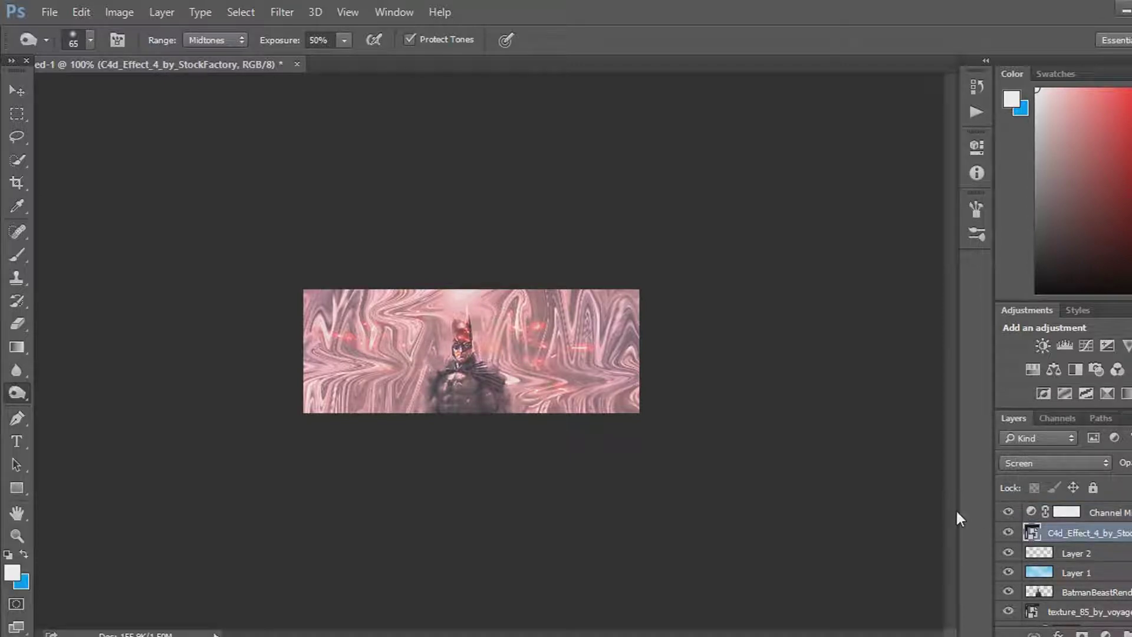
{"action": "key", "text": "ctrl+t"}
{"action": "left_click_drag", "start_coordinate": [641, 288], "coordinate": [581, 296]}
{"action": "left_click_drag", "start_coordinate": [307, 296], "coordinate": [401, 304]}
{"action": "left_click_drag", "start_coordinate": [581, 305], "coordinate": [560, 308]}
{"action": "left_click_drag", "start_coordinate": [494, 362], "coordinate": [474, 363]}
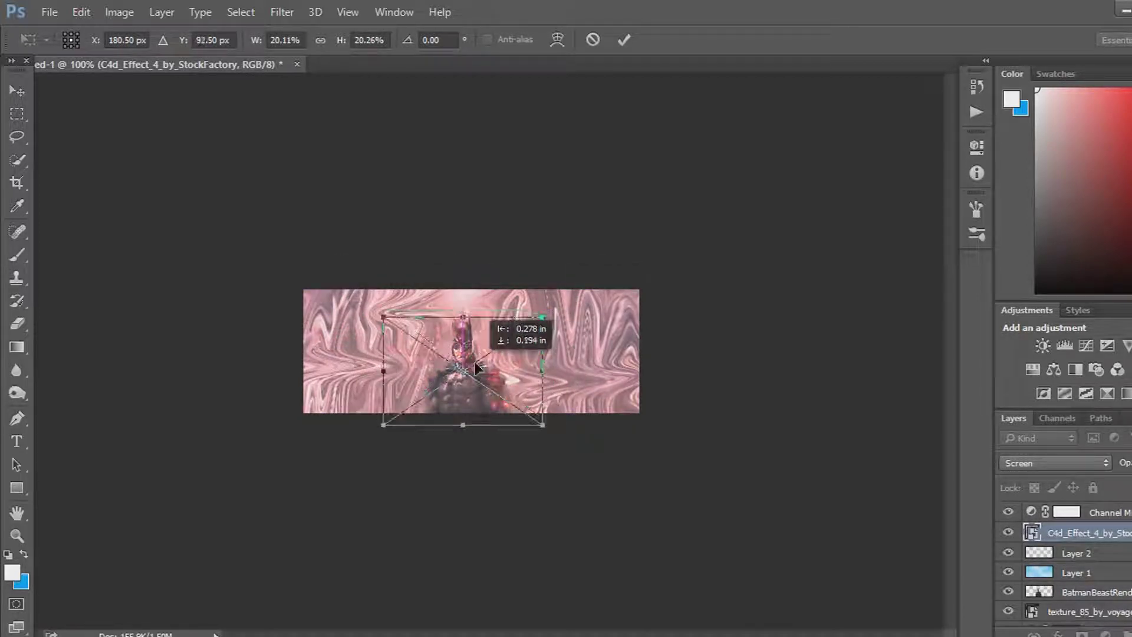
{"action": "key", "text": "Return"}
{"action": "key", "text": "o"}
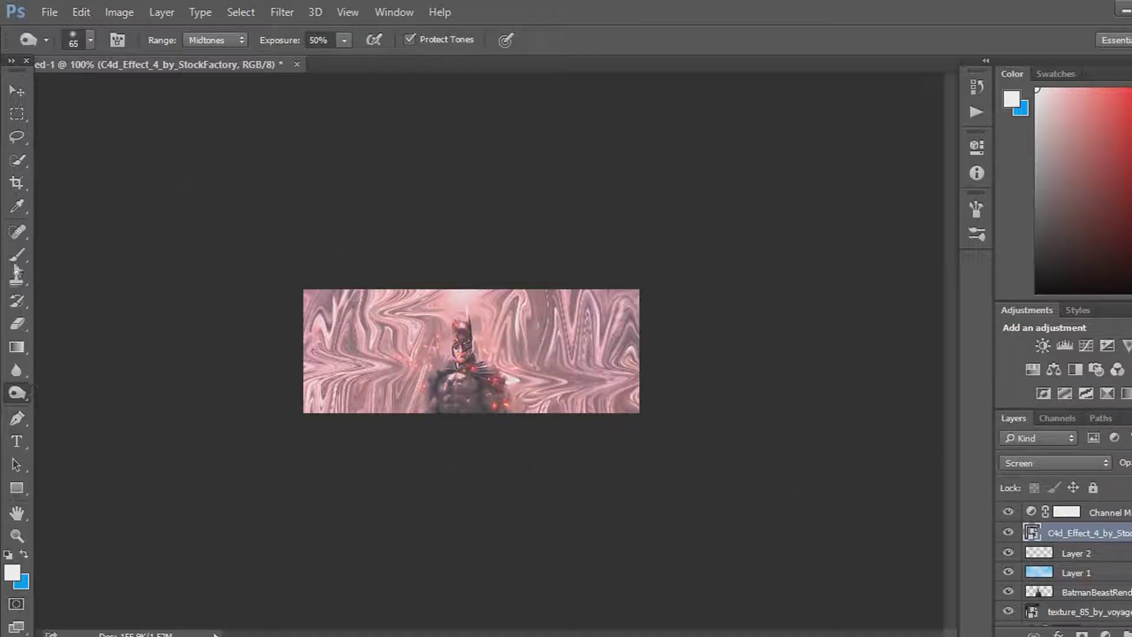
Choose the Eraser tool and rasterize the C4D effect layer
{"action": "left_click", "coordinate": [16, 347]}
{"action": "left_click", "coordinate": [17, 323]}
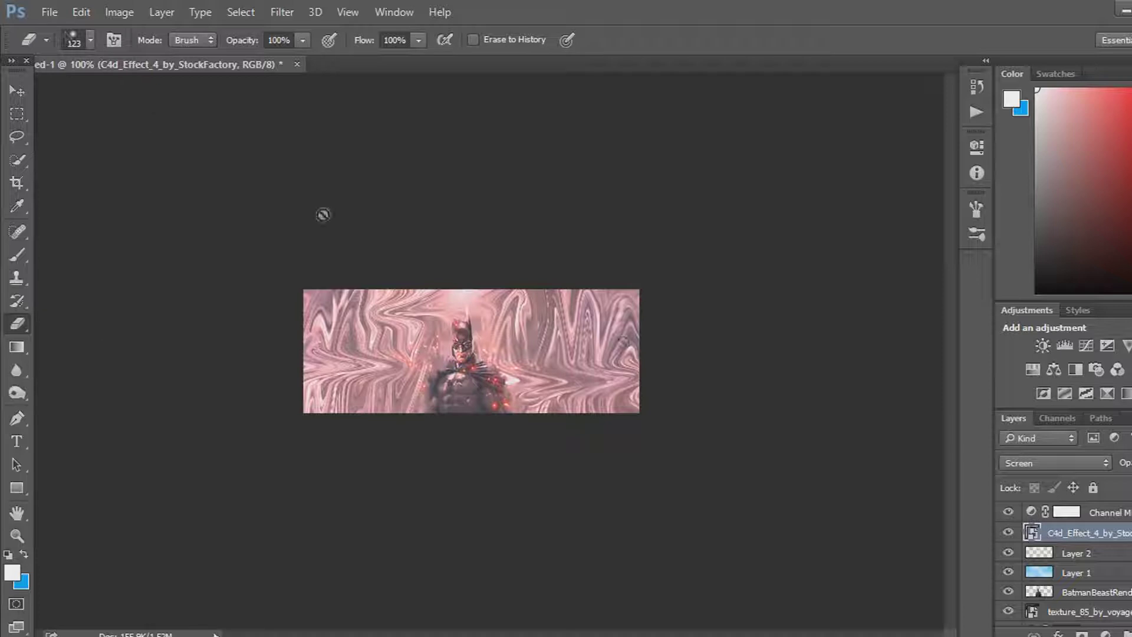
{"action": "right_click", "coordinate": [1087, 536]}
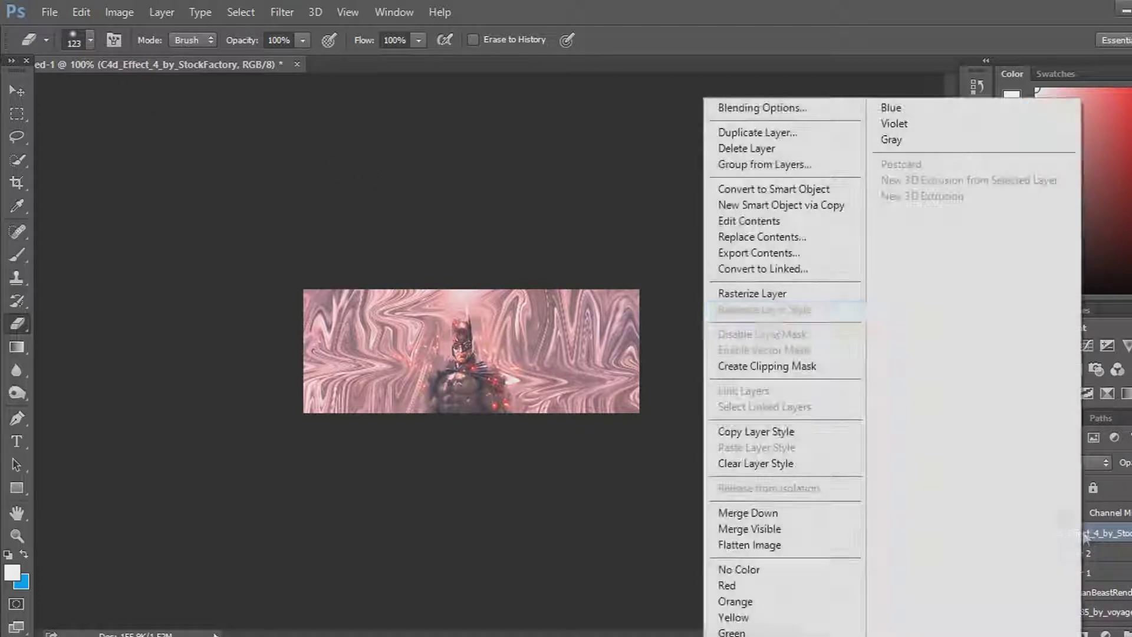
{"action": "left_click", "coordinate": [749, 293]}
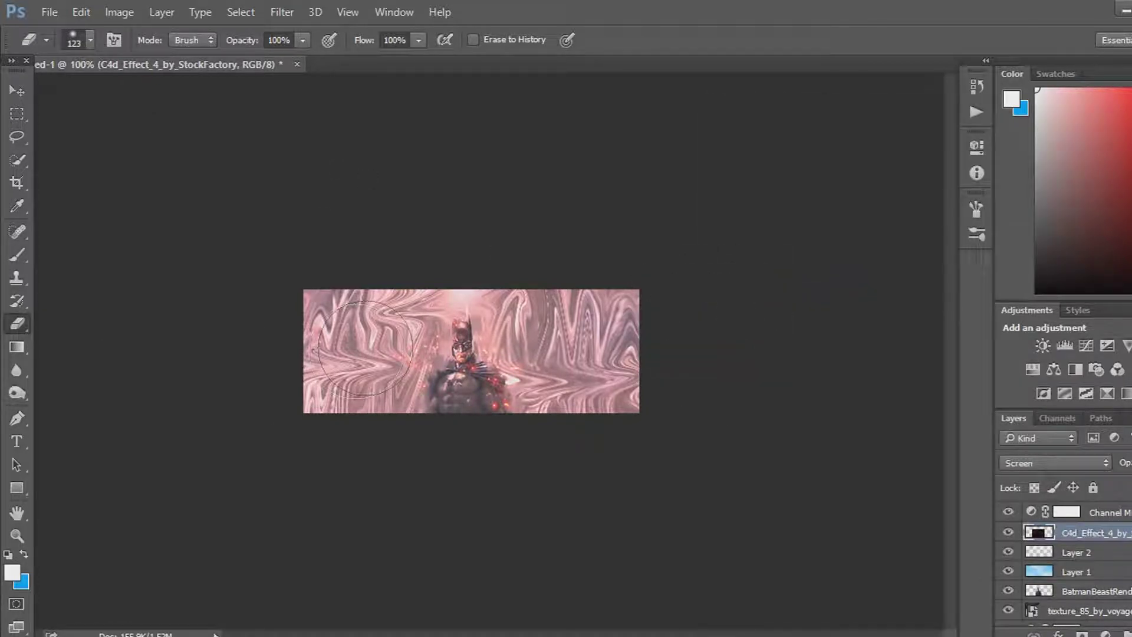
Erase parts of the C4D effect around Batman with a soft 43 px eraser at 0% hardness
{"action": "left_click", "coordinate": [75, 41]}
{"action": "left_click_drag", "start_coordinate": [122, 139], "coordinate": [101, 147]}
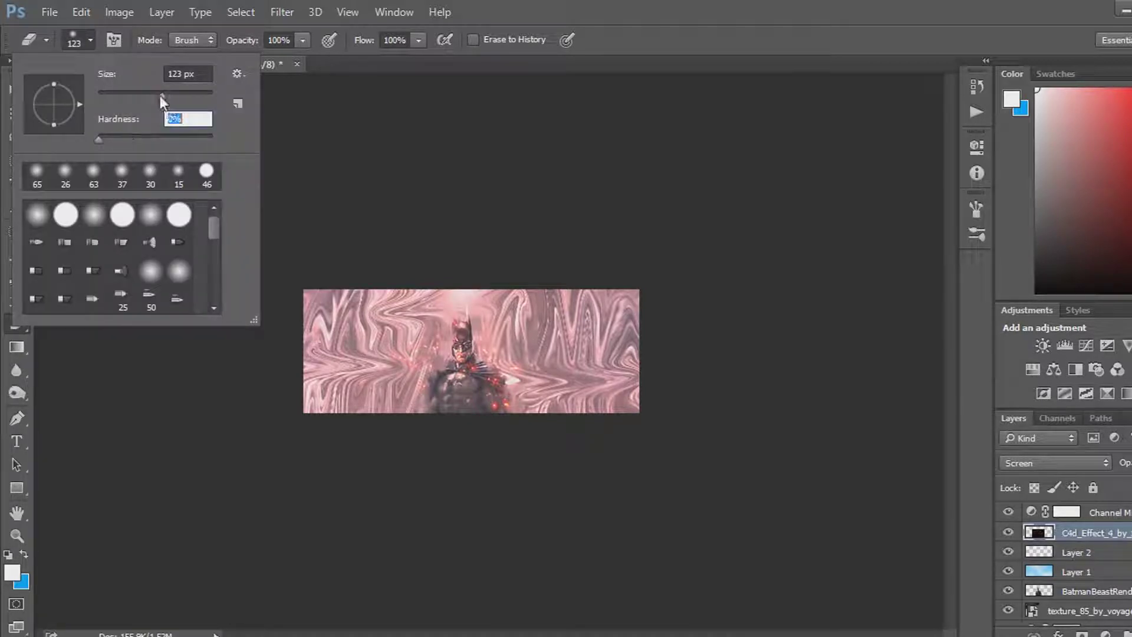
{"action": "left_click_drag", "start_coordinate": [162, 98], "coordinate": [143, 102]}
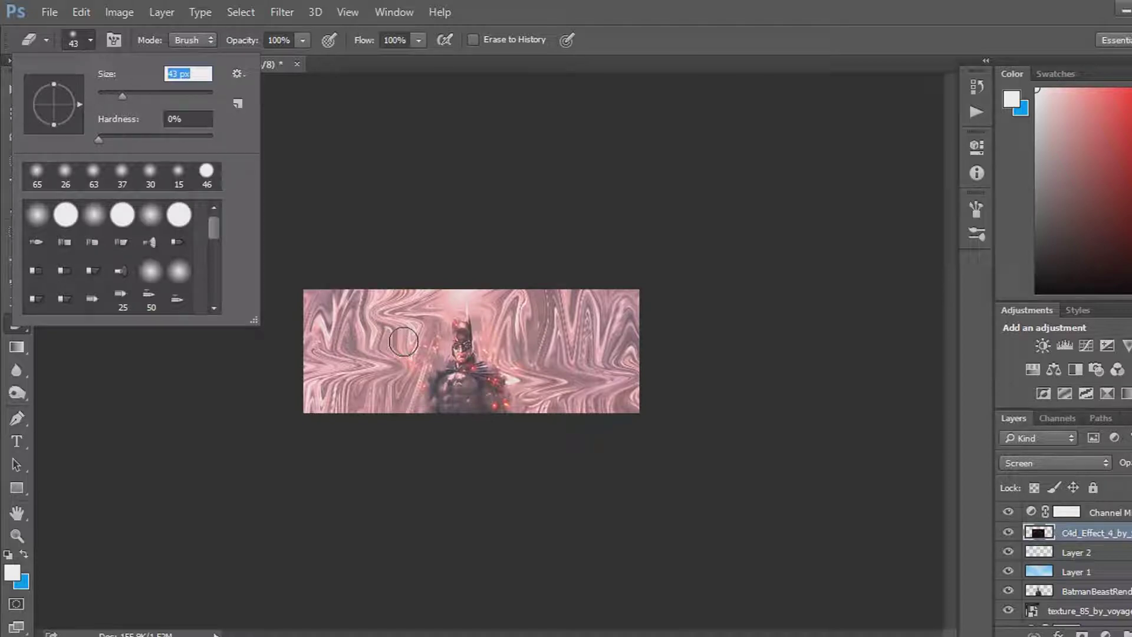
{"action": "key", "text": "Return"}
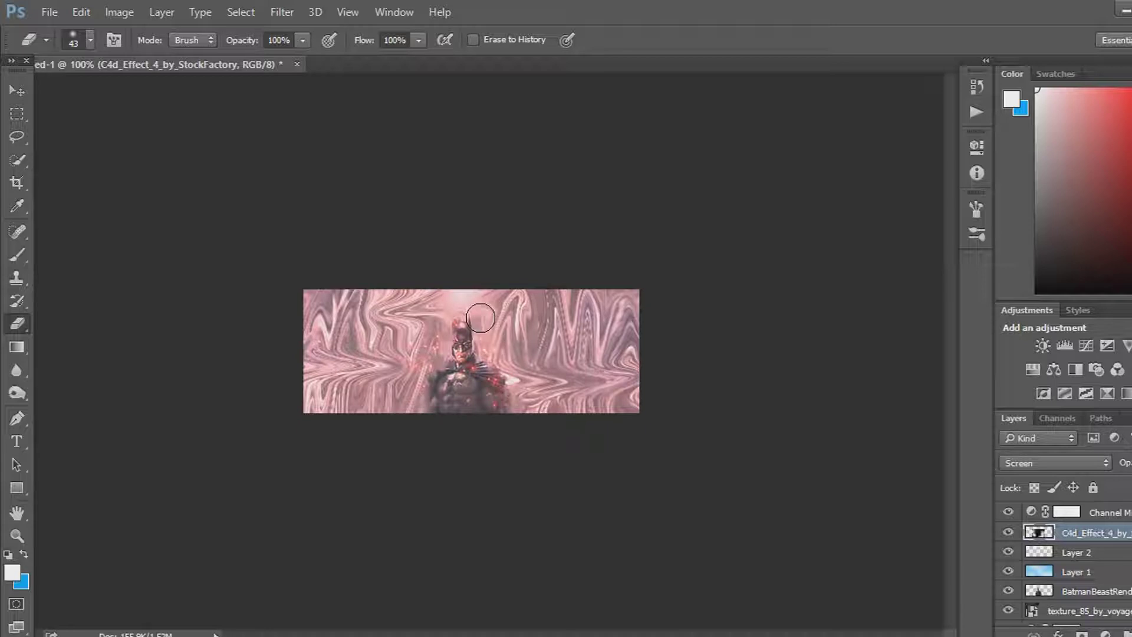
{"action": "mouse_move", "coordinate": [480, 319]}
{"action": "left_mouse_down"}
{"action": "mouse_move", "coordinate": [502, 417]}
{"action": "mouse_move", "coordinate": [469, 395]}
{"action": "mouse_move", "coordinate": [460, 422]}
{"action": "mouse_move", "coordinate": [490, 399]}
{"action": "mouse_move", "coordinate": [500, 362]}
{"action": "mouse_move", "coordinate": [416, 338]}
{"action": "mouse_move", "coordinate": [403, 353]}
{"action": "mouse_move", "coordinate": [413, 330]}
{"action": "mouse_move", "coordinate": [472, 324]}
{"action": "mouse_move", "coordinate": [462, 309]}
{"action": "mouse_move", "coordinate": [504, 350]}
{"action": "mouse_move", "coordinate": [489, 342]}
{"action": "mouse_move", "coordinate": [498, 388]}
{"action": "mouse_move", "coordinate": [480, 368]}
{"action": "mouse_move", "coordinate": [488, 380]}
{"action": "mouse_move", "coordinate": [491, 360]}
{"action": "mouse_move", "coordinate": [524, 394]}
{"action": "left_mouse_up"}
Reposition the remaining C4D effect sparks over Batman's shoulders and chest
{"action": "key", "text": "v"}
{"action": "left_click_drag", "start_coordinate": [444, 368], "coordinate": [455, 389]}
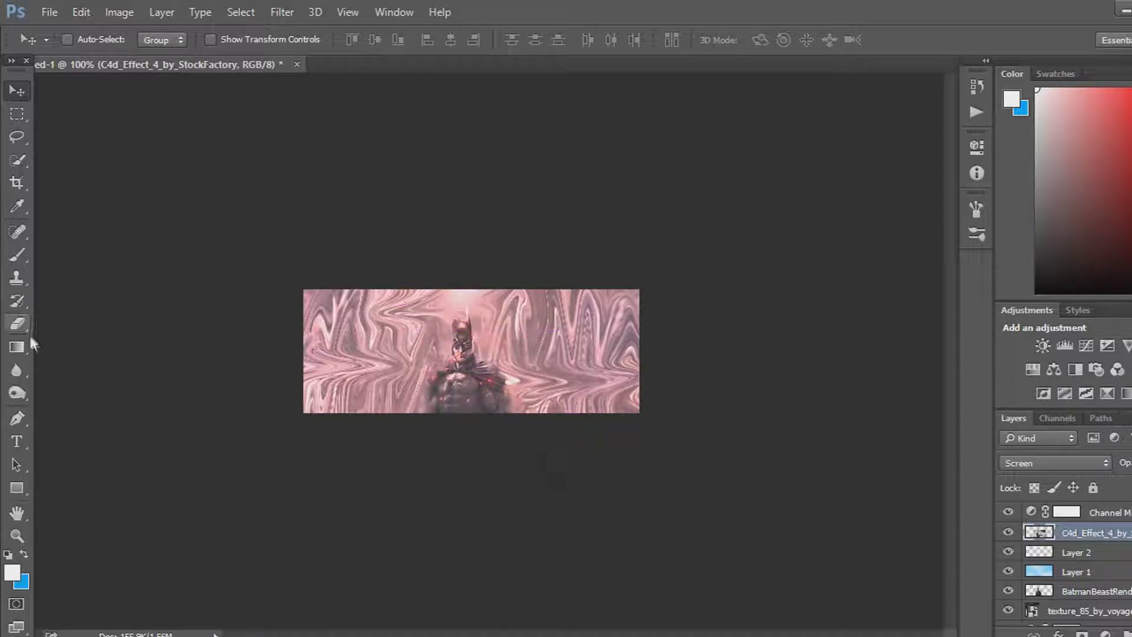
{"action": "left_click", "coordinate": [16, 323]}
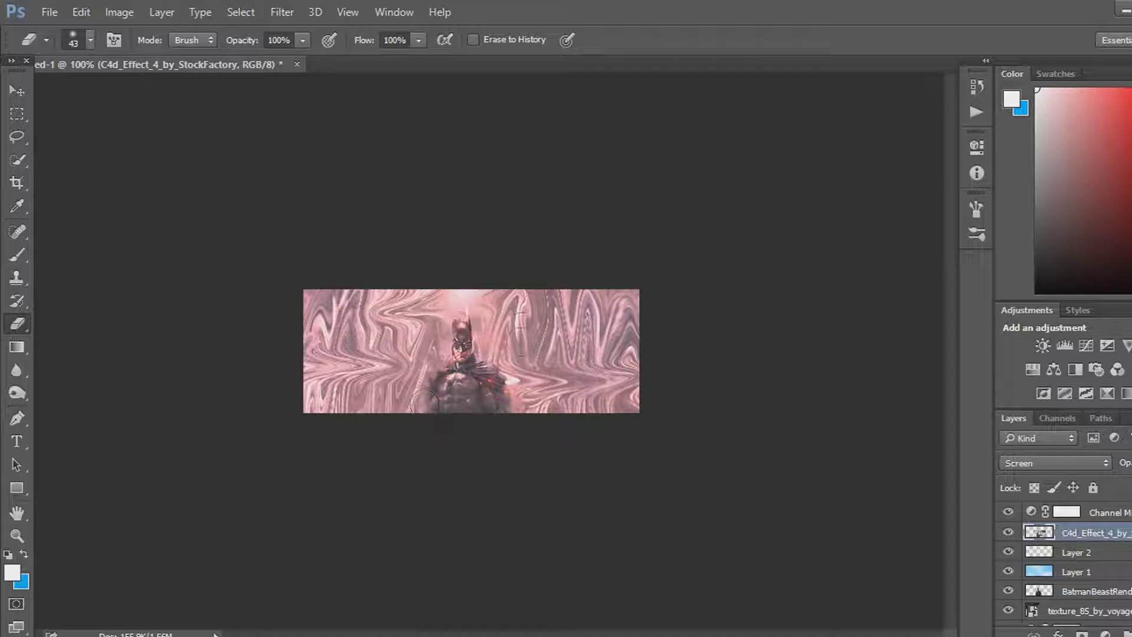
{"action": "left_click", "coordinate": [16, 90]}
{"action": "left_click_drag", "start_coordinate": [474, 361], "coordinate": [461, 357]}
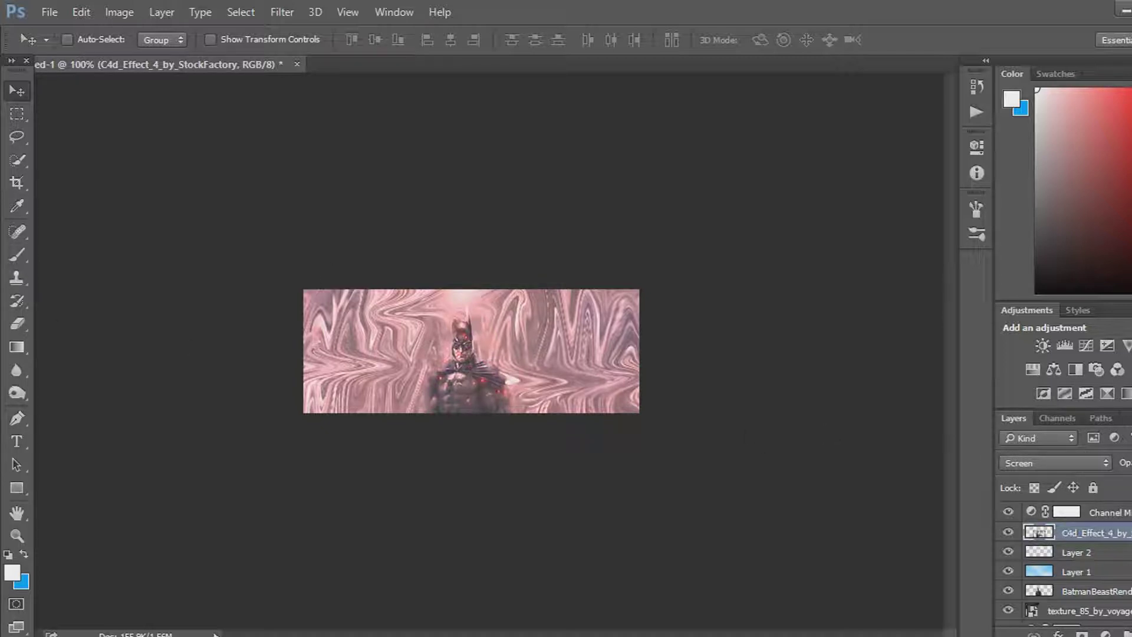
Add a new empty layer on top and a Gradient Map adjustment above it using the violet, green and orange preset
{"action": "left_click", "coordinate": [1123, 632]}
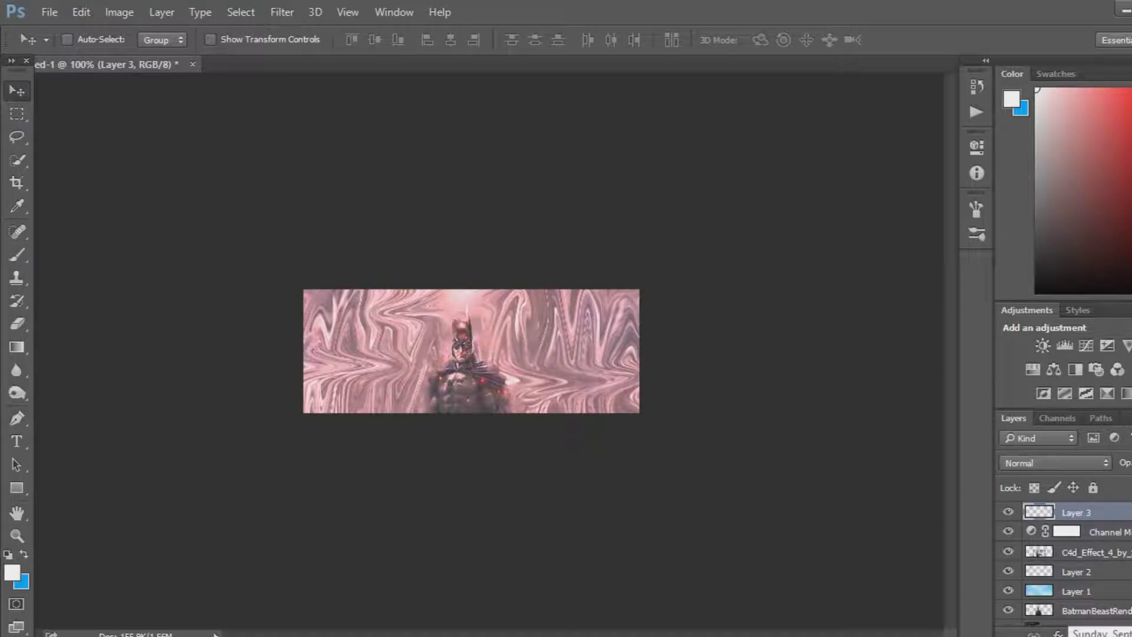
{"action": "left_click", "coordinate": [1104, 632]}
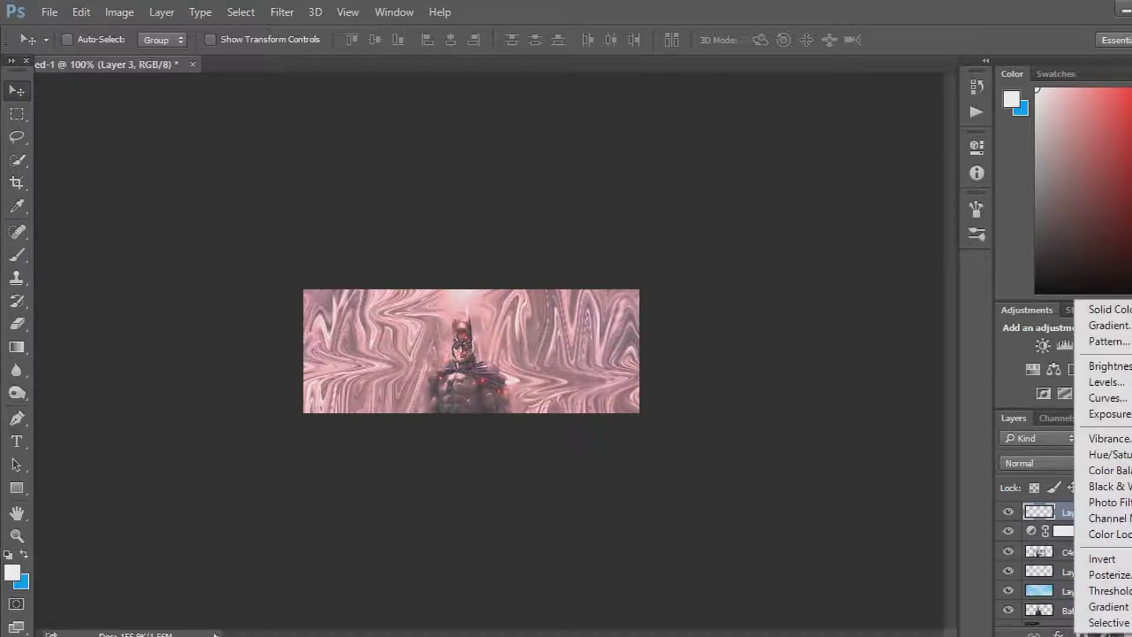
{"action": "left_click", "coordinate": [1114, 608]}
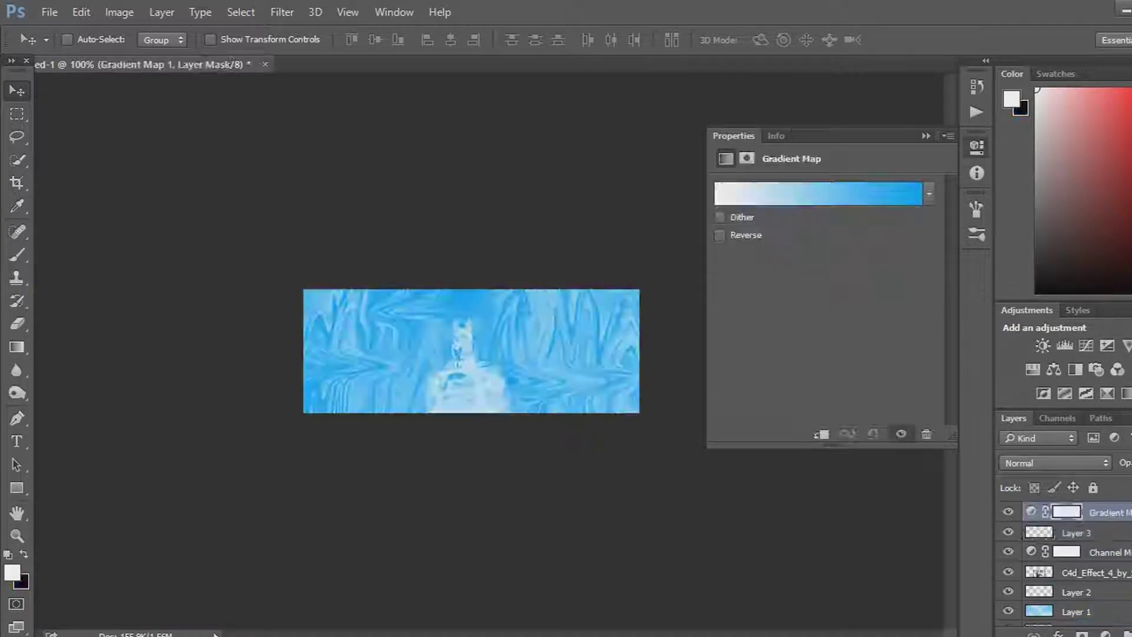
{"action": "left_click", "coordinate": [819, 189]}
{"action": "left_click", "coordinate": [667, 131]}
{"action": "left_click_drag", "start_coordinate": [628, 94], "coordinate": [790, 227]}
{"action": "left_click", "coordinate": [904, 246]}
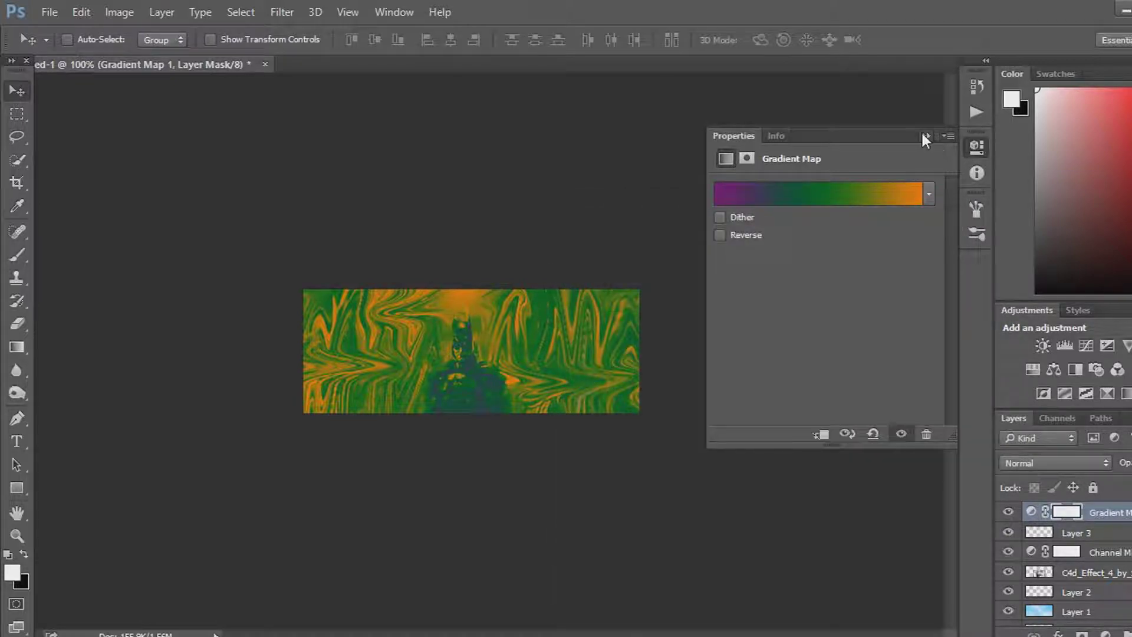
Try the Screen blend mode on the Gradient Map adjustment, and settle on Overlay
{"action": "left_click", "coordinate": [923, 135]}
{"action": "left_click", "coordinate": [1036, 461]}
{"action": "left_click", "coordinate": [1034, 456]}
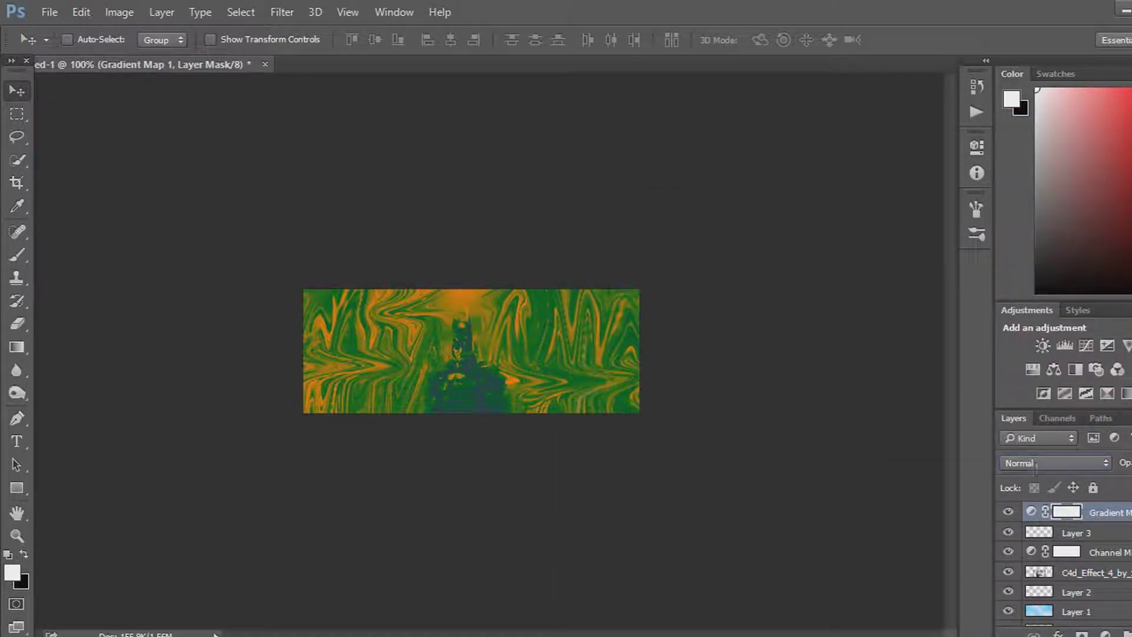
{"action": "left_click", "coordinate": [1096, 464]}
{"action": "left_click", "coordinate": [1049, 224]}
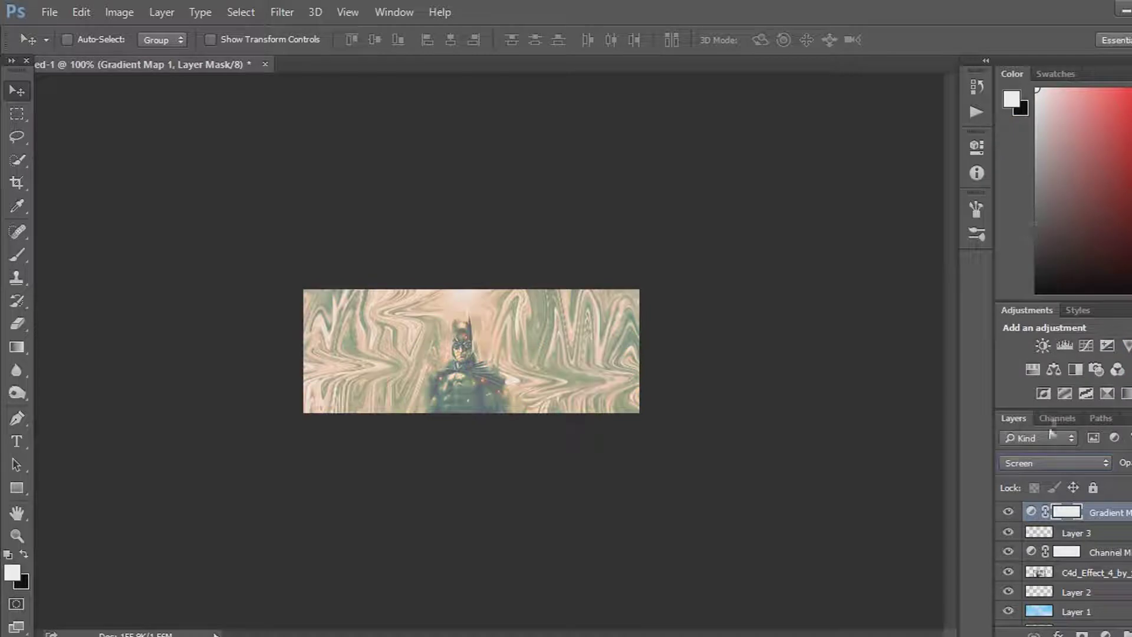
{"action": "left_click", "coordinate": [1036, 463]}
{"action": "left_click", "coordinate": [1020, 277]}
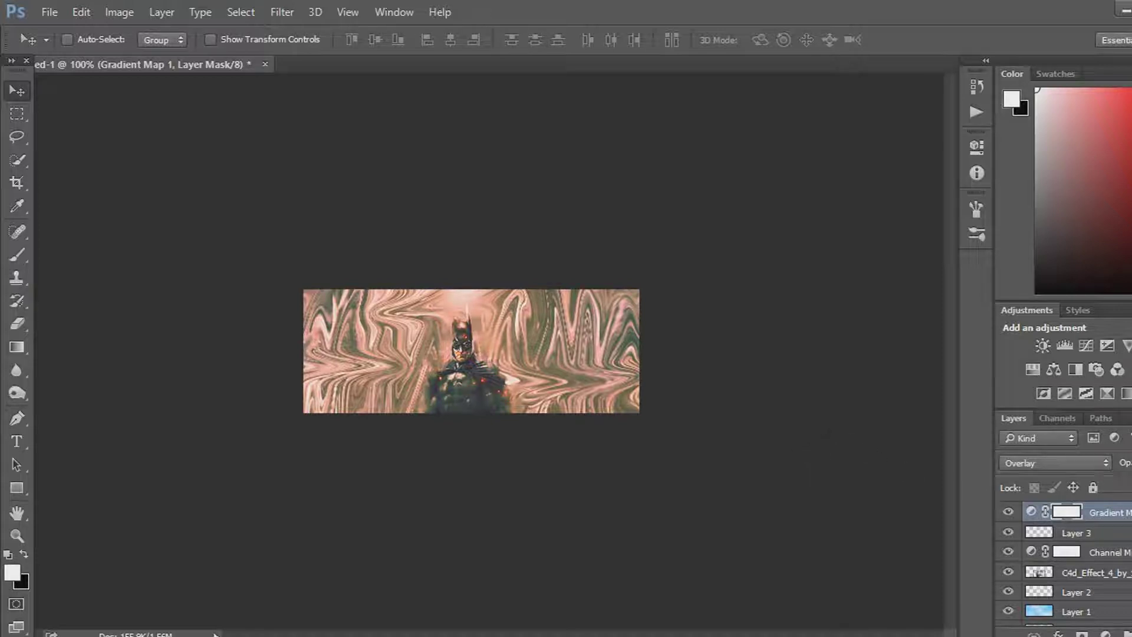
Add a new layer above the Gradient Map and set the foreground color to green with RGB 19, 132, 10
{"action": "key", "text": "ctrl+shift+alt+n"}
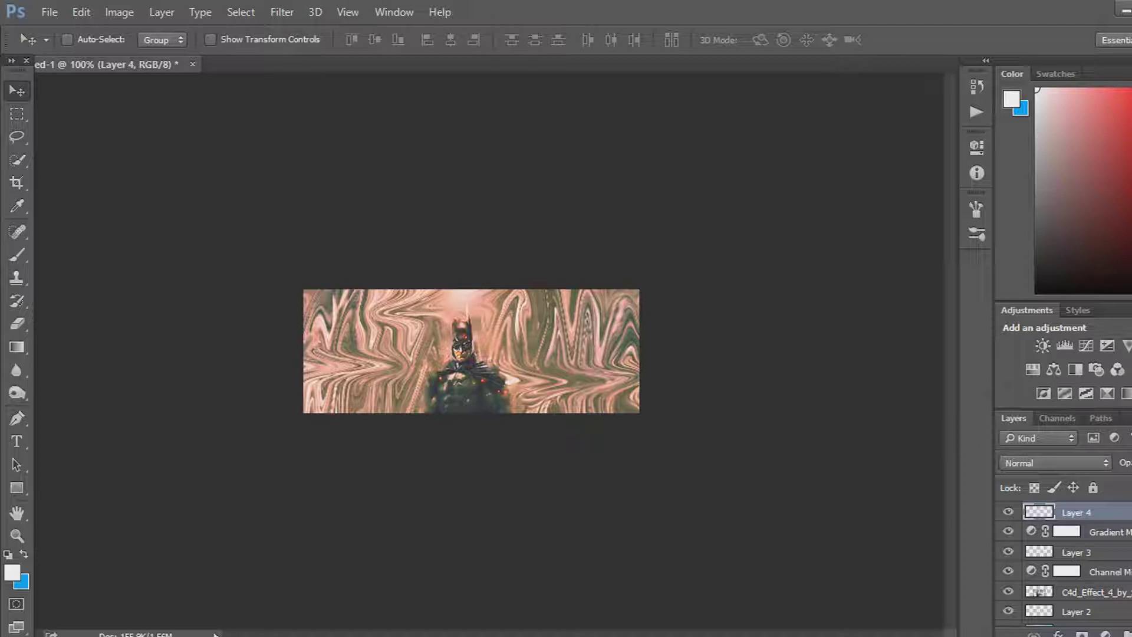
{"action": "left_click", "coordinate": [20, 579]}
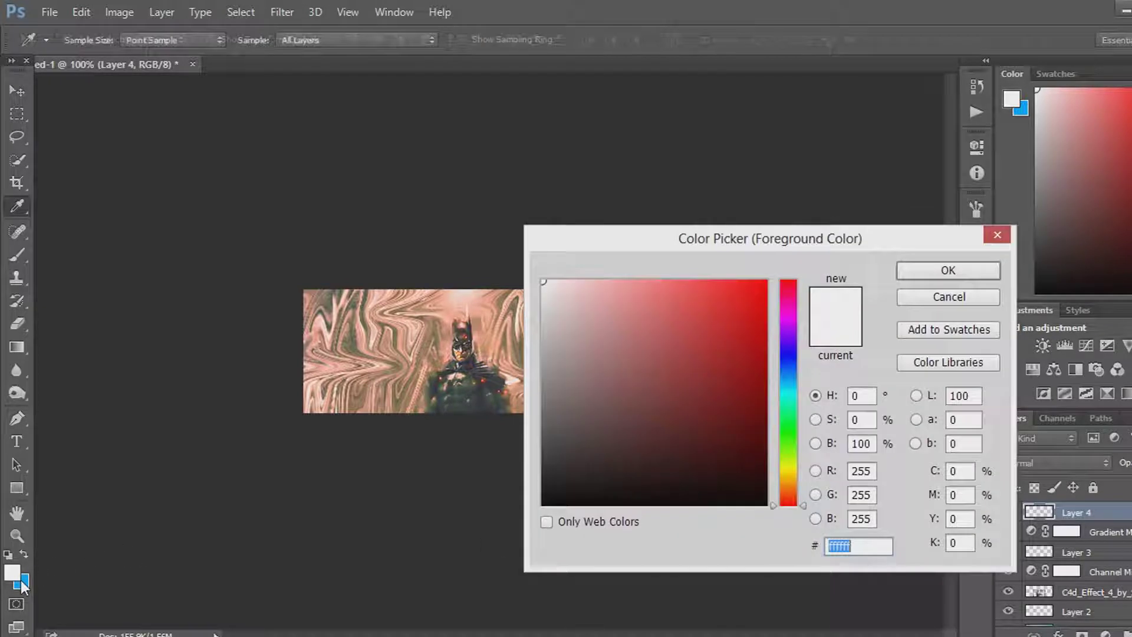
{"action": "left_click", "coordinate": [803, 437]}
{"action": "mouse_move", "coordinate": [803, 438]}
{"action": "left_mouse_down"}
{"action": "mouse_move", "coordinate": [803, 456]}
{"action": "mouse_move", "coordinate": [802, 432]}
{"action": "left_mouse_up"}
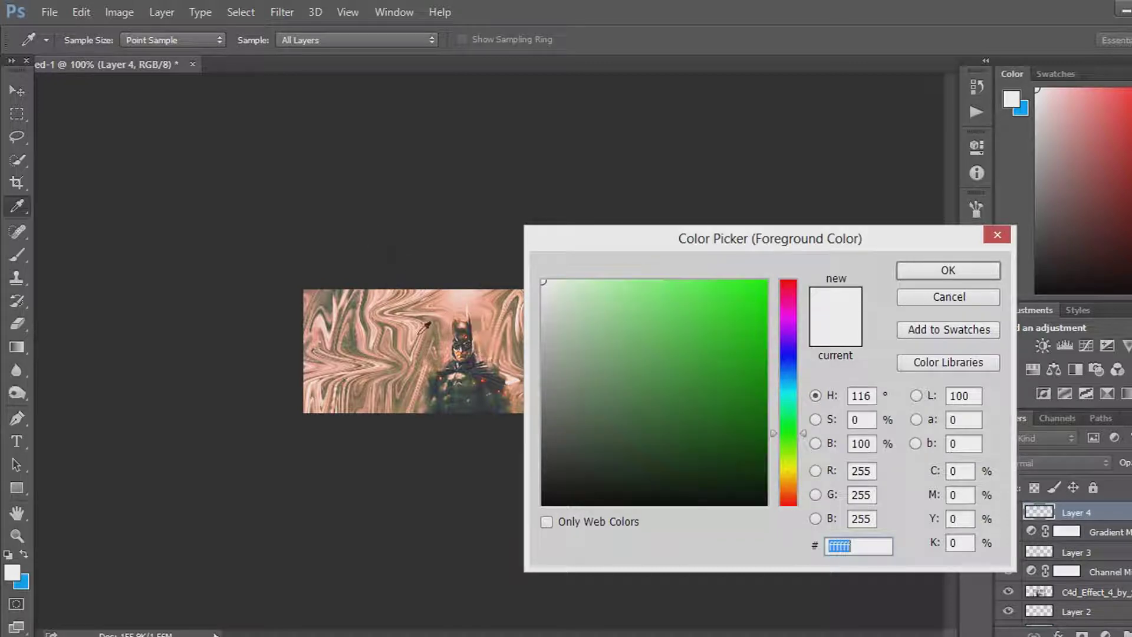
{"action": "left_click_drag", "start_coordinate": [730, 383], "coordinate": [750, 389]}
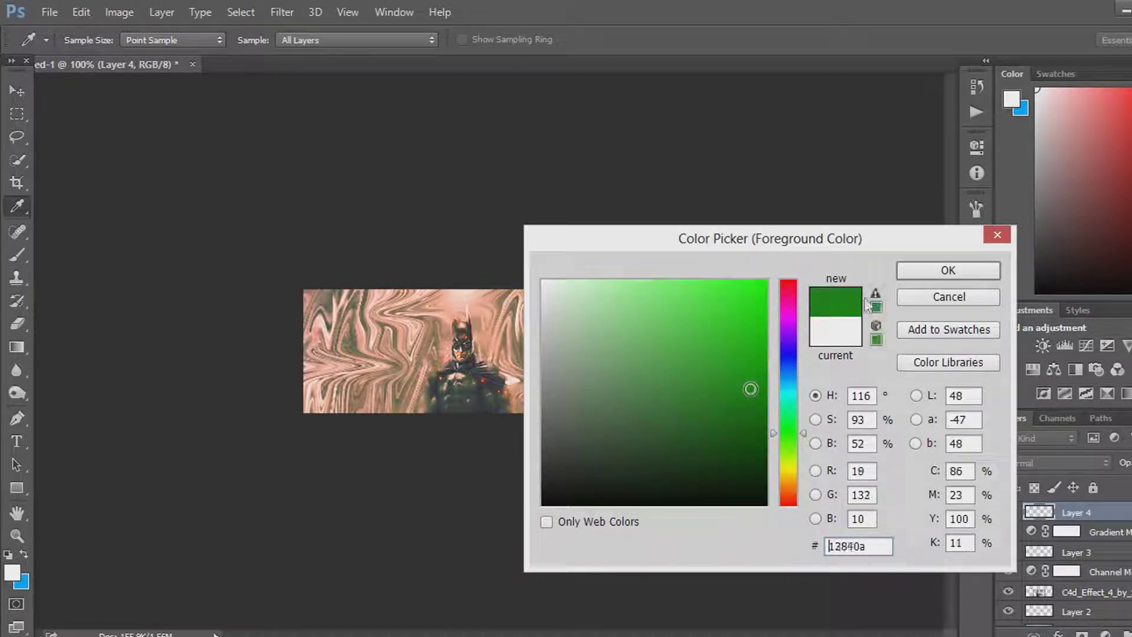
{"action": "left_click", "coordinate": [922, 269]}
{"action": "key", "text": "v"}
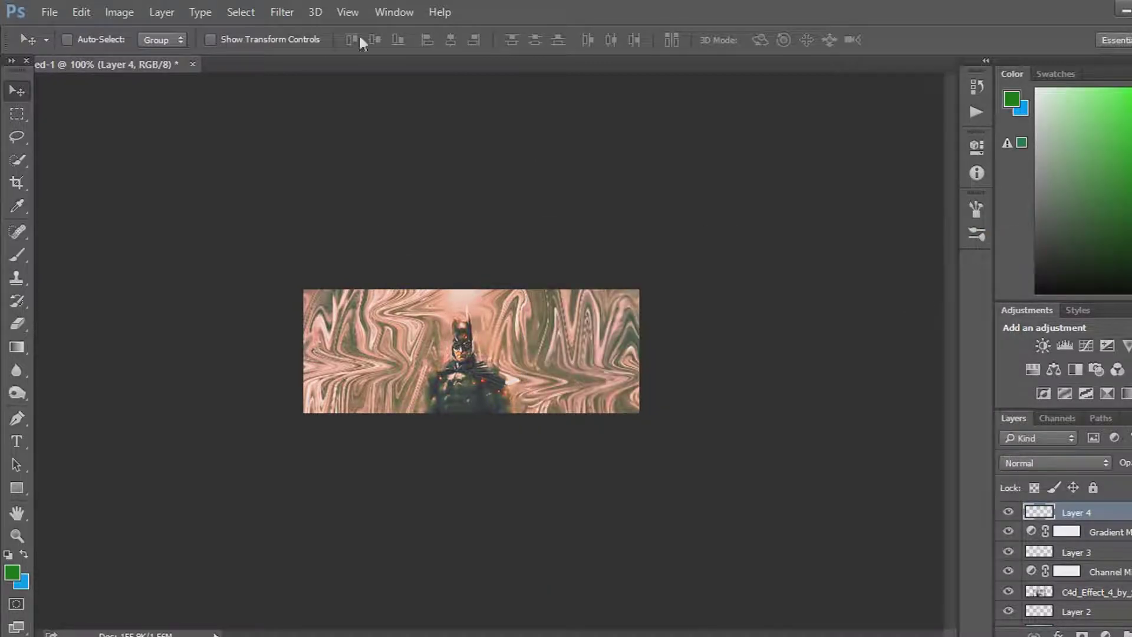
Render clouds in the green and blue foreground and background colors on Layer 4
{"action": "left_click", "coordinate": [283, 12]}
{"action": "mouse_move", "coordinate": [489, 302]}
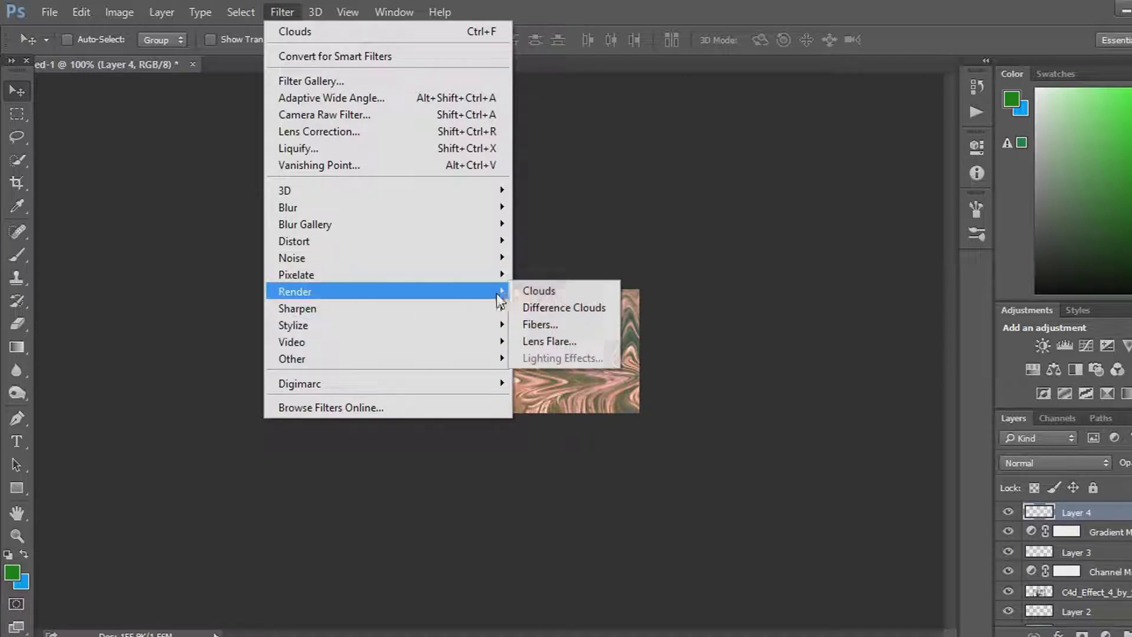
{"action": "left_click", "coordinate": [566, 302]}
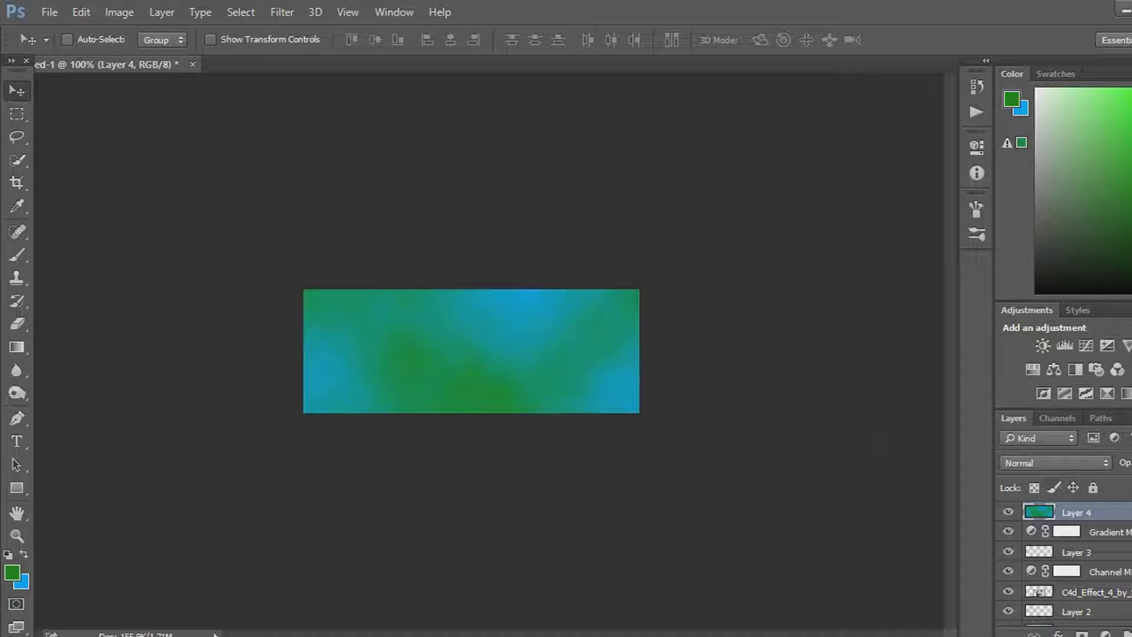
Blend the clouds on Layer 4 with the image in Overlay mode after trying Screen
{"action": "left_click", "coordinate": [1077, 461]}
{"action": "left_click", "coordinate": [1025, 223]}
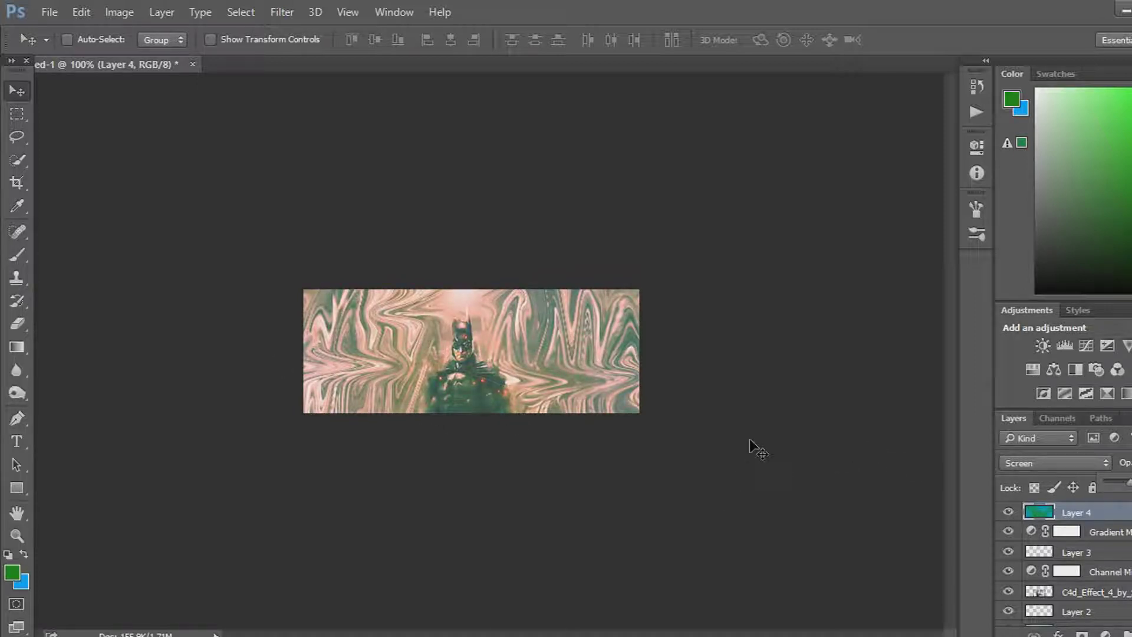
{"action": "left_click", "coordinate": [1039, 462]}
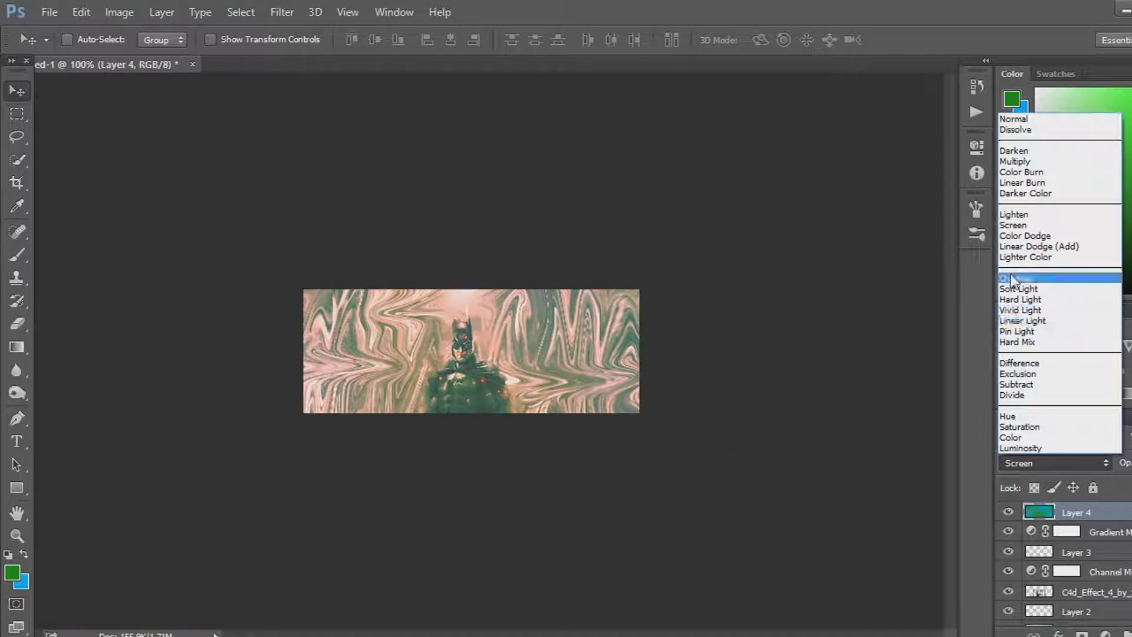
{"action": "left_click", "coordinate": [1026, 281]}
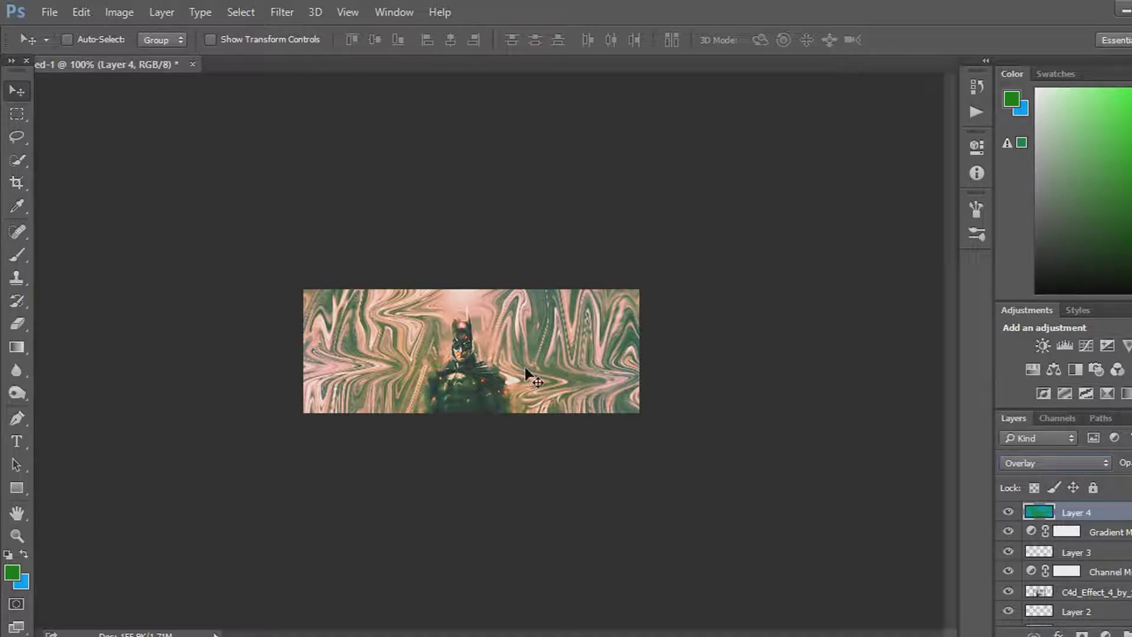
Set the Brush tool to a soft 9 px tip with 0% hardness
{"action": "left_click", "coordinate": [16, 255]}
{"action": "left_click", "coordinate": [89, 41]}
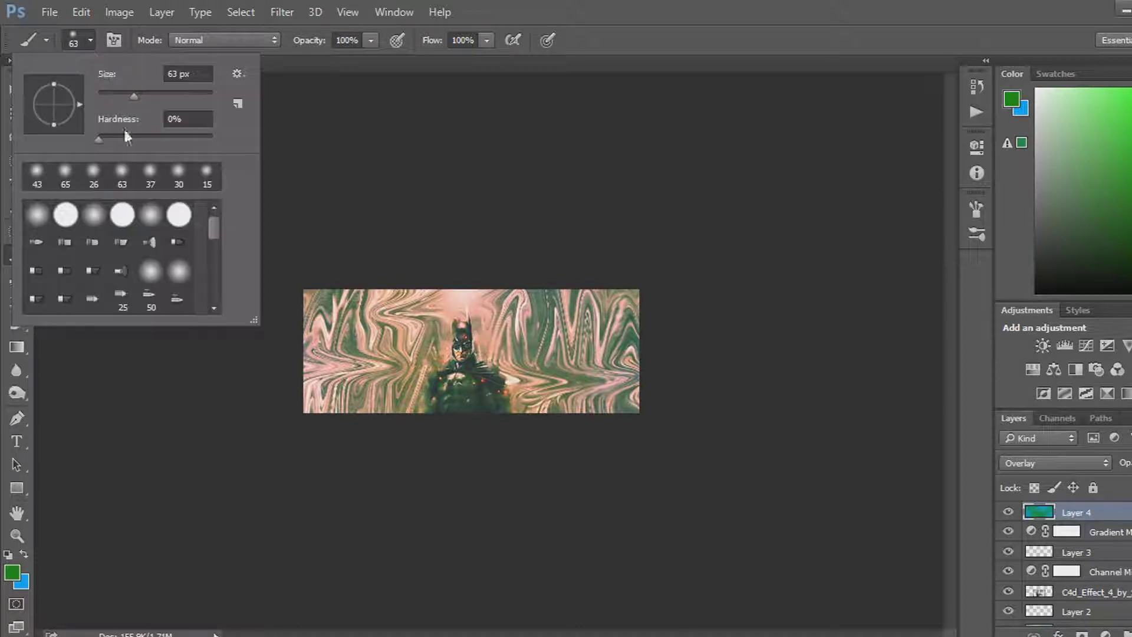
{"action": "left_click_drag", "start_coordinate": [126, 94], "coordinate": [103, 95]}
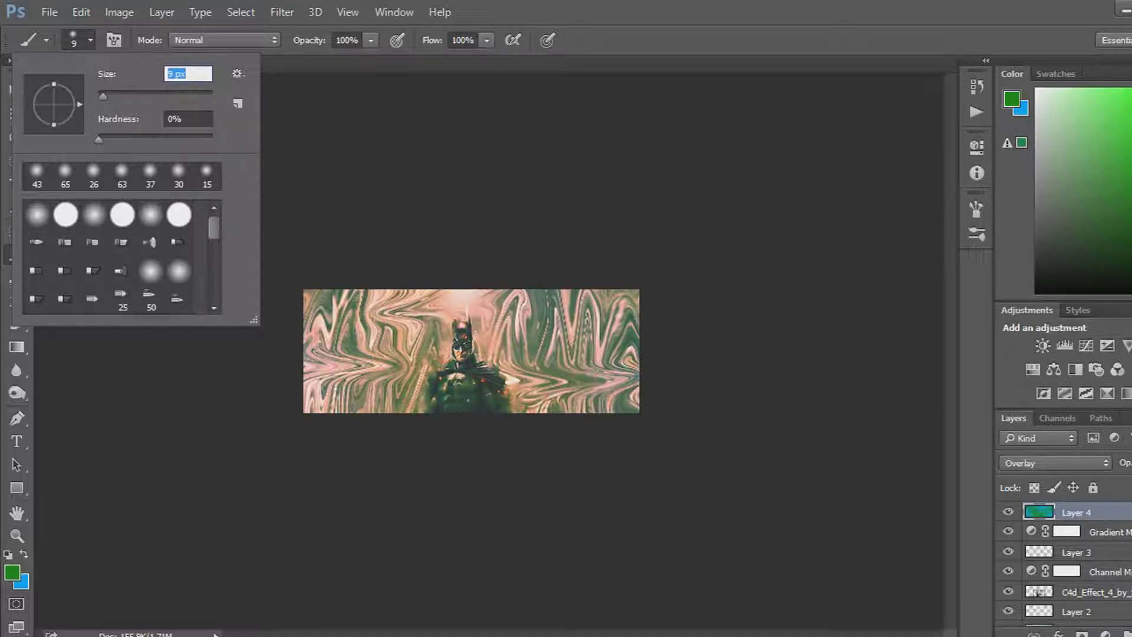
{"action": "left_click", "coordinate": [1131, 635]}
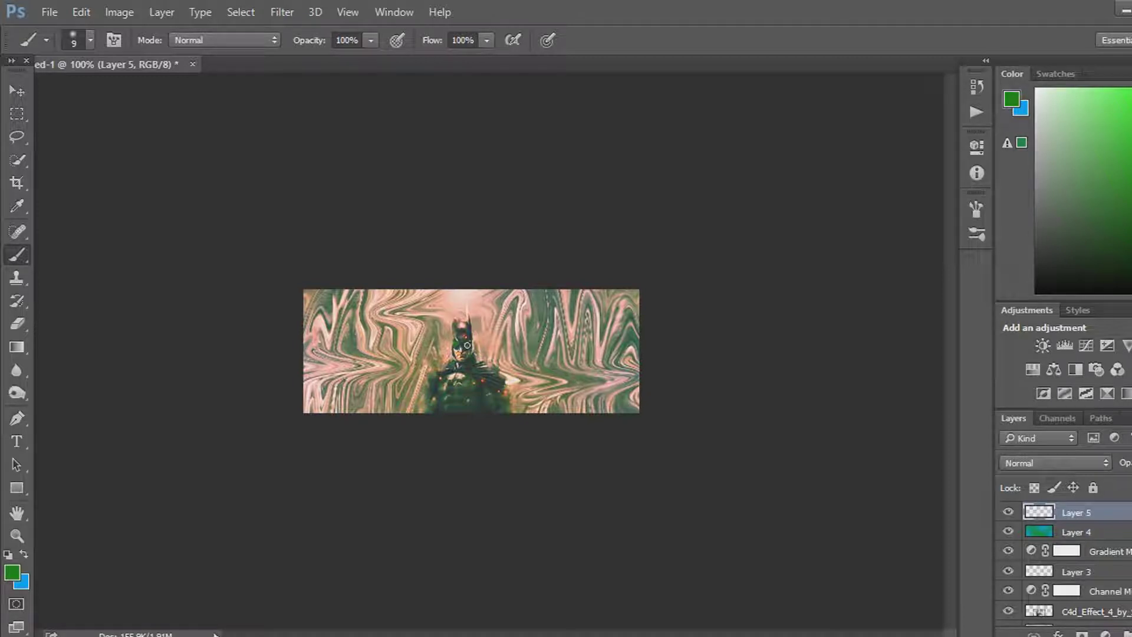
{"action": "left_click", "coordinate": [1061, 462]}
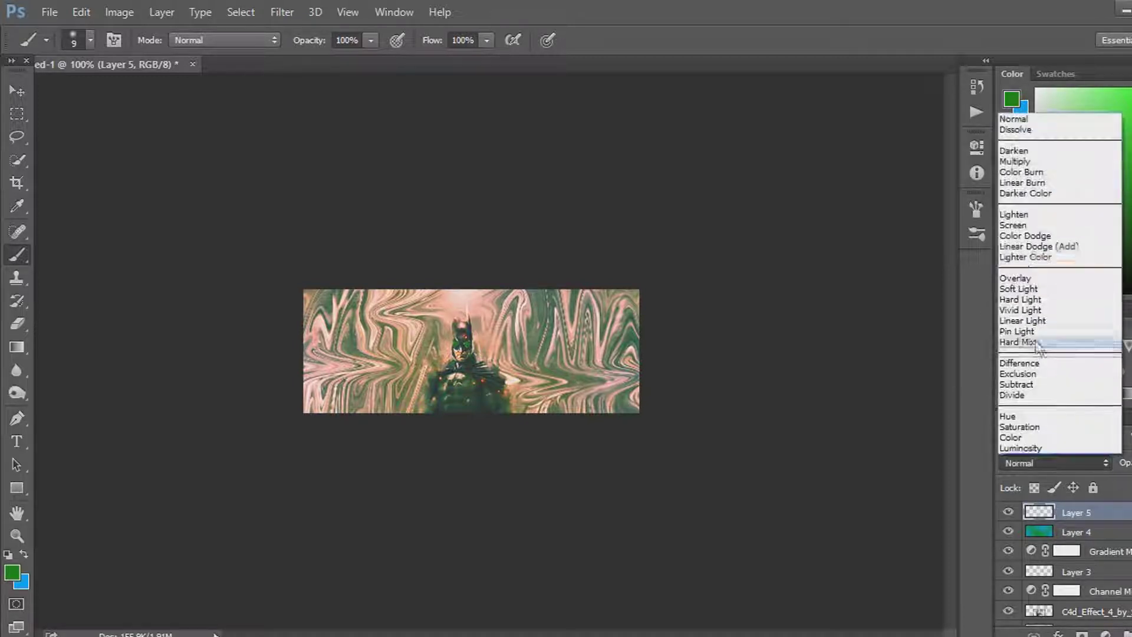
{"action": "left_click", "coordinate": [1019, 231]}
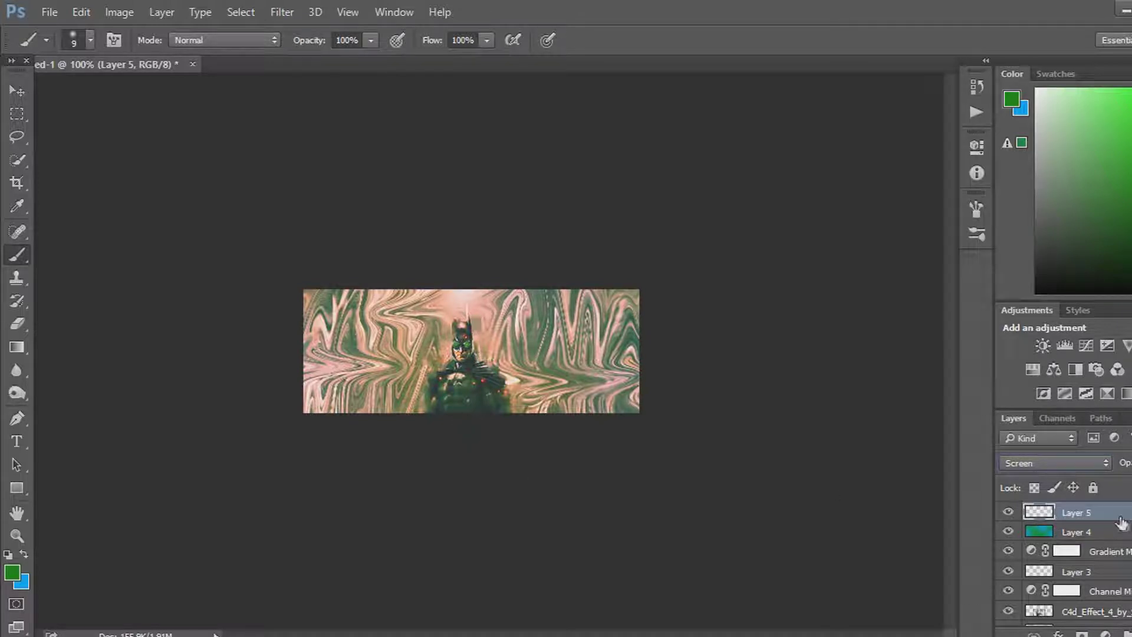
{"action": "key", "text": "Delete"}
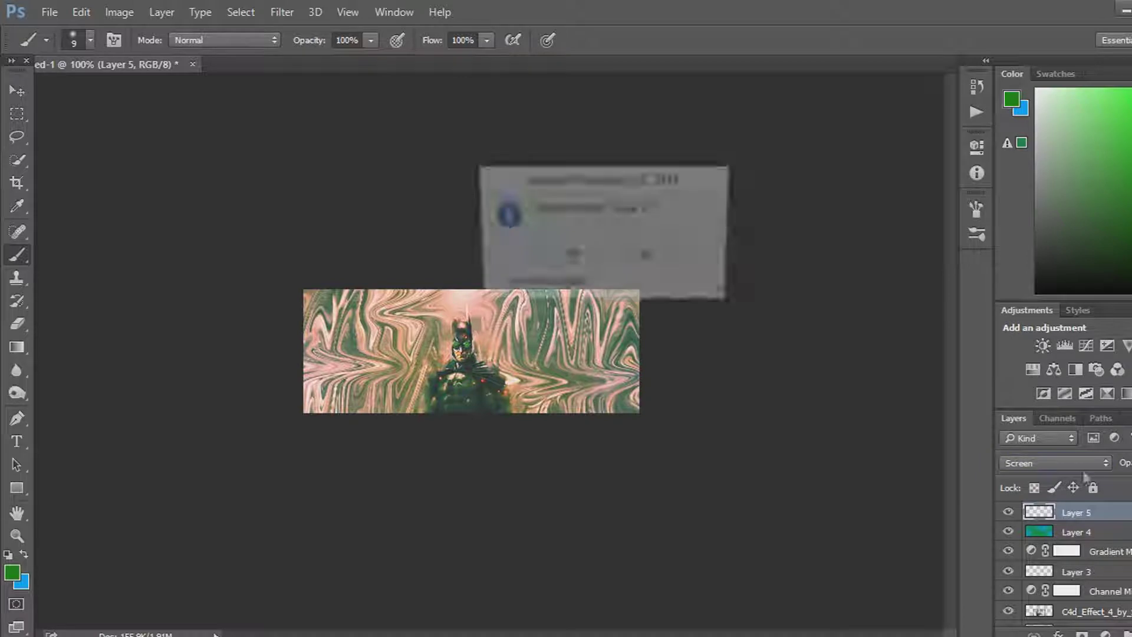
{"action": "left_click", "coordinate": [568, 254]}
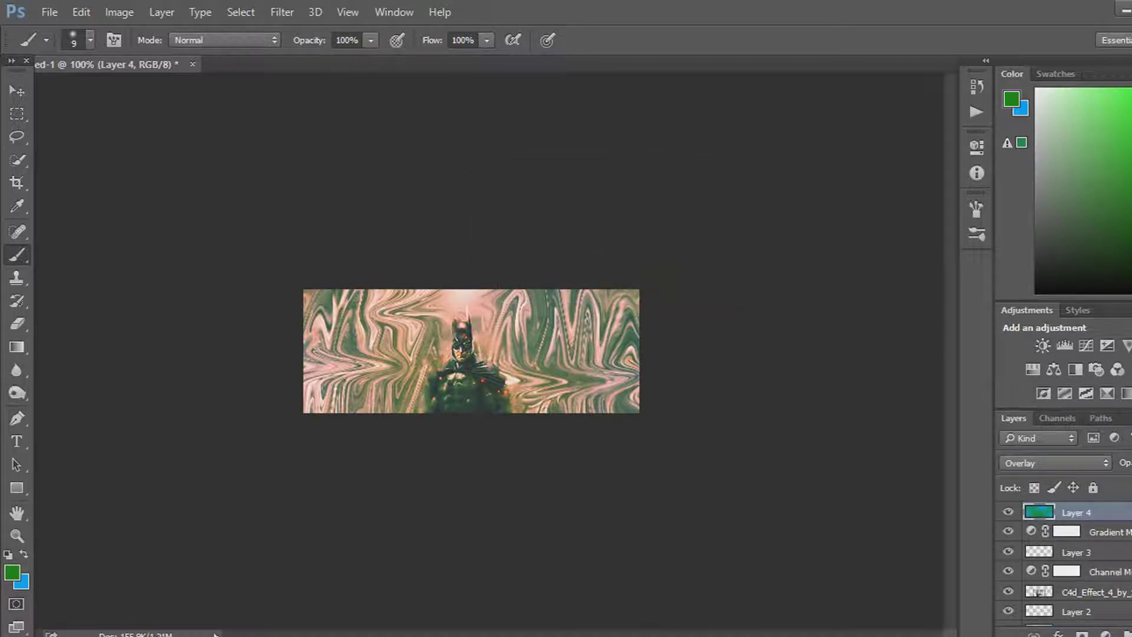
Add a new layer above Layer 4 and paint over Batman's eyes in red #f30e0e
{"action": "key", "text": "ctrl+shift+alt+n"}
{"action": "left_click", "coordinate": [12, 570]}
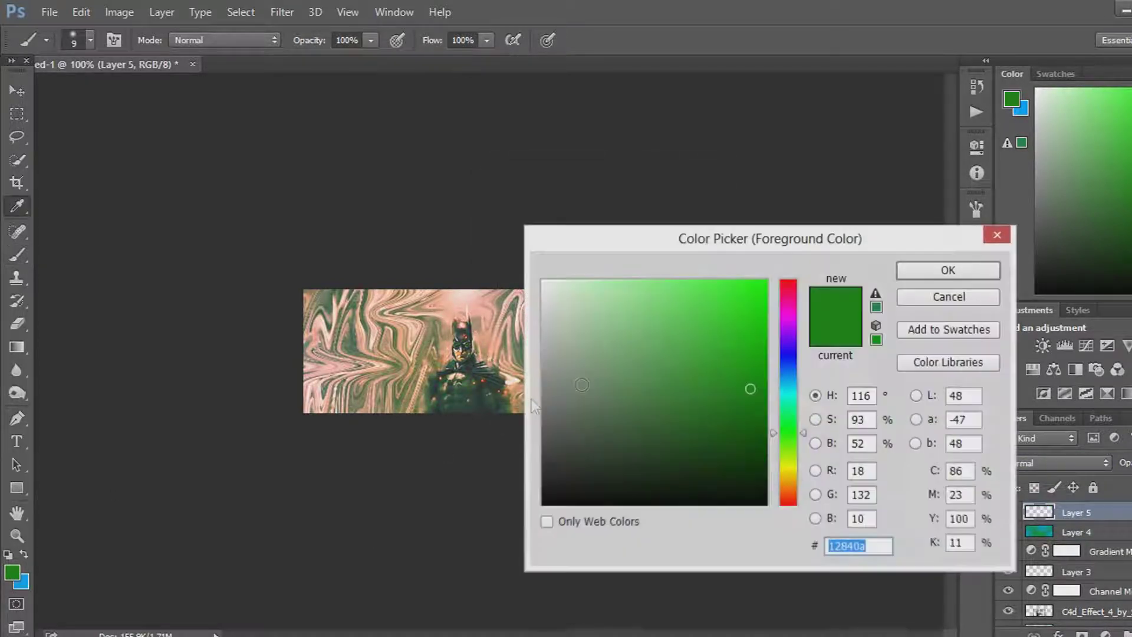
{"action": "type", "text": "f30e0e"}
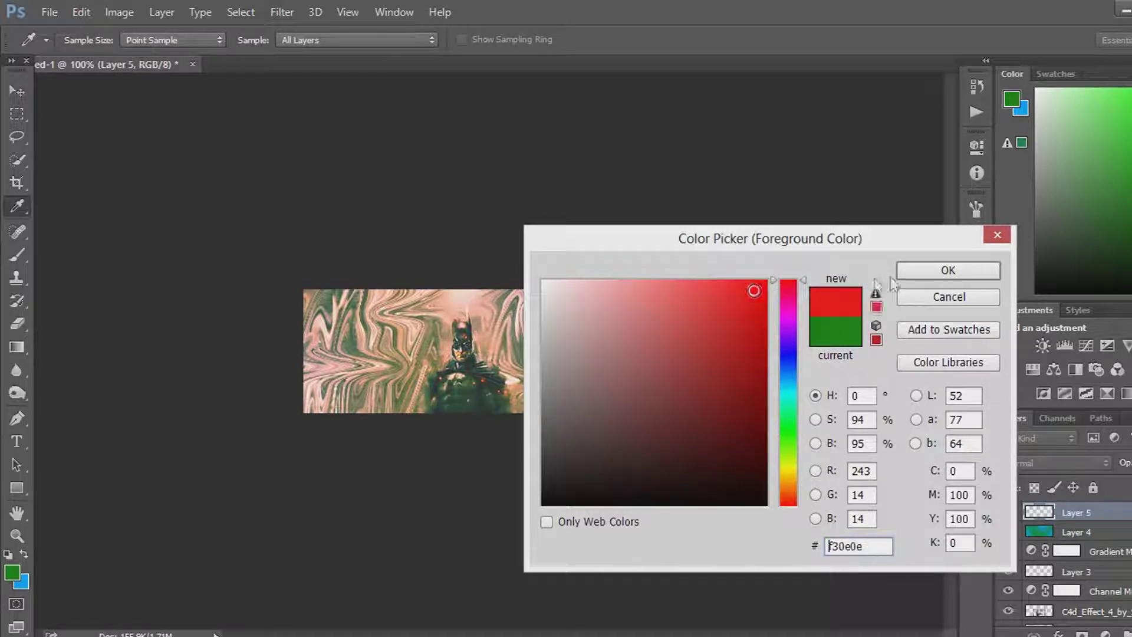
{"action": "left_click", "coordinate": [948, 270]}
{"action": "key", "text": "b"}
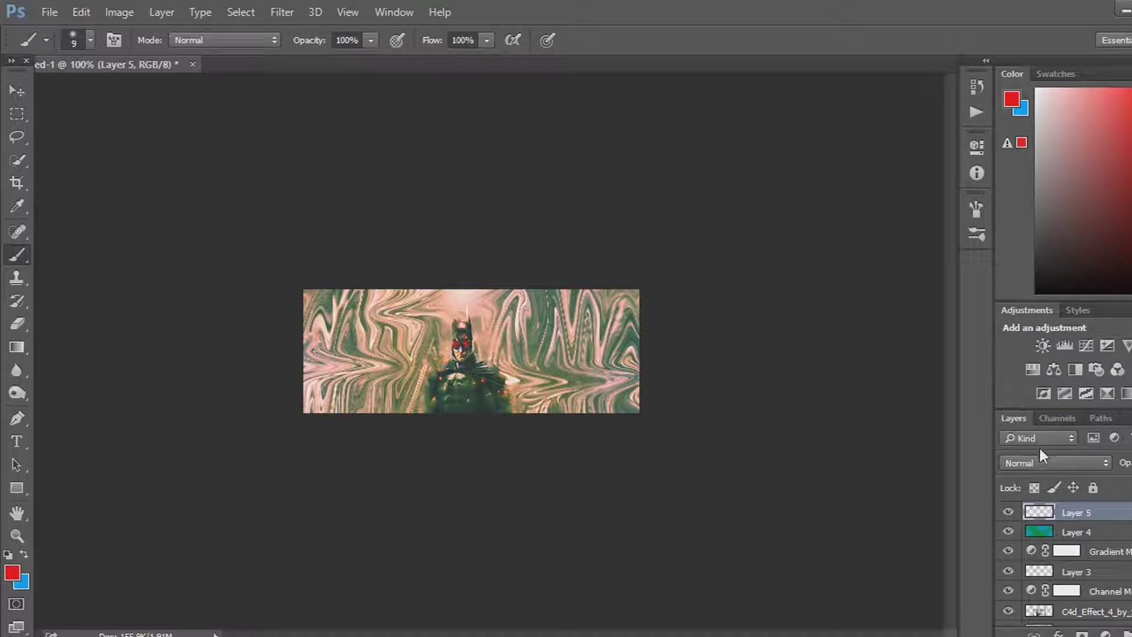
Blend the painted red eyes on Layer 5 with the image in Lighten mode
{"action": "left_click", "coordinate": [1046, 462]}
{"action": "left_click", "coordinate": [1030, 222]}
{"action": "key", "text": "Delete"}
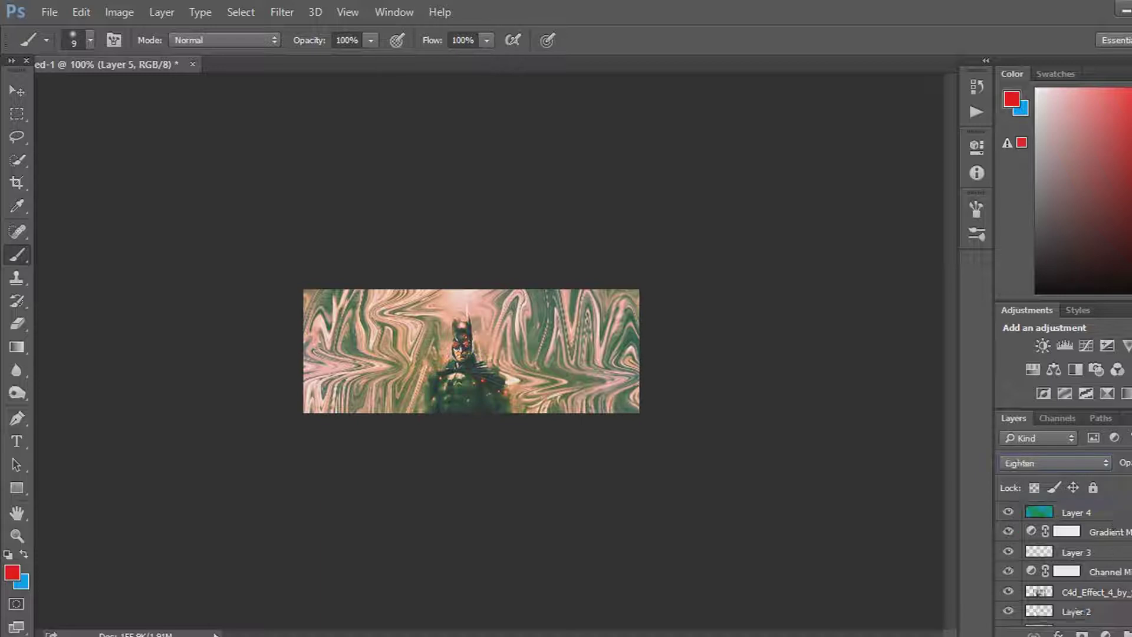
Try painting small red spots on Batman's chest directly on the C4D effect layer
{"action": "left_click", "coordinate": [1112, 595]}
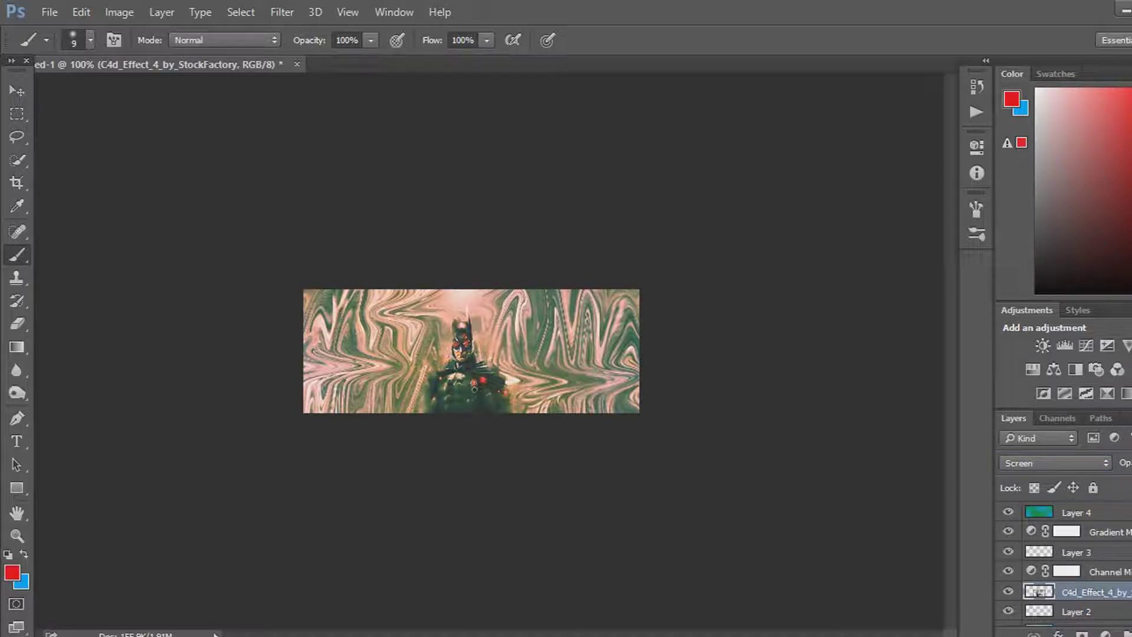
{"action": "left_click", "coordinate": [439, 372]}
{"action": "key", "text": "ctrl+shift+alt+n"}
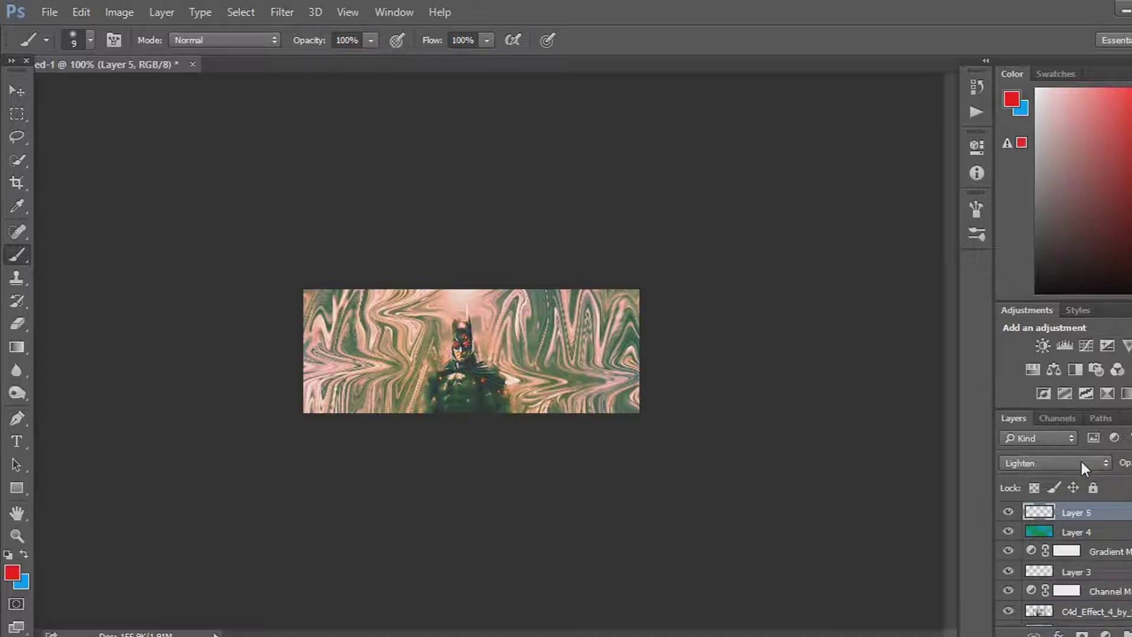
Add a new layer directly above the C4D effect layer and paint small red spots across Batman's chest
{"action": "key", "text": "ctrl+shift+alt+n"}
{"action": "left_click_drag", "start_coordinate": [1112, 519], "coordinate": [1111, 613]}
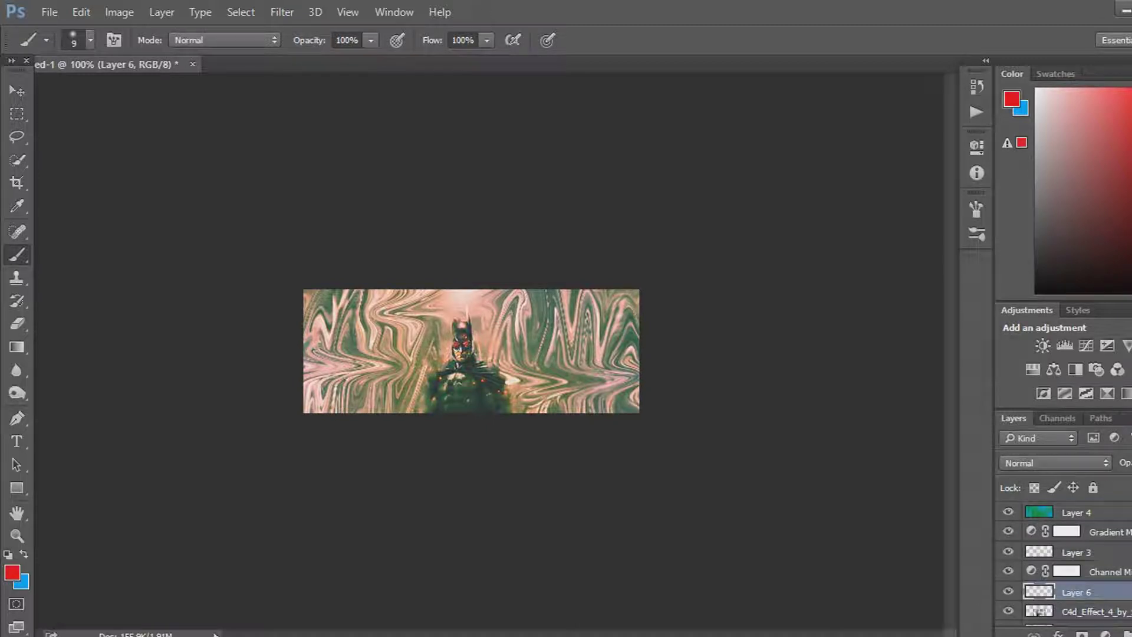
{"action": "left_click_drag", "start_coordinate": [441, 378], "coordinate": [474, 384]}
Blend the red chest spots on Layer 6 with the image in Screen mode
{"action": "left_click", "coordinate": [1055, 463]}
{"action": "left_click", "coordinate": [1016, 224]}
{"action": "left_click", "coordinate": [16, 91]}
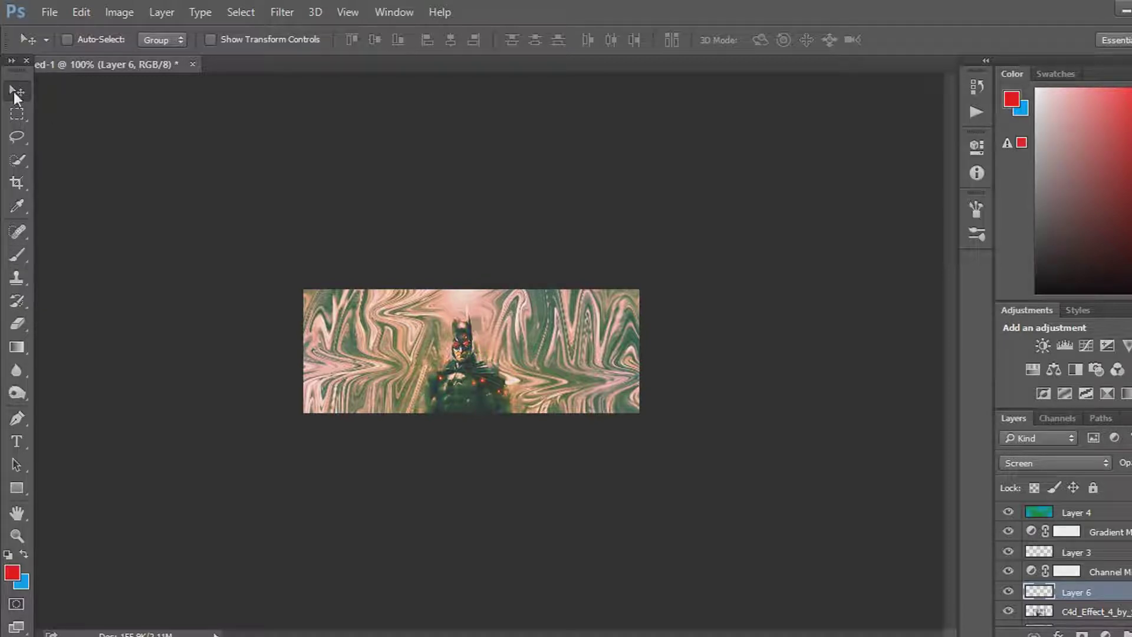
{"action": "left_click", "coordinate": [16, 256]}
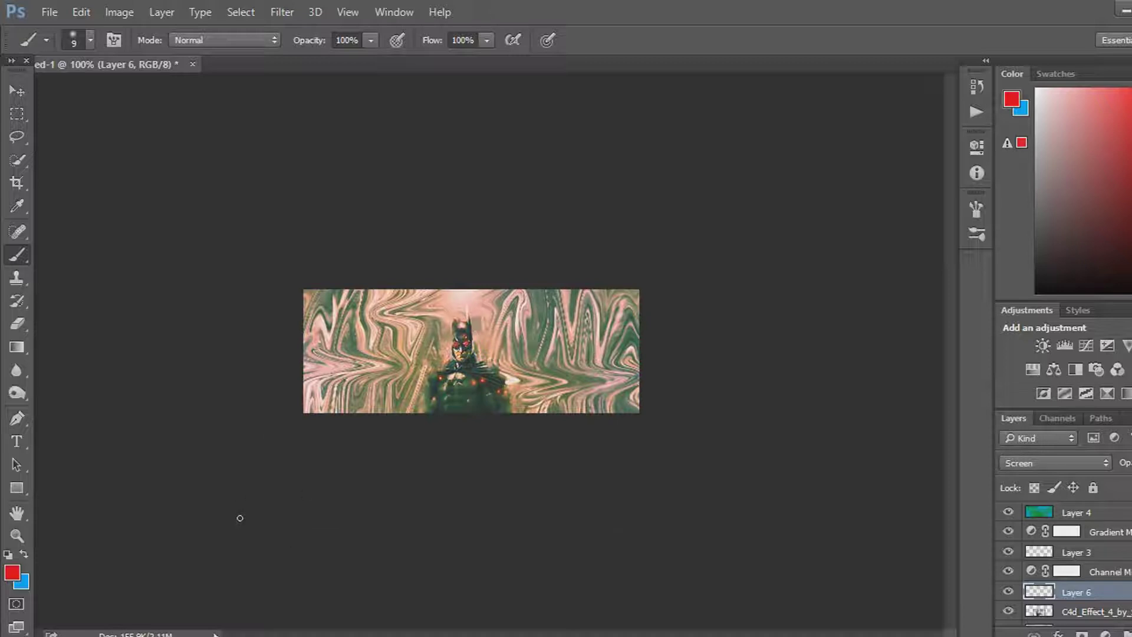
Add another new layer and place it at the top of the layer stack, above Layer 5
{"action": "left_click", "coordinate": [1111, 514]}
{"action": "scroll", "coordinate": [1112, 566], "scroll_direction": "up", "scroll_amount": 1}
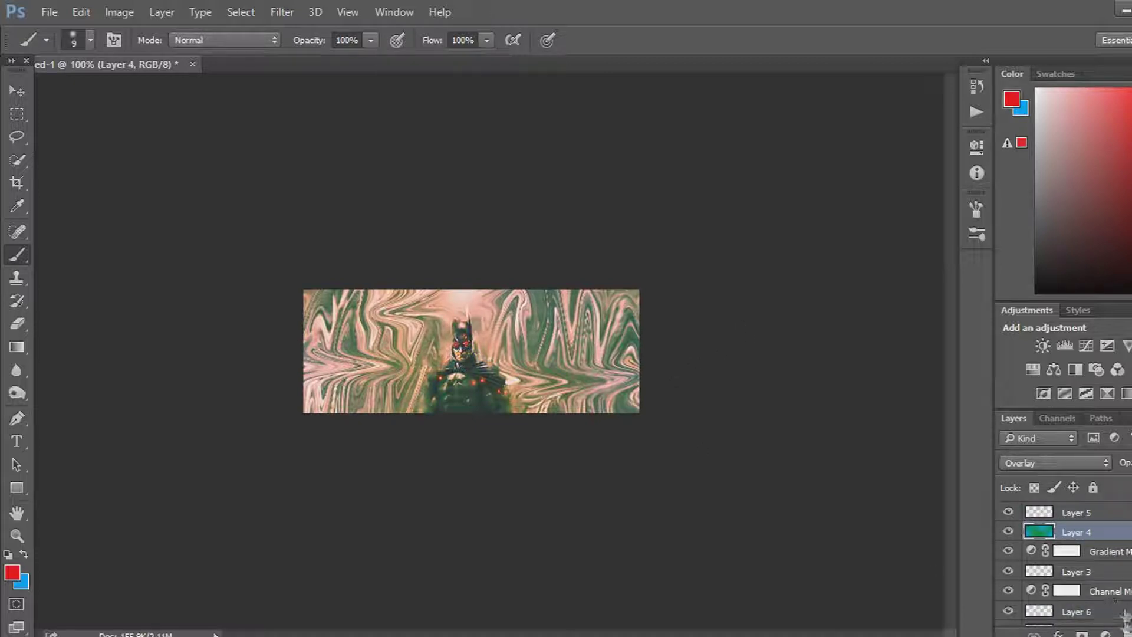
{"action": "left_click", "coordinate": [1126, 634]}
{"action": "left_click_drag", "start_coordinate": [1094, 531], "coordinate": [1092, 509]}
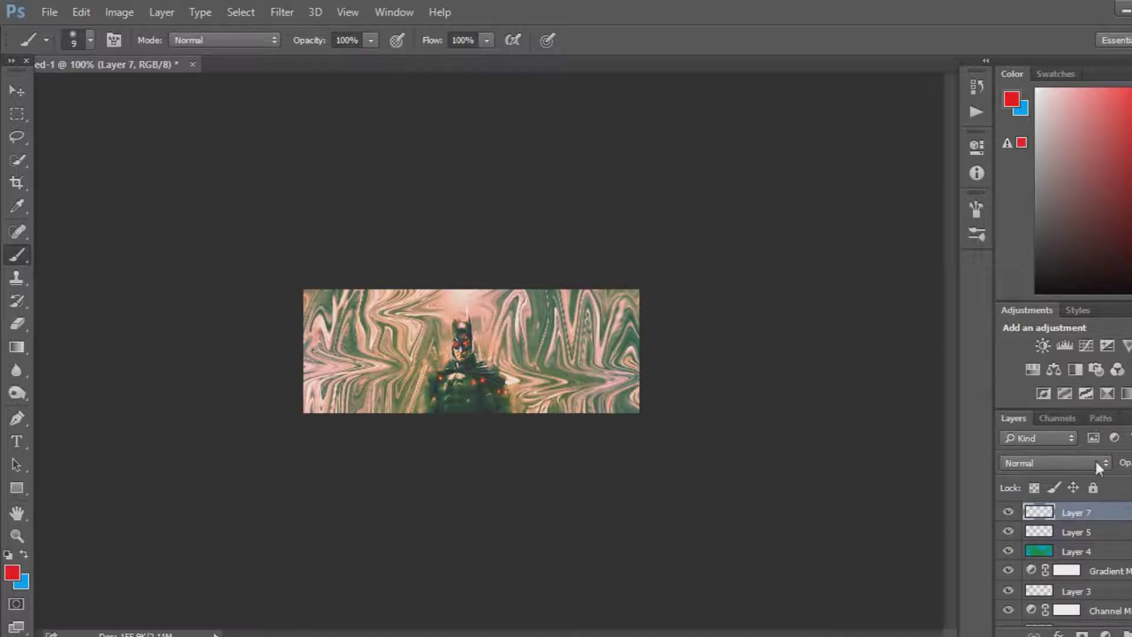
Add a black-to-white Gradient Map adjustment above Layer 7 and lower its opacity so the colors show through
{"action": "left_click", "coordinate": [1106, 633]}
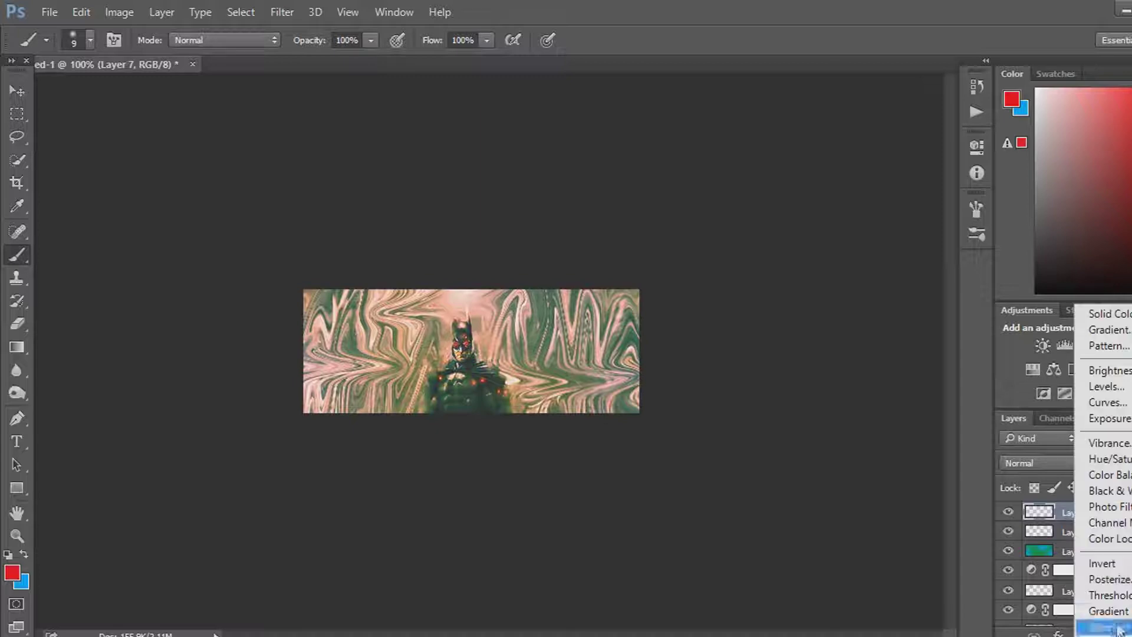
{"action": "left_click", "coordinate": [1109, 610]}
{"action": "left_click", "coordinate": [808, 192]}
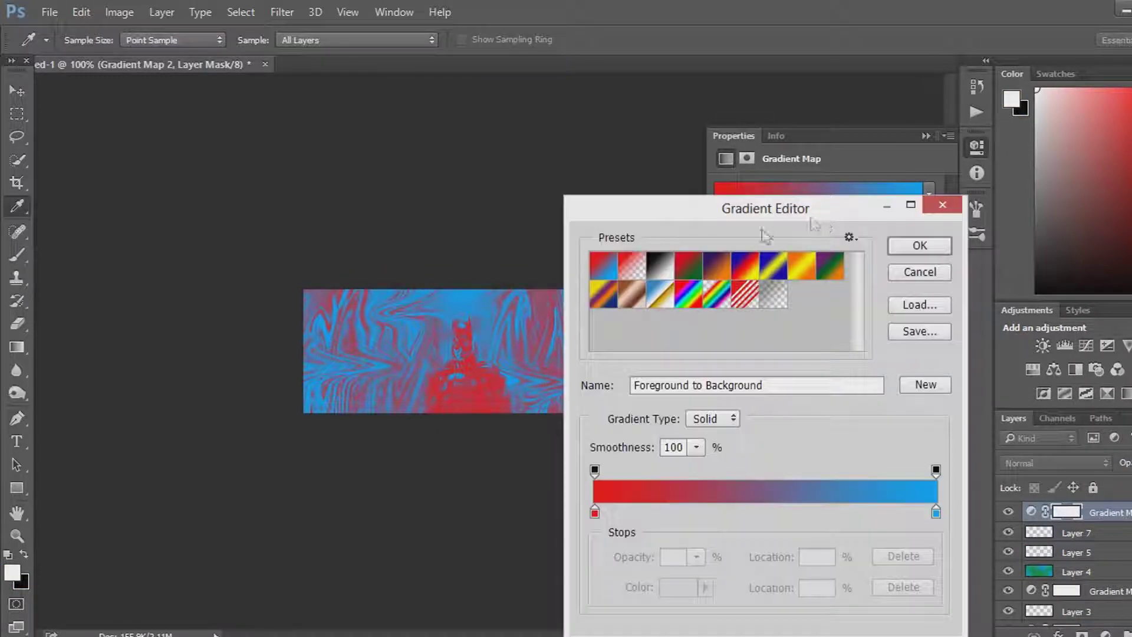
{"action": "left_click", "coordinate": [659, 266]}
{"action": "left_click", "coordinate": [923, 245]}
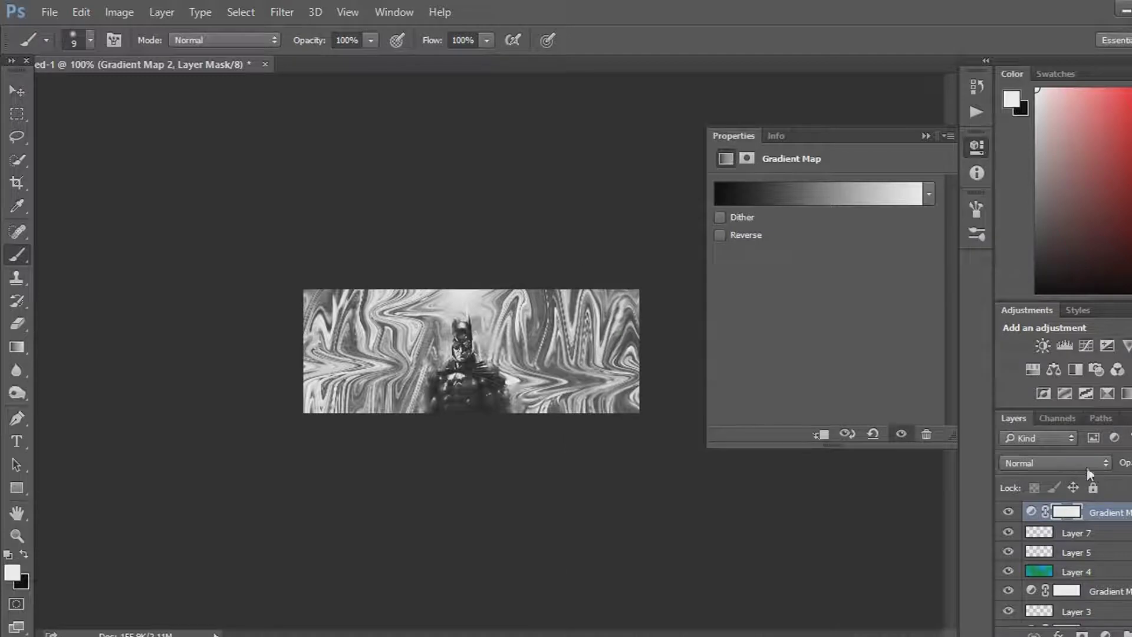
{"action": "left_click", "coordinate": [928, 133]}
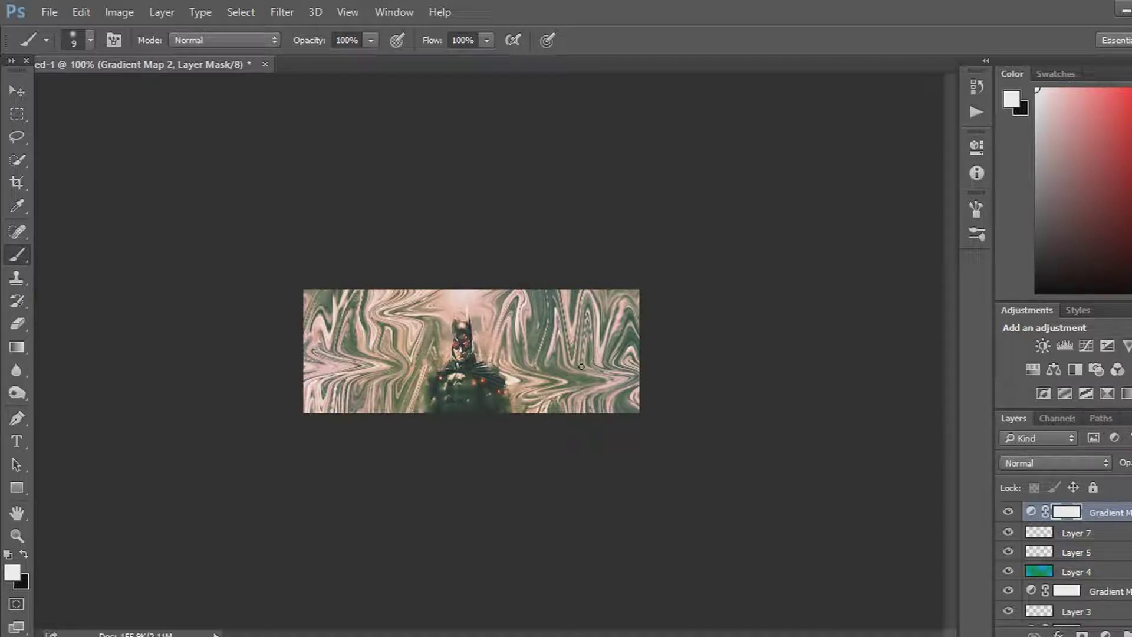
{"action": "left_click", "coordinate": [91, 40]}
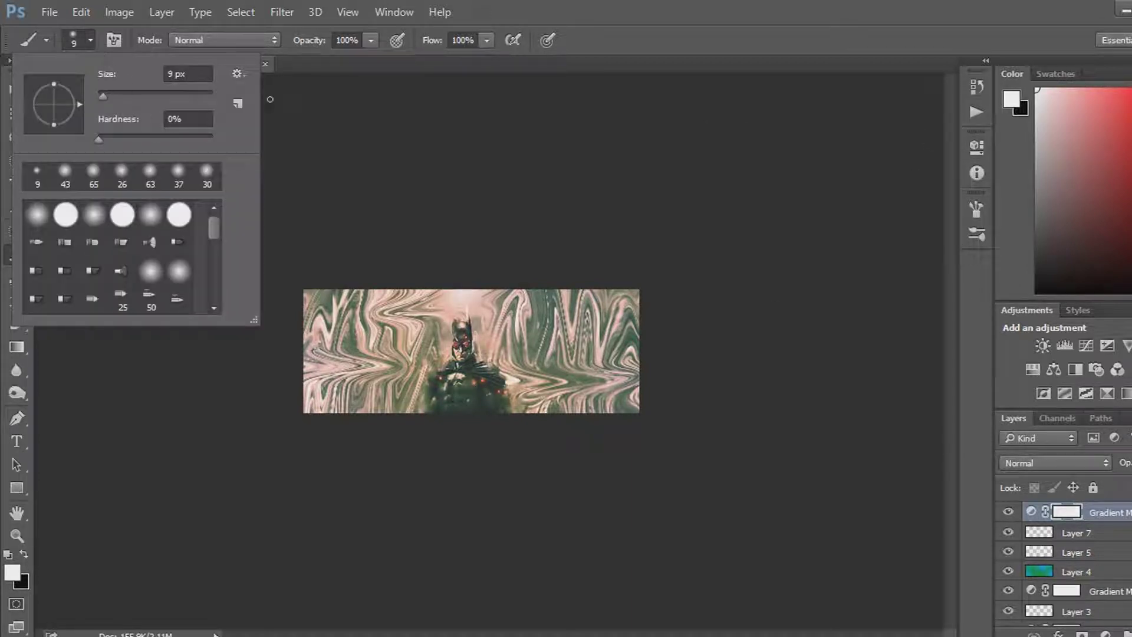
{"action": "left_click", "coordinate": [238, 75]}
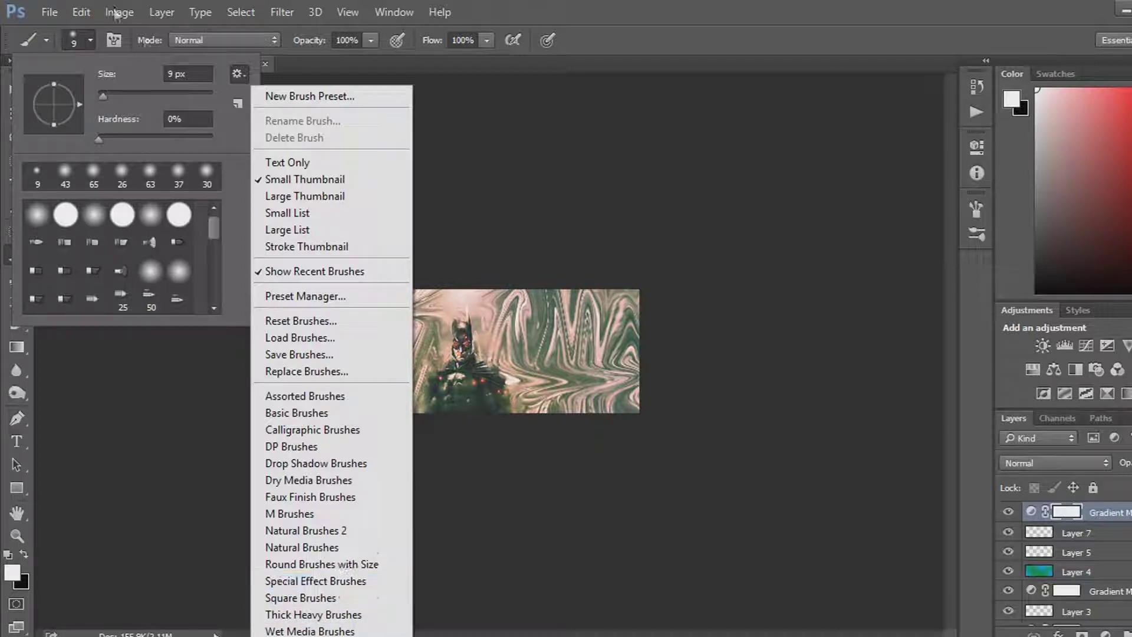
{"action": "left_click", "coordinate": [222, 58]}
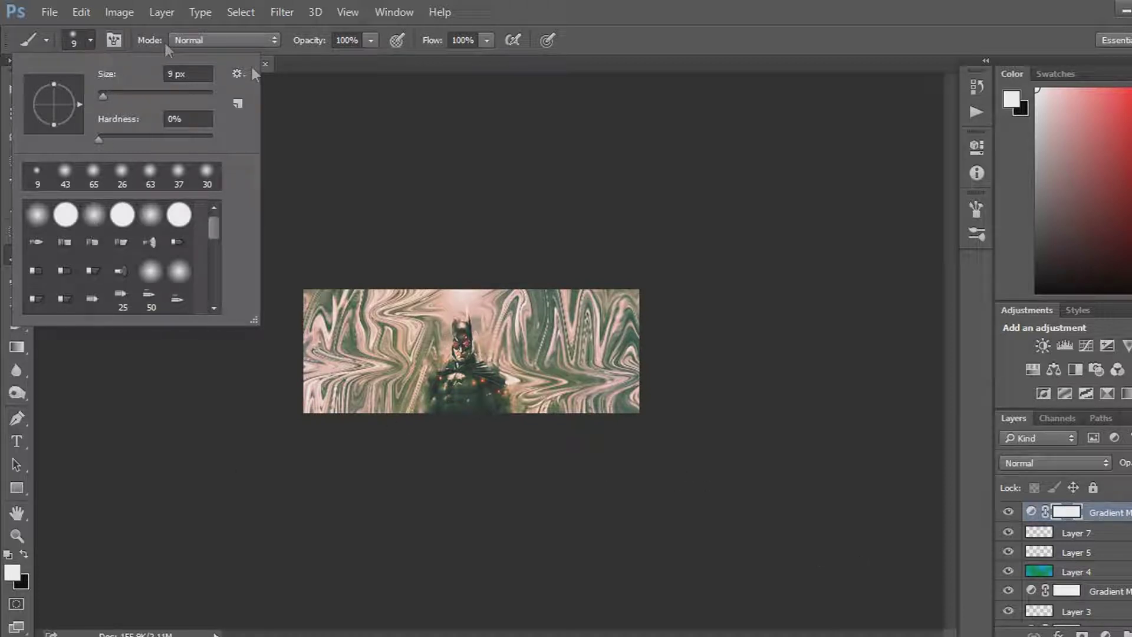
{"action": "left_click", "coordinate": [92, 41]}
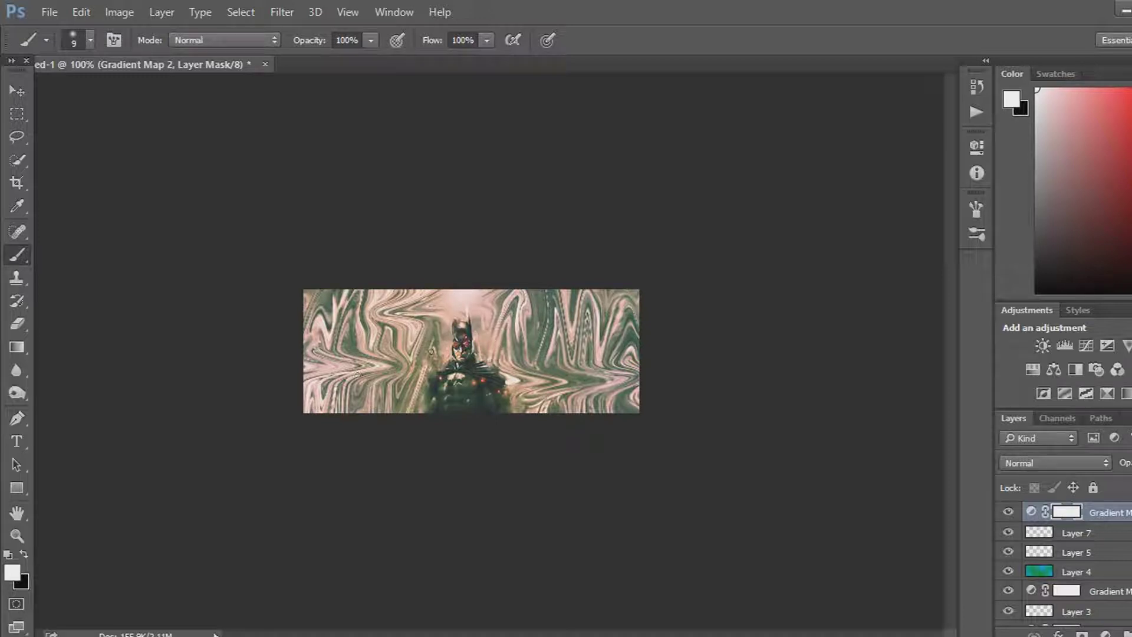
Add the white text "BATMAN" in 12 pt Bebas Neue Regular beside Batman's head
{"action": "left_click", "coordinate": [18, 440]}
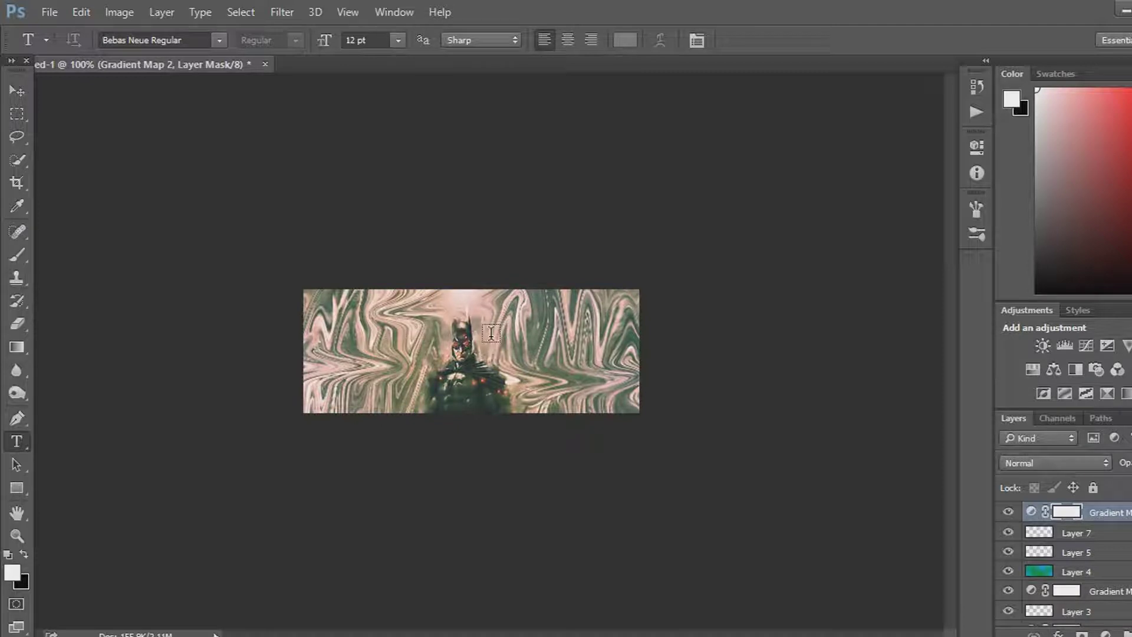
{"action": "left_click_drag", "start_coordinate": [497, 338], "coordinate": [604, 361]}
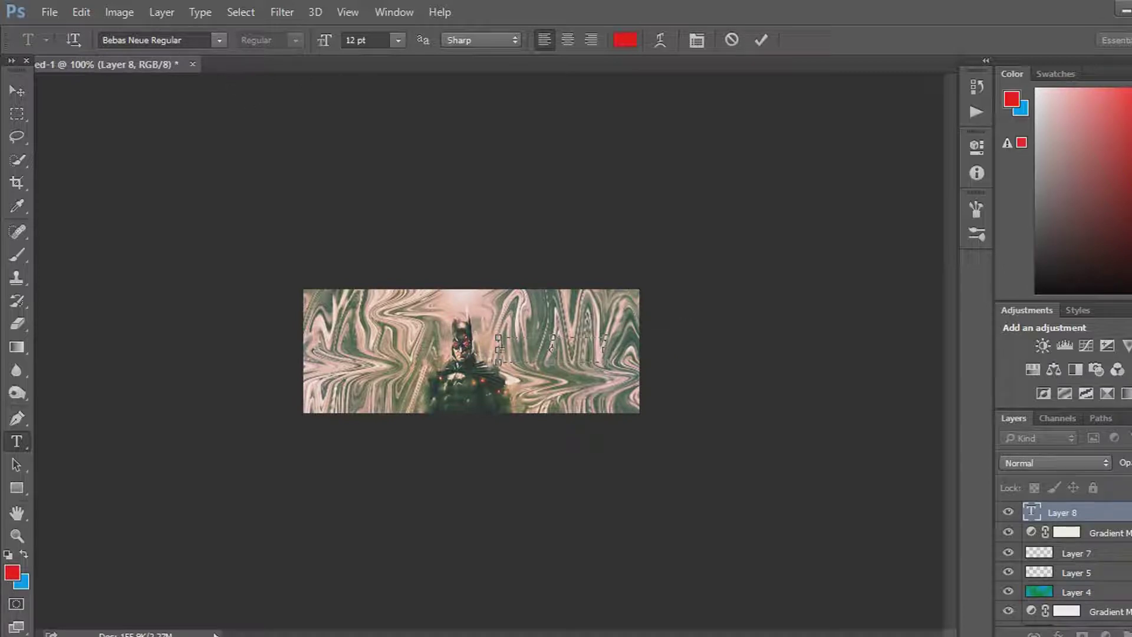
{"action": "left_click", "coordinate": [623, 38]}
{"action": "left_click", "coordinate": [544, 287]}
{"action": "left_click", "coordinate": [911, 269]}
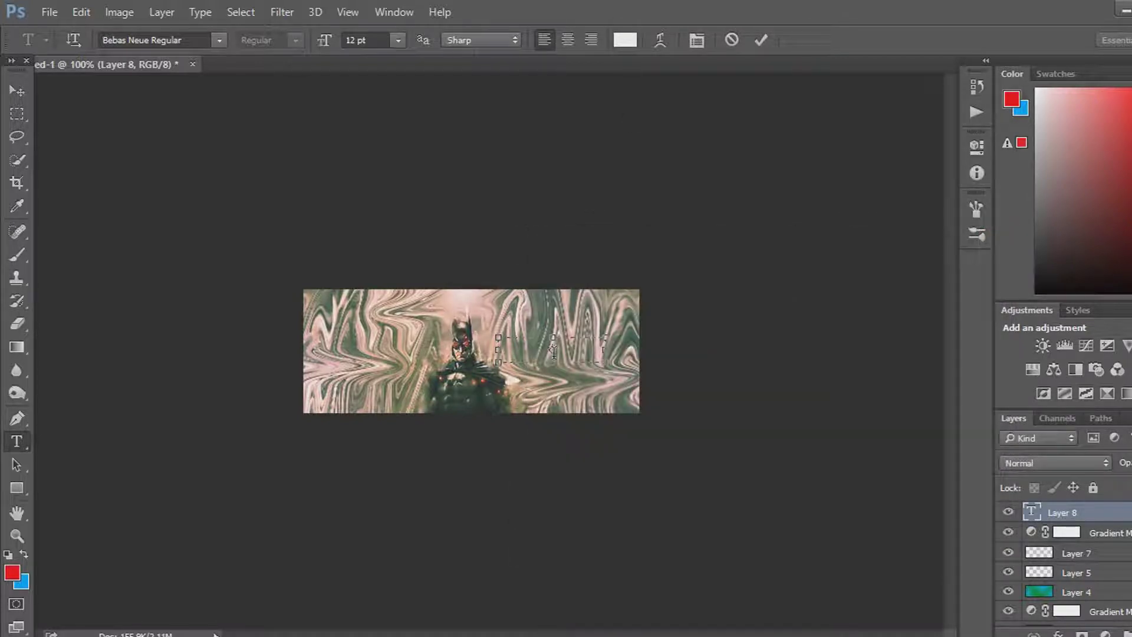
{"action": "type", "text": "TMAN"}
{"action": "left_click_drag", "start_coordinate": [531, 342], "coordinate": [498, 340]}
Try recoloring the BATMAN text with green and pink tones sampled from the background
{"action": "left_click", "coordinate": [17, 205]}
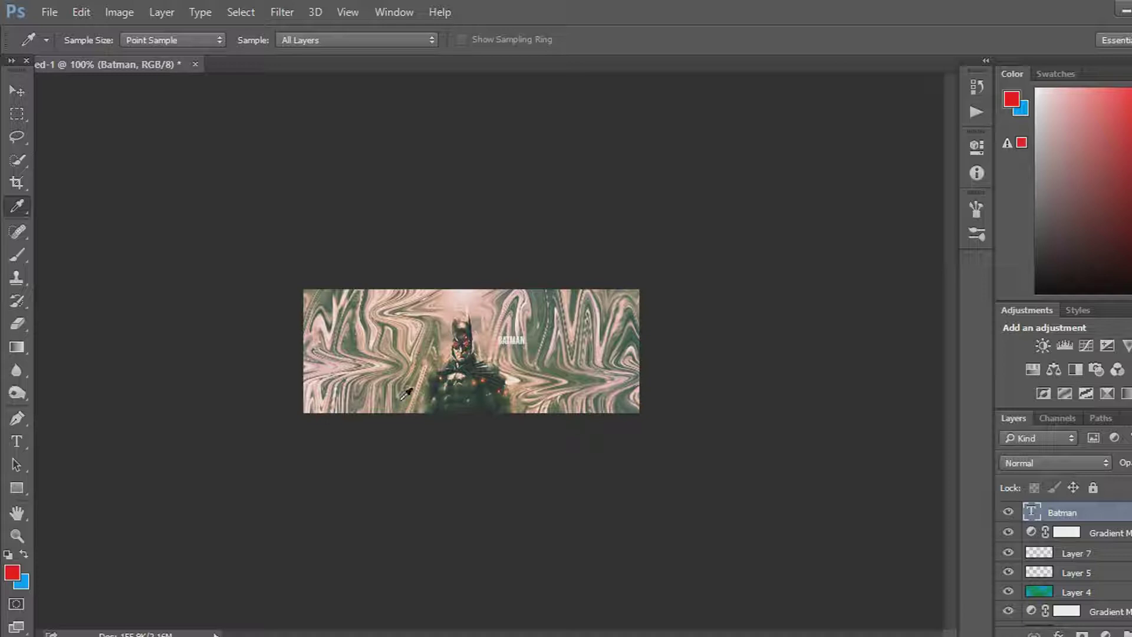
{"action": "left_click", "coordinate": [398, 405]}
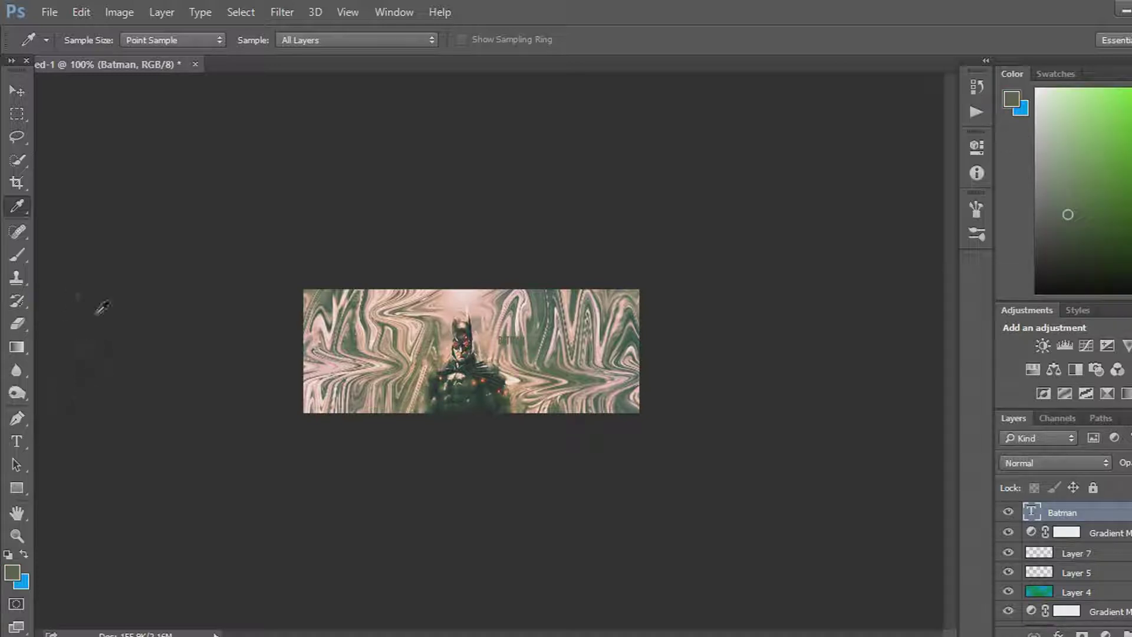
{"action": "left_click", "coordinate": [339, 366]}
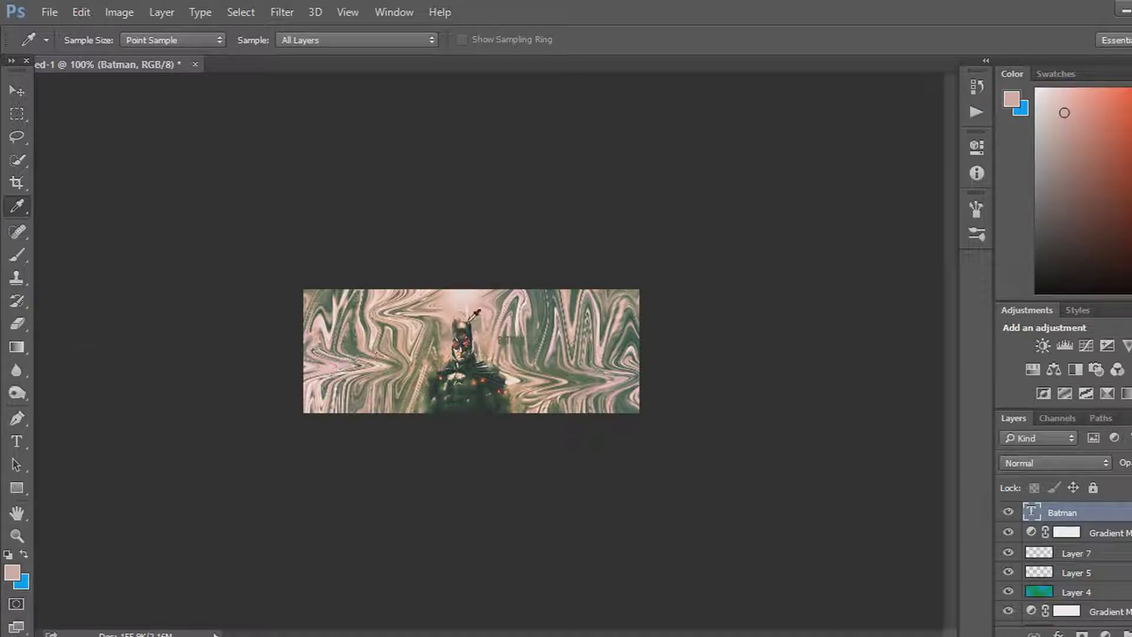
Set the color of the BATMAN text to black (#000000)
{"action": "left_click", "coordinate": [17, 441]}
{"action": "double_click", "coordinate": [509, 341]}
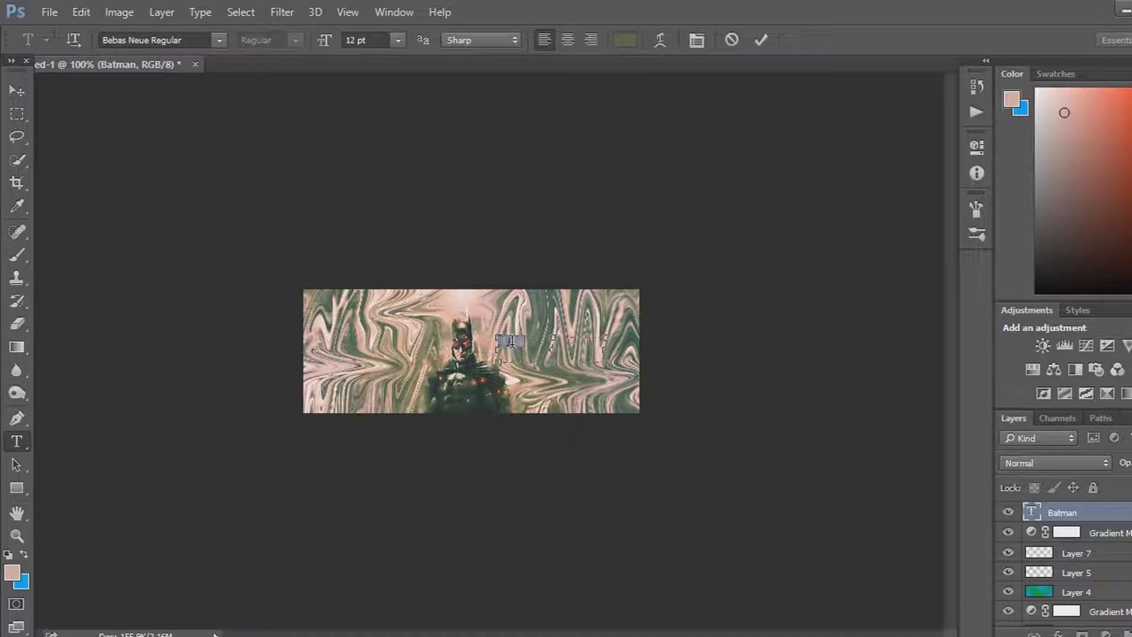
{"action": "left_click", "coordinate": [626, 40]}
{"action": "left_click_drag", "start_coordinate": [588, 313], "coordinate": [526, 598]}
{"action": "left_click", "coordinate": [948, 270]}
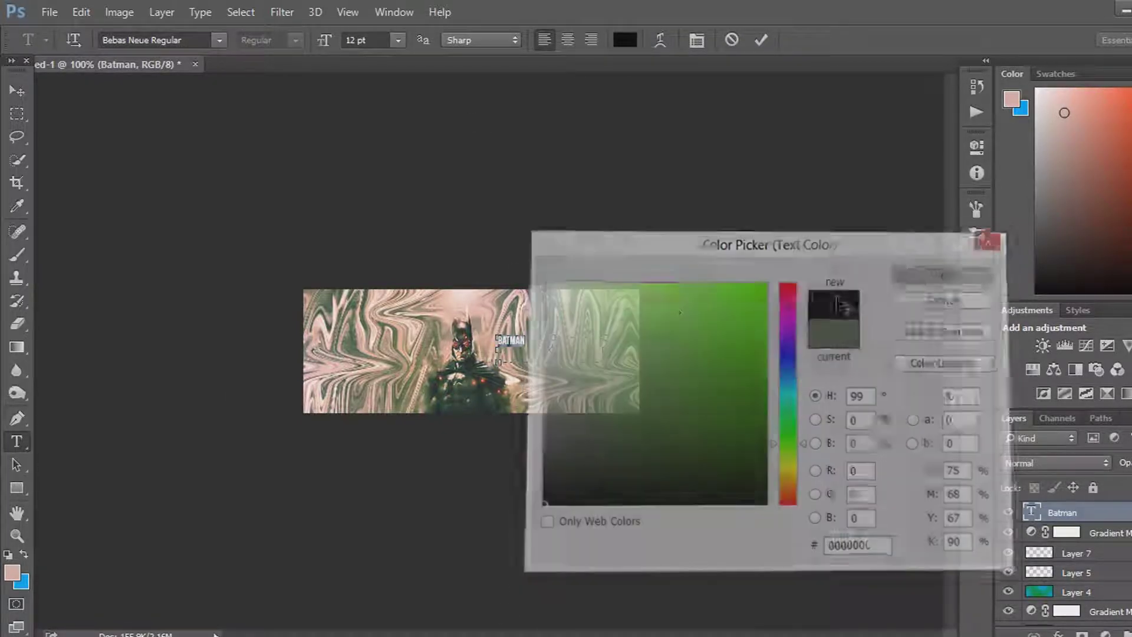
Move the BATMAN text slightly closer to Batman's head and add a new layer above it
{"action": "left_click", "coordinate": [18, 90]}
{"action": "mouse_move", "coordinate": [505, 342]}
{"action": "left_mouse_down"}
{"action": "mouse_move", "coordinate": [495, 351]}
{"action": "mouse_move", "coordinate": [494, 342]}
{"action": "left_mouse_up"}
{"action": "key", "text": "ctrl+shift+alt+n"}
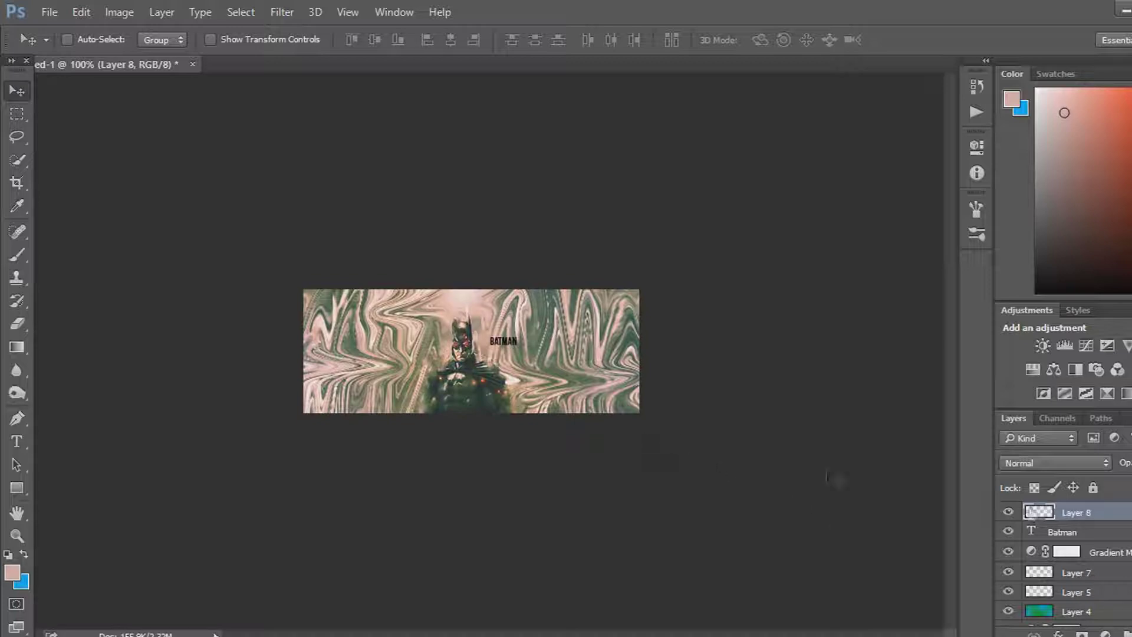
Set the foreground color to black for the empty layer above the BATMAN text
{"action": "left_click", "coordinate": [11, 576]}
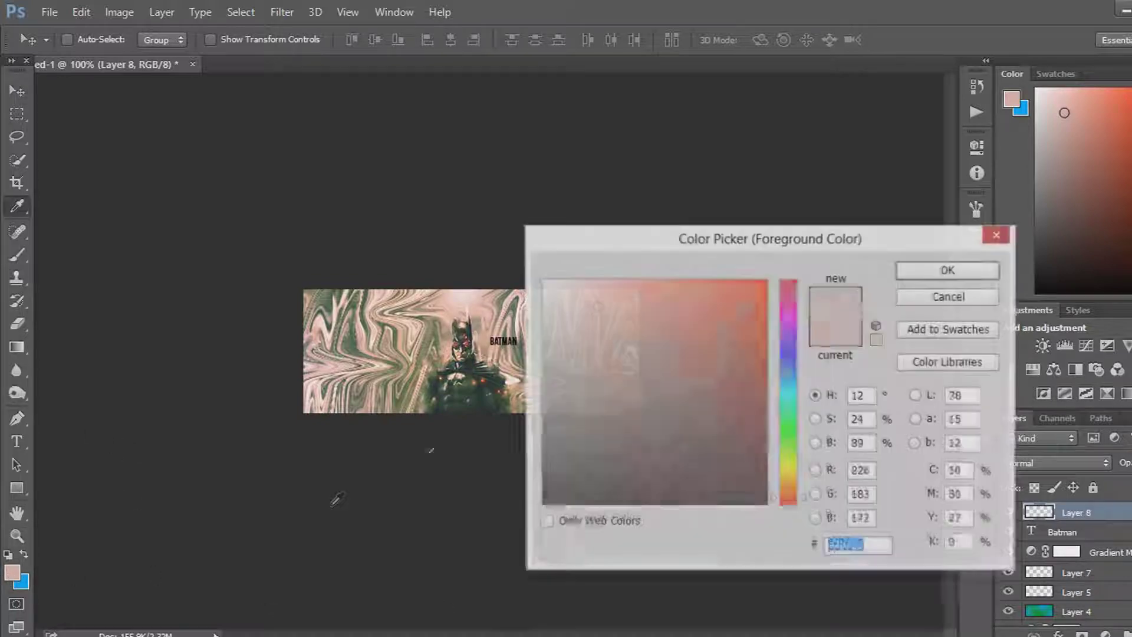
{"action": "left_click", "coordinate": [542, 503]}
{"action": "left_click", "coordinate": [909, 276]}
{"action": "left_click", "coordinate": [284, 11]}
{"action": "left_click", "coordinate": [284, 11]}
{"action": "left_click", "coordinate": [285, 11]}
{"action": "left_click", "coordinate": [284, 12]}
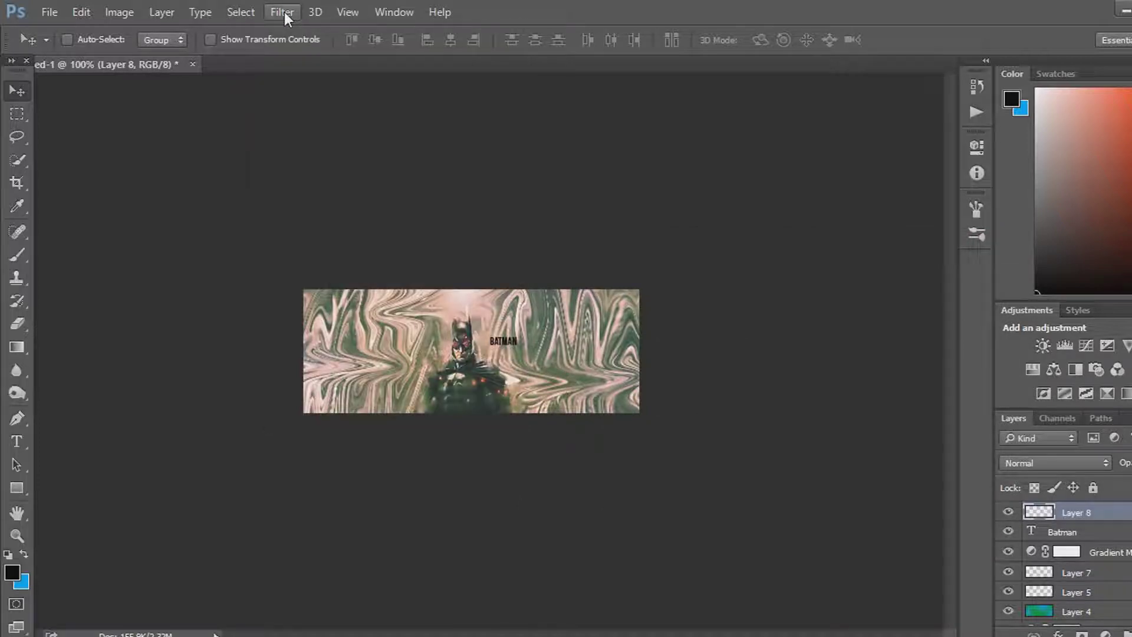
{"action": "left_click", "coordinate": [284, 12]}
{"action": "left_click", "coordinate": [284, 11]}
{"action": "left_click", "coordinate": [284, 12]}
{"action": "left_click", "coordinate": [284, 12]}
{"action": "left_click", "coordinate": [282, 12]}
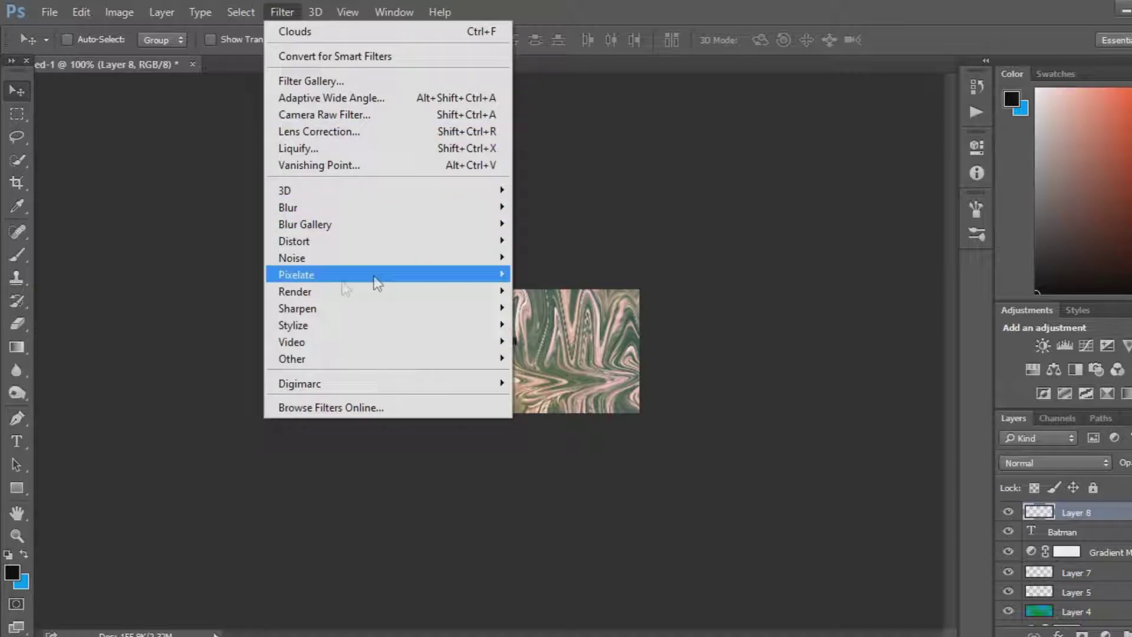
{"action": "left_click", "coordinate": [278, 11]}
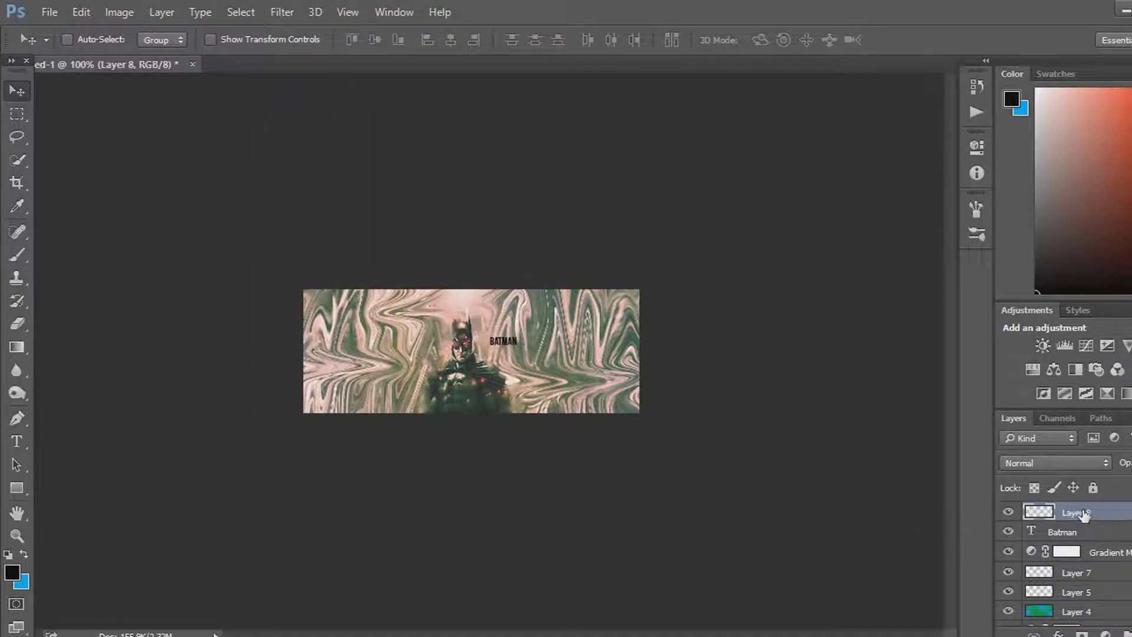
Try to turn a selection of the whole canvas into a 4-pixel border selection, and clear it
{"action": "key", "text": "ctrl+a"}
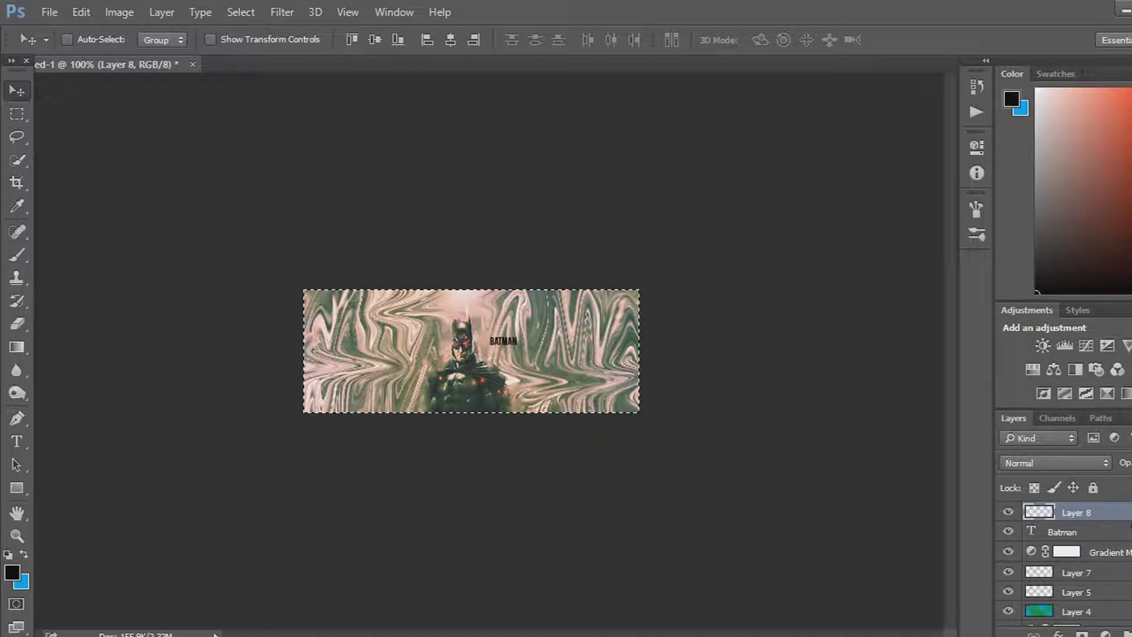
{"action": "left_click", "coordinate": [230, 13]}
{"action": "mouse_move", "coordinate": [283, 242]}
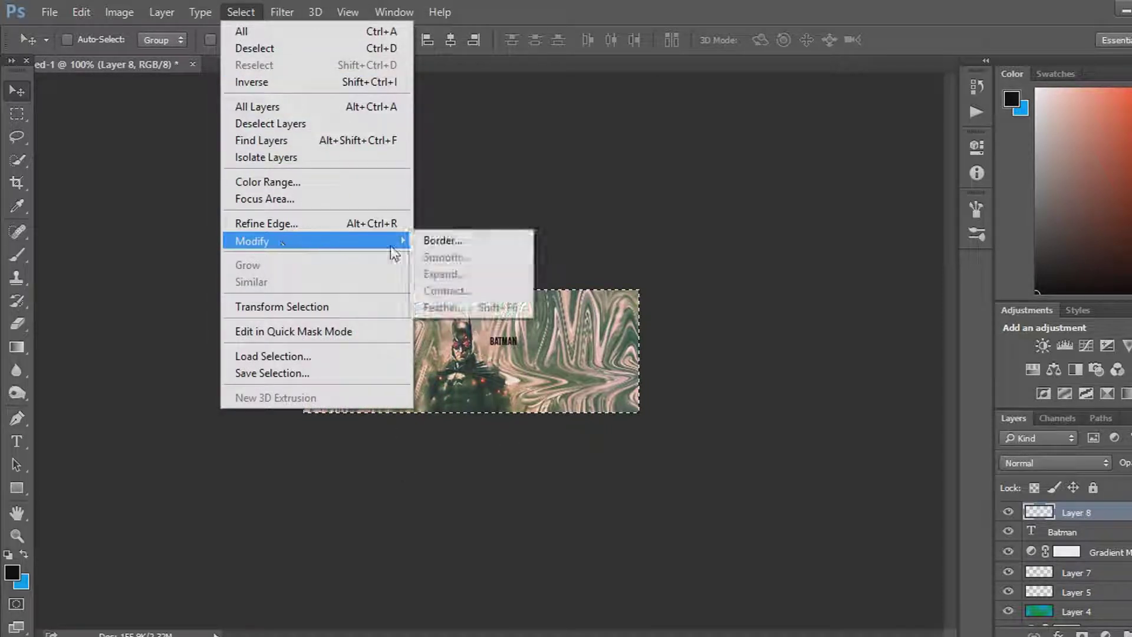
{"action": "left_click", "coordinate": [443, 240]}
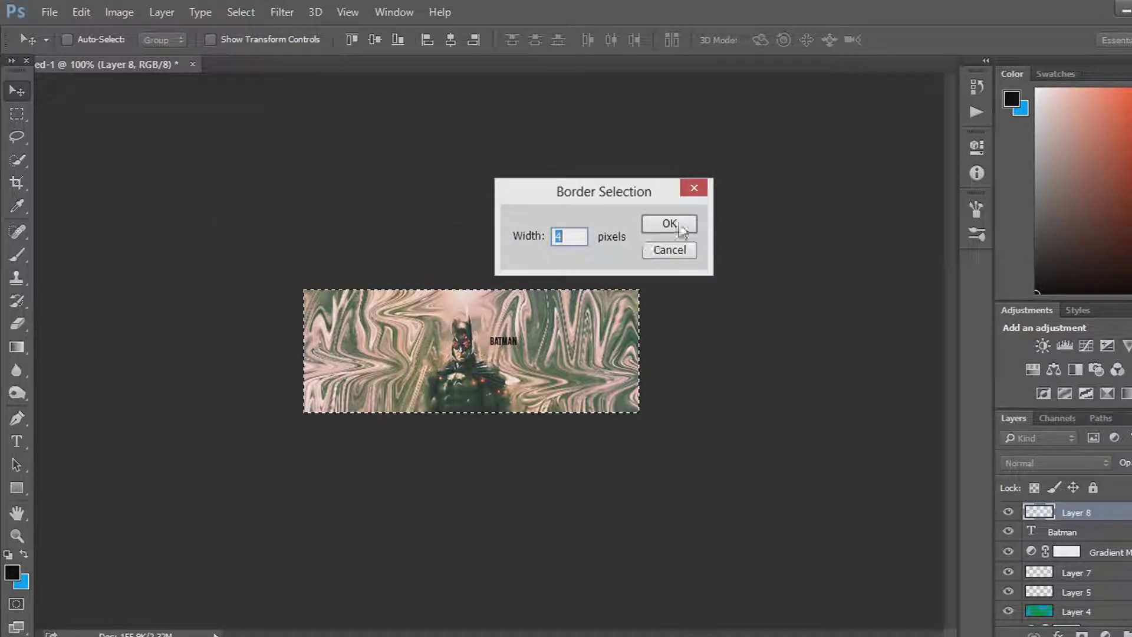
{"action": "left_click", "coordinate": [672, 224]}
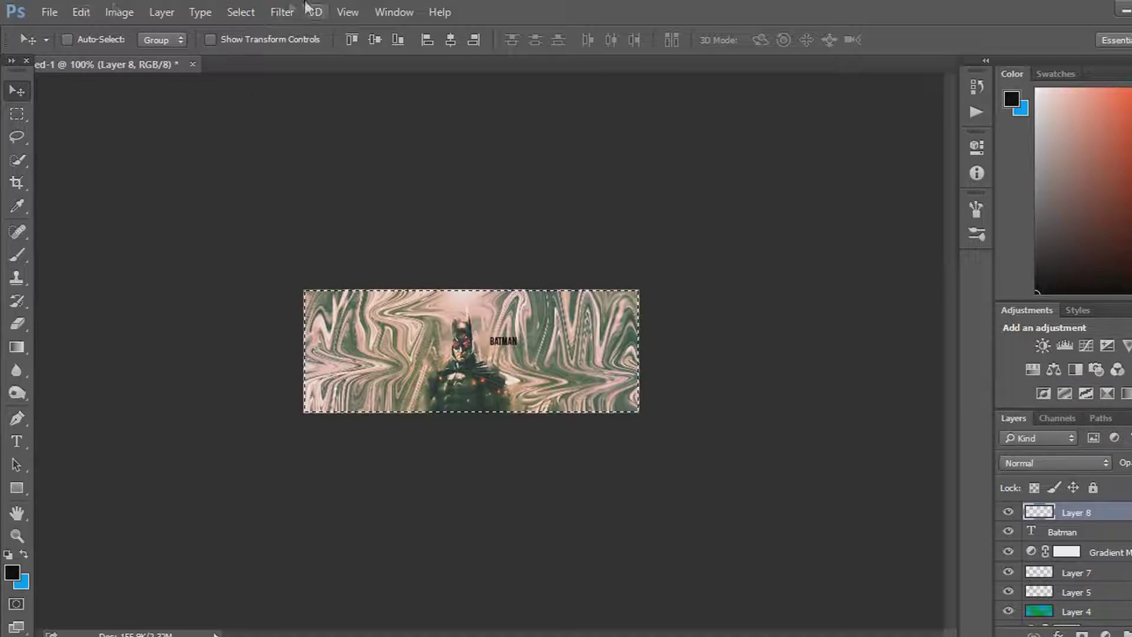
{"action": "left_click", "coordinate": [241, 12]}
{"action": "left_click", "coordinate": [256, 44]}
{"action": "left_click_drag", "start_coordinate": [1091, 513], "coordinate": [1092, 509]}
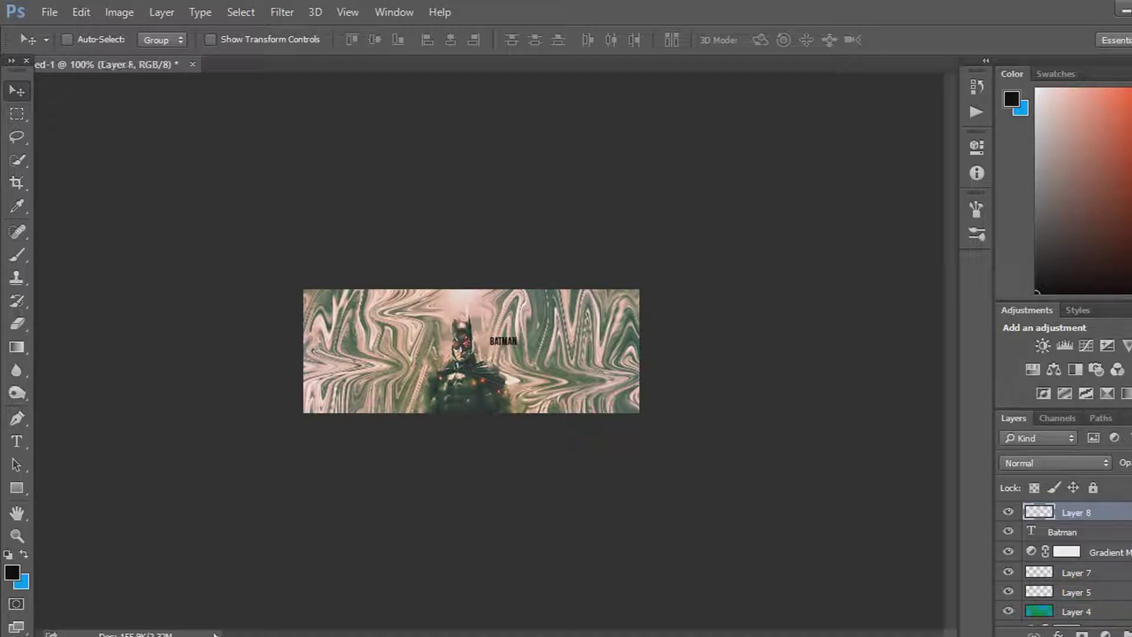
Fill a thin rectangular strip along the signature's upper edge with black on Layer 8, and clear the selection
{"action": "left_click", "coordinate": [16, 113]}
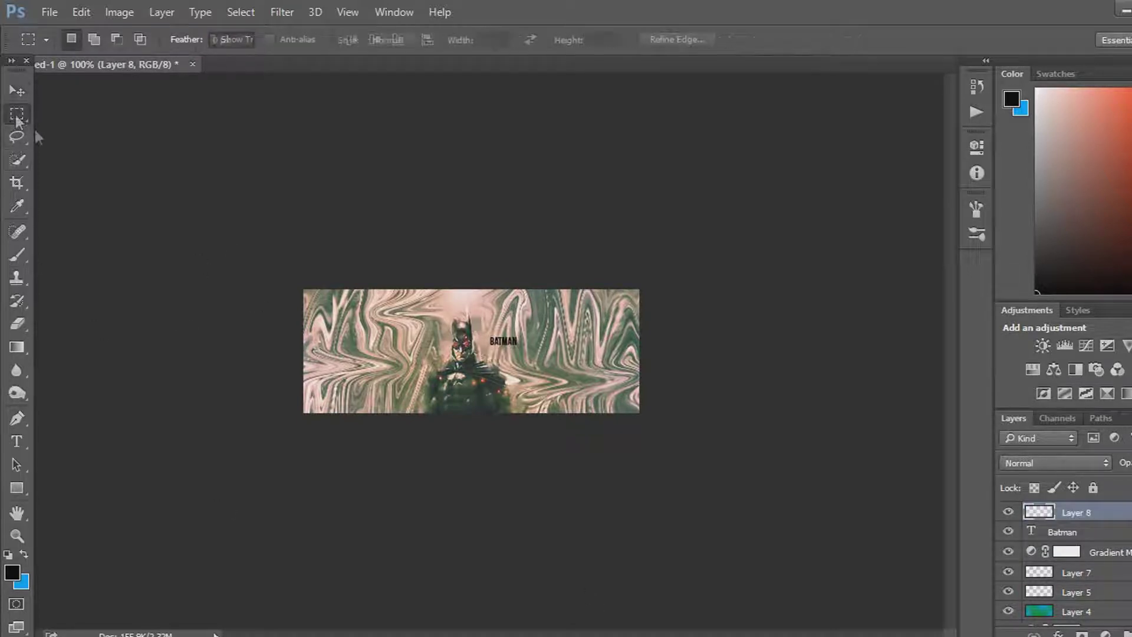
{"action": "right_click", "coordinate": [17, 113]}
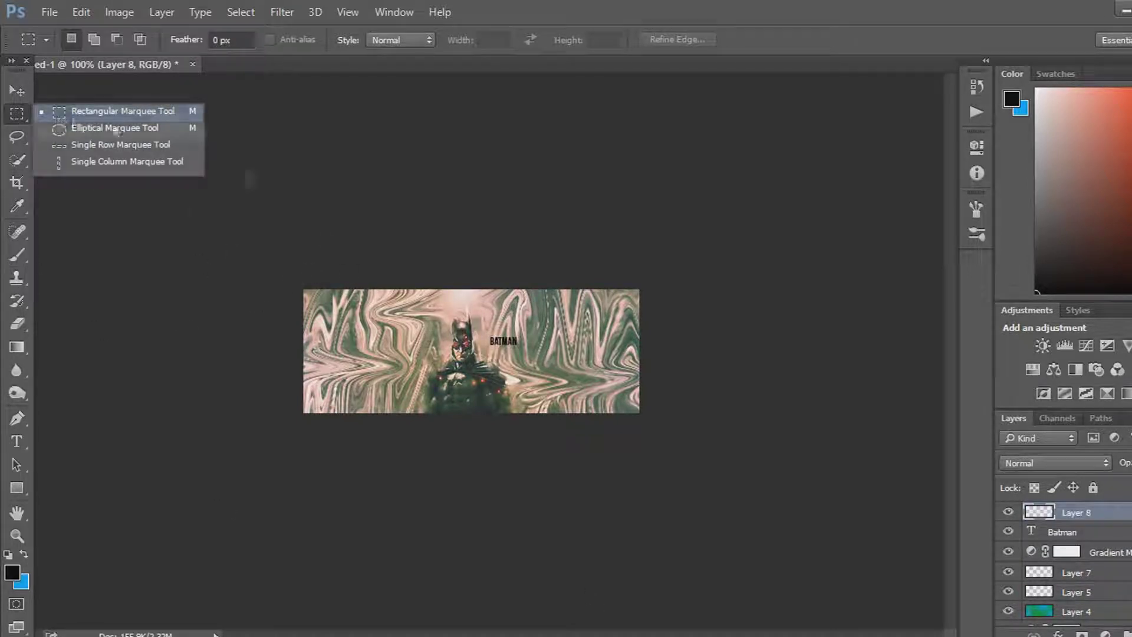
{"action": "left_click", "coordinate": [294, 287]}
{"action": "left_click_drag", "start_coordinate": [295, 288], "coordinate": [649, 299]}
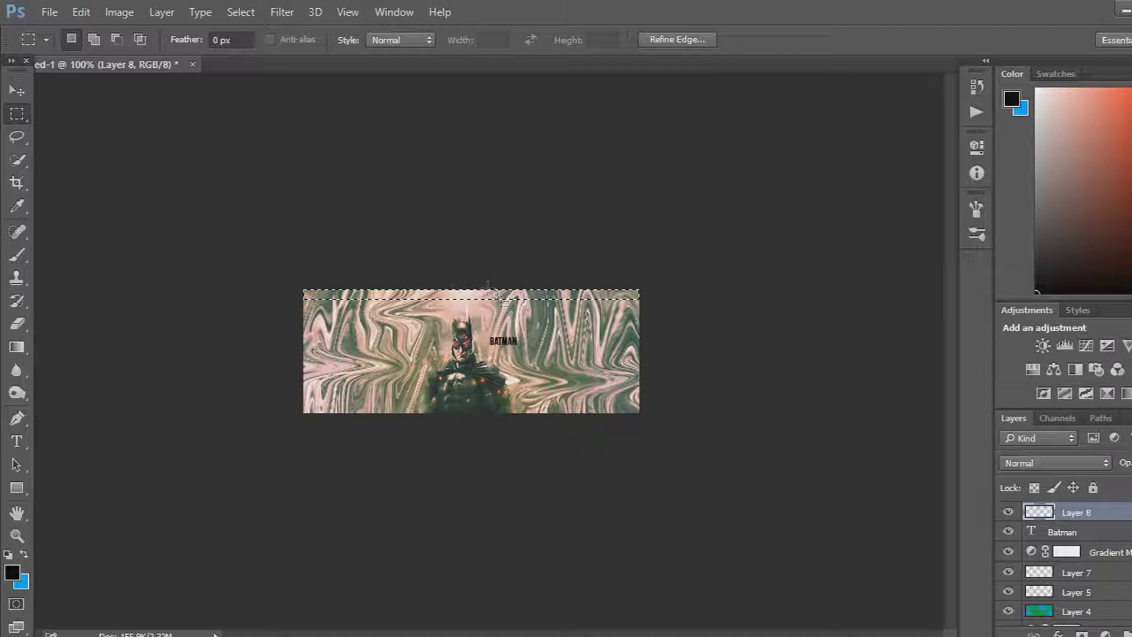
{"action": "left_click", "coordinate": [24, 348]}
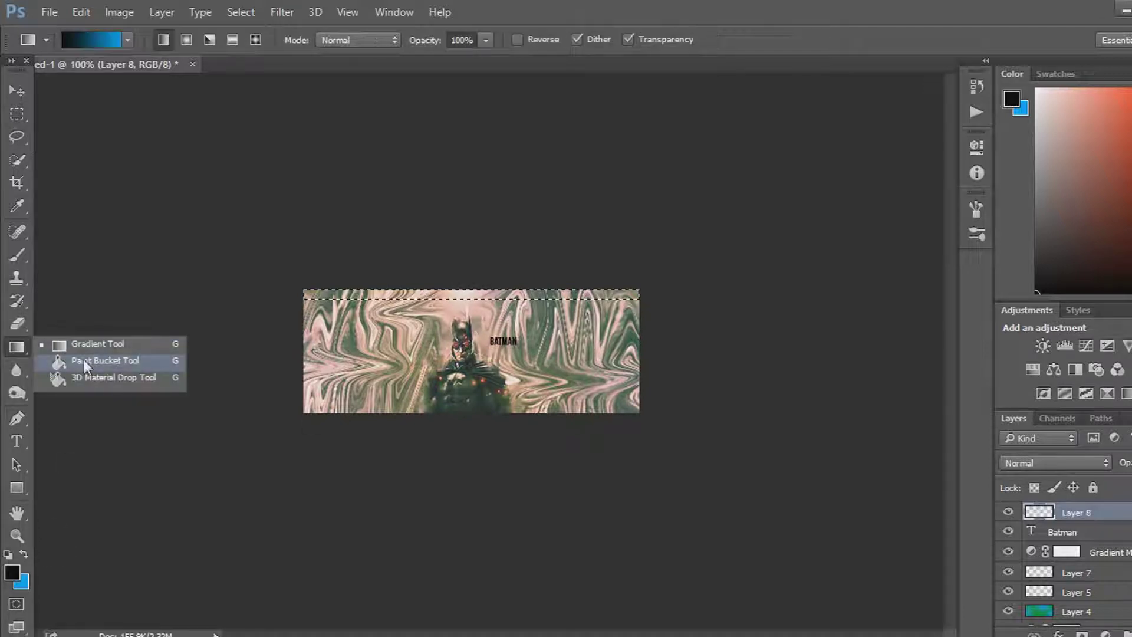
{"action": "left_click", "coordinate": [104, 369]}
{"action": "left_click", "coordinate": [330, 295]}
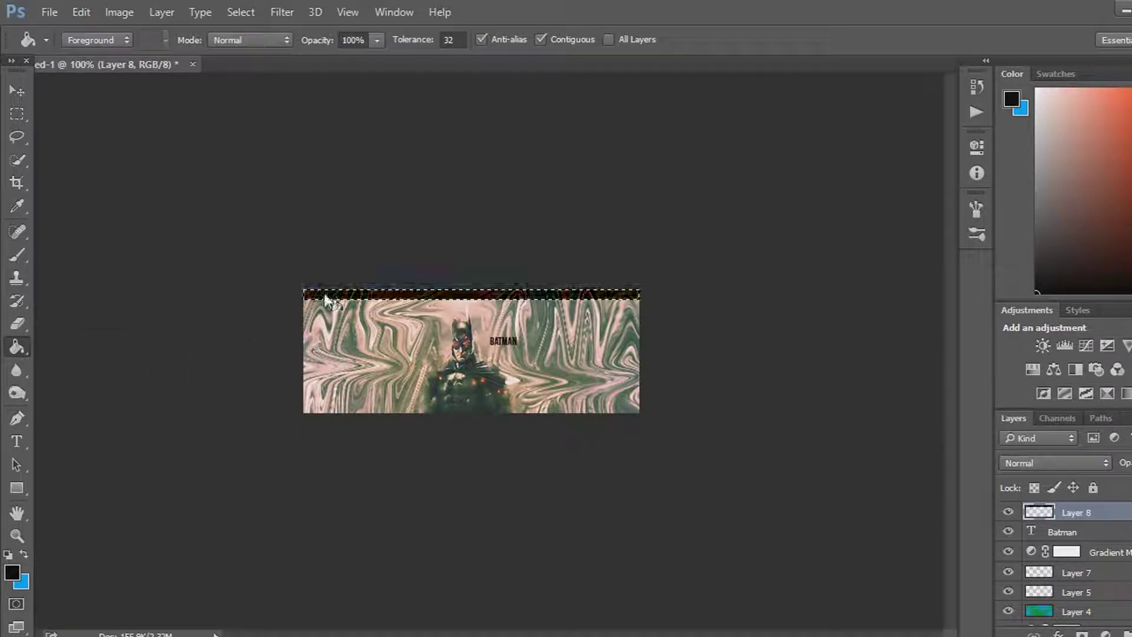
{"action": "left_click", "coordinate": [241, 12]}
{"action": "left_click", "coordinate": [265, 45]}
Duplicate the black strip layer and move the copy to the signature's lower edge
{"action": "right_click", "coordinate": [1090, 512]}
{"action": "left_click", "coordinate": [761, 174]}
{"action": "left_click", "coordinate": [758, 206]}
{"action": "key", "text": "v"}
{"action": "left_click_drag", "start_coordinate": [480, 309], "coordinate": [499, 413]}
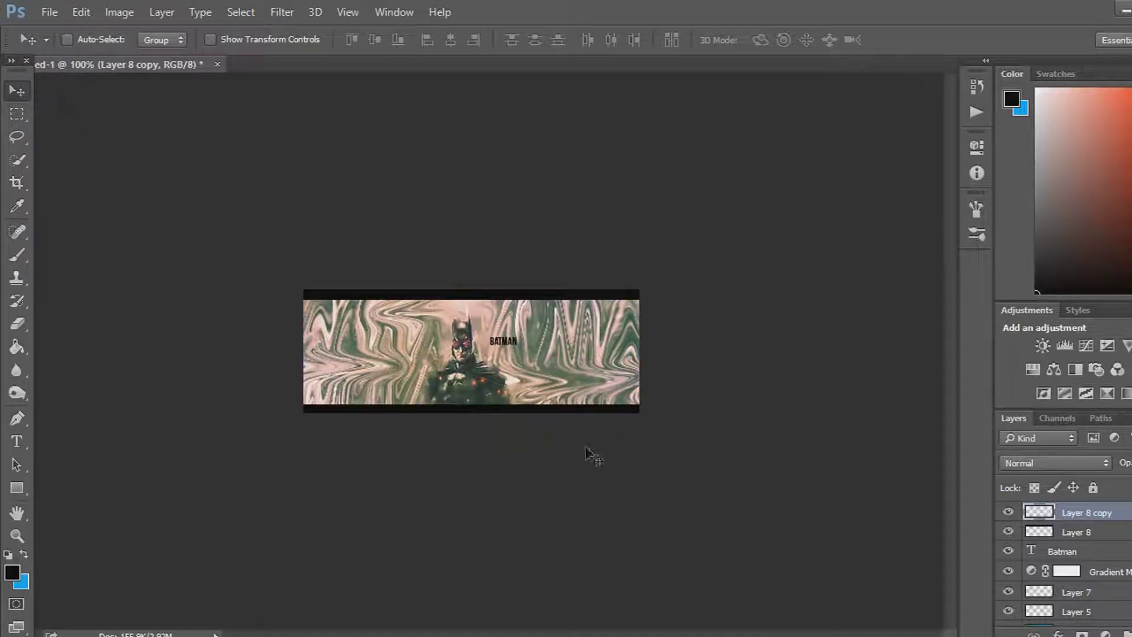
Add a new layer and, above it, a Gradient Map adjustment using the Violet, Orange preset
{"action": "scroll", "coordinate": [1113, 623], "scroll_direction": "down", "scroll_amount": 3}
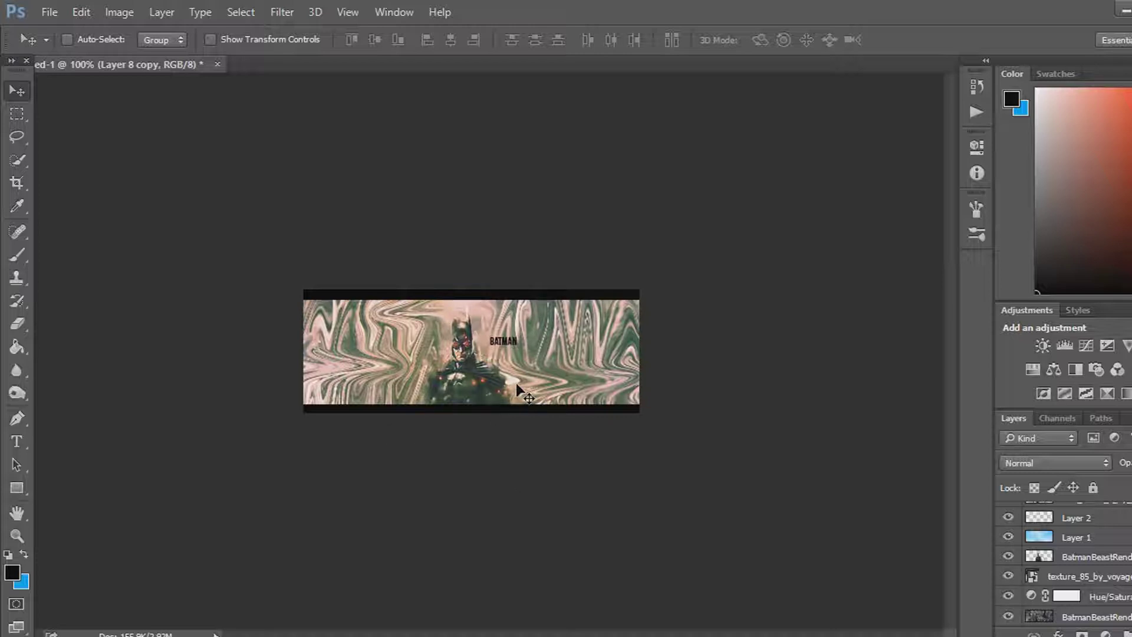
{"action": "scroll", "coordinate": [1061, 560], "scroll_direction": "up", "scroll_amount": 3}
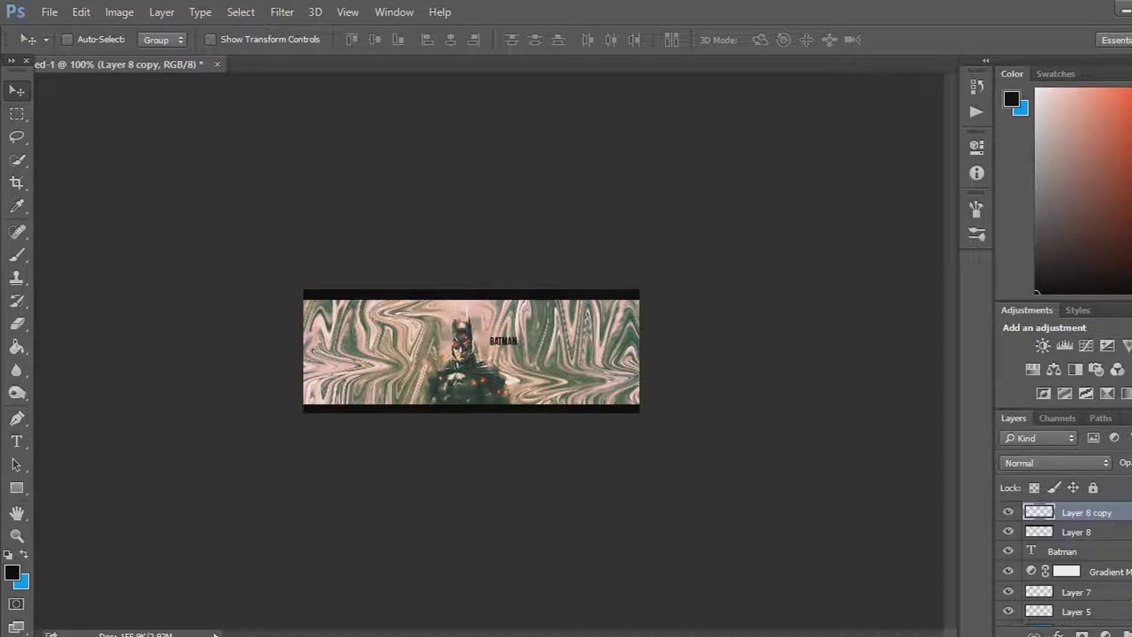
{"action": "key", "text": "ctrl+shift+alt+n"}
{"action": "left_click", "coordinate": [1105, 633]}
{"action": "left_click", "coordinate": [1107, 608]}
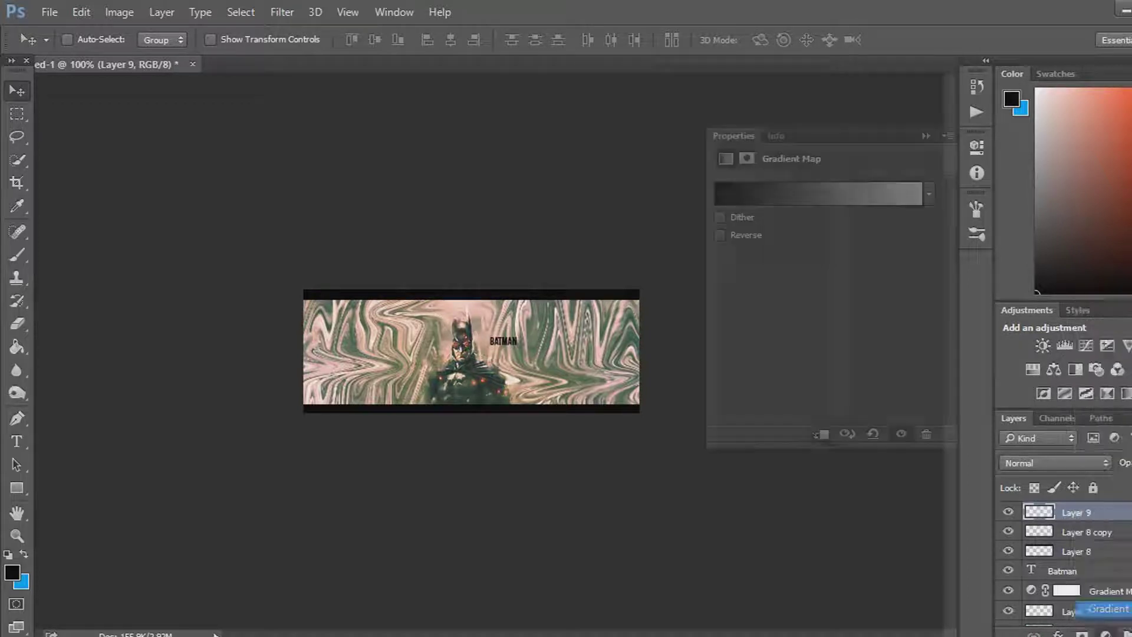
{"action": "left_click", "coordinate": [816, 201]}
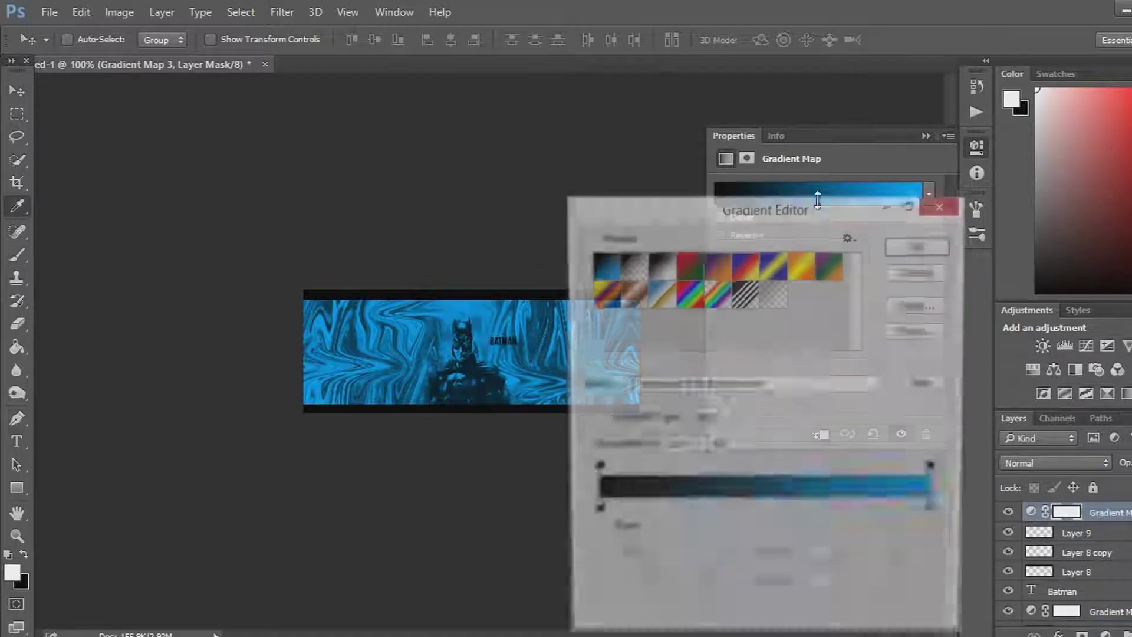
{"action": "left_click", "coordinate": [700, 271]}
{"action": "left_click", "coordinate": [717, 265]}
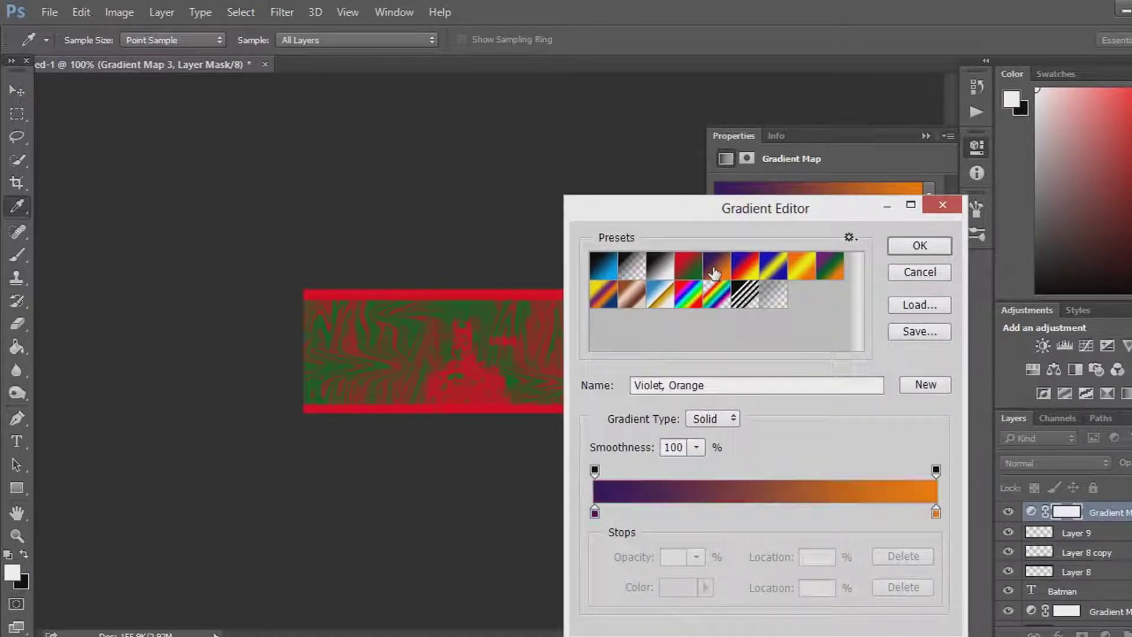
{"action": "left_click", "coordinate": [919, 245]}
{"action": "key", "text": "v"}
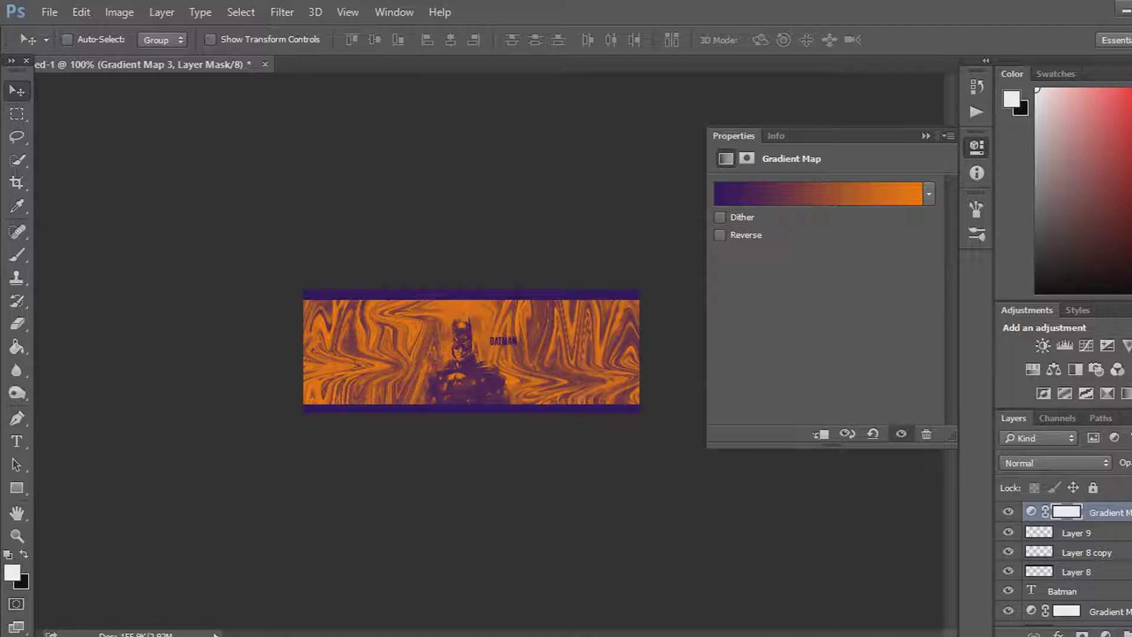
Move the violet-orange Gradient Map below the existing Gradient Map and lower its opacity to a subtle tint
{"action": "left_click_drag", "start_coordinate": [1112, 519], "coordinate": [1113, 567]}
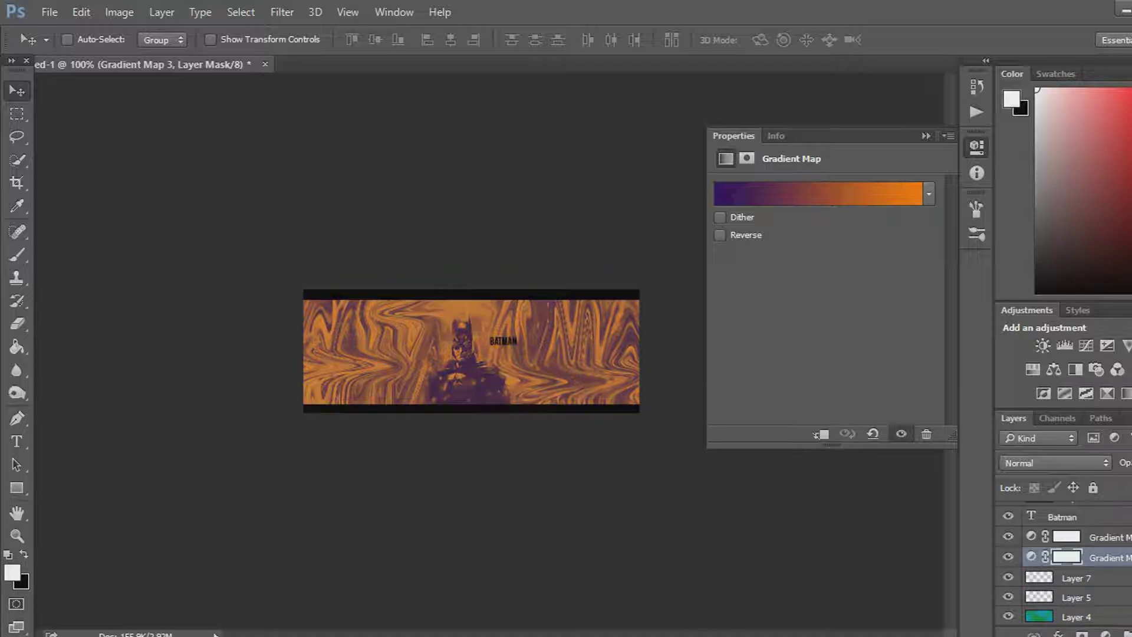
{"action": "left_click_drag", "start_coordinate": [1127, 480], "coordinate": [890, 619]}
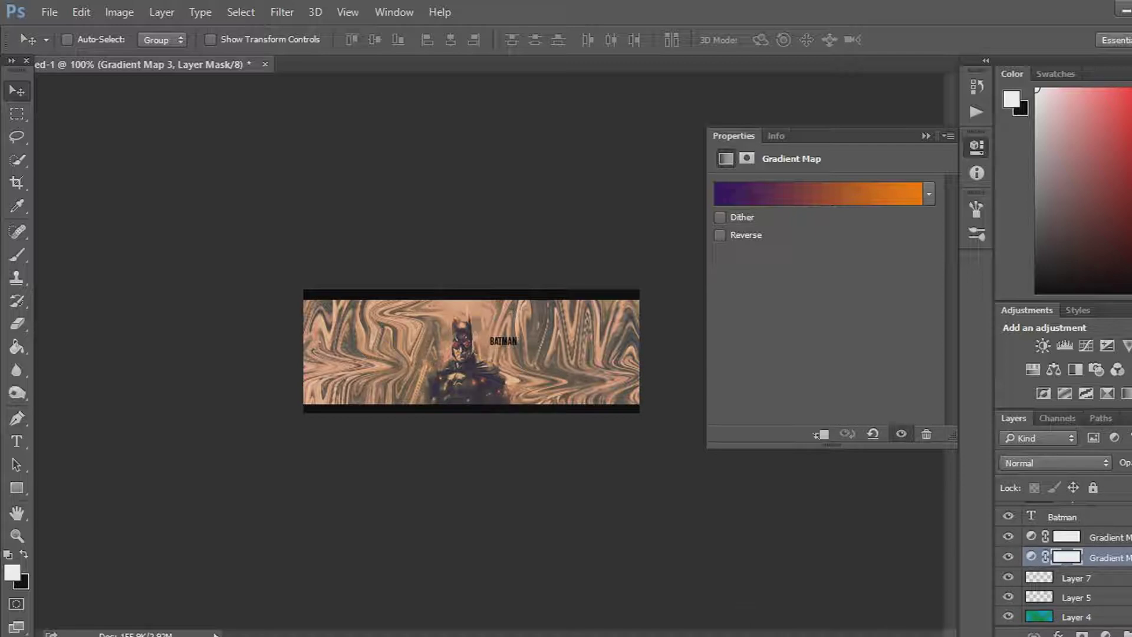
{"action": "left_click", "coordinate": [925, 136]}
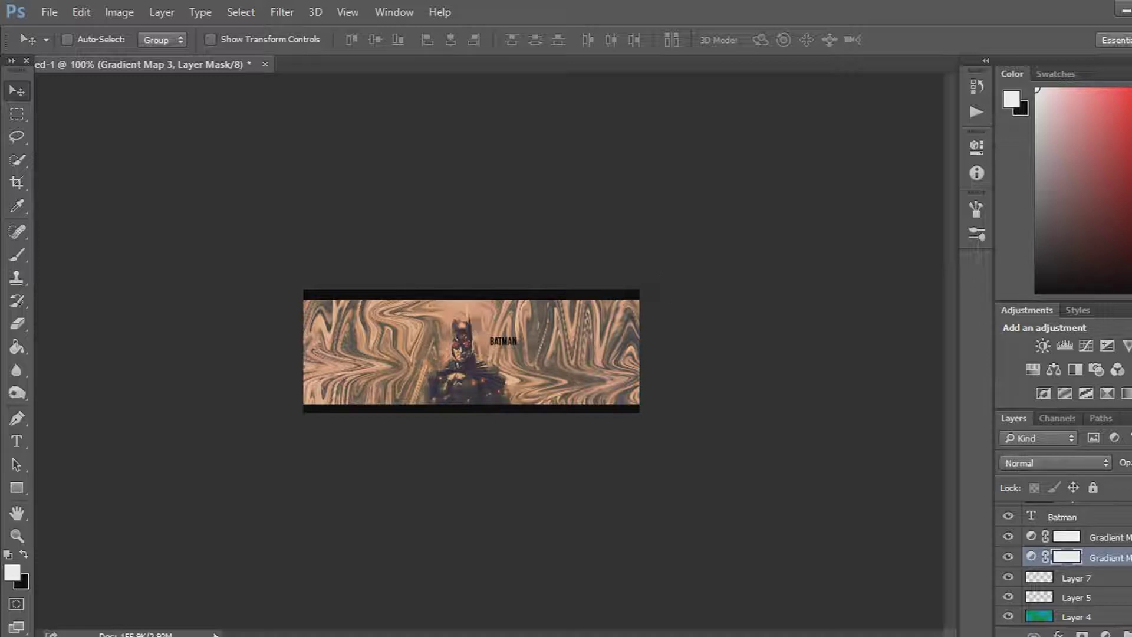
{"action": "scroll", "coordinate": [1102, 581], "scroll_direction": "up", "scroll_amount": 2}
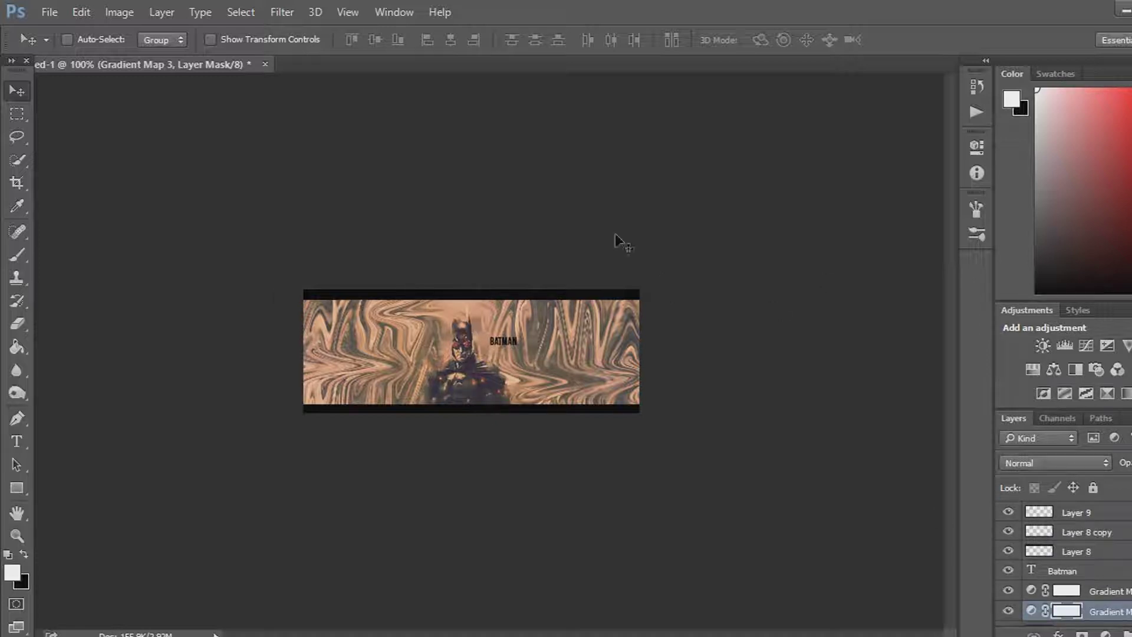